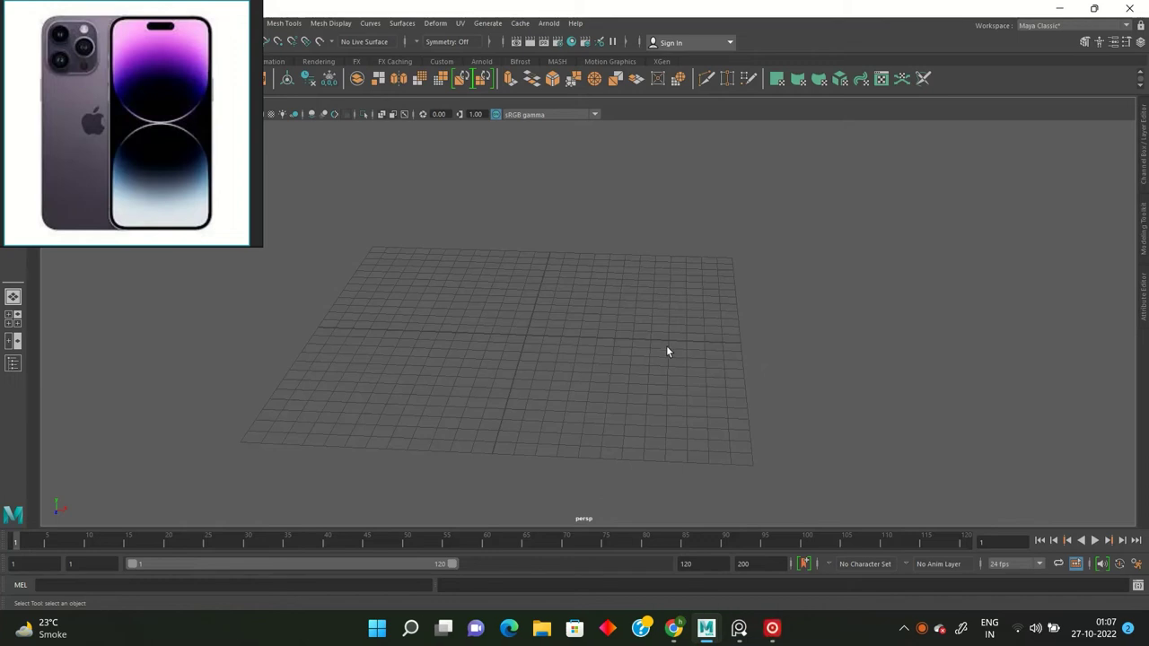
Create a polygon cube and scale it into a narrow, flat rectangle in the top view.
shift+right_click(554, 280)
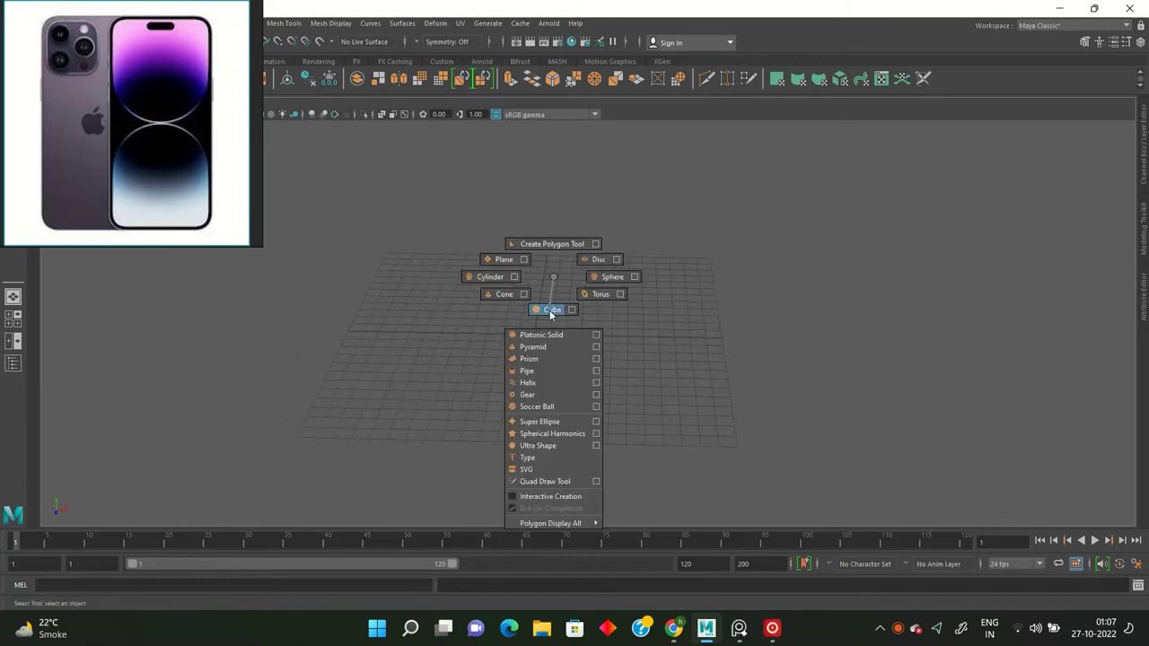
click(550, 310)
mouse_move(551, 311)
alt+mouse_down()
mouse_move(631, 287)
mouse_move(547, 305)
alt+mouse_up()
key(r)
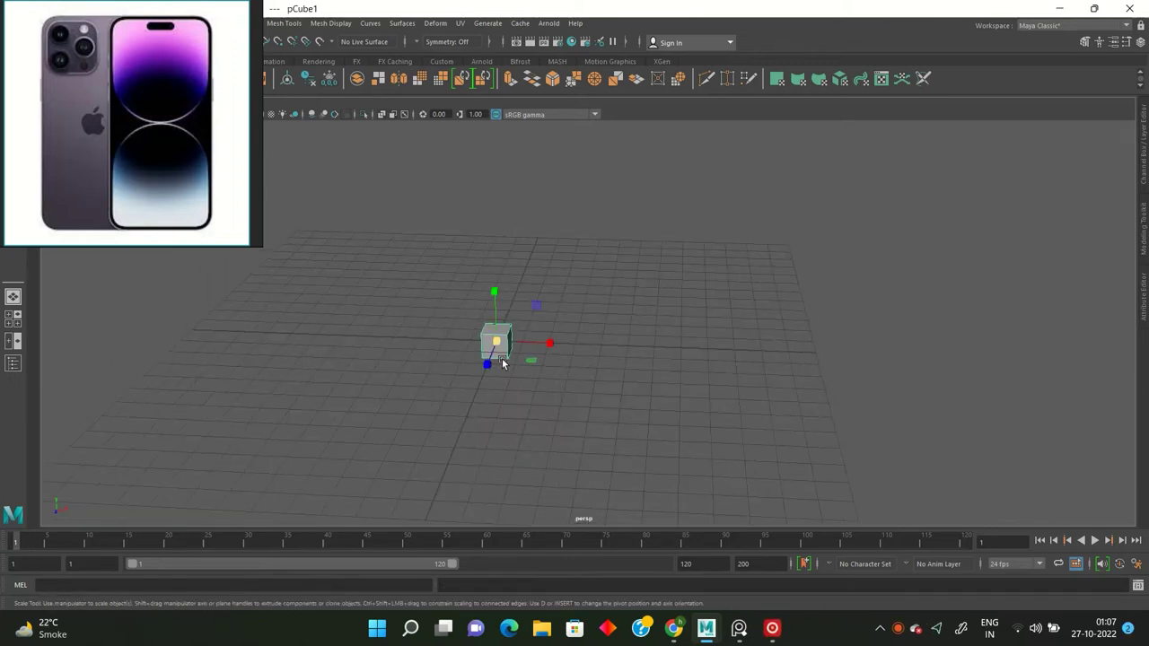
key(f)
key(space)
key(space)
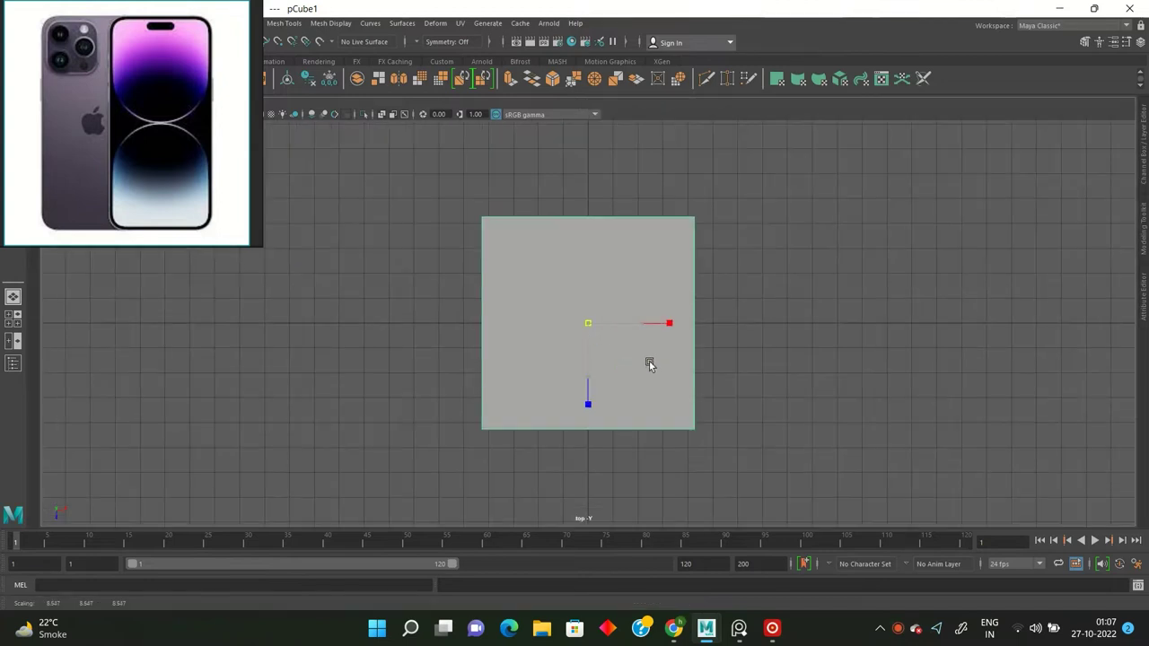
key(space)
key(space)
mouse_move(598, 384)
alt+mouse_down()
mouse_move(585, 403)
mouse_move(813, 192)
mouse_move(619, 253)
alt+mouse_up()
Move the top row of vertices upward to lengthen the slab.
right_drag(500, 296, 500, 316)
click(520, 386)
mouse_move(520, 386)
alt+mouse_down()
mouse_move(657, 360)
mouse_move(605, 315)
mouse_move(586, 249)
alt+mouse_up()
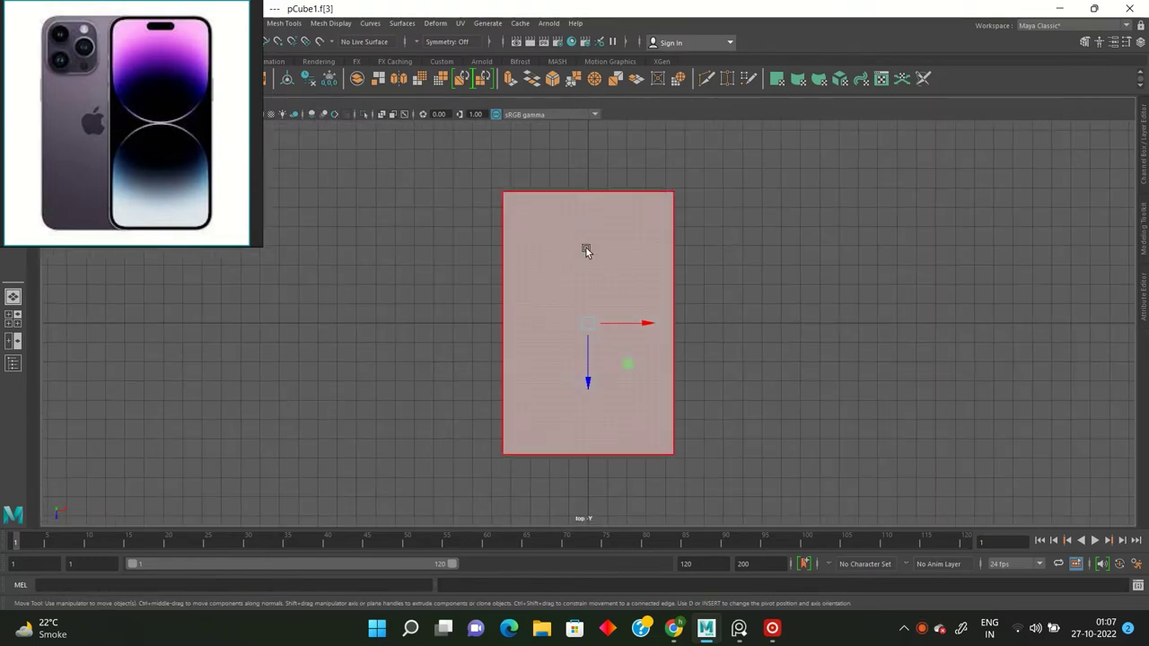
right_drag(587, 247, 485, 212)
drag(485, 184, 711, 258)
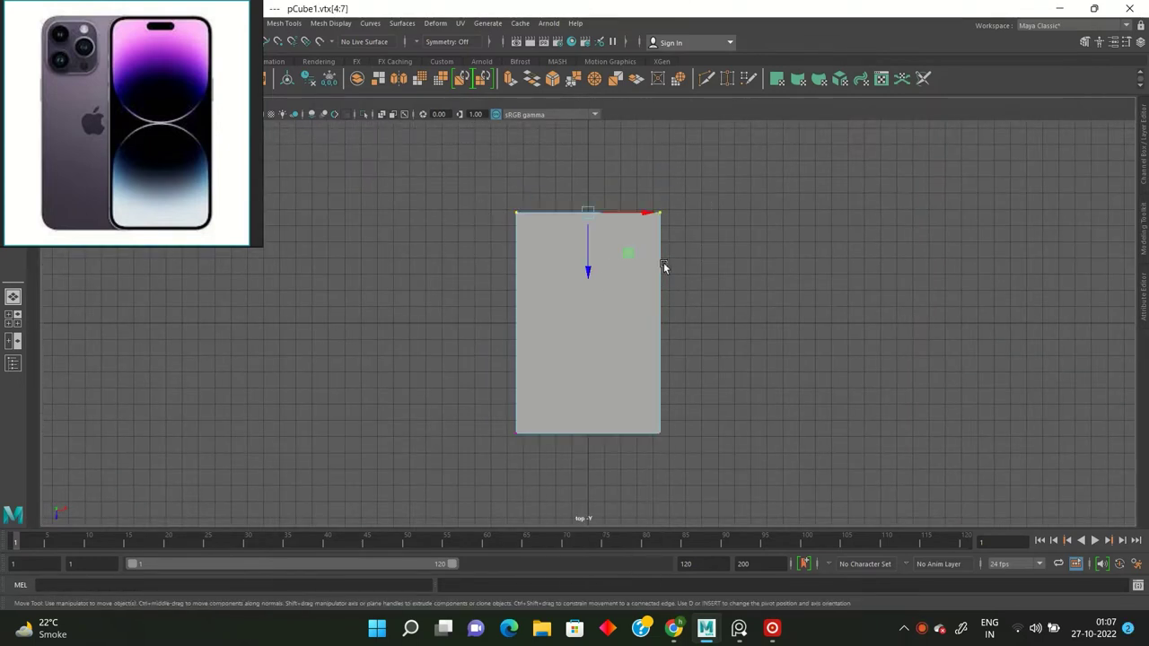
drag(588, 265, 592, 212)
right_drag(591, 224, 776, 115)
Select the slab's top face and inspect it from above and the side.
mouse_move(776, 116)
alt+mouse_down()
mouse_move(732, 207)
mouse_move(593, 242)
alt+mouse_up()
right_drag(593, 246, 575, 306)
click(550, 249)
mouse_move(550, 249)
alt+mouse_down()
mouse_move(569, 312)
mouse_move(676, 236)
alt+mouse_up()
scroll(590, 323, down, 5)
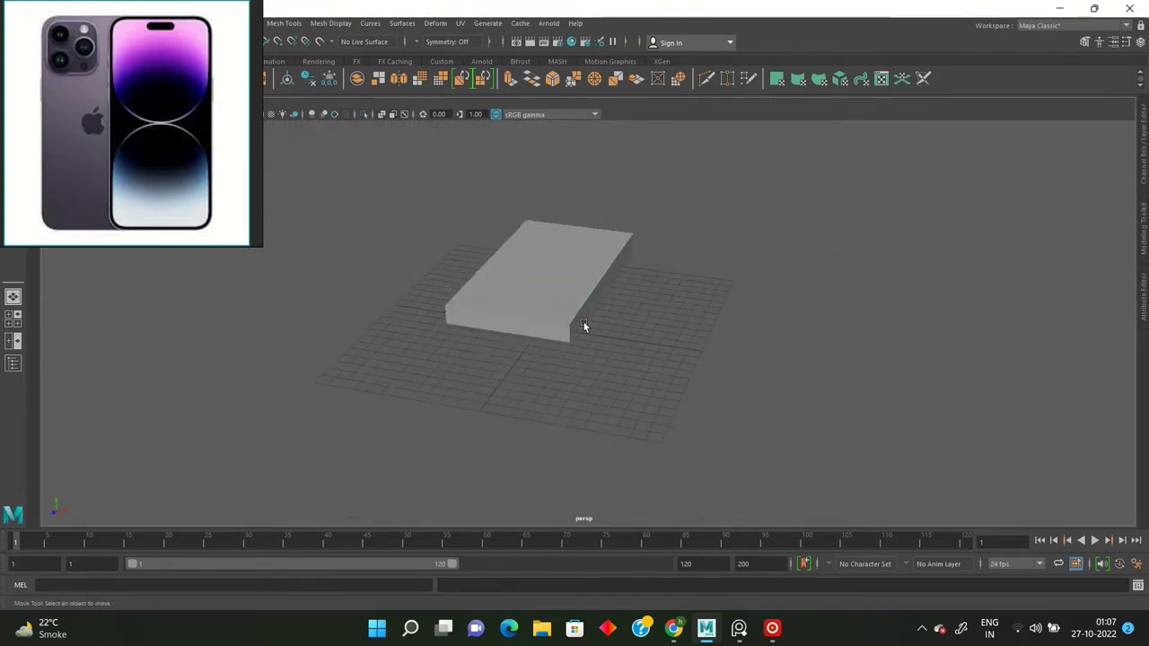
alt+drag(590, 323, 610, 354)
scroll(531, 365, up, 3)
mouse_move(530, 365)
alt+mouse_down()
mouse_move(540, 435)
mouse_move(616, 346)
mouse_move(512, 225)
mouse_move(481, 409)
mouse_move(682, 279)
mouse_move(633, 290)
mouse_move(634, 543)
alt+mouse_up()
Look down on the slab, trying vertex and face selection before returning to object mode.
mouse_move(566, 290)
alt+mouse_down()
mouse_move(620, 323)
mouse_move(617, 351)
alt+mouse_up()
right_click(560, 256)
click(502, 253)
right_click(544, 224)
click(616, 199)
alt+drag(617, 199, 471, 284)
right_click(471, 284)
click(516, 284)
click(530, 279)
right_click(537, 237)
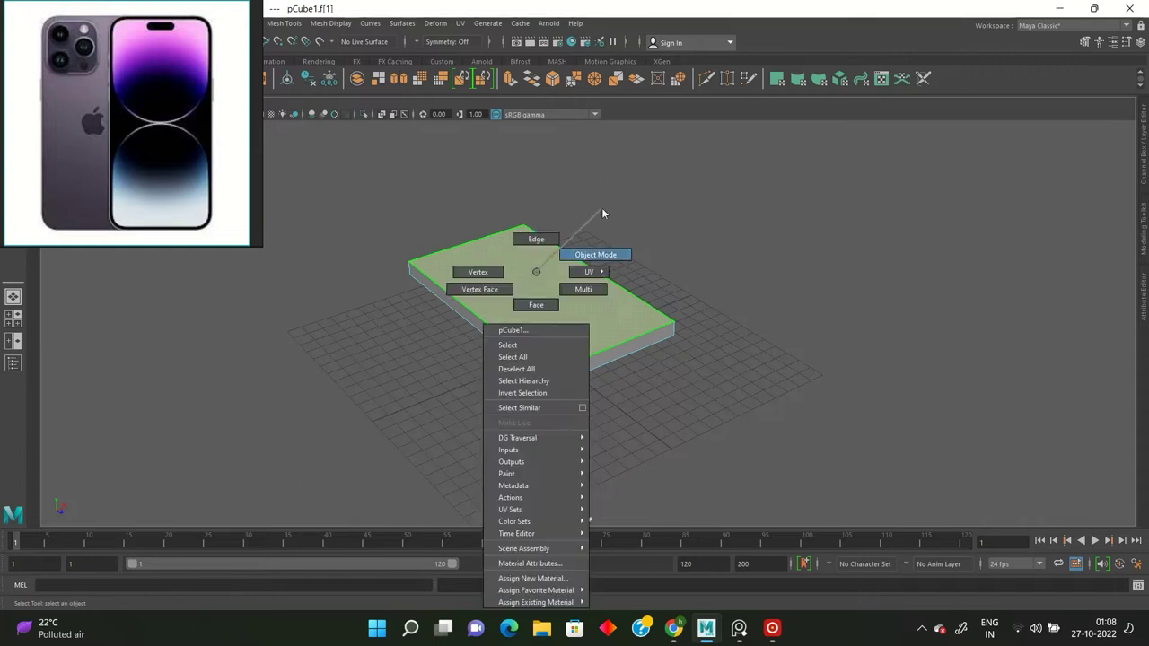
click(601, 208)
alt+drag(601, 207, 504, 272)
Bevel the four vertical corner edges with Fraction 0.3 and 4 Segments.
mouse_move(439, 367)
alt+mouse_down()
mouse_move(443, 317)
mouse_move(548, 313)
mouse_move(618, 377)
mouse_move(438, 347)
mouse_move(684, 340)
mouse_move(658, 349)
alt+mouse_up()
key(ctrl+b)
drag(875, 338, 884, 337)
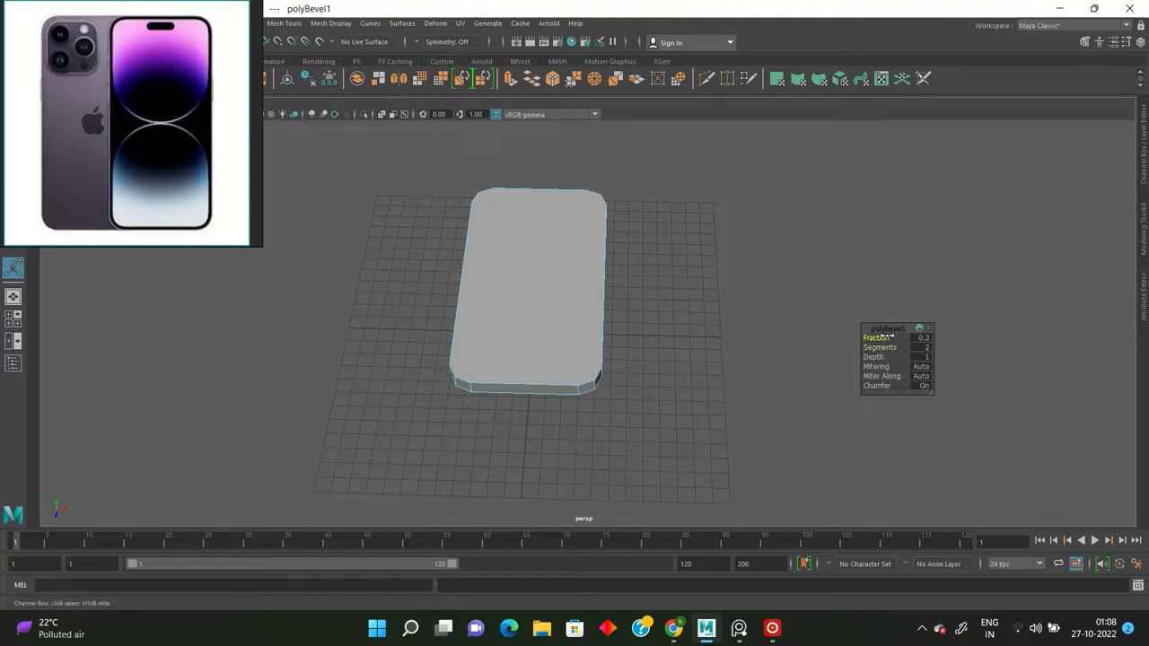
key(space)
drag(756, 305, 706, 303)
scroll(721, 274, up, 2)
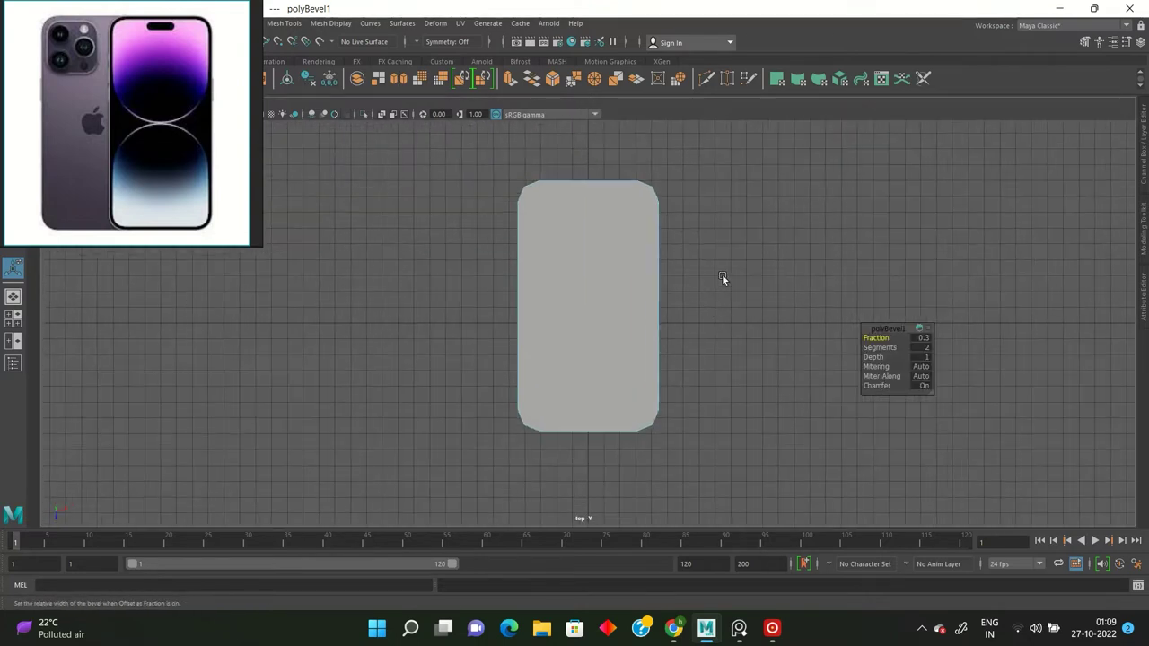
scroll(721, 274, up, 2)
click(879, 347)
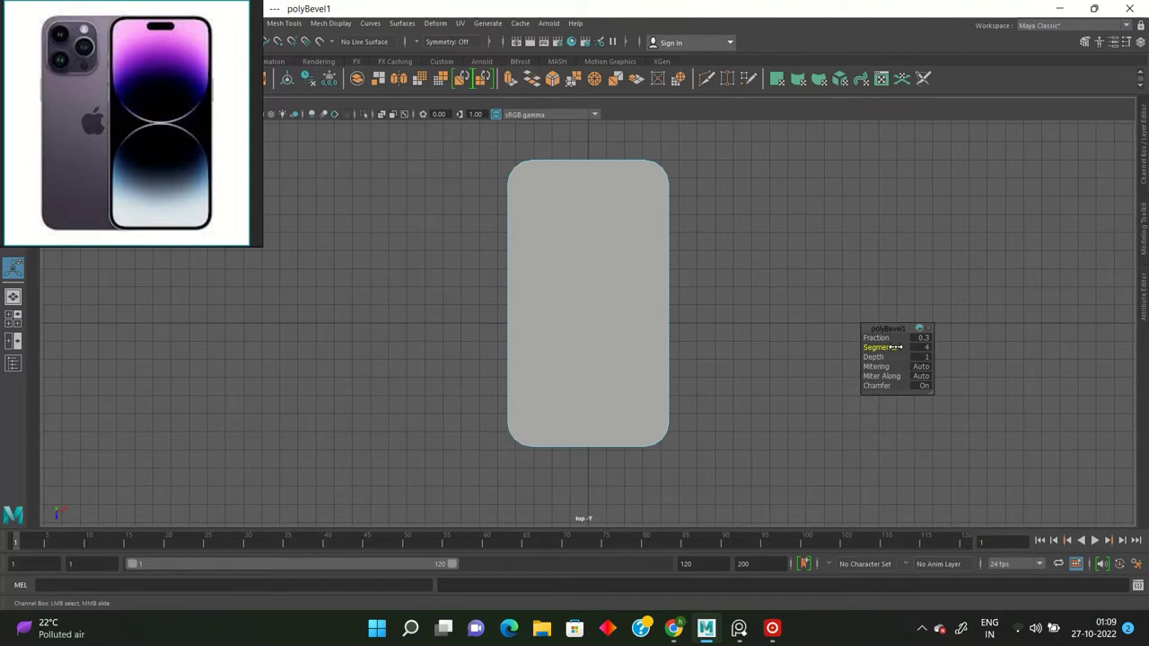
Return to the perspective view and look down on the rounded phone body.
key(space)
mouse_move(661, 205)
mouse_down()
mouse_move(657, 236)
mouse_move(688, 277)
mouse_move(733, 294)
mouse_move(710, 284)
mouse_move(717, 296)
mouse_move(661, 249)
mouse_move(557, 263)
mouse_move(487, 248)
mouse_move(530, 251)
mouse_move(478, 276)
mouse_up()
scroll(657, 236, down, 3)
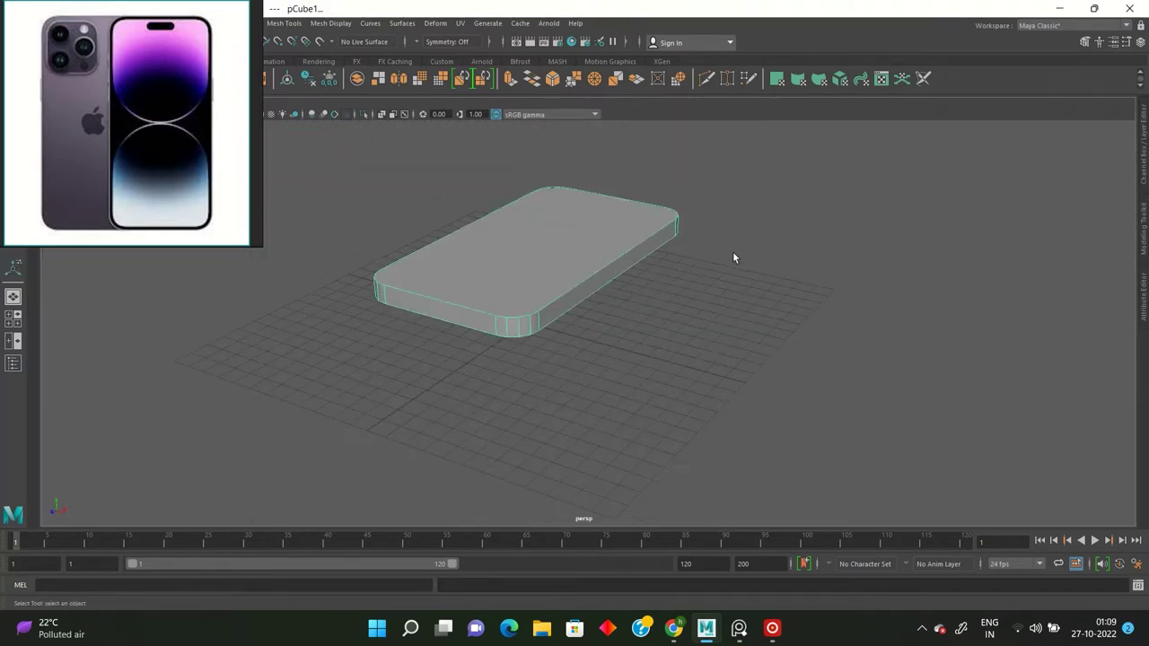
mouse_move(641, 535)
alt+mouse_down()
mouse_move(615, 333)
mouse_move(586, 304)
alt+mouse_up()
right_drag(533, 252, 541, 235)
Extrude the phone's top face and scale it inward to leave a thin screen border.
click(539, 238)
key(ctrl+e)
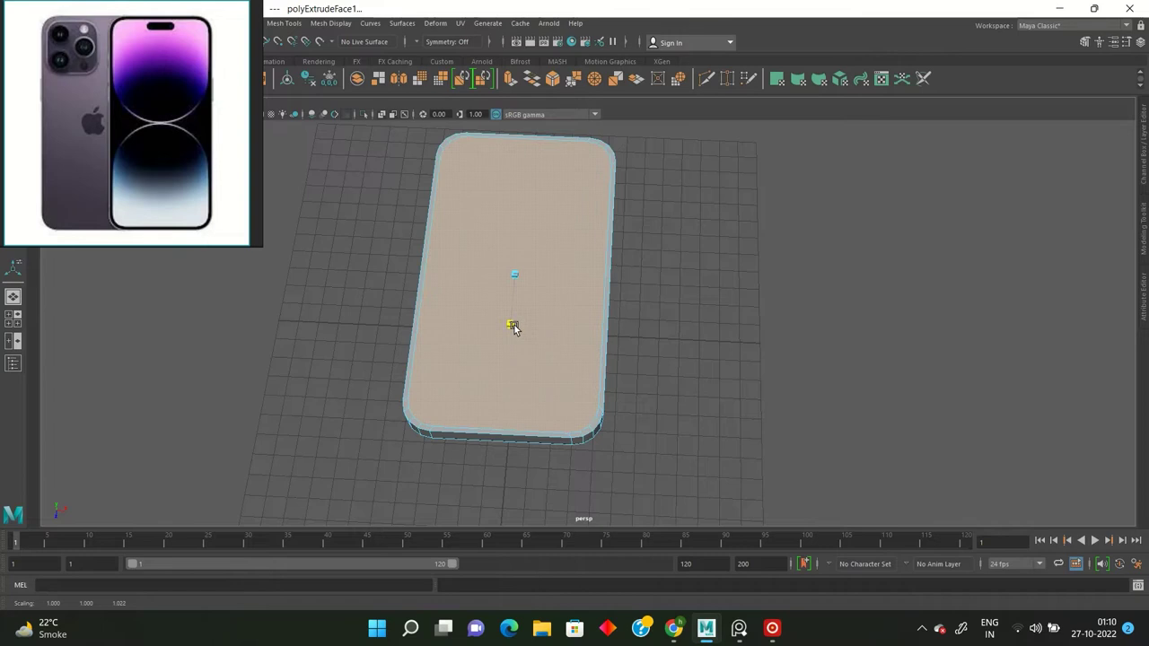
mouse_move(688, 294)
alt+mouse_down()
mouse_move(679, 288)
mouse_move(715, 297)
mouse_move(677, 267)
mouse_move(696, 292)
mouse_move(687, 253)
alt+mouse_up()
shift+right_drag(522, 245, 512, 473)
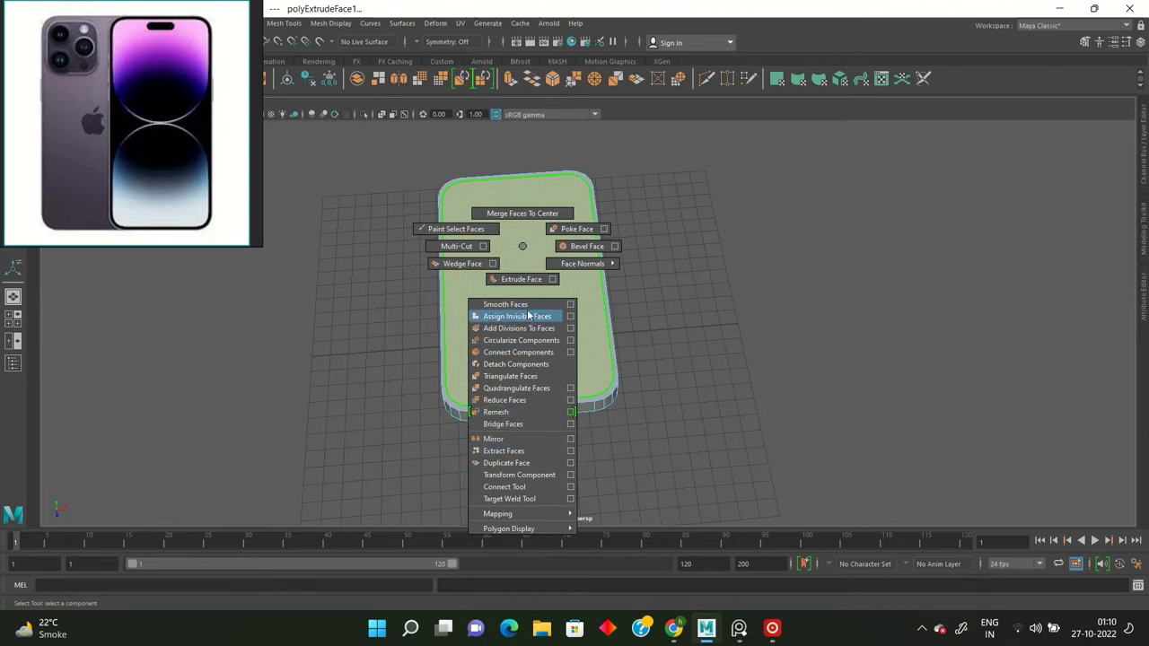
shift+right_drag(519, 366, 523, 318)
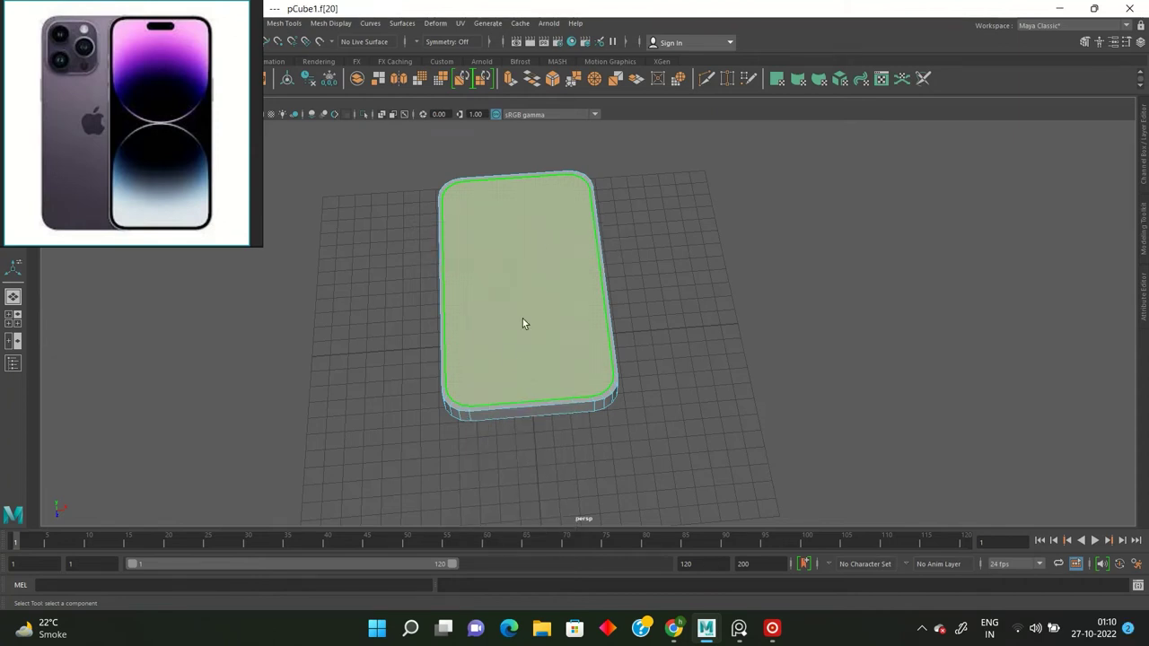
Extract the inset top face into its own object, polySurface2.
key(F8)
scroll(567, 231, up, 2)
key(F11)
click(538, 218)
shift+right_drag(536, 219, 518, 352)
shift+right_drag(516, 433, 516, 433)
Assign a new Lambert material named 'screen' to the extracted screen piece.
key(F8)
right_drag(514, 218, 512, 526)
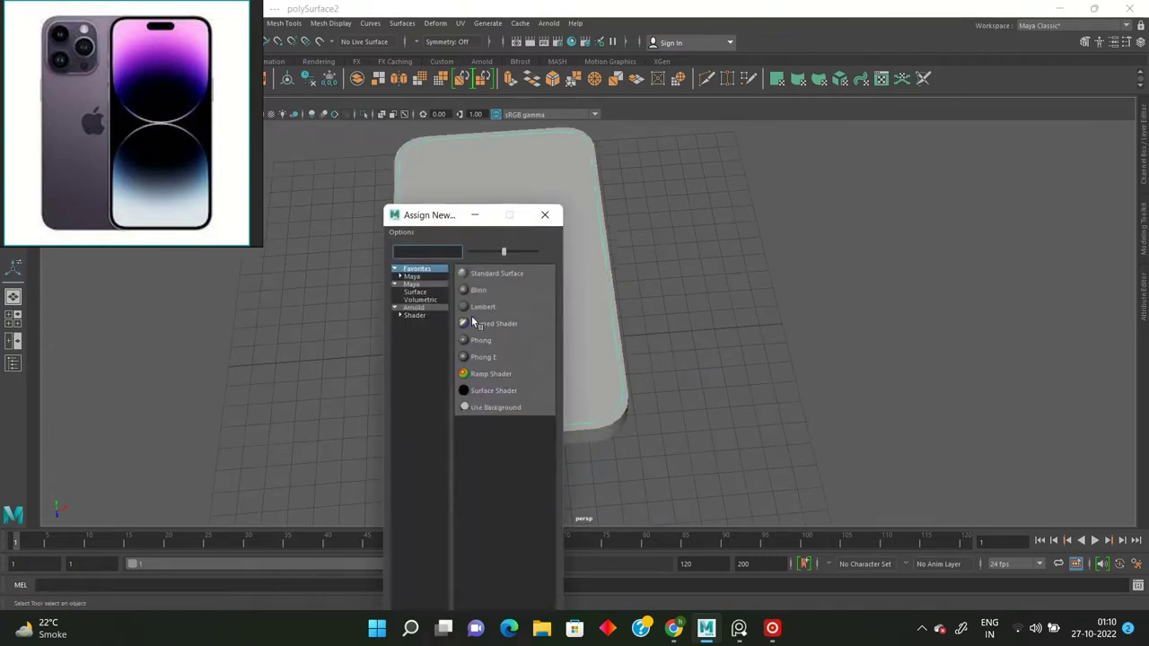
click(472, 318)
right_drag(398, 239, 403, 536)
double_click(996, 153)
text(screen)
key(Return)
key(ctrl+a)
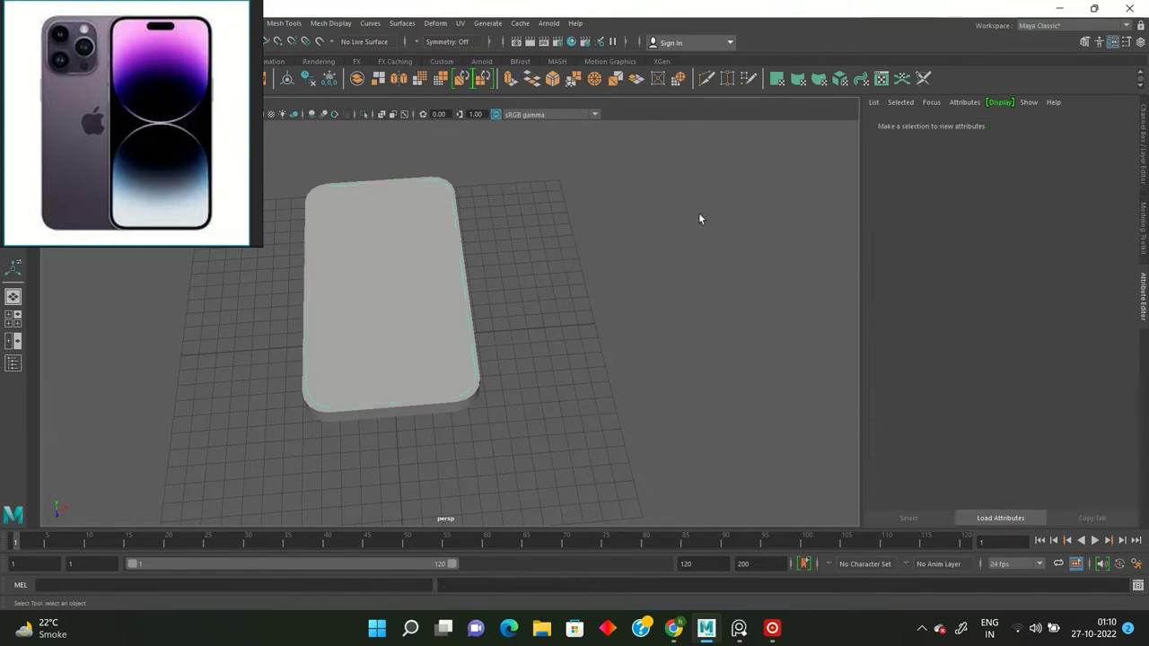
Zoom in on the phone and select the bottom side of the phone body.
alt+drag(857, 322, 598, 290)
scroll(596, 333, up, 5)
scroll(596, 333, down, 5)
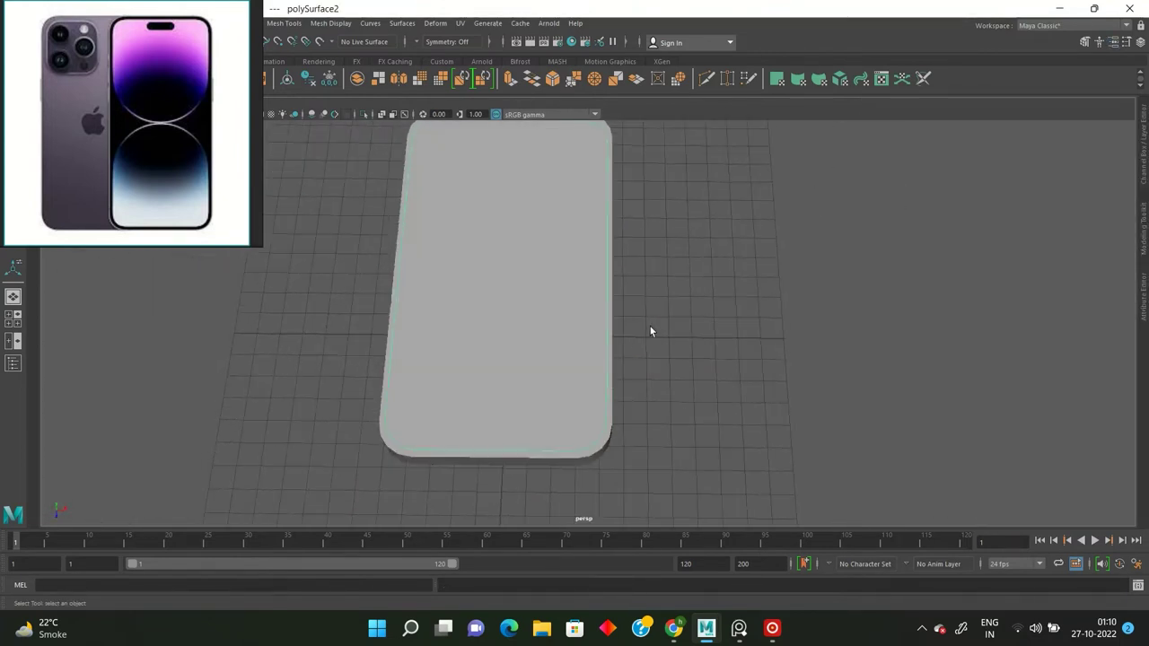
click(594, 455)
scroll(585, 431, up, 2)
scroll(603, 359, up, 1)
scroll(538, 345, down, 3)
right_drag(482, 304, 545, 272)
right_drag(682, 244, 680, 210)
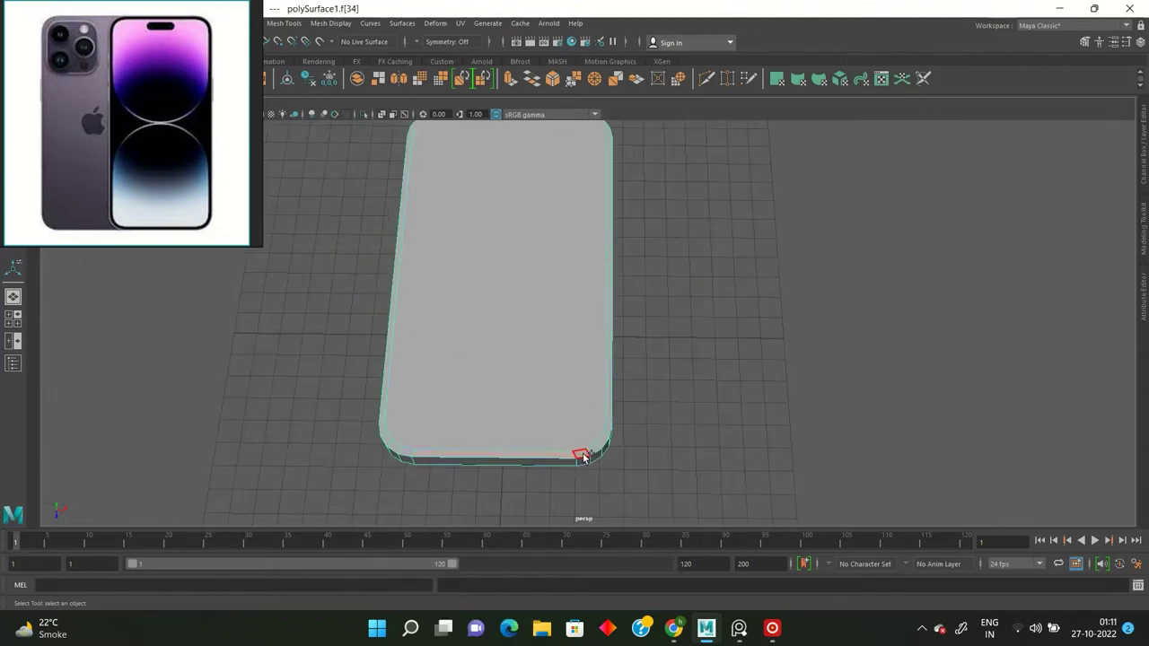
click(502, 460)
Assign the selection another new Lambert material, named 'screen uppi'.
right_drag(550, 304, 551, 509)
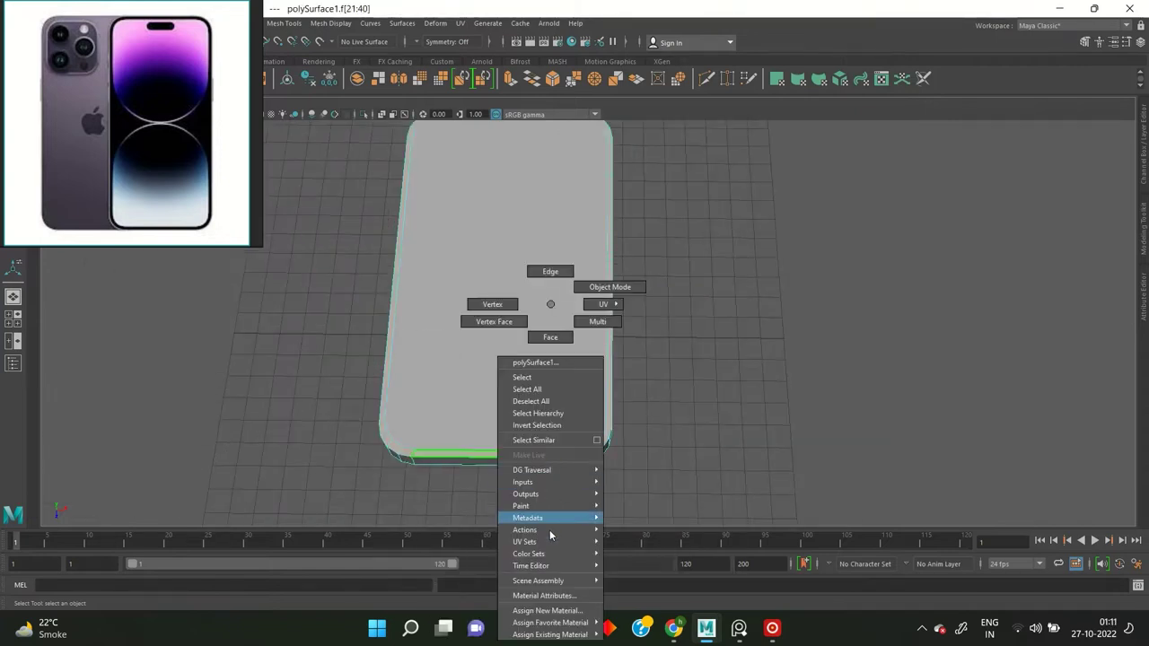
click(540, 613)
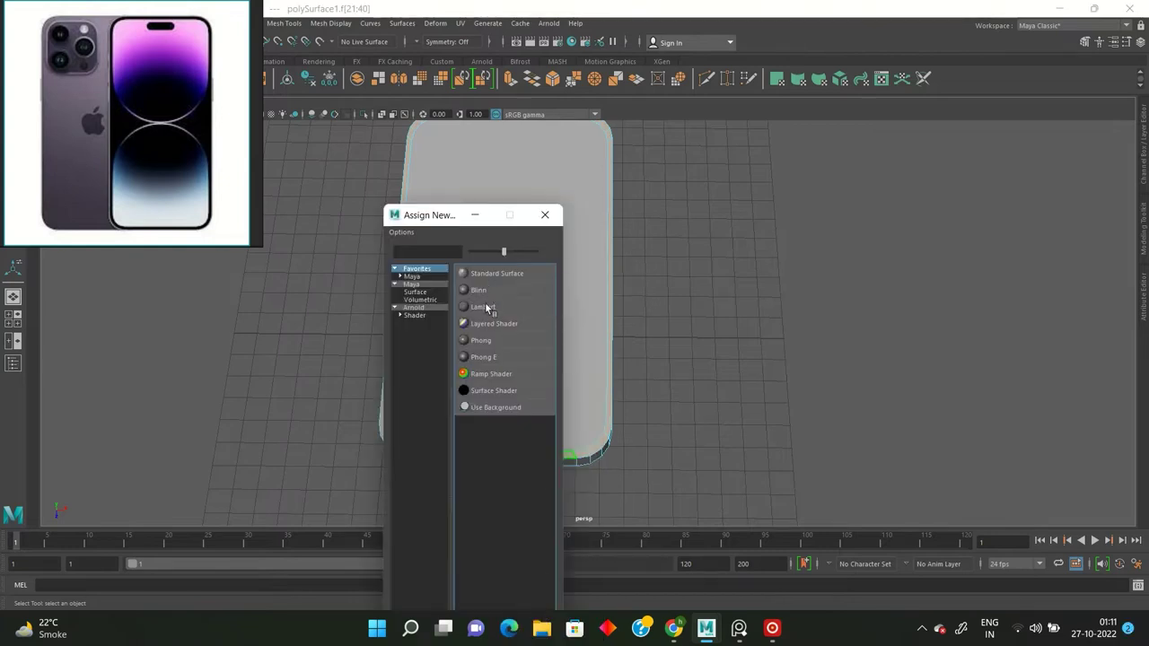
click(489, 306)
right_drag(446, 421, 457, 604)
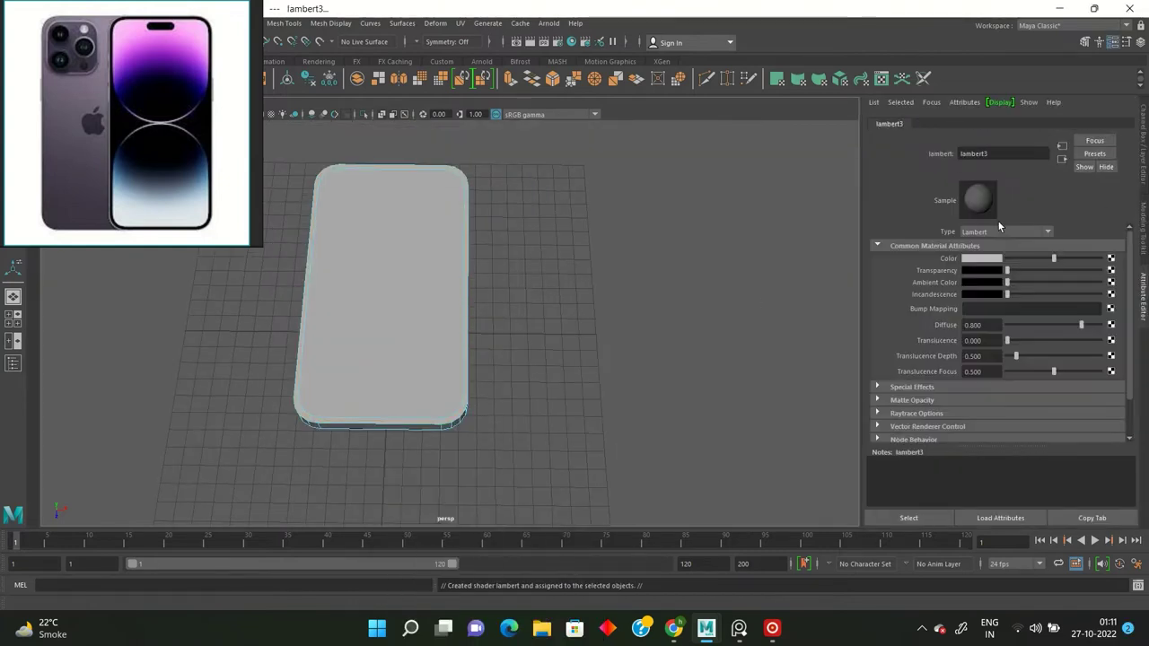
key(BackSpace)
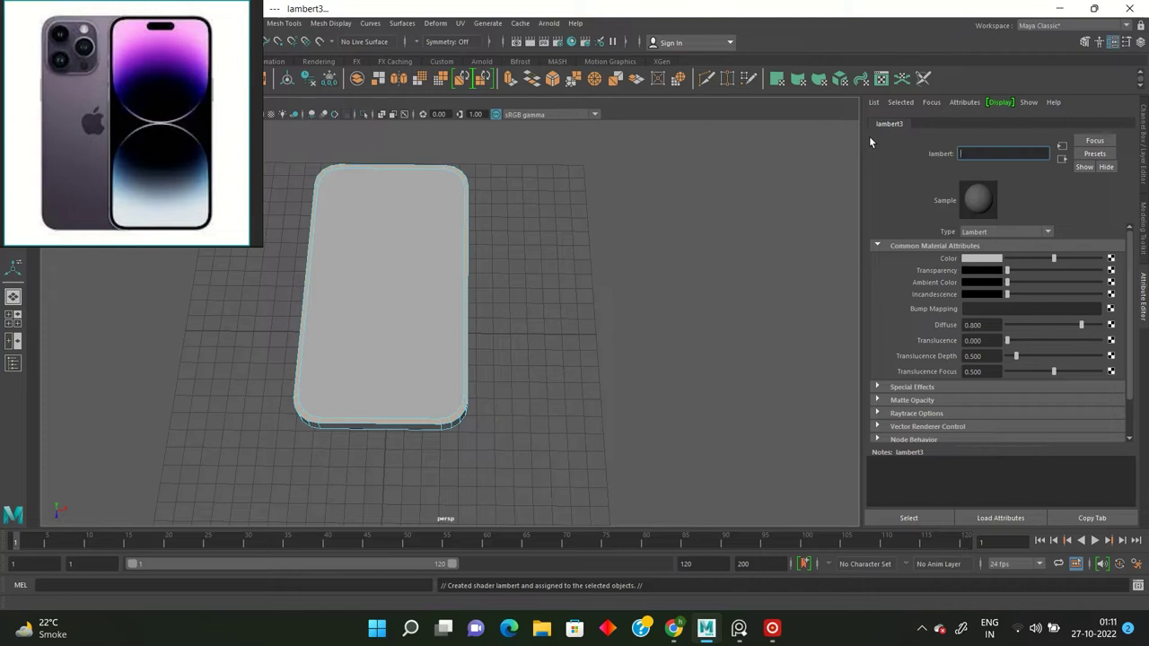
text(black s)
text(c)
key(BackSpace)
key(BackSpace)
key(BackSpace)
key(BackSpace)
key(BackSpace)
key(BackSpace)
text(screen uppi)
key(Return)
key(ctrl+a)
Create a second cube beside the phone's side and squash it into a long thin bar.
mouse_move(832, 262)
alt+mouse_down()
mouse_move(689, 217)
mouse_move(692, 192)
mouse_move(690, 249)
mouse_move(662, 277)
mouse_move(709, 234)
mouse_move(654, 241)
mouse_move(649, 226)
mouse_move(610, 228)
alt+mouse_up()
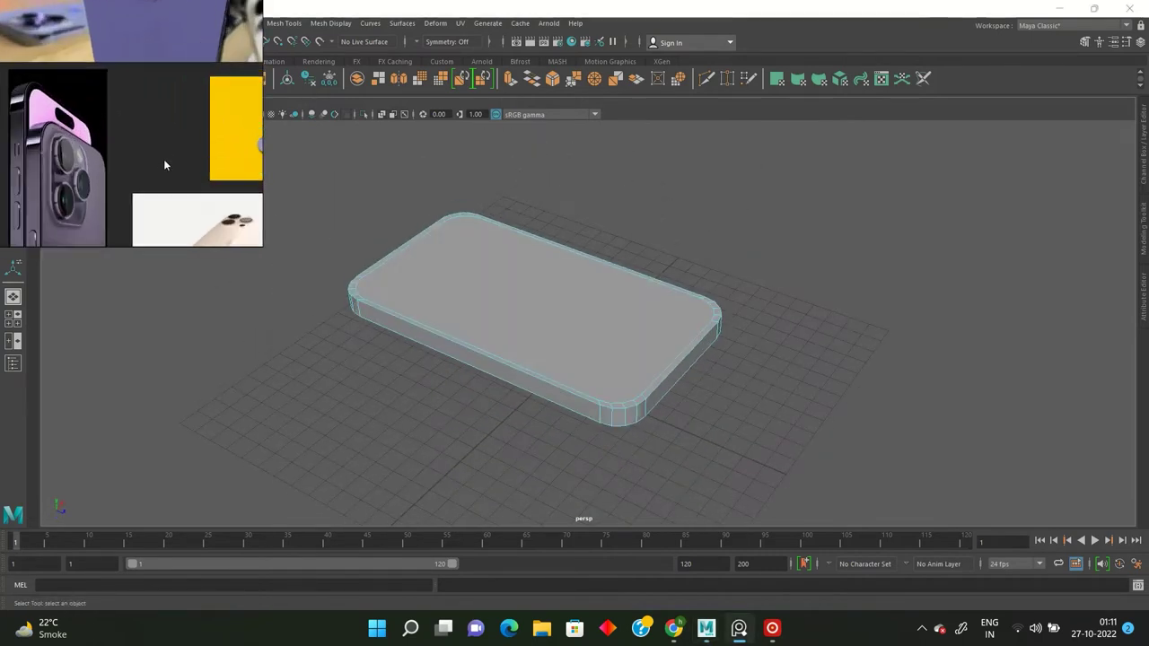
mouse_move(431, 197)
alt+mouse_down()
mouse_move(458, 194)
mouse_move(446, 177)
mouse_move(391, 189)
mouse_move(410, 197)
alt+mouse_up()
shift+right_click(428, 196)
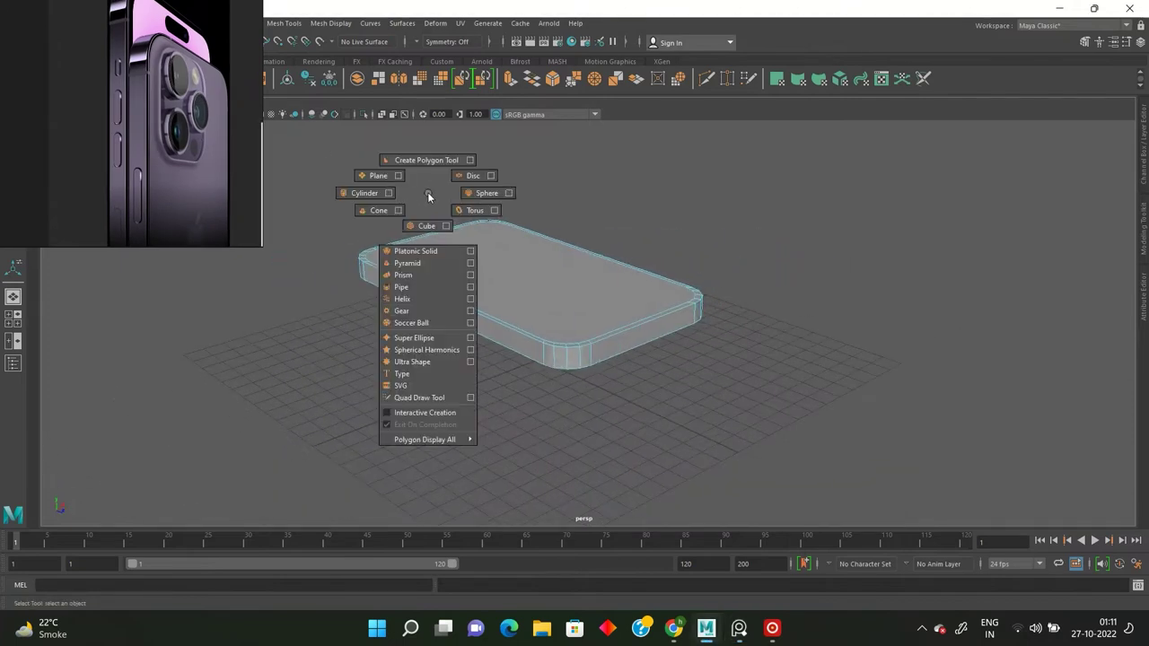
click(426, 226)
key(w)
mouse_move(574, 364)
mouse_down()
mouse_move(472, 400)
mouse_move(548, 278)
mouse_move(440, 297)
mouse_move(494, 310)
mouse_up()
key(r)
key(f)
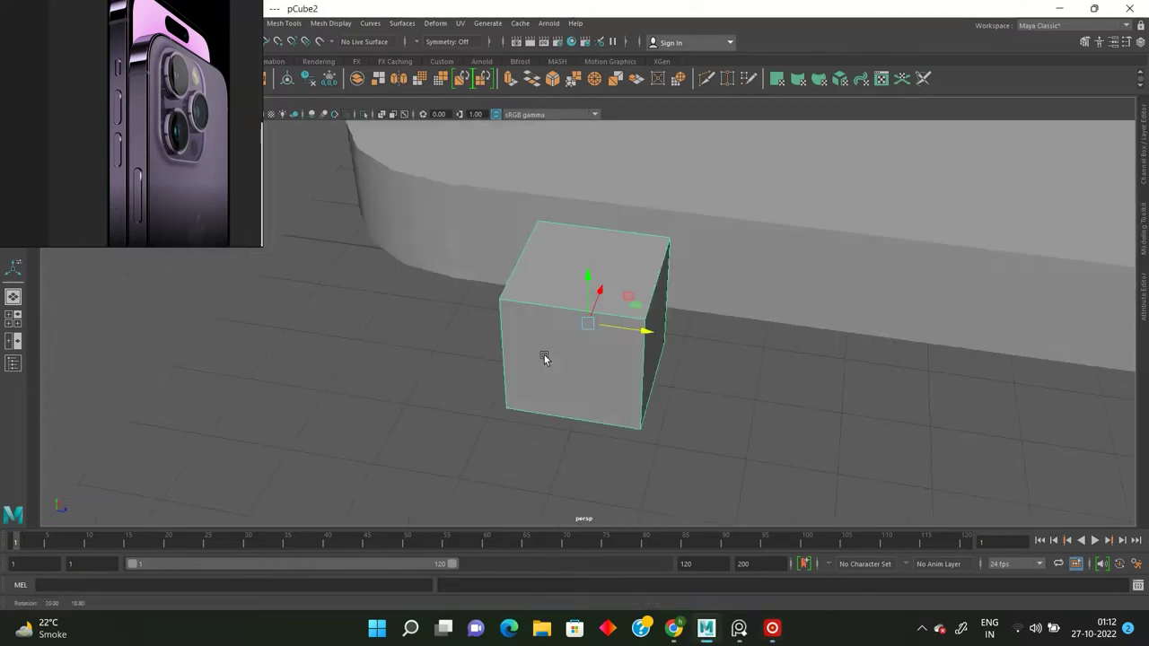
mouse_move(584, 316)
mouse_down()
mouse_move(595, 325)
mouse_move(631, 313)
mouse_move(586, 328)
mouse_move(587, 286)
mouse_move(623, 295)
mouse_move(595, 325)
mouse_up()
key(q)
Scale the bar's long and front edges so its ends slant.
alt+drag(611, 134, 649, 333)
shift+right_drag(551, 384, 557, 386)
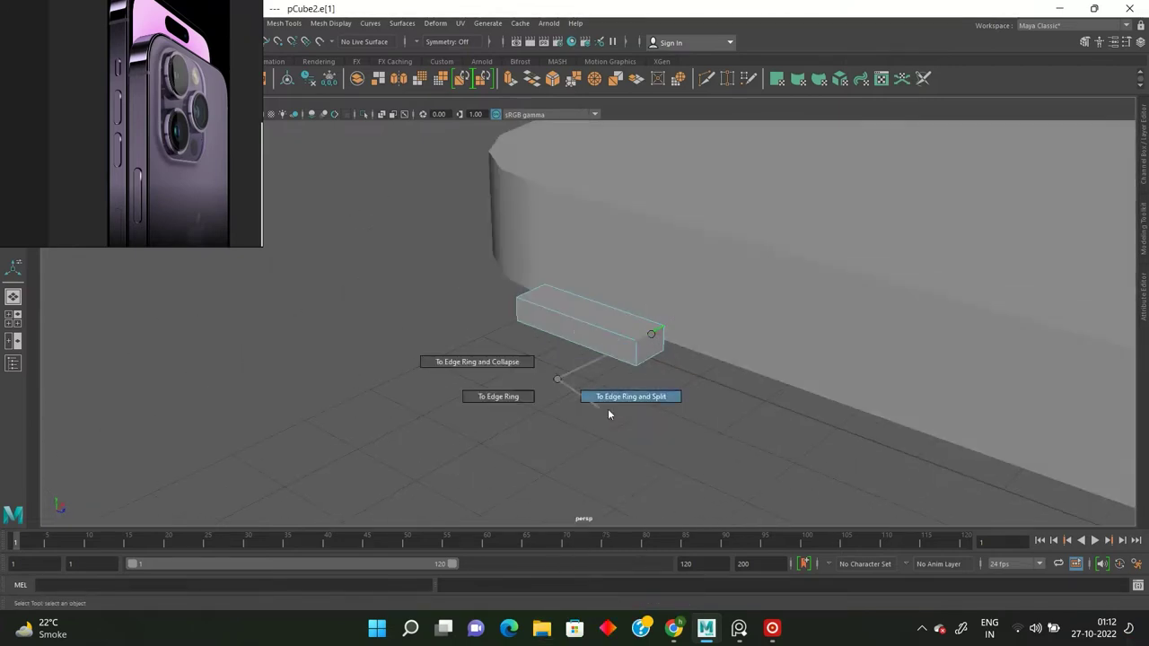
click(628, 334)
key(r)
mouse_move(628, 333)
alt+mouse_down()
mouse_move(684, 311)
mouse_move(651, 329)
mouse_move(517, 330)
alt+mouse_up()
key(q)
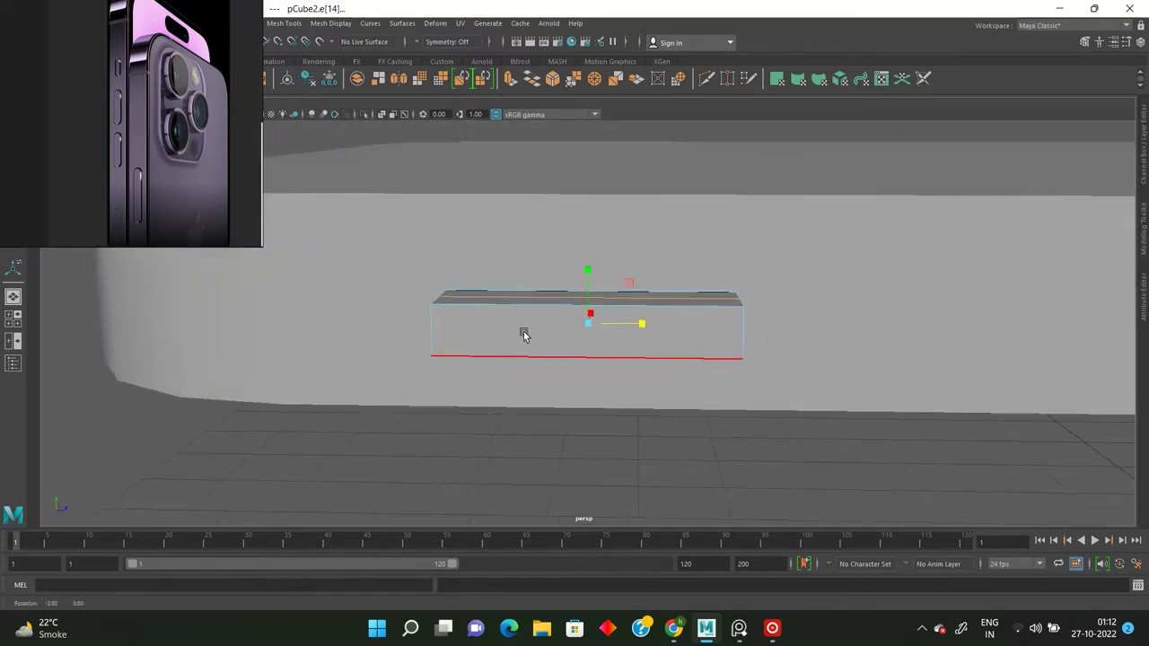
right_drag(484, 304, 484, 333)
ctrl+right_drag(389, 380, 390, 385)
click(525, 334)
key(r)
mouse_move(650, 326)
mouse_down()
mouse_move(647, 356)
mouse_move(705, 210)
mouse_move(629, 332)
mouse_move(585, 284)
mouse_up()
key(q)
Make the bar narrower and check it briefly in smooth preview.
click(629, 332)
key(r)
mouse_move(638, 318)
mouse_down()
mouse_move(608, 325)
mouse_move(620, 351)
mouse_move(676, 308)
mouse_move(618, 329)
mouse_move(690, 324)
mouse_move(723, 410)
mouse_up()
key(q)
key(3)
key(1)
key(w)
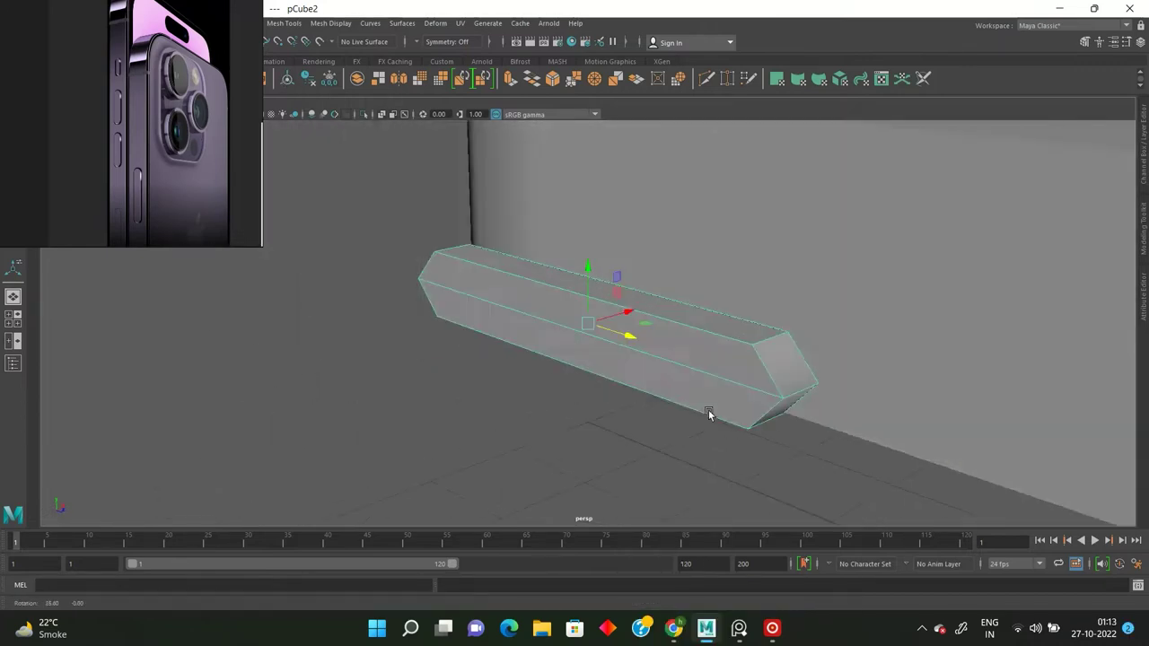
Cut an extra edge loop into the bar and preview it smoothed with 3.
shift+right_drag(723, 410, 864, 376)
mouse_move(788, 379)
alt+mouse_down()
mouse_move(763, 389)
mouse_move(376, 287)
mouse_move(305, 309)
alt+mouse_up()
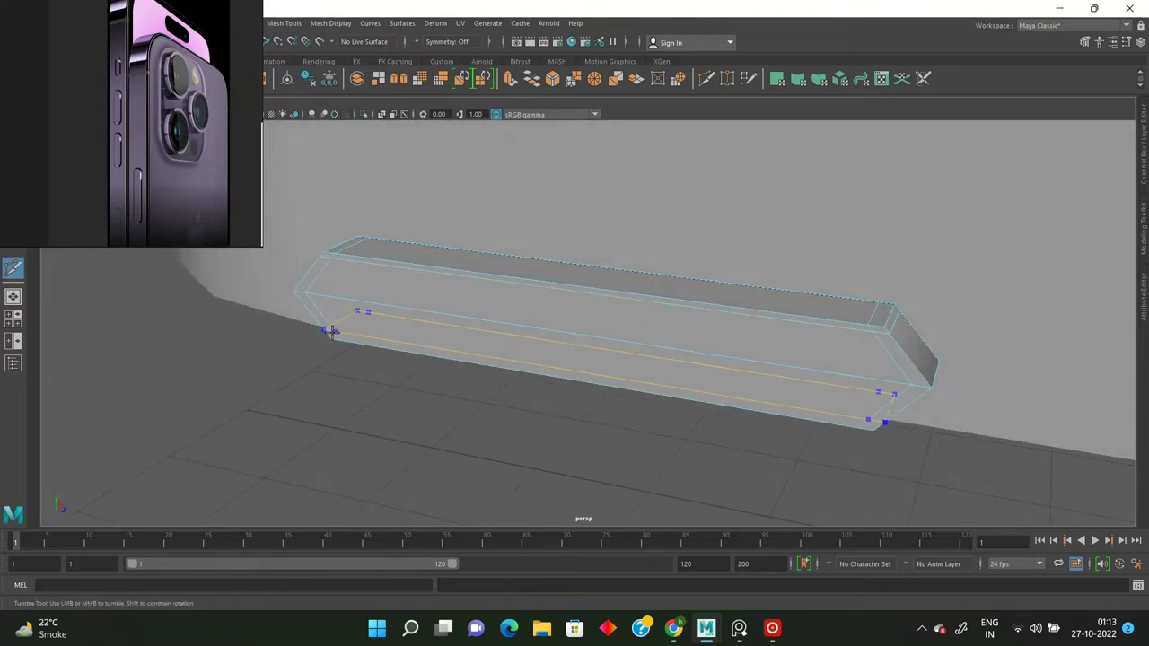
key(3)
key(F8)
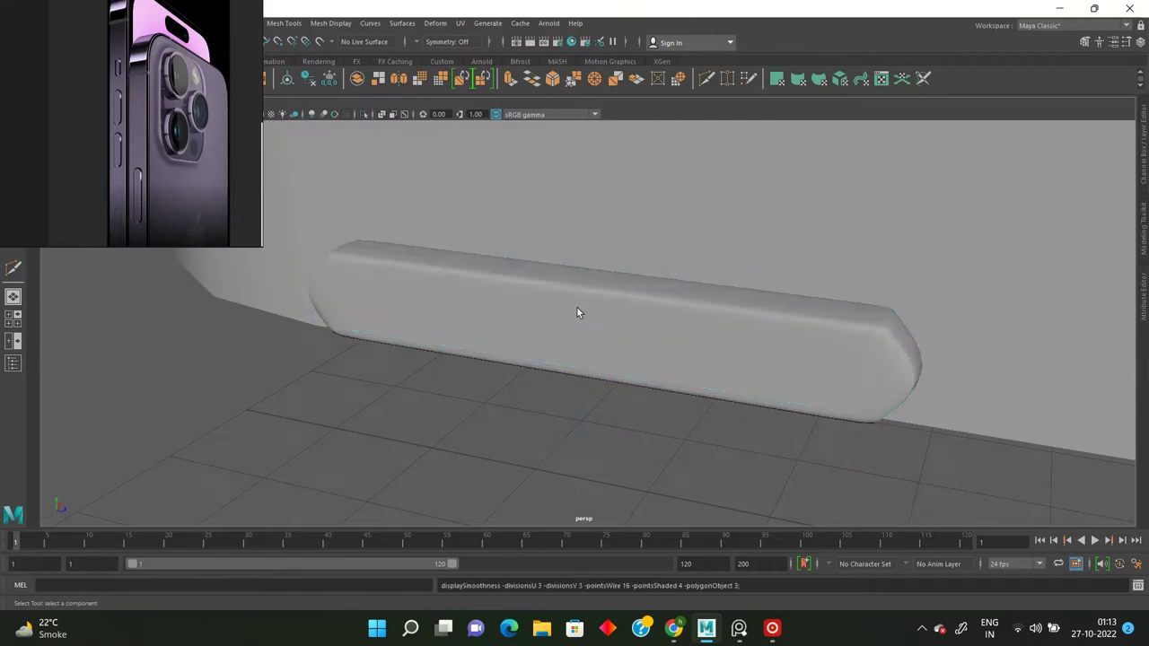
scroll(636, 317, down, 3)
scroll(635, 312, down, 2)
alt+drag(636, 317, 592, 339)
Move the side button up along the phone's edge and widen it.
click(593, 296)
key(w)
scroll(655, 305, up, 2)
mouse_move(655, 305)
mouse_down()
mouse_move(799, 262)
mouse_move(800, 275)
mouse_move(679, 279)
mouse_move(649, 303)
mouse_move(711, 333)
mouse_up()
key(r)
middle_drag(694, 369, 684, 347)
Shift-drag a copy of the side button along the phone's edge.
click(633, 401)
mouse_move(634, 402)
alt+mouse_down()
mouse_move(646, 387)
mouse_move(672, 397)
mouse_move(646, 383)
mouse_move(640, 404)
alt+mouse_up()
scroll(628, 382, up, 5)
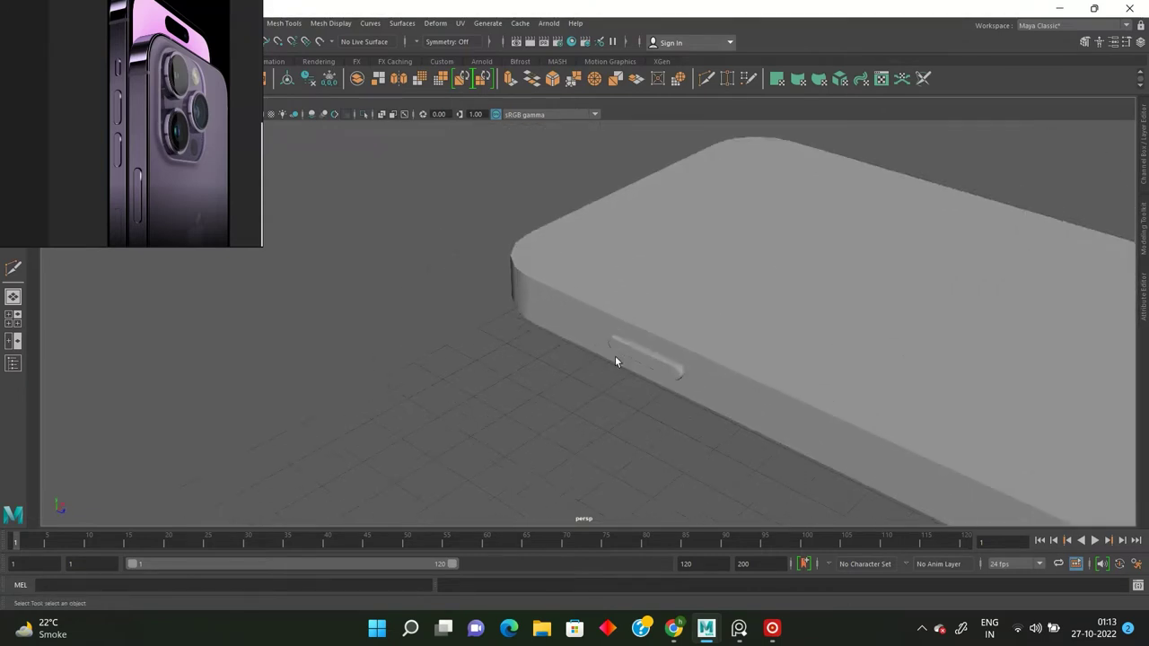
scroll(646, 350, up, 2)
click(662, 343)
key(w)
shift+drag(719, 357, 835, 391)
click(736, 459)
Delete the second side button and clone the first one again for a fresh copy.
scroll(682, 413, down, 5)
scroll(684, 413, down, 2)
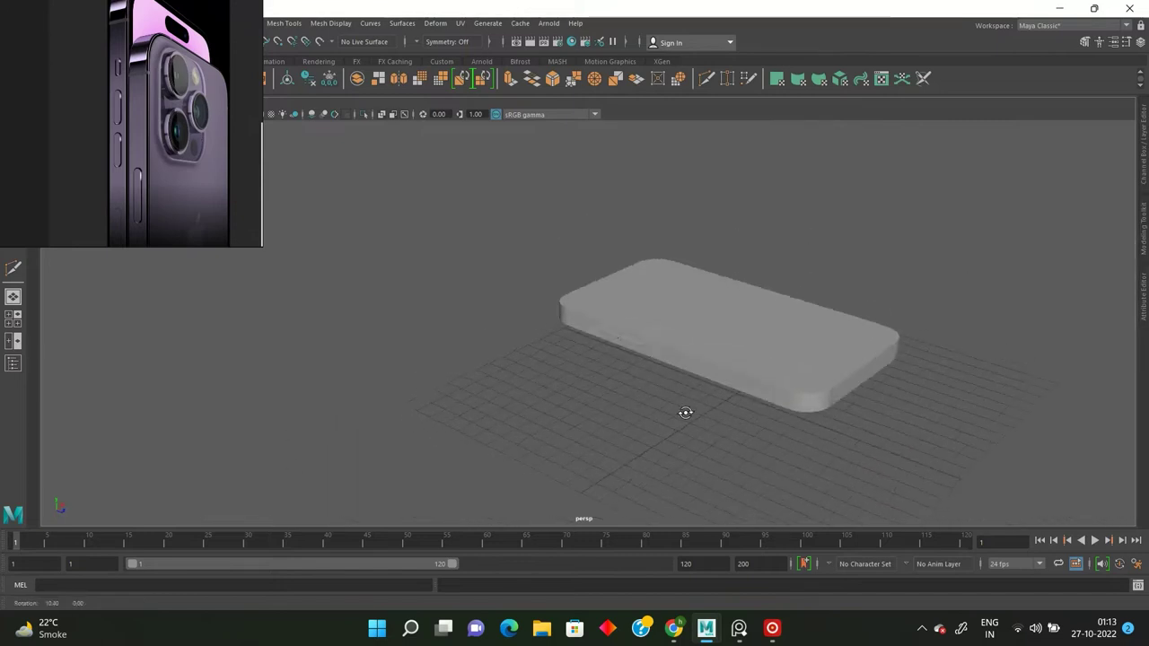
scroll(712, 361, up, 7)
scroll(735, 360, down, 3)
scroll(708, 359, down, 2)
scroll(689, 368, up, 3)
scroll(709, 375, up, 3)
scroll(710, 376, up, 3)
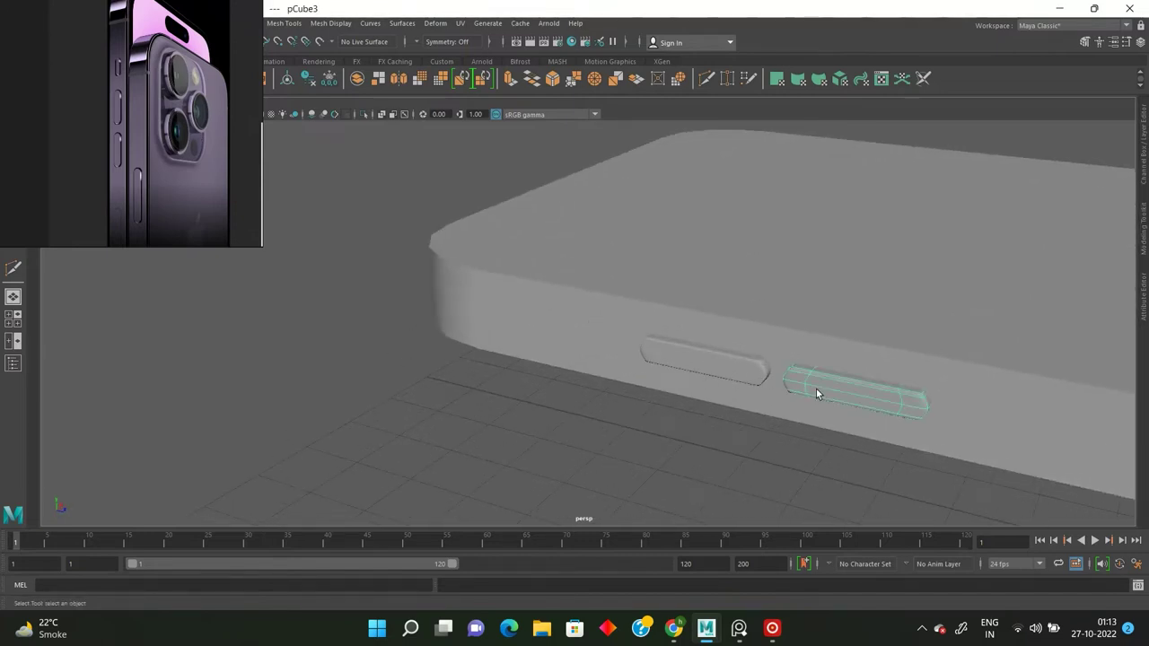
scroll(718, 430, down, 3)
mouse_move(718, 436)
alt+mouse_down()
mouse_move(733, 393)
mouse_move(741, 414)
alt+mouse_up()
scroll(735, 388, up, 3)
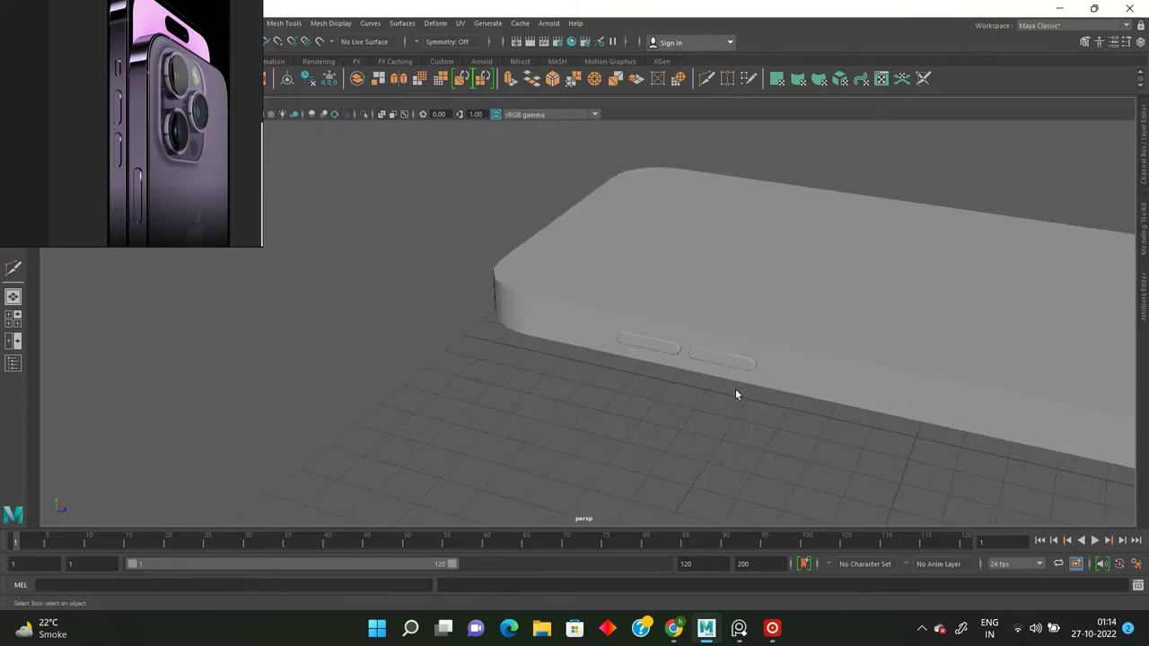
scroll(745, 371, up, 2)
click(745, 371)
scroll(745, 367, up, 2)
key(r)
key(Delete)
click(688, 357)
mouse_move(728, 363)
shift+mouse_down()
mouse_move(743, 370)
mouse_move(585, 338)
shift+mouse_up()
Place the new button left of the others and shorten it along its length.
click(687, 357)
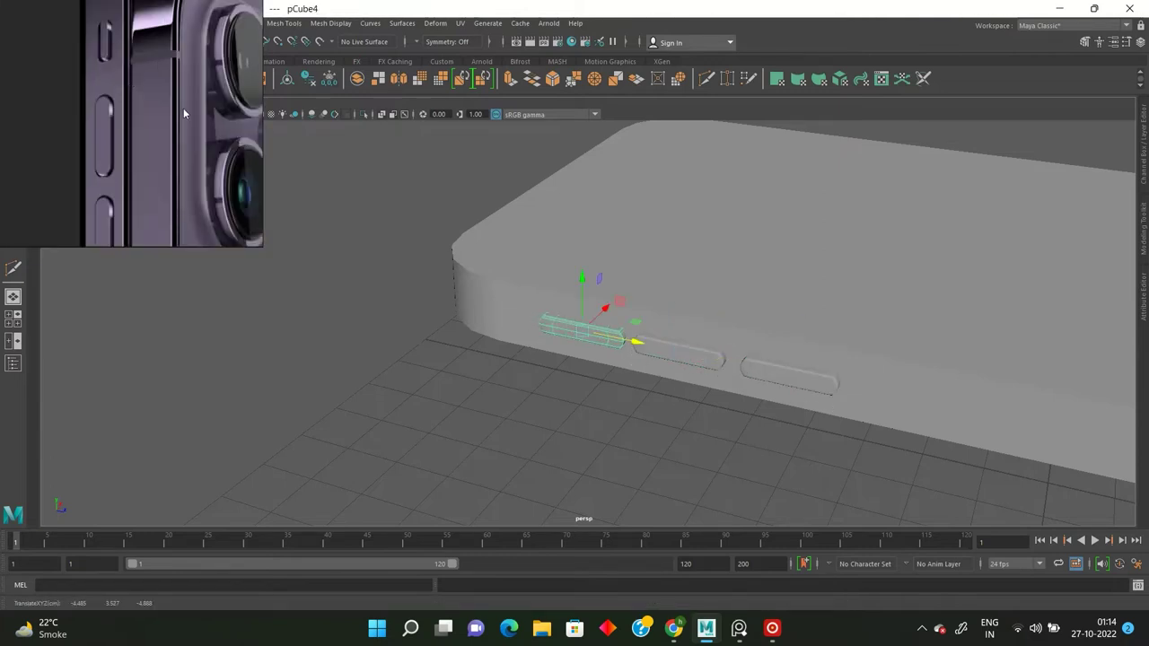
scroll(592, 323, up, 2)
scroll(643, 356, up, 2)
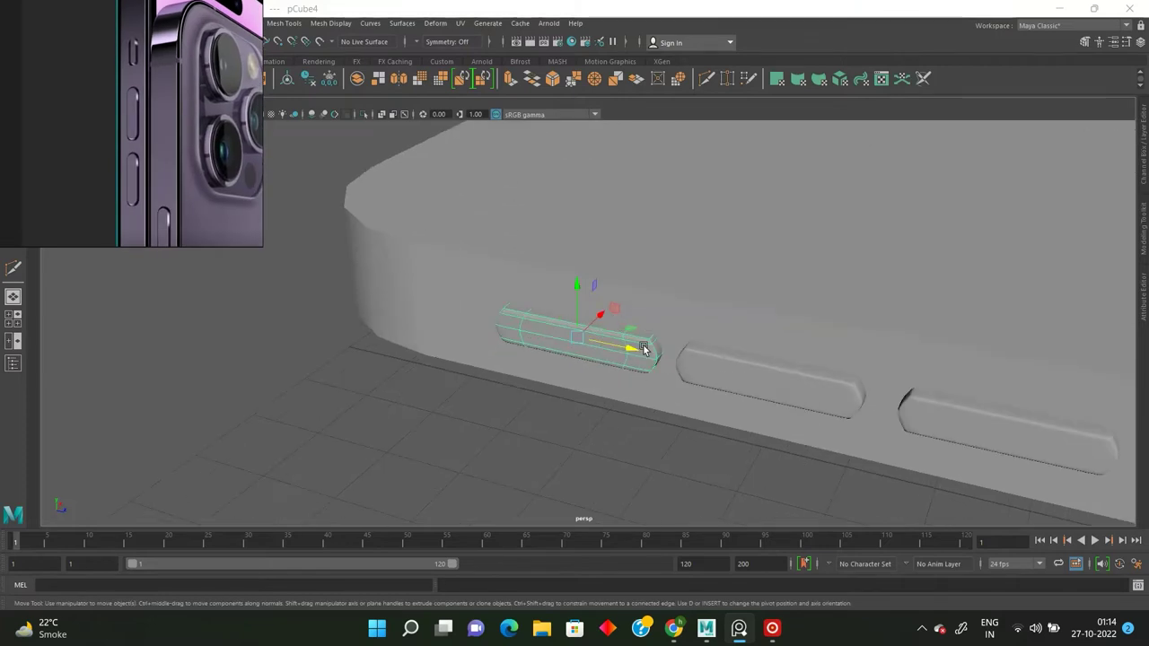
click(632, 355)
drag(626, 348, 606, 345)
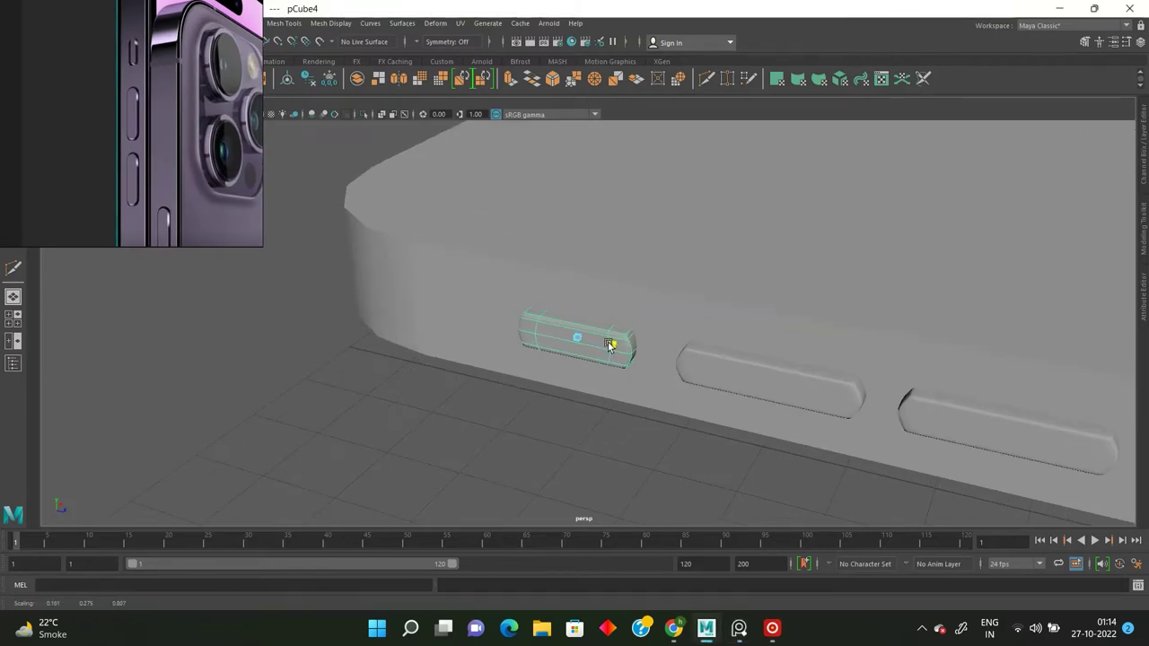
click(577, 290)
Clone a side button over to the phone's opposite edge and frame it.
key(q)
mouse_move(410, 468)
alt+mouse_down()
mouse_move(494, 379)
mouse_move(541, 374)
mouse_move(531, 398)
mouse_move(599, 338)
alt+mouse_up()
click(596, 337)
key(w)
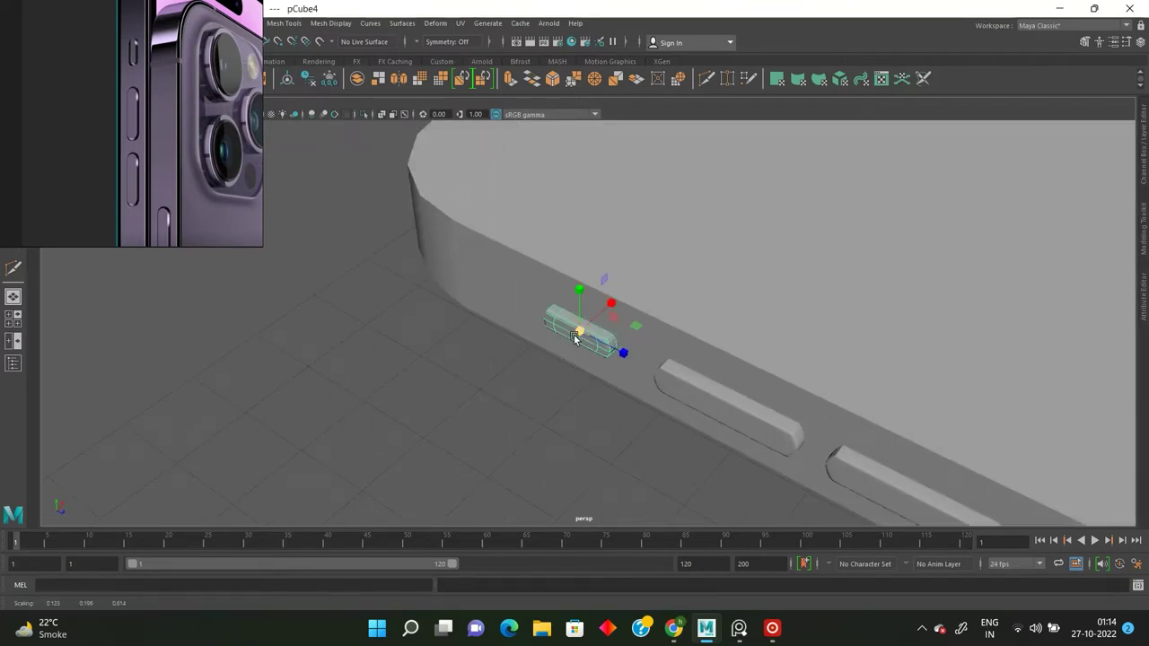
scroll(610, 309, up, 3)
key(q)
mouse_move(610, 305)
alt+mouse_down()
mouse_move(502, 388)
mouse_move(431, 380)
mouse_move(559, 431)
mouse_move(534, 277)
mouse_move(515, 266)
mouse_move(702, 362)
mouse_move(626, 331)
mouse_move(619, 370)
alt+mouse_up()
click(619, 371)
key(w)
alt+right_drag(619, 371, 941, 285)
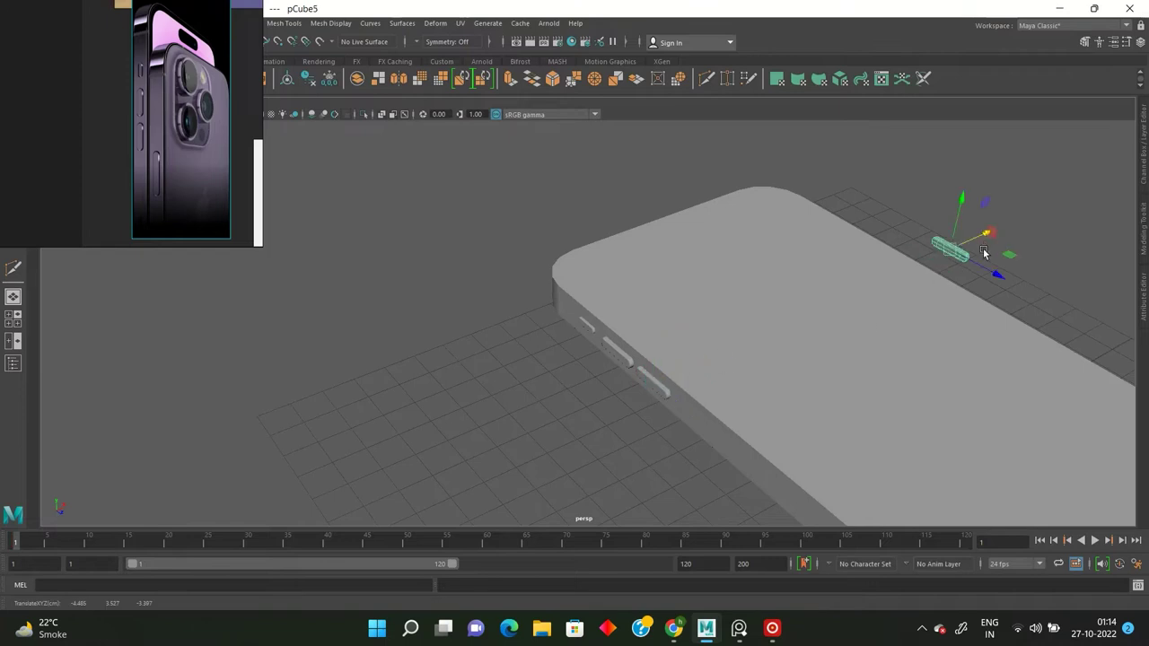
key(f)
alt+drag(614, 292, 625, 349)
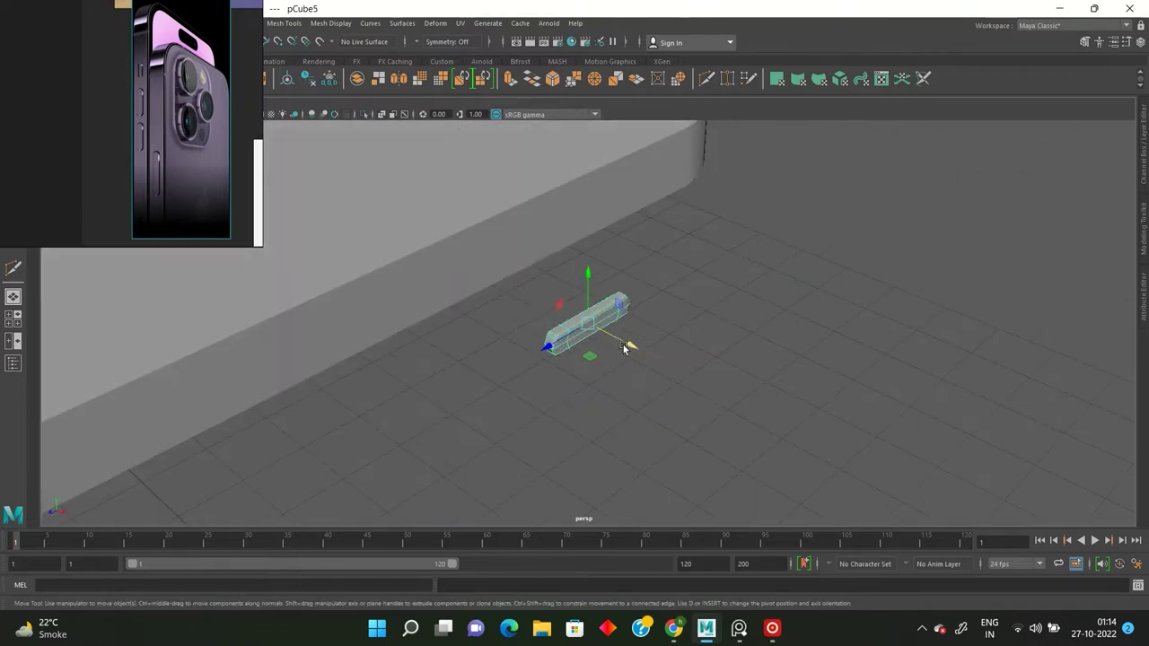
Inspect the opposite-edge button from several angles around the phone.
key(r)
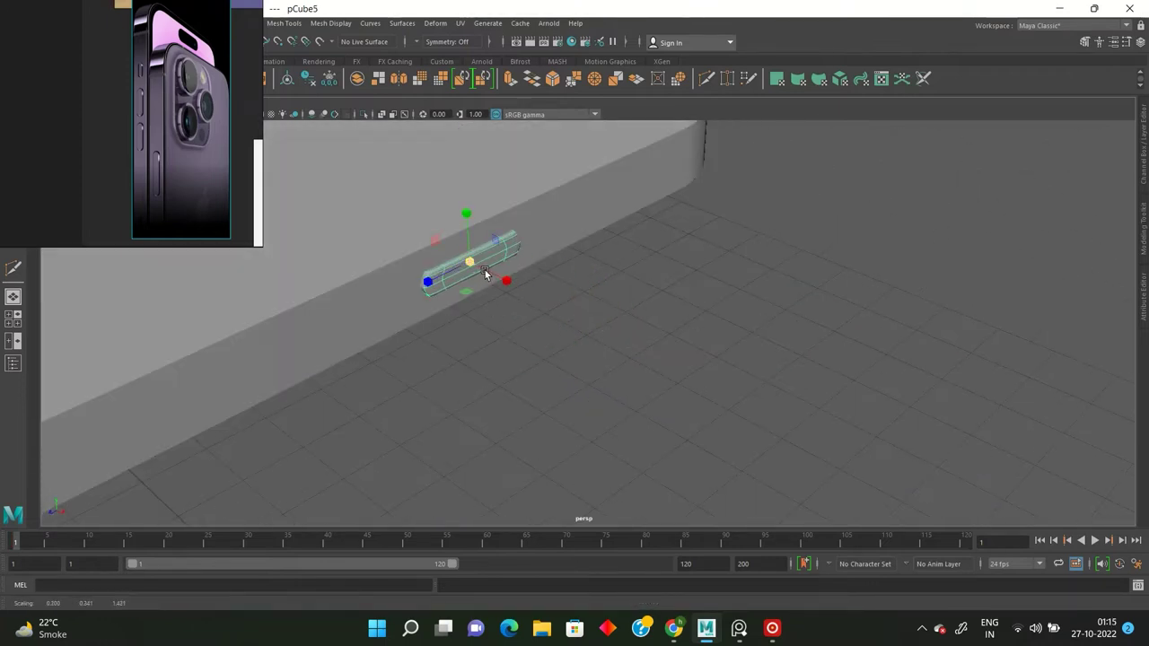
scroll(436, 246, up, 3)
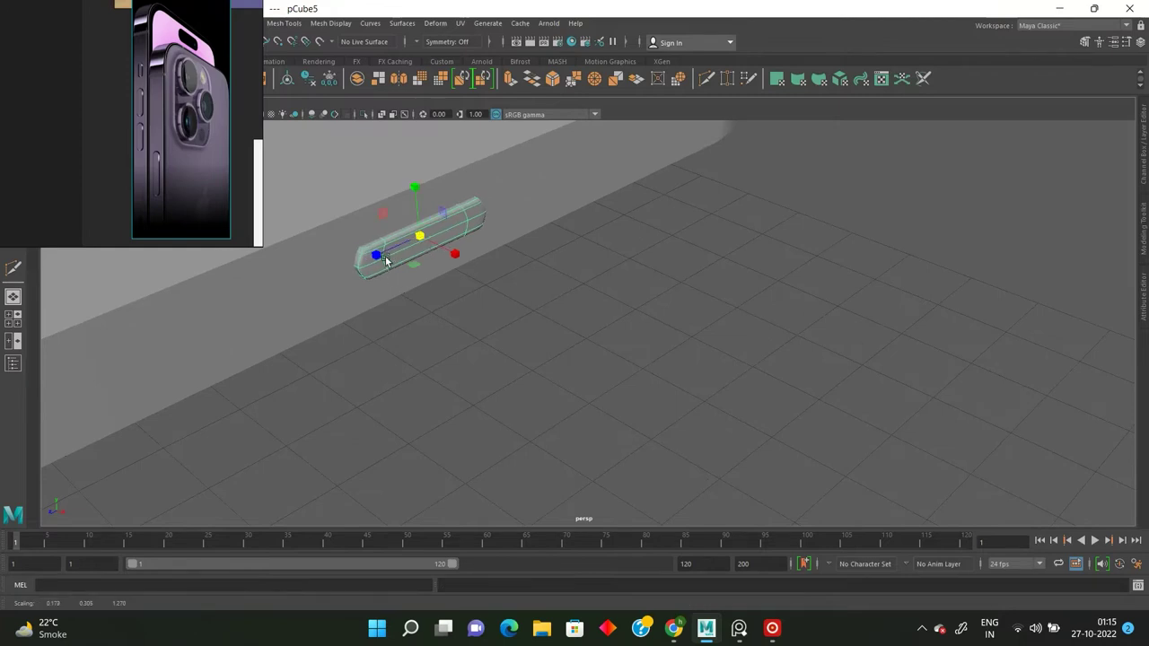
scroll(547, 336, down, 5)
alt+drag(529, 335, 562, 342)
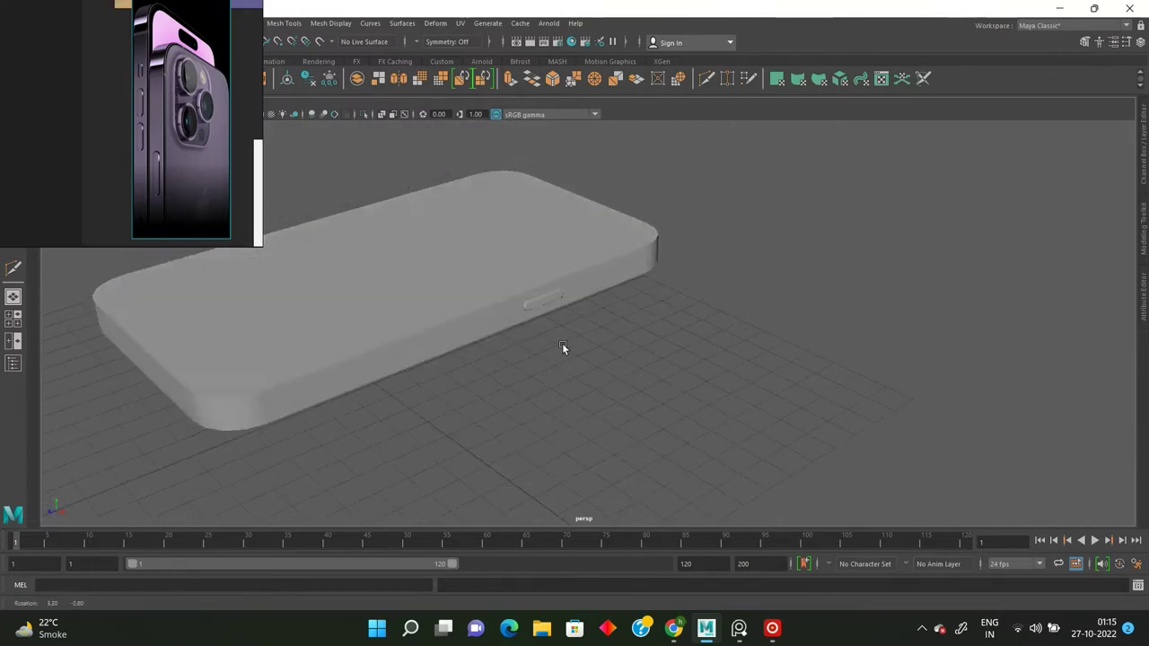
scroll(628, 332, down, 2)
mouse_move(682, 320)
alt+mouse_down()
mouse_move(658, 345)
mouse_move(539, 326)
alt+mouse_up()
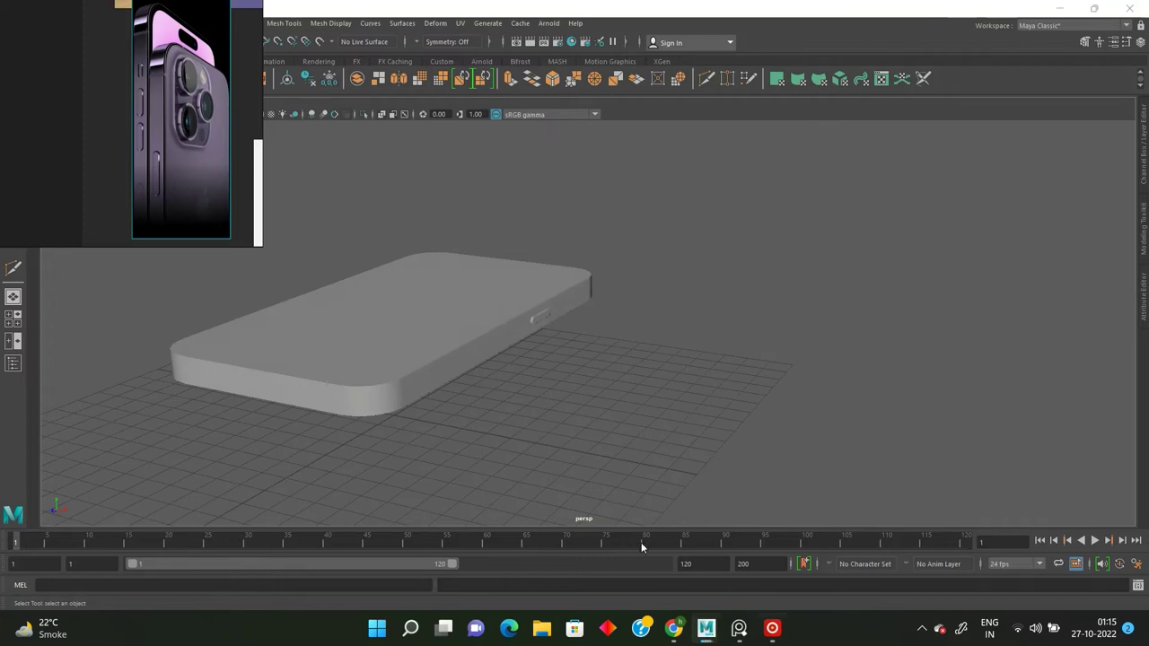
scroll(633, 274, down, 3)
mouse_move(633, 274)
alt+mouse_down()
mouse_move(767, 248)
mouse_move(692, 261)
alt+mouse_up()
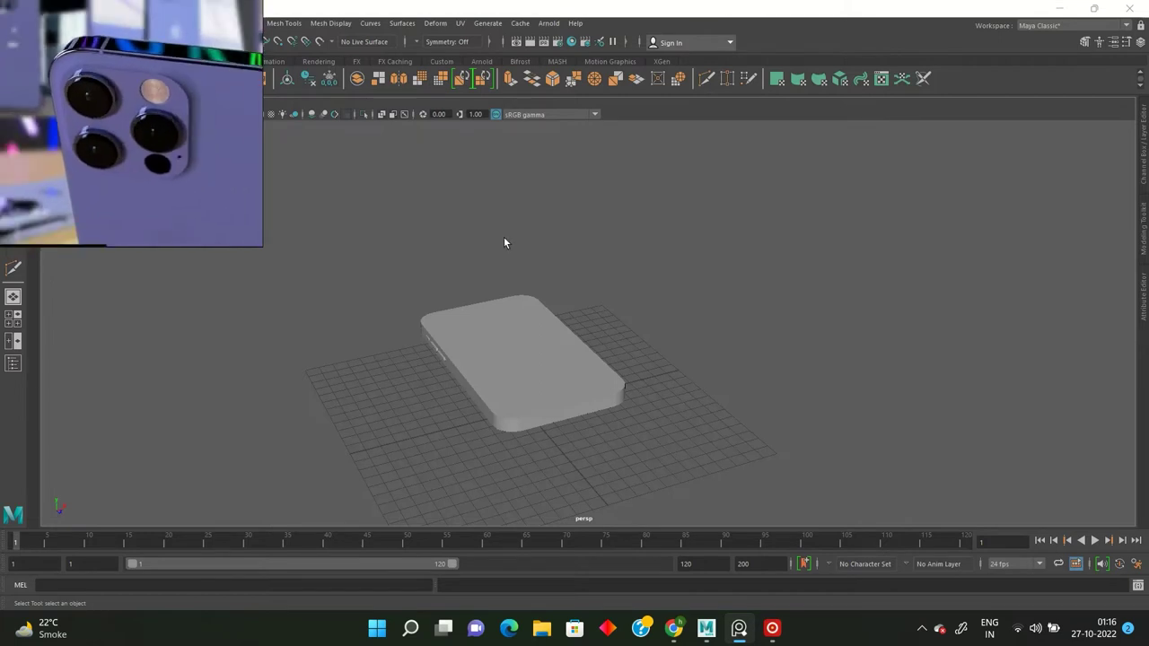
alt+drag(484, 236, 545, 302)
scroll(546, 302, down, 4)
shift+right_click(666, 291)
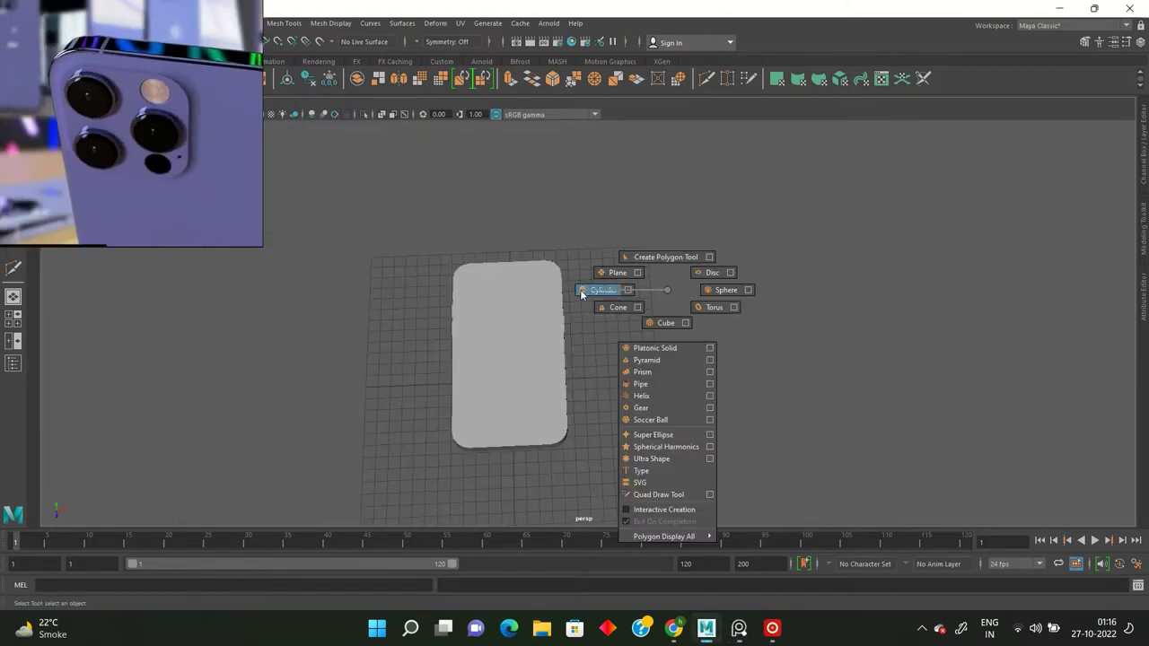
Create a cube, position it from the top view and flatten it into a thin slab.
click(658, 329)
mouse_move(597, 384)
mouse_down()
mouse_move(667, 367)
mouse_move(623, 328)
mouse_move(649, 367)
mouse_up()
key(space)
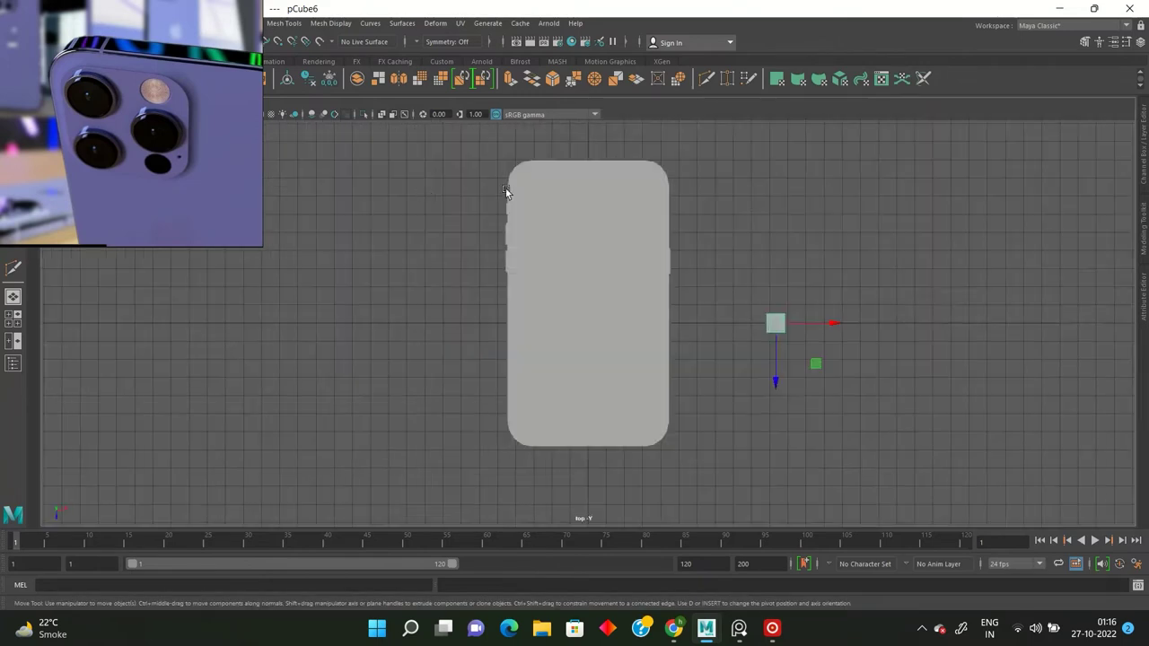
key(4)
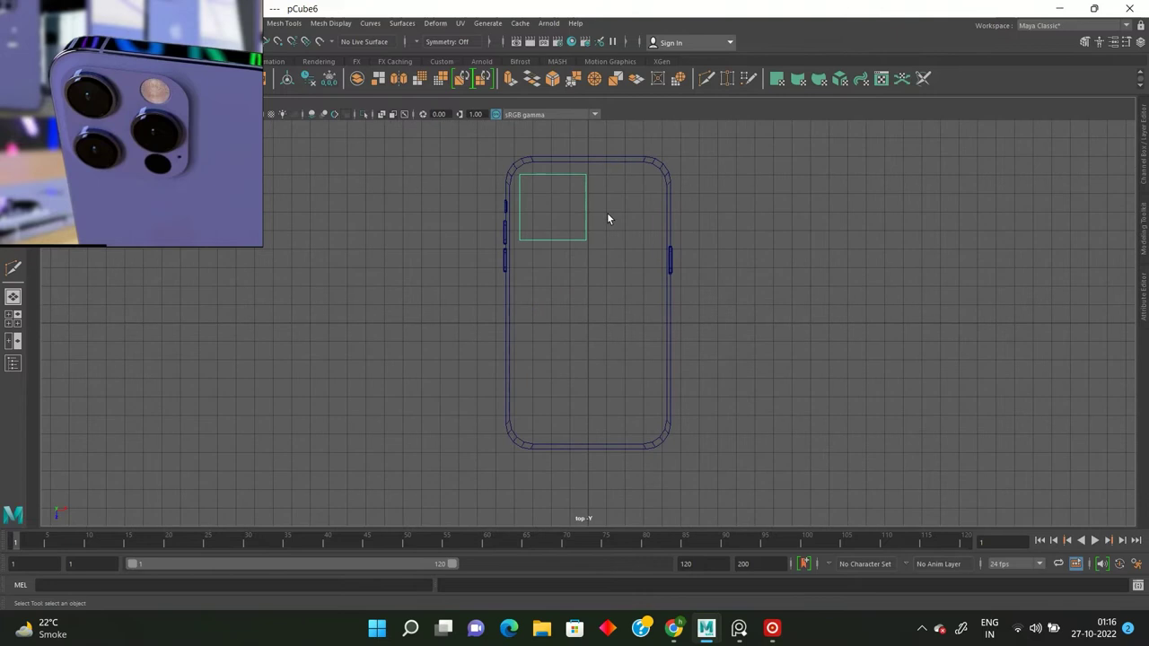
scroll(607, 210, up, 5)
key(w)
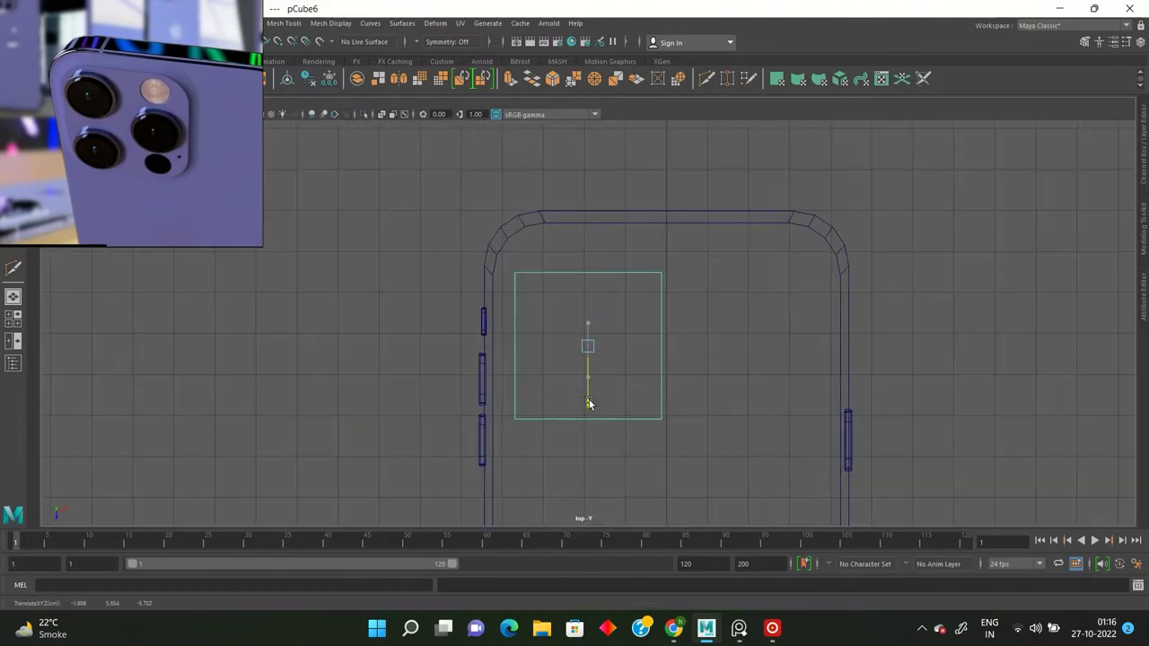
key(space)
key(space)
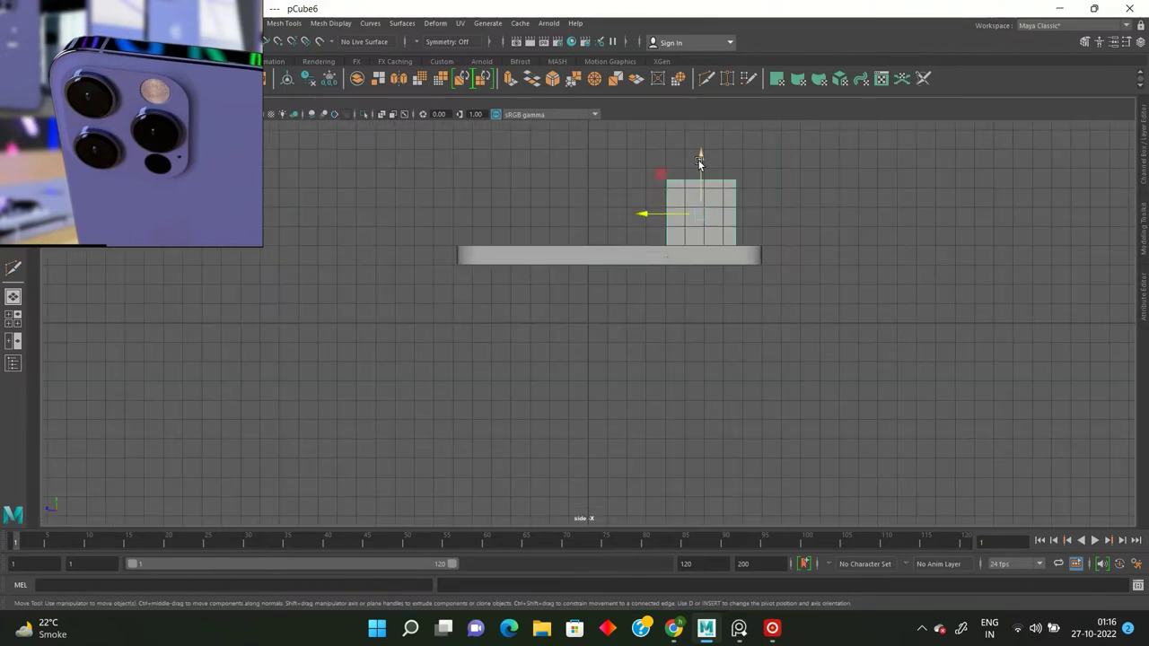
drag(699, 162, 703, 201)
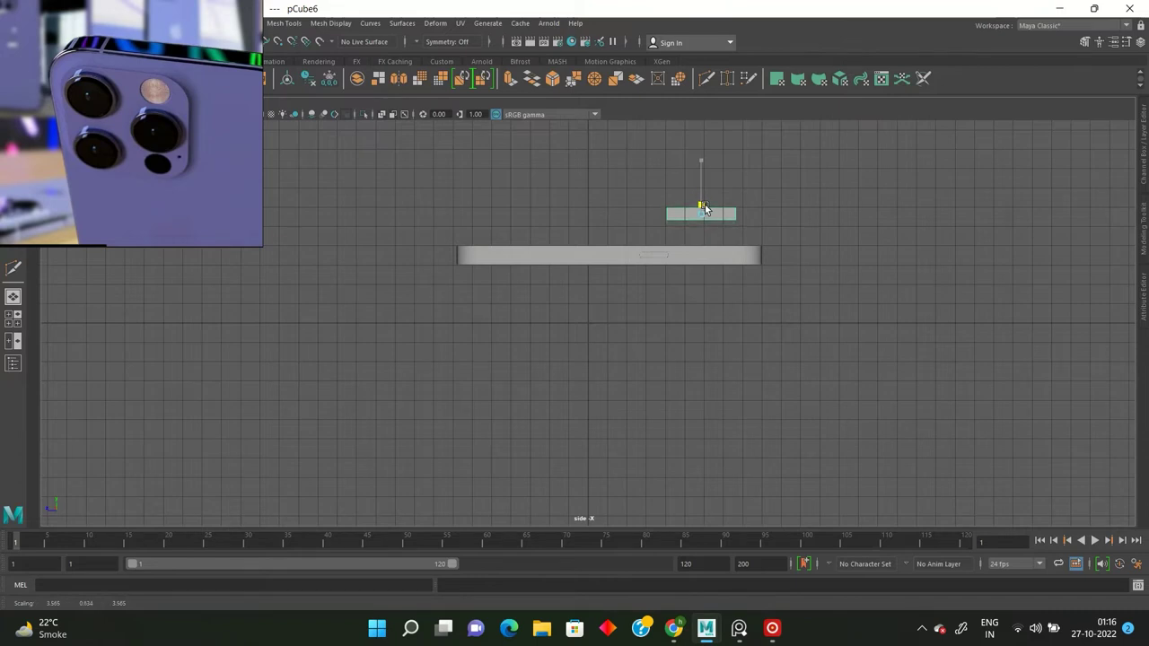
Isolate the slab on the phone's back and select one of its vertical corner edges.
key(space)
key(space)
scroll(579, 236, up, 3)
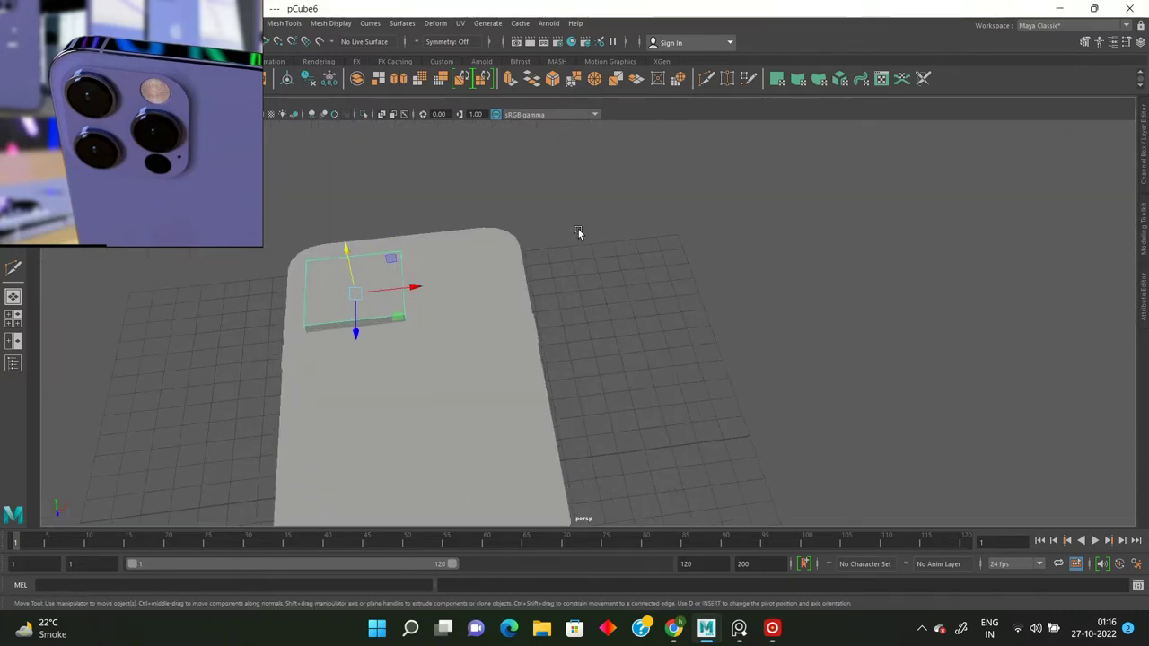
scroll(655, 225, up, 3)
mouse_move(654, 225)
alt+mouse_down()
mouse_move(682, 199)
mouse_move(554, 302)
mouse_move(559, 341)
mouse_move(514, 308)
mouse_move(541, 300)
mouse_move(450, 363)
alt+mouse_up()
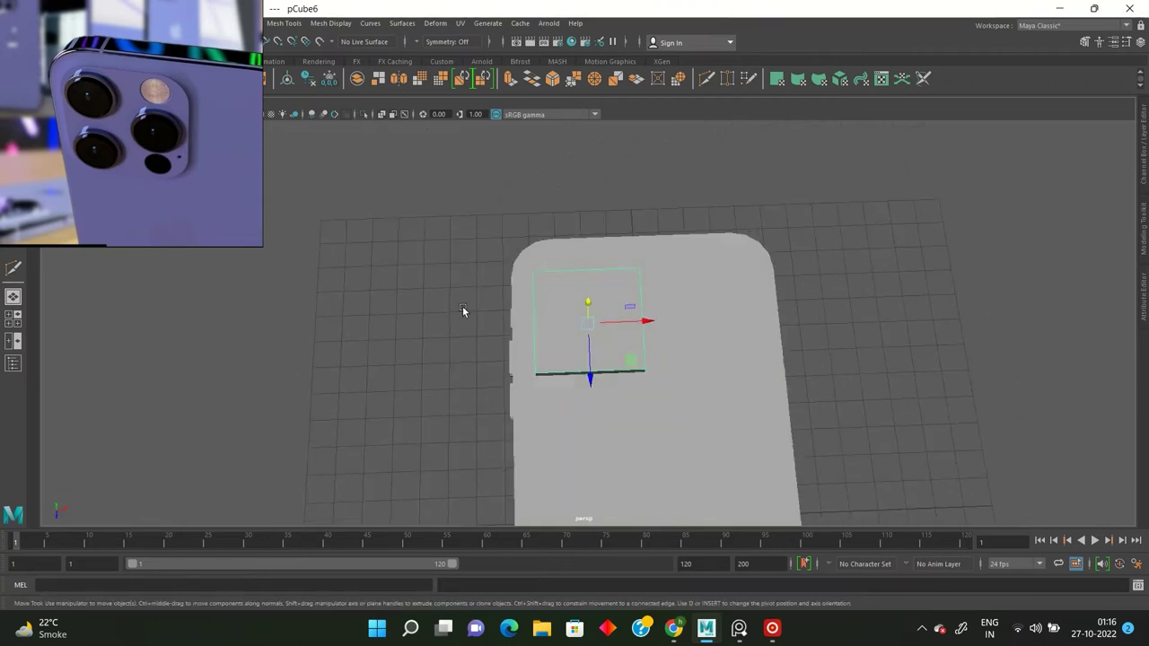
mouse_move(474, 284)
alt+mouse_down()
mouse_move(488, 261)
mouse_move(342, 232)
mouse_move(449, 278)
mouse_move(564, 302)
mouse_move(417, 208)
alt+mouse_up()
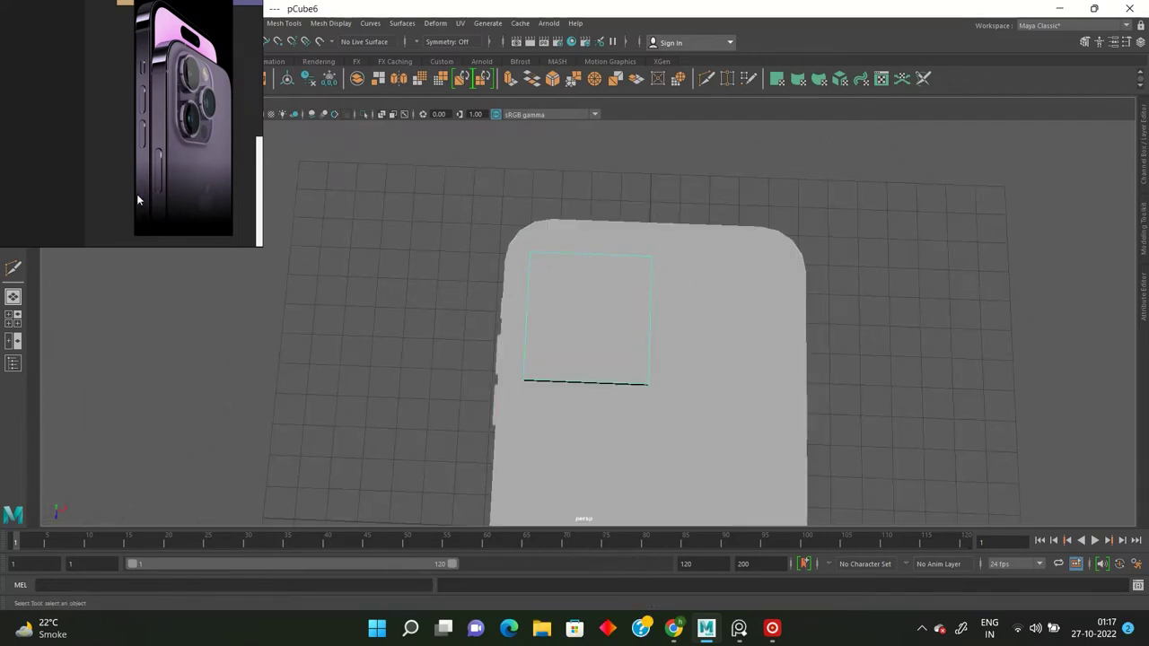
alt+drag(593, 315, 502, 270)
alt+drag(216, 69, 191, 209)
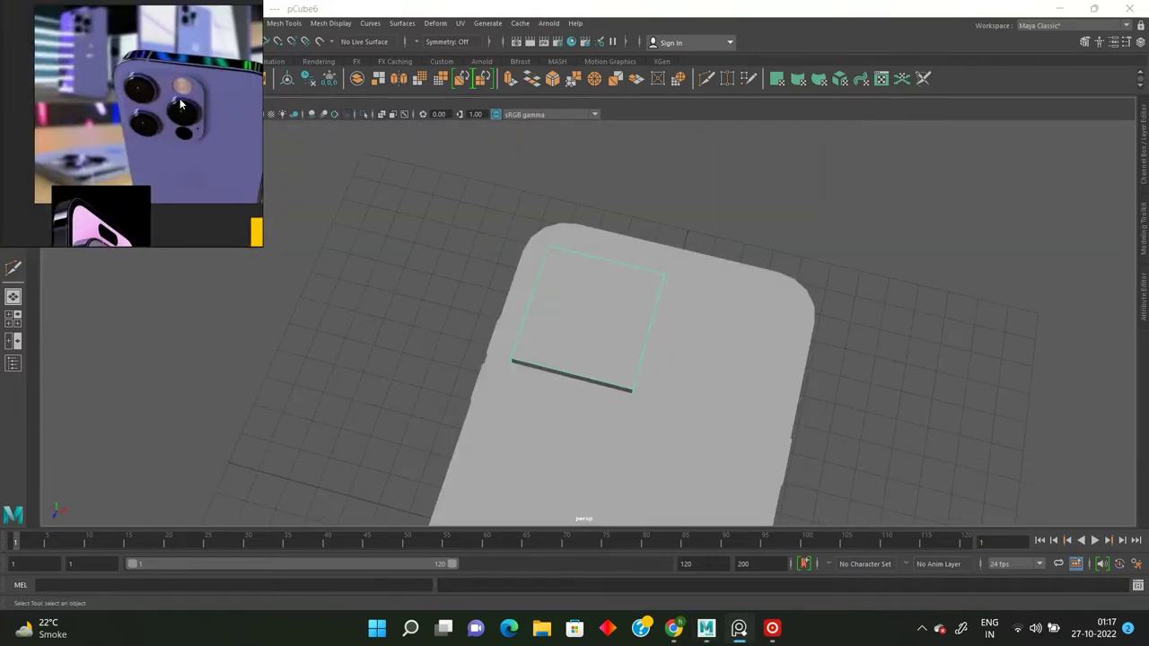
mouse_move(191, 209)
alt+mouse_down()
mouse_move(544, 275)
mouse_move(405, 268)
alt+mouse_up()
key(f)
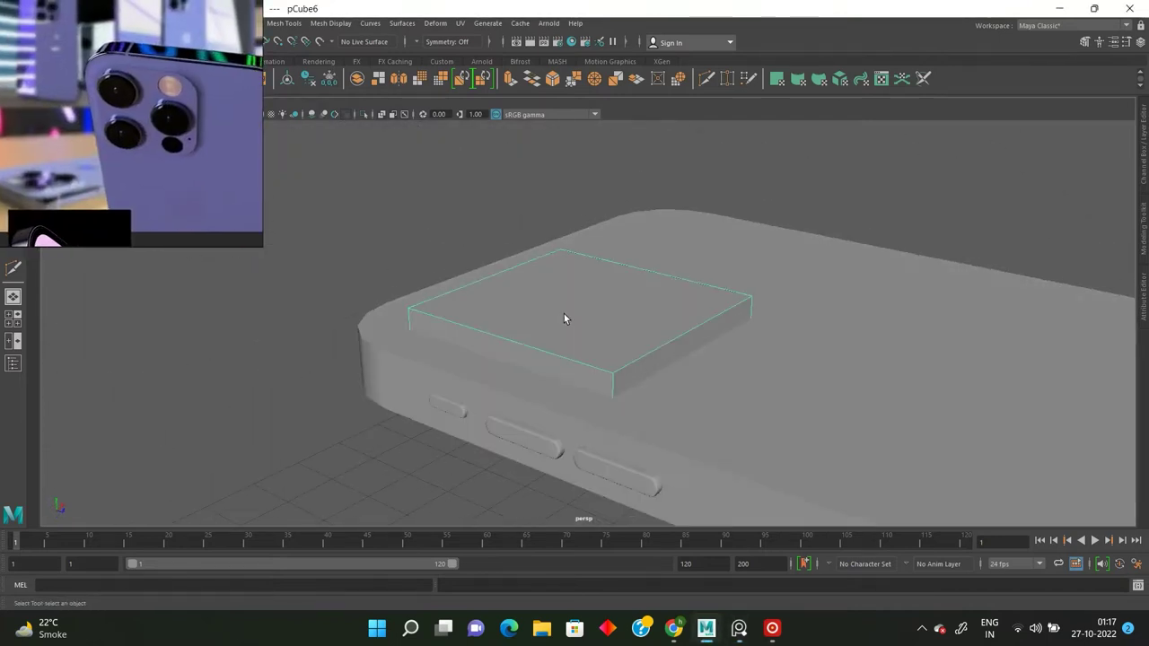
key(ctrl+1)
right_drag(546, 303, 519, 316)
click(590, 370)
mouse_move(553, 345)
alt+mouse_down()
mouse_move(391, 340)
mouse_move(446, 348)
mouse_move(464, 368)
mouse_move(577, 383)
alt+mouse_up()
Bevel the slab's vertical corner edges with a 0.1 fraction.
key(ctrl+b)
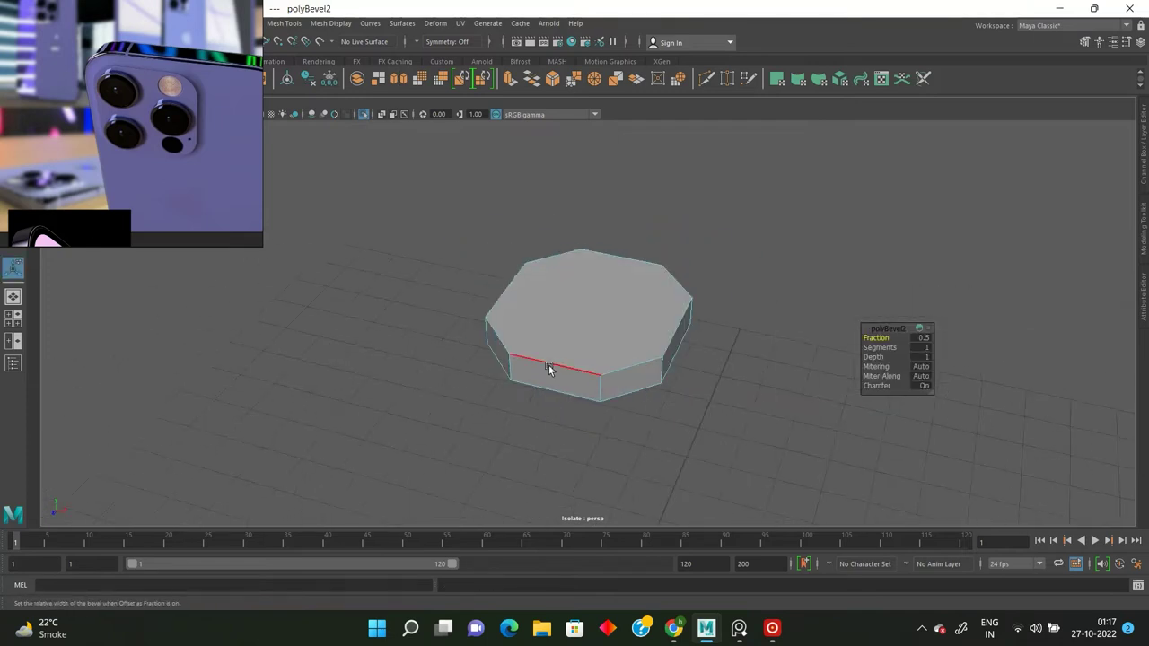
scroll(549, 366, up, 2)
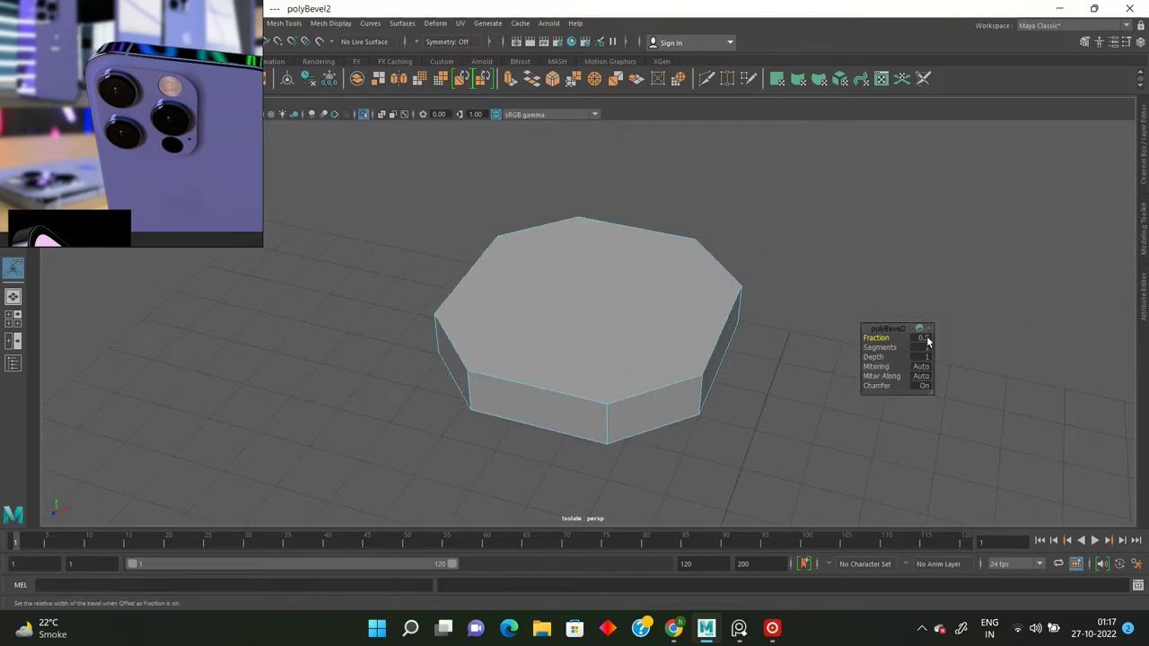
text(0.1)
key(Tab)
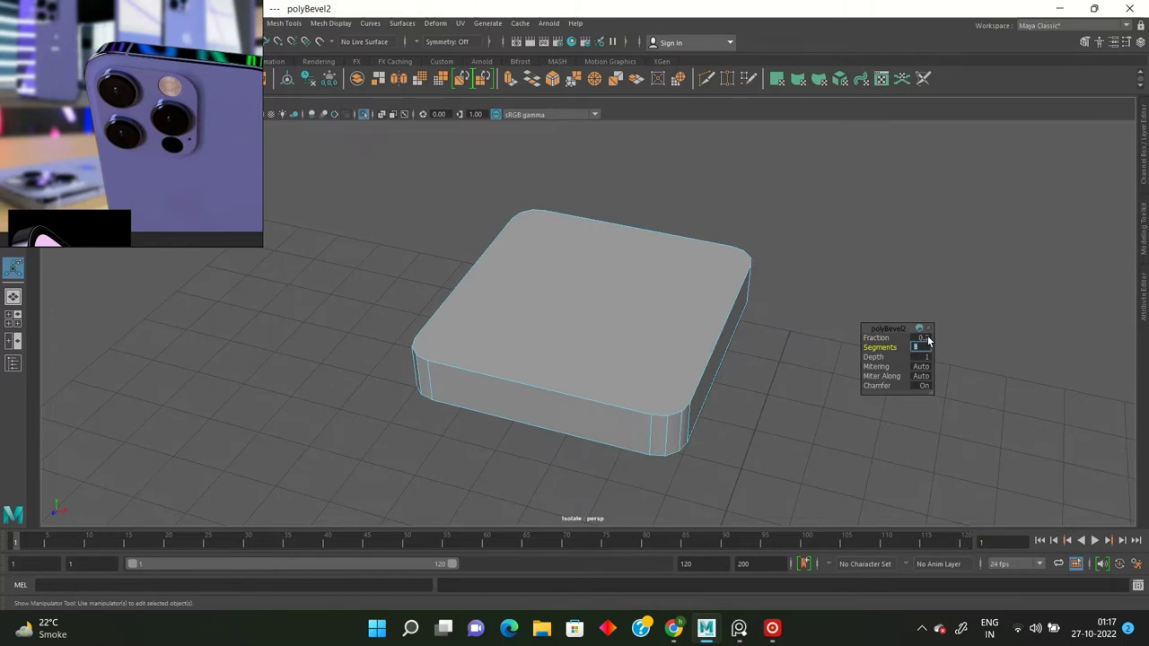
mouse_move(861, 180)
alt+mouse_down()
mouse_move(769, 275)
mouse_move(607, 351)
mouse_move(907, 257)
mouse_move(754, 290)
mouse_move(741, 272)
mouse_move(689, 307)
mouse_move(375, 304)
mouse_move(566, 390)
mouse_move(601, 326)
mouse_move(575, 329)
alt+mouse_up()
Adjust the camera bump's bevel Fraction in isolation to round its corners.
click(608, 350)
click(575, 329)
key(ctrl+1)
key(1)
key(t)
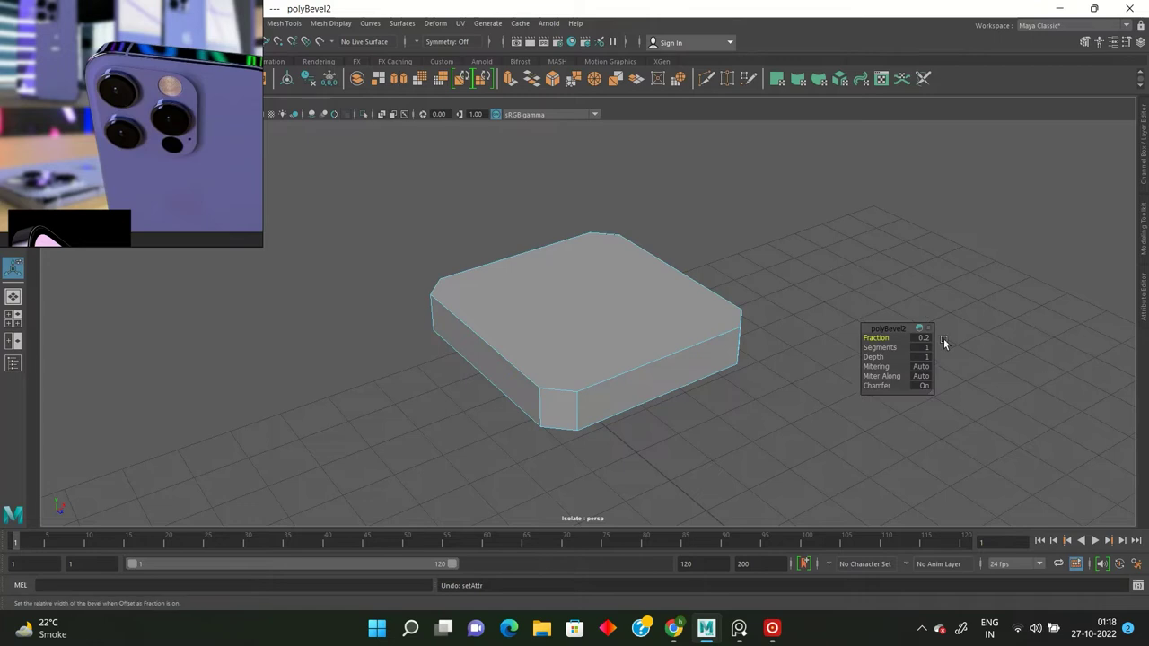
scroll(730, 340, up, 3)
click(922, 338)
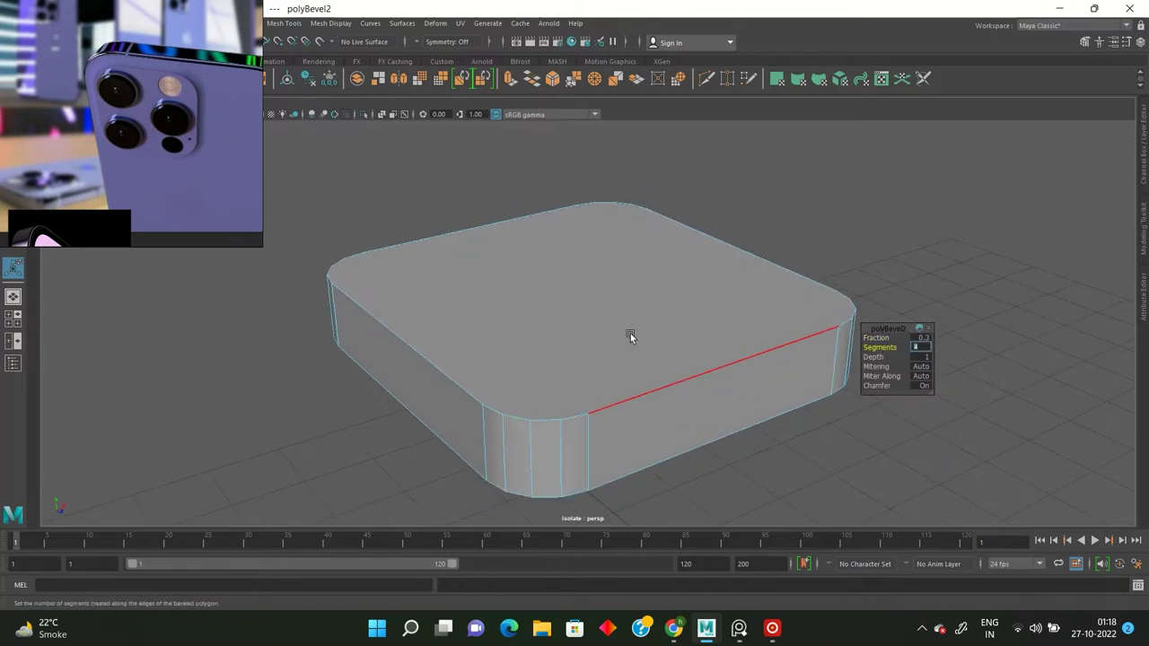
click(731, 296)
key(ctrl+1)
Scale the camera bump down along its height into a thin plate on the phone's back.
mouse_move(730, 292)
alt+mouse_down()
mouse_move(635, 370)
mouse_move(616, 282)
mouse_move(591, 269)
mouse_move(587, 314)
alt+mouse_up()
click(616, 281)
scroll(587, 271, up, 3)
key(r)
mouse_move(586, 257)
mouse_down()
mouse_move(587, 210)
mouse_move(586, 285)
mouse_move(591, 266)
mouse_up()
key(w)
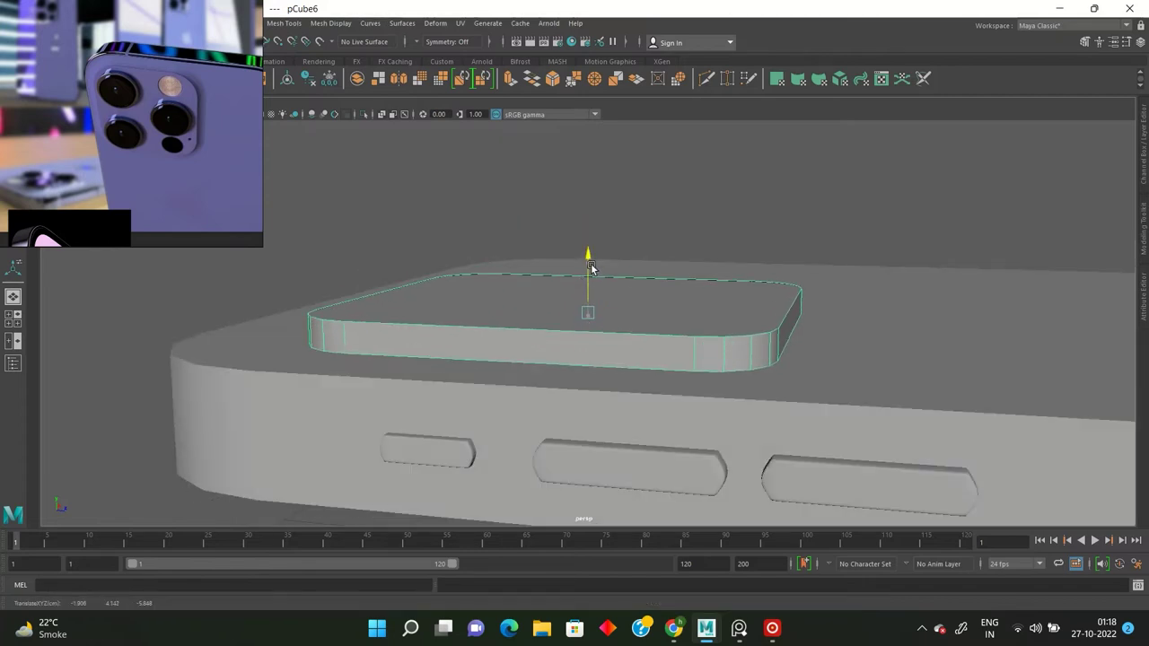
alt+drag(746, 228, 626, 321)
scroll(625, 320, up, 3)
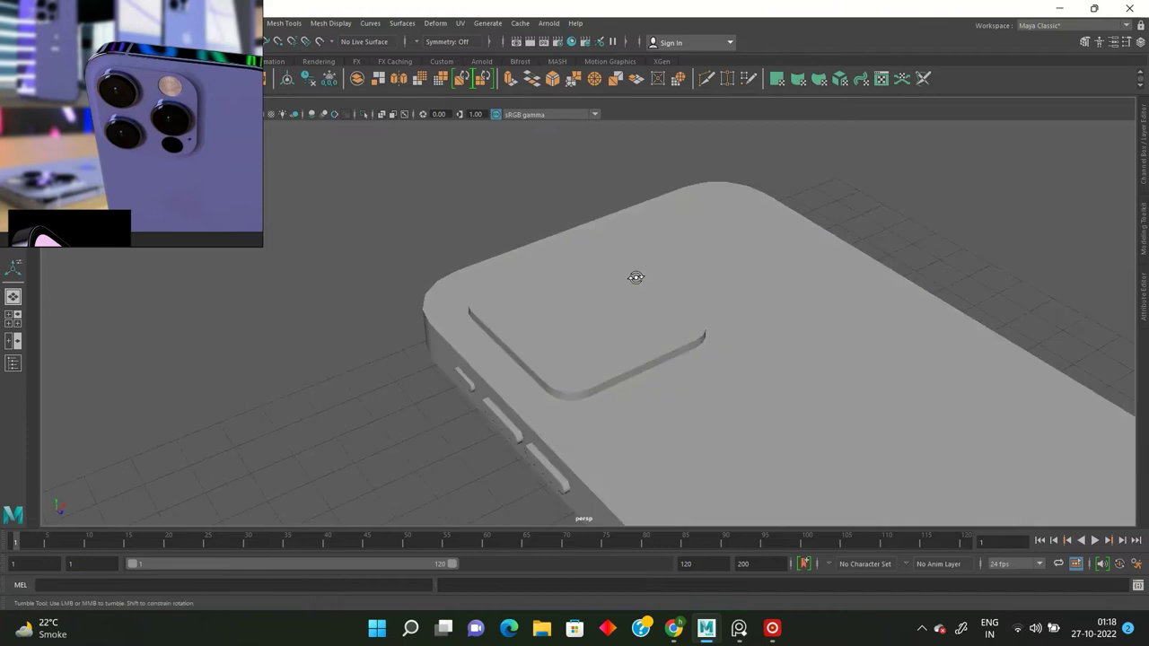
scroll(626, 320, up, 2)
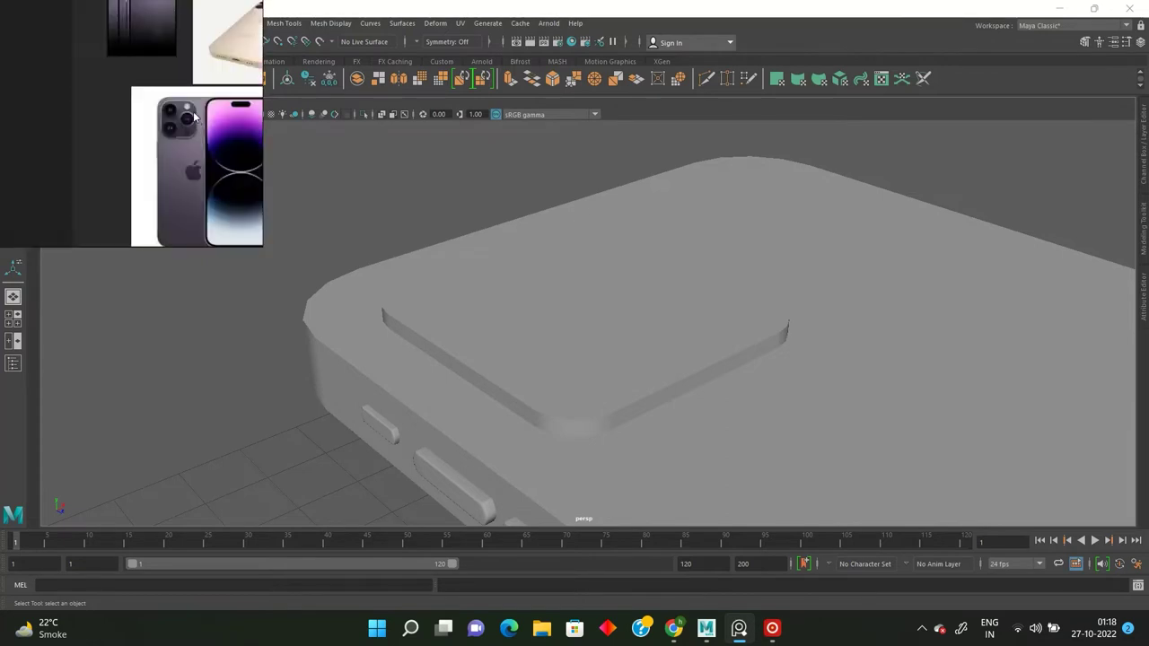
scroll(583, 206, down, 5)
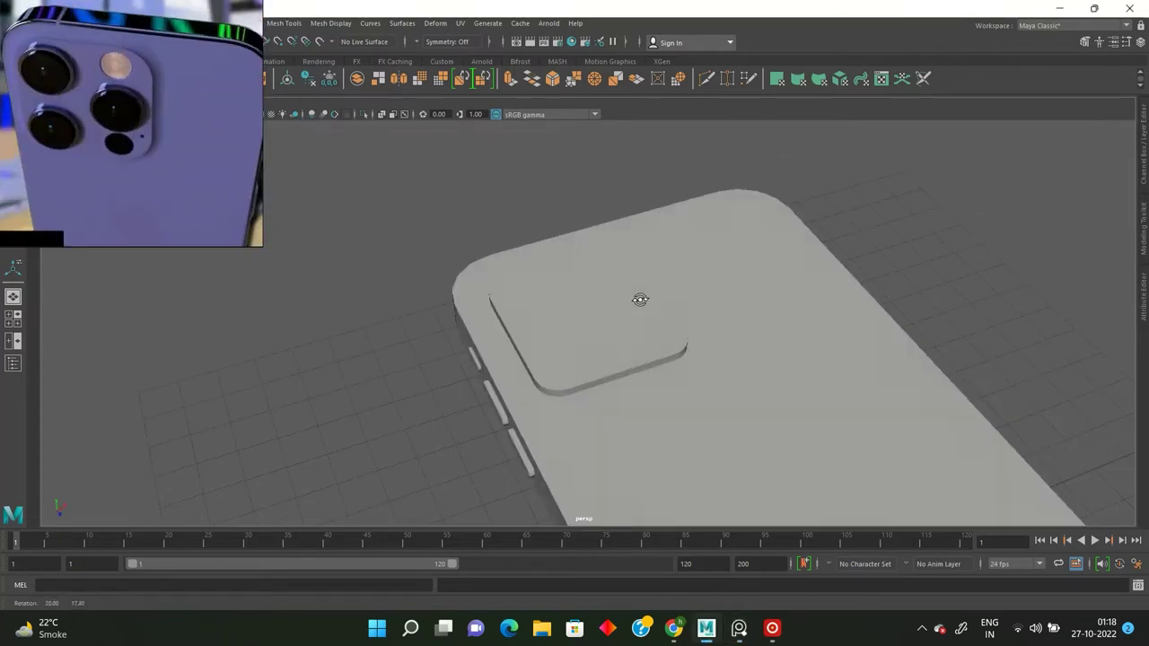
mouse_move(585, 203)
alt+mouse_down()
mouse_move(573, 209)
mouse_move(623, 243)
mouse_move(616, 274)
alt+mouse_up()
scroll(600, 272, up, 3)
scroll(476, 284, up, 3)
scroll(476, 283, down, 5)
shift+right_drag(760, 269, 682, 276)
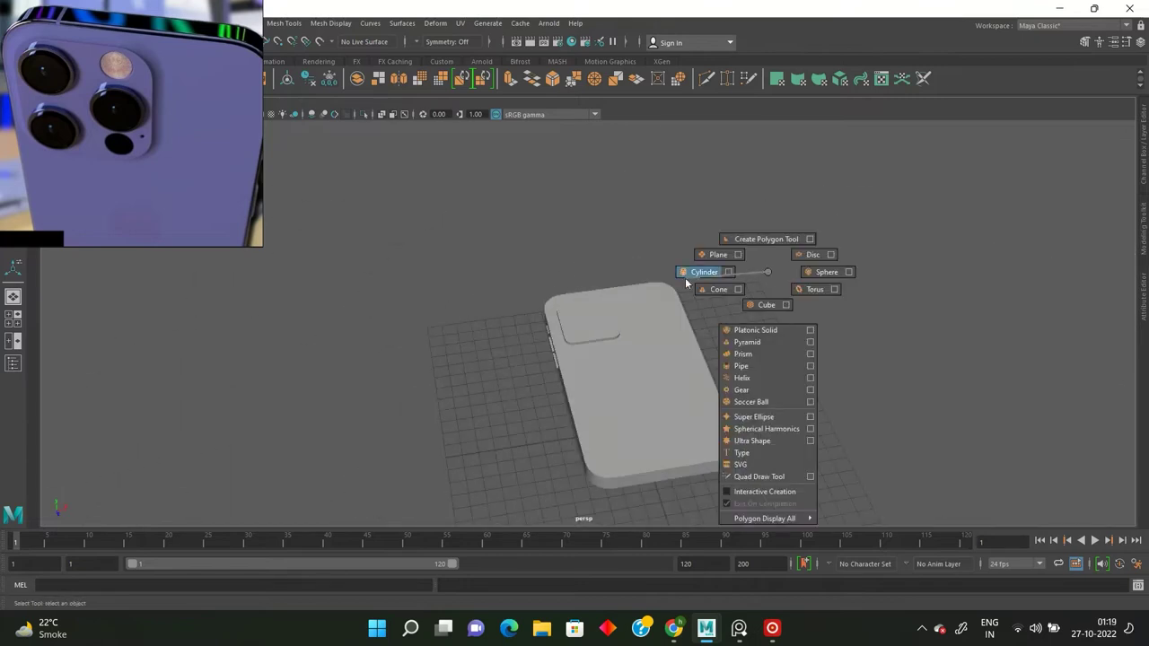
Create a polygon cylinder and set its Subdivisions Axis to 12.
scroll(682, 276, down, 2)
drag(675, 343, 725, 344)
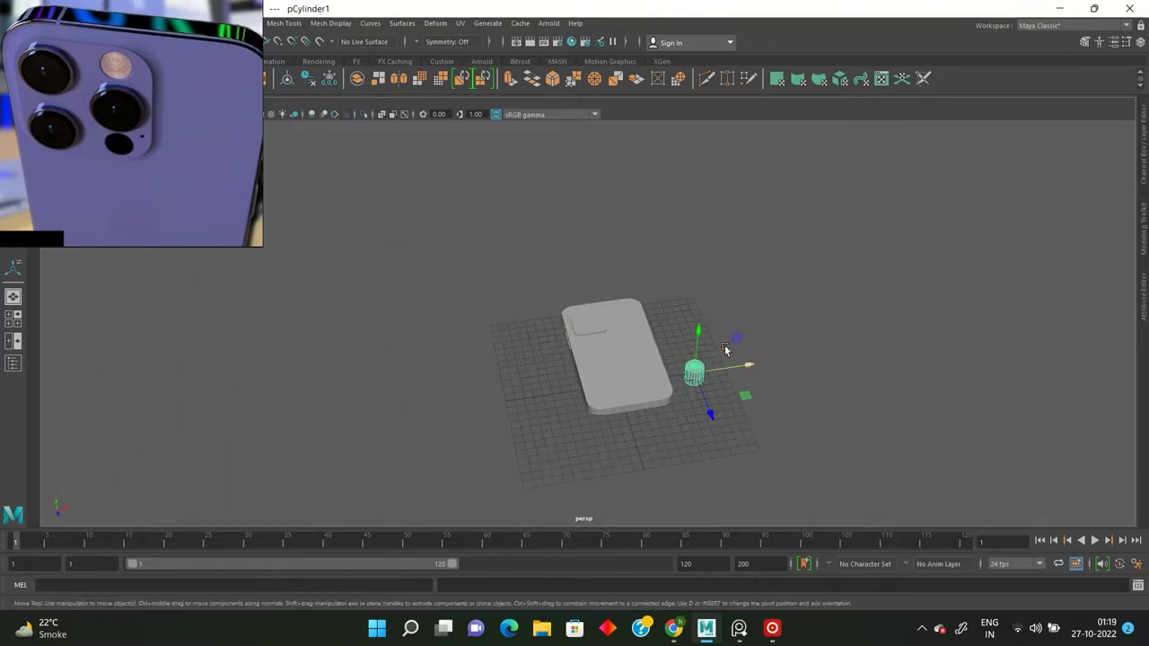
scroll(724, 345, up, 3)
key(t)
key(f)
scroll(686, 297, down, 3)
scroll(685, 297, down, 3)
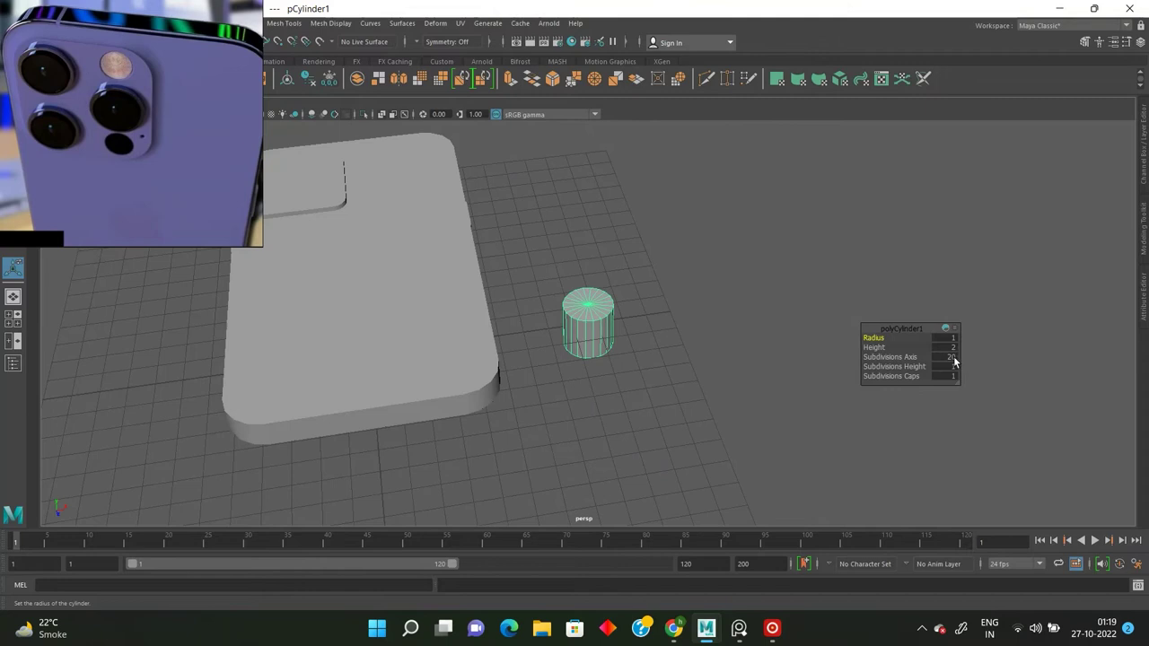
text(13)
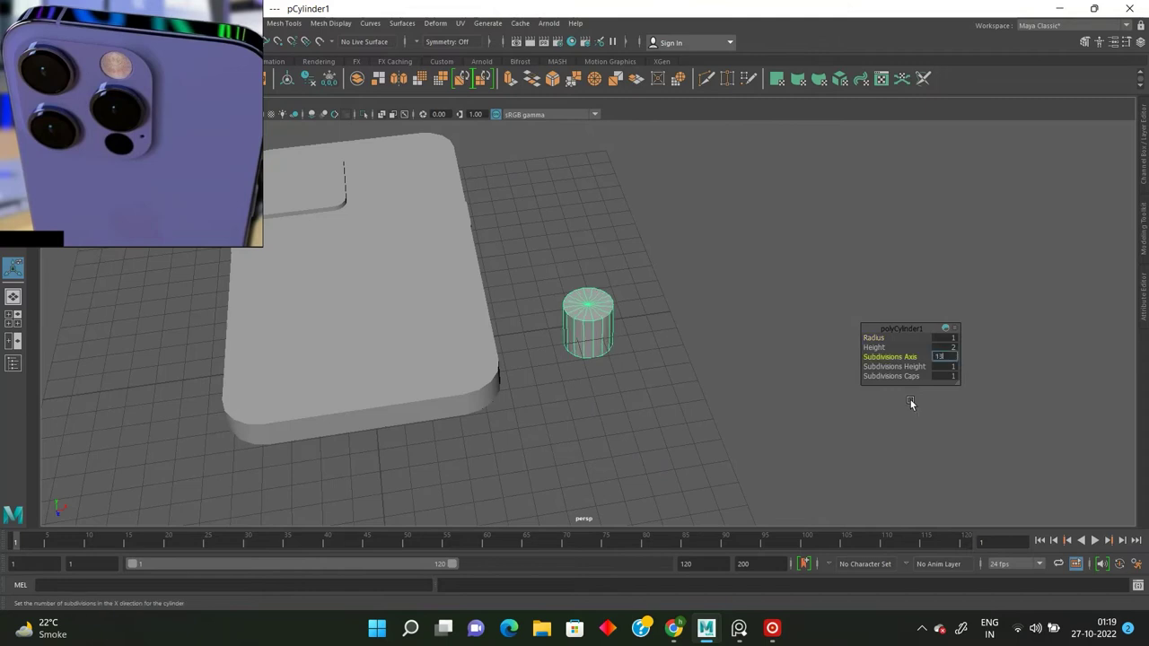
key(BackSpace)
text(2)
key(Return)
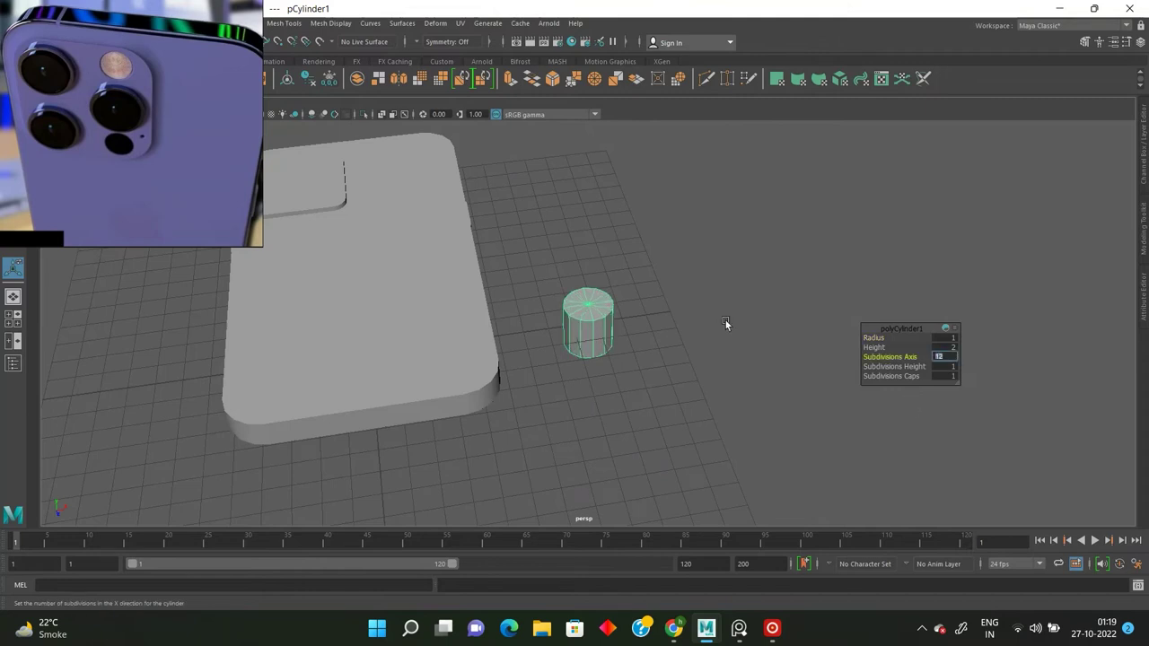
key(w)
Check the cylinder against the phone in top, side and wireframe views.
key(space)
key(space)
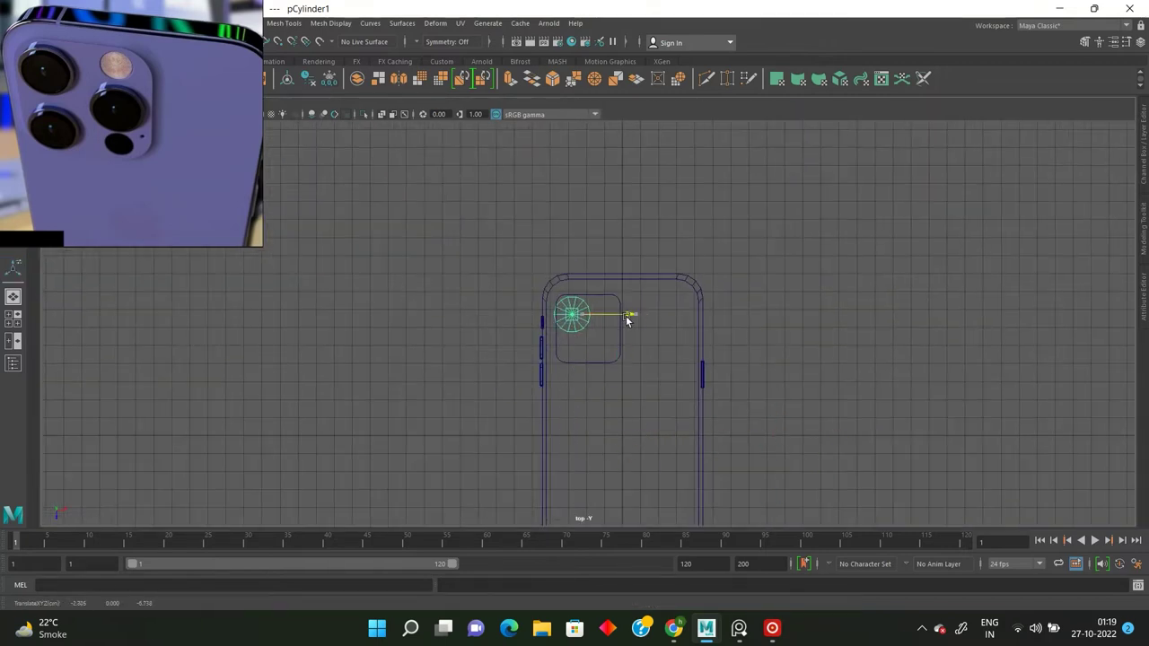
key(space)
key(space)
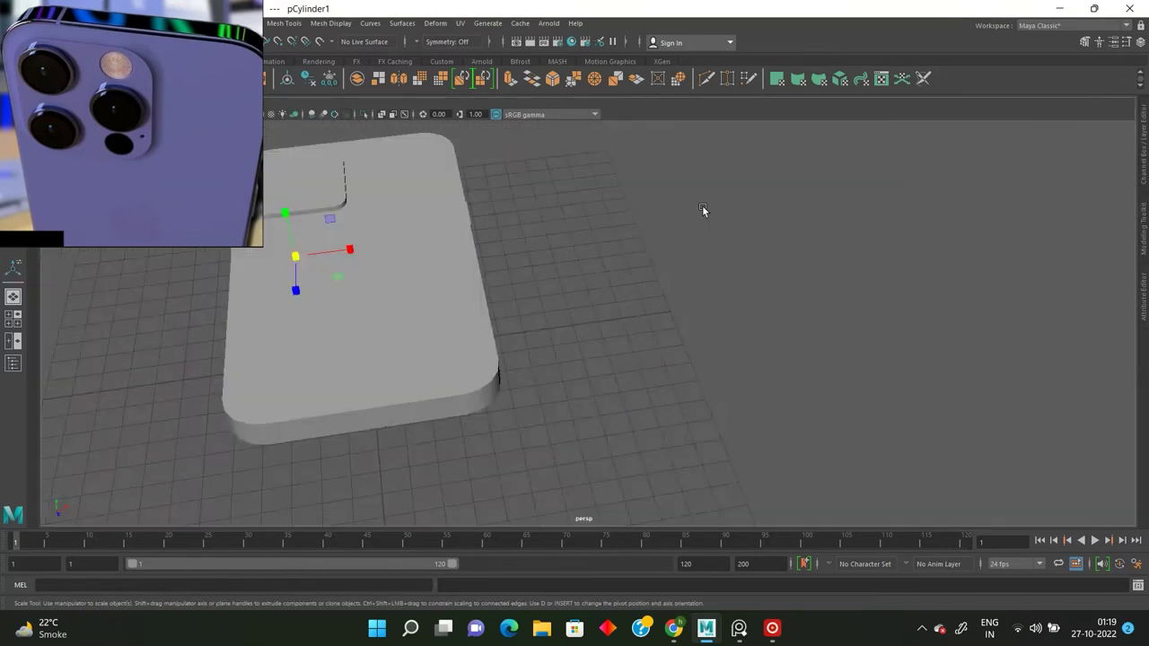
key(space)
key(space)
mouse_move(713, 185)
alt+mouse_down()
mouse_move(885, 184)
mouse_move(762, 269)
mouse_move(671, 214)
mouse_move(831, 403)
alt+mouse_up()
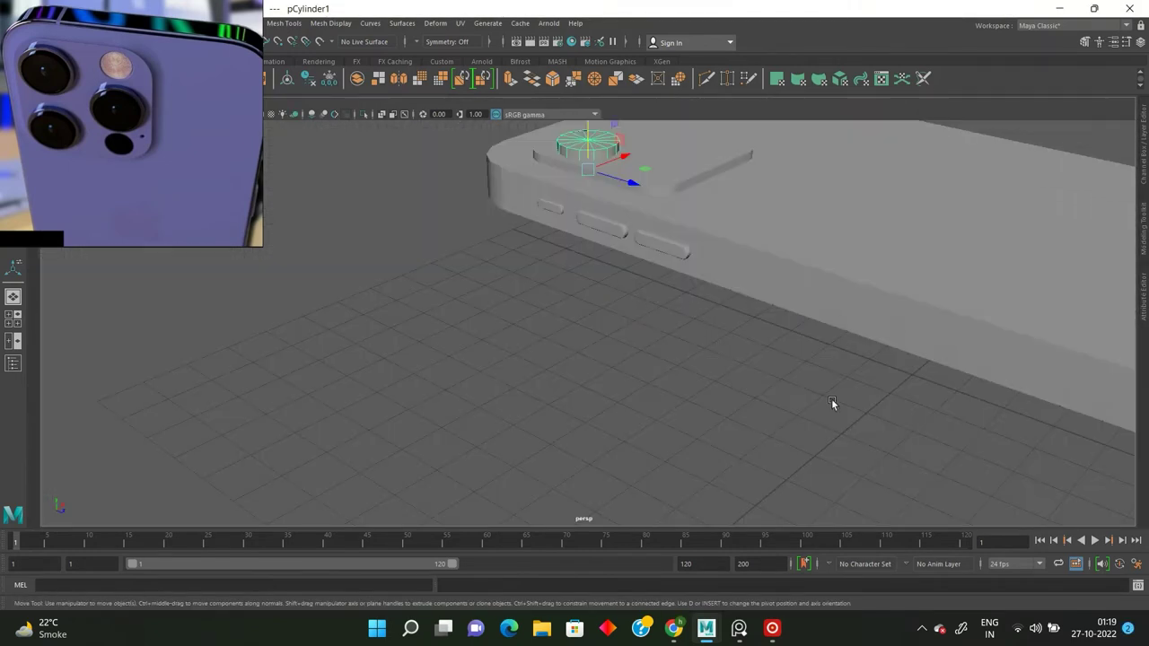
key(space)
key(space)
drag(745, 305, 512, 258)
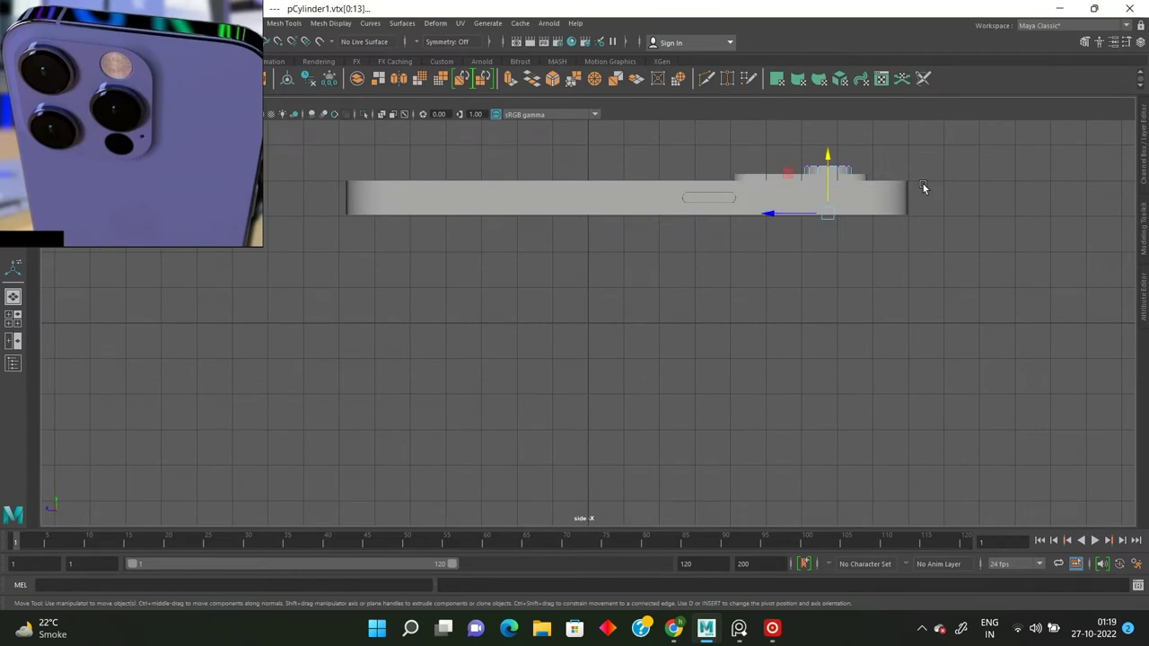
key(4)
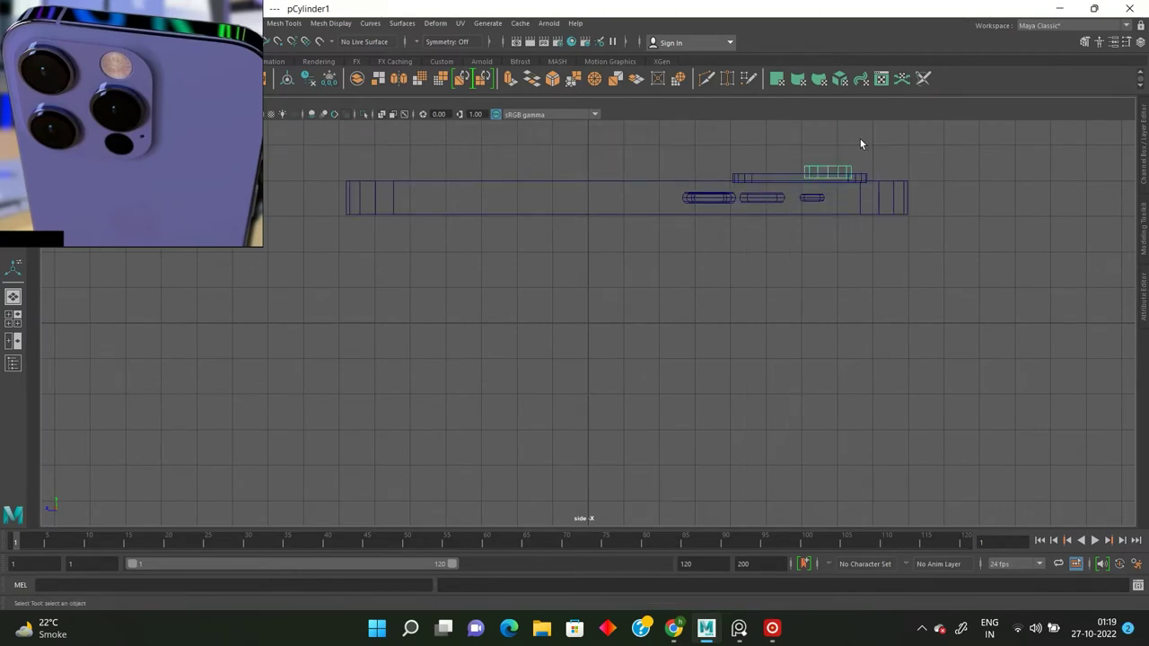
key(space)
key(space)
Frame the cylinder close up and toggle its smooth preview on and off.
key(f)
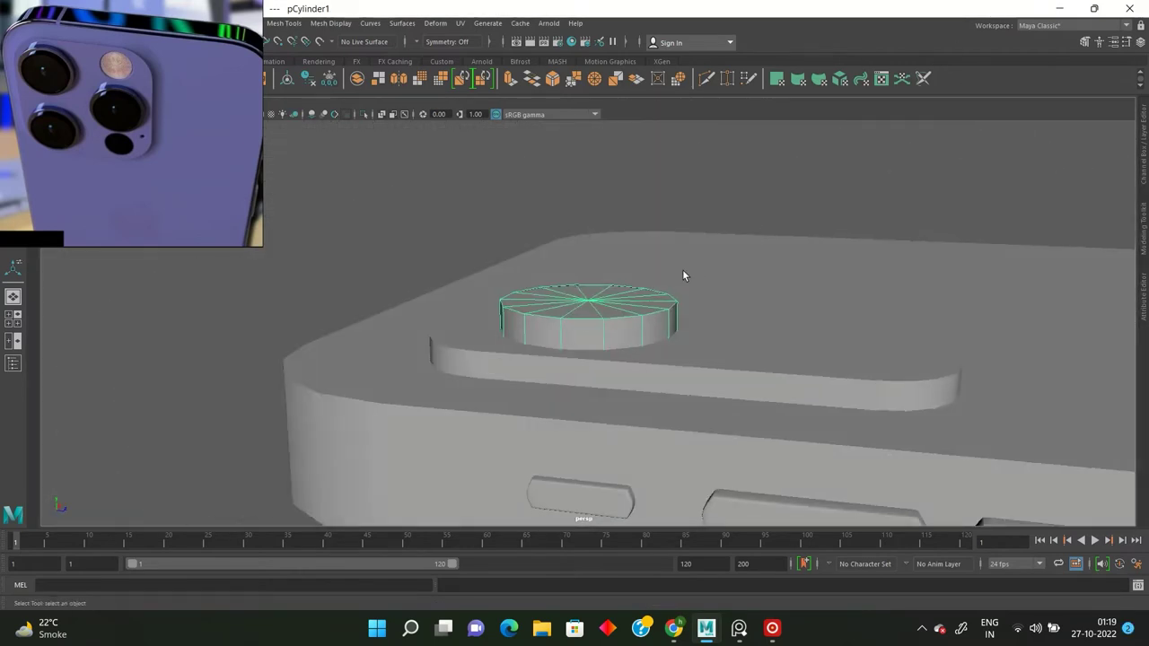
mouse_move(682, 268)
alt+mouse_down()
mouse_move(619, 275)
mouse_move(580, 313)
mouse_move(646, 305)
mouse_move(635, 284)
alt+mouse_up()
scroll(607, 292, up, 2)
scroll(693, 319, down, 5)
scroll(634, 284, up, 2)
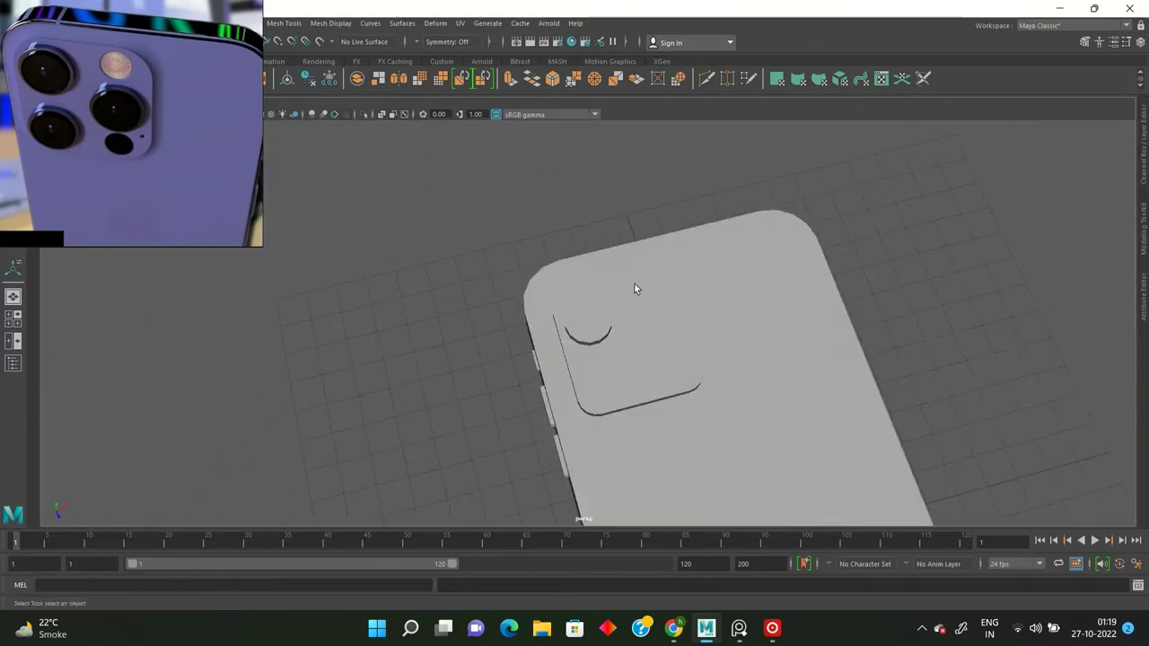
key(f)
key(3)
scroll(594, 241, down, 1)
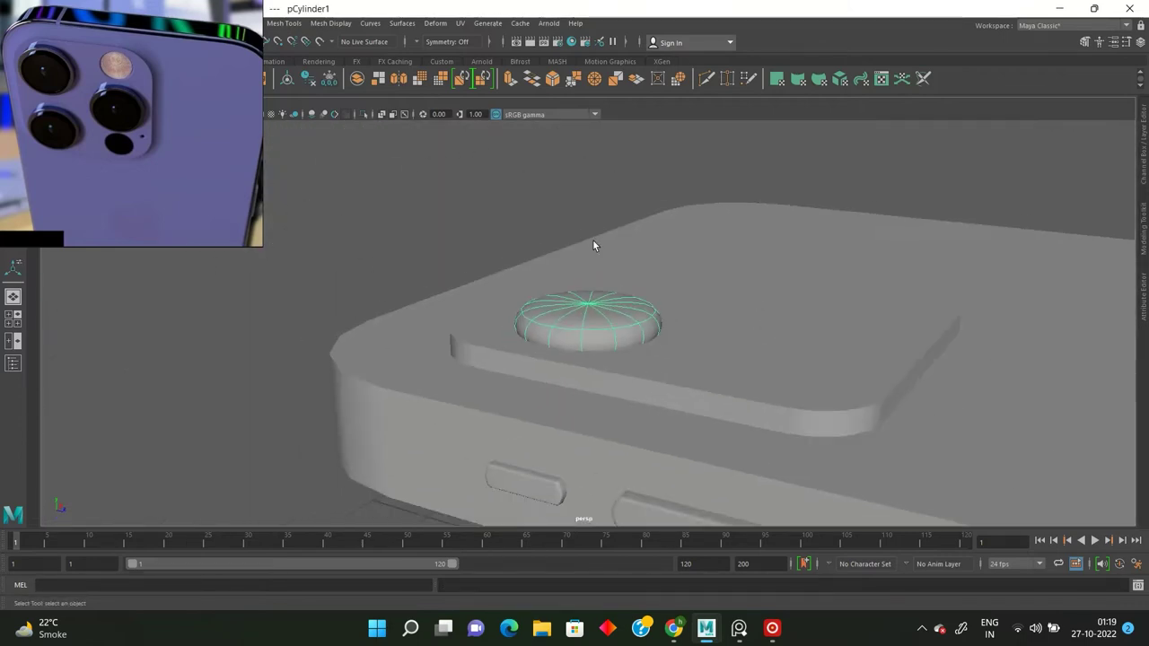
key(1)
scroll(580, 224, up, 3)
mouse_move(580, 224)
alt+mouse_down()
mouse_move(598, 323)
mouse_move(558, 331)
mouse_move(592, 306)
alt+mouse_up()
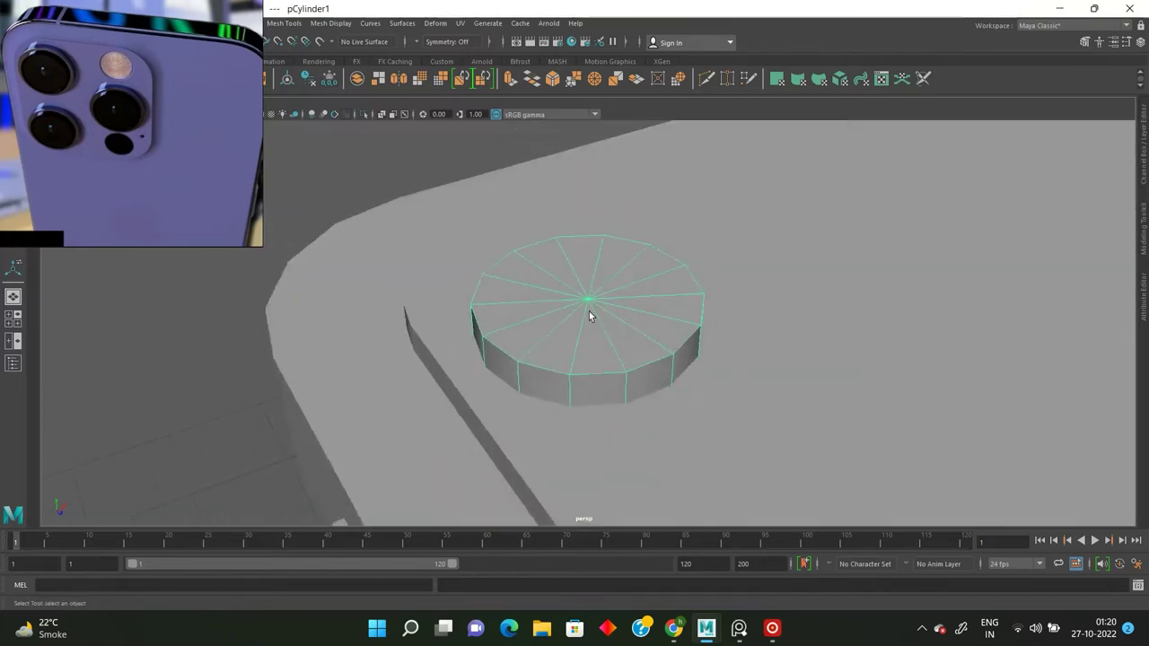
Chamfer the cylinder's centre top vertex into a face.
right_click(584, 311)
click(586, 306)
shift+right_click(587, 309)
click(658, 308)
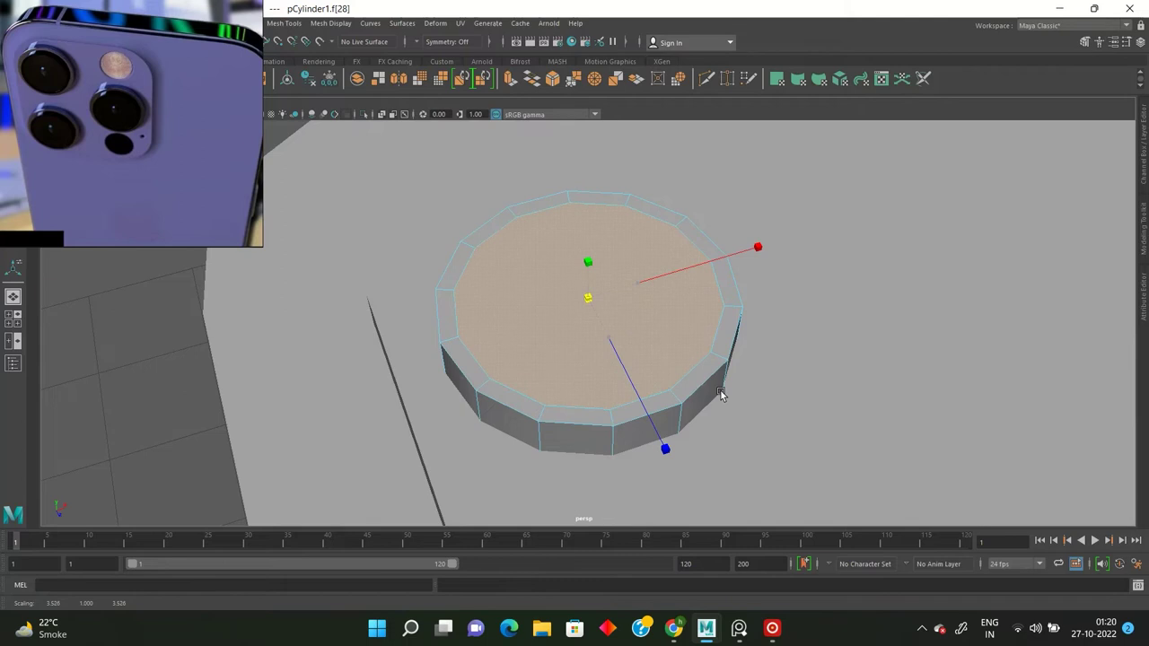
Scale the new top face and extrude it twice, scaling inward into stepped rings.
scroll(724, 391, down, 1)
mouse_move(731, 384)
alt+mouse_down()
mouse_move(662, 314)
mouse_move(670, 321)
mouse_move(623, 327)
mouse_move(588, 214)
alt+mouse_up()
key(w)
key(r)
key(ctrl+e)
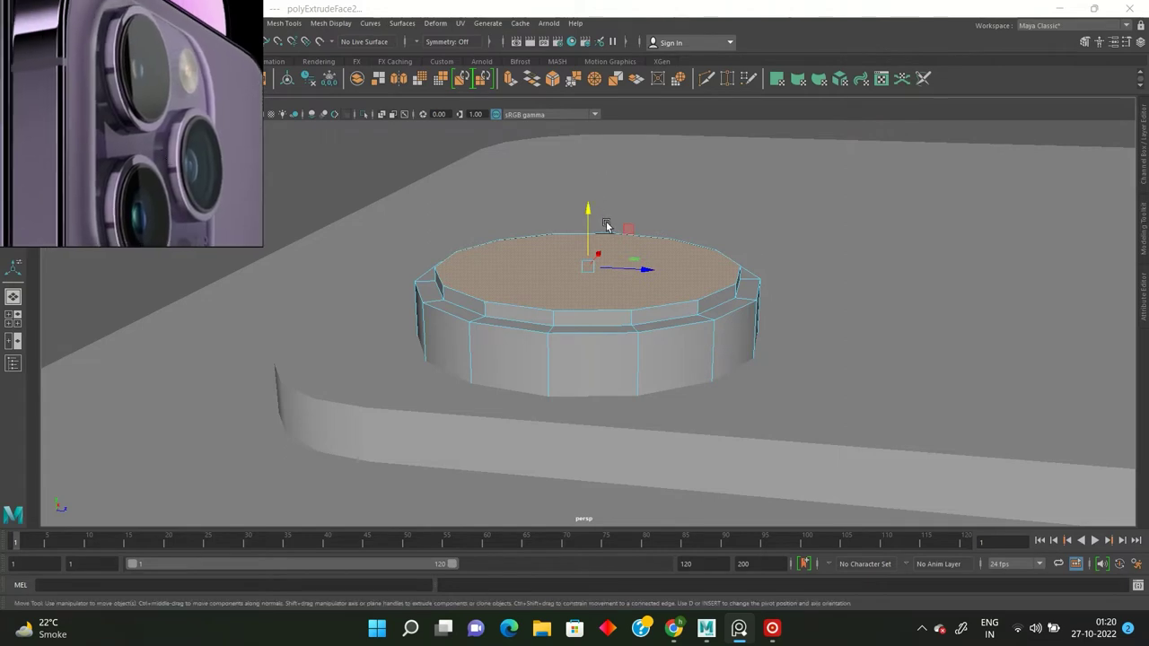
scroll(606, 226, up, 3)
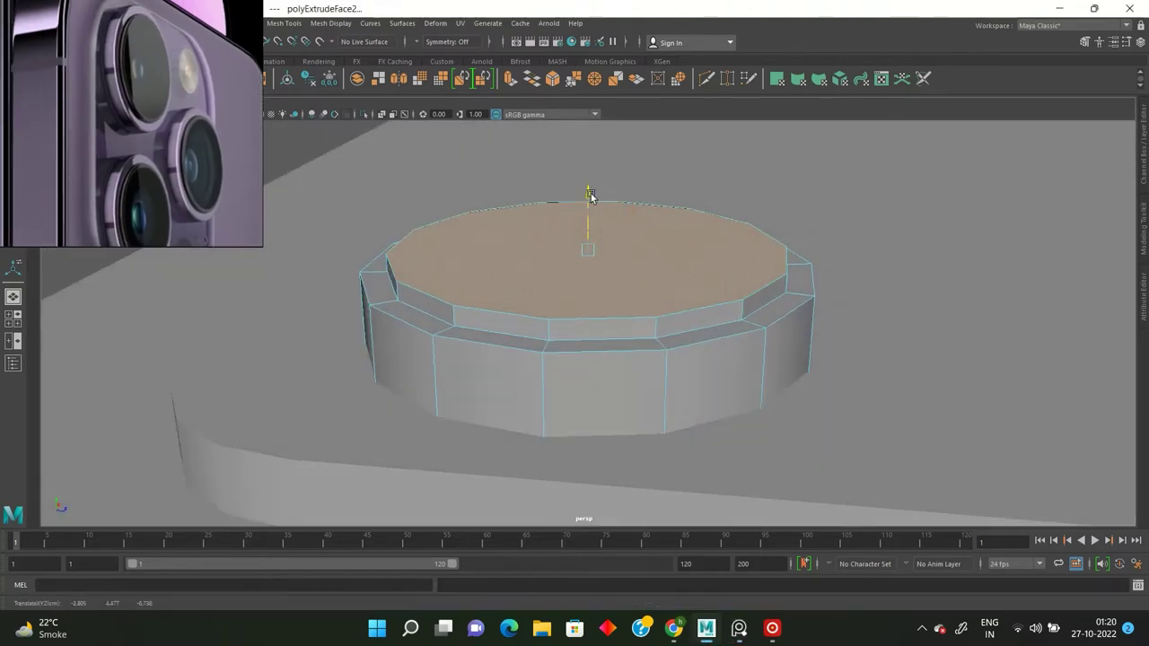
key(ctrl+e)
key(r)
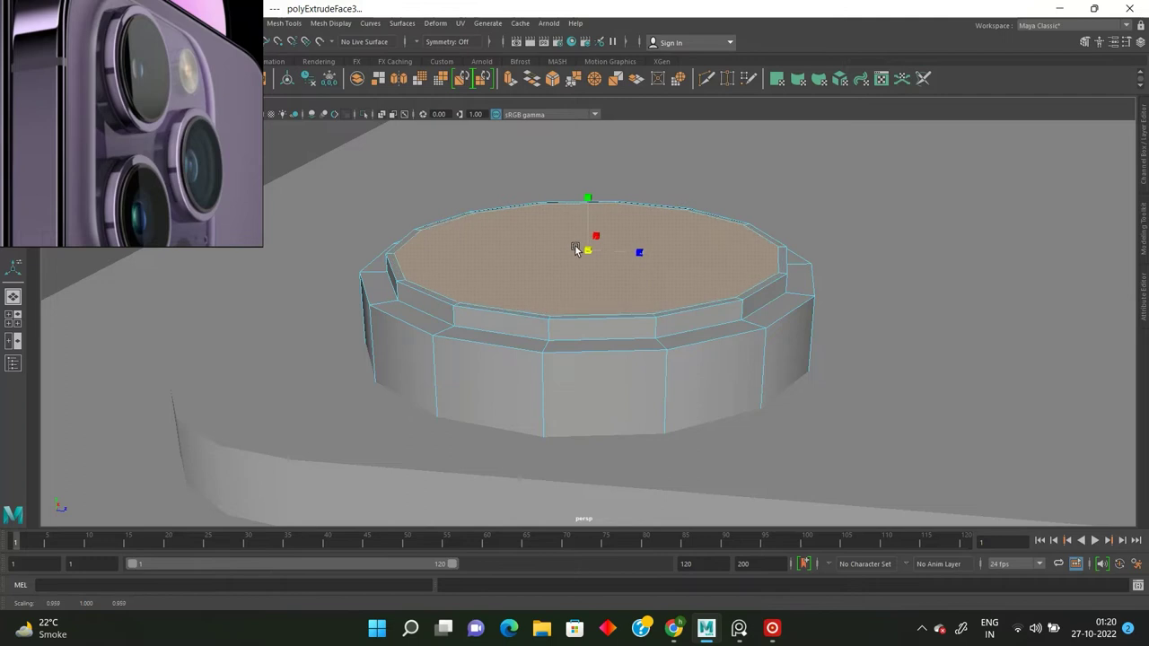
Inspect the stepped lens from several angles with smooth preview.
key(3)
scroll(569, 254, down, 5)
mouse_move(604, 259)
alt+mouse_down()
mouse_move(557, 293)
mouse_move(593, 286)
mouse_move(559, 278)
alt+mouse_up()
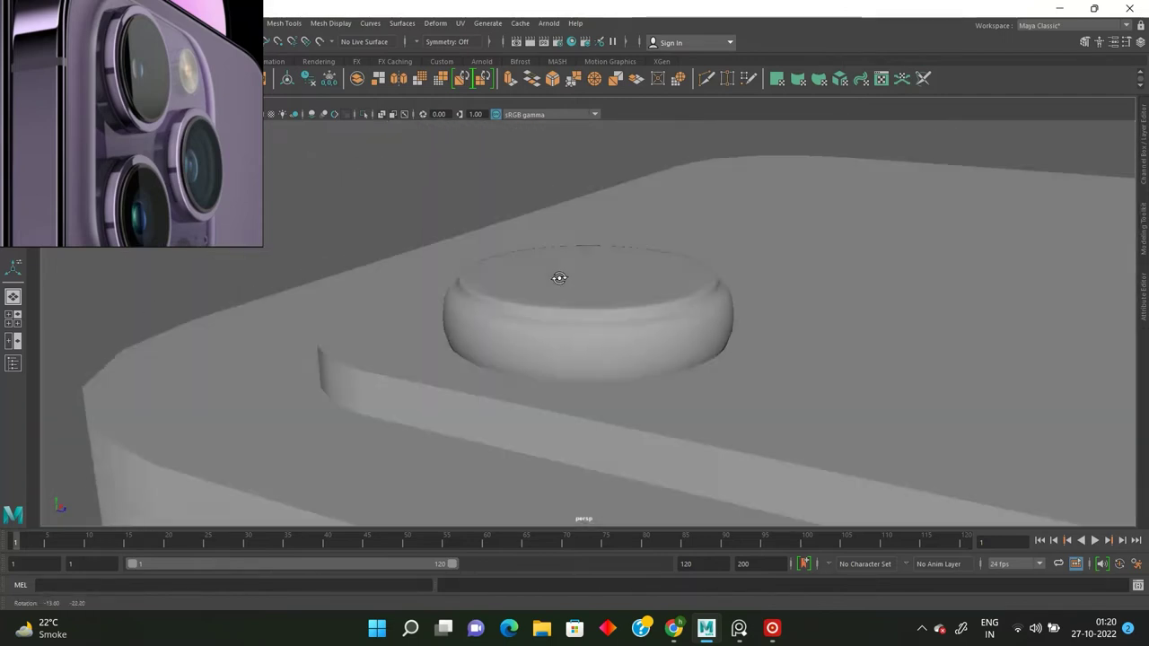
click(567, 273)
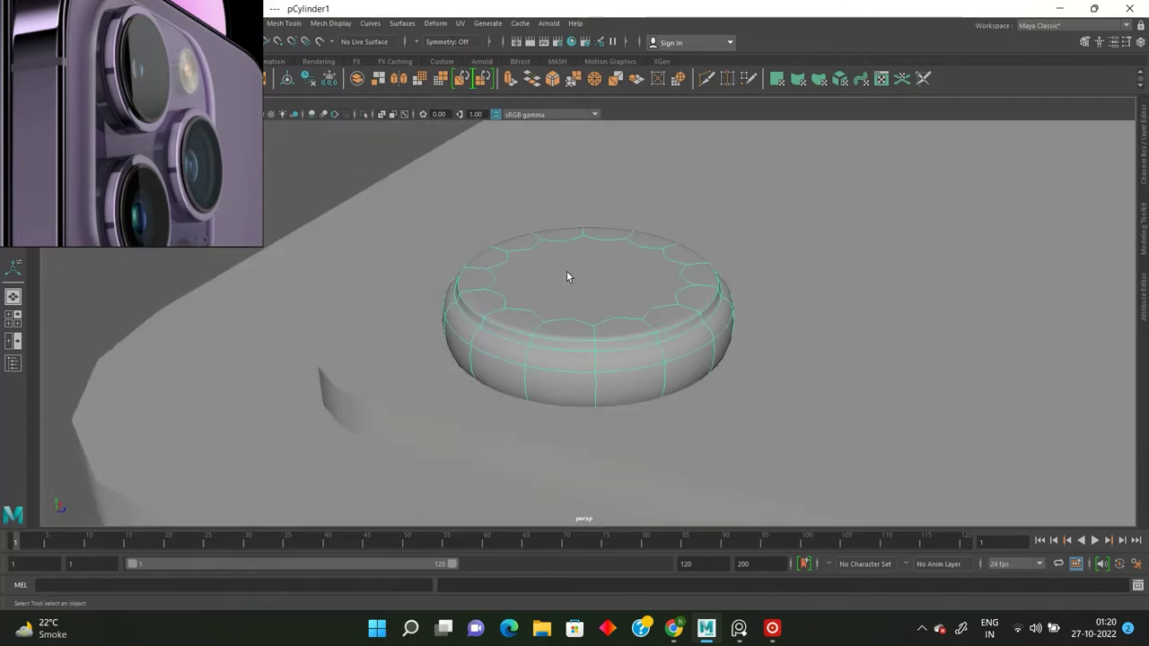
key(1)
scroll(559, 275, up, 3)
alt+drag(538, 311, 503, 336)
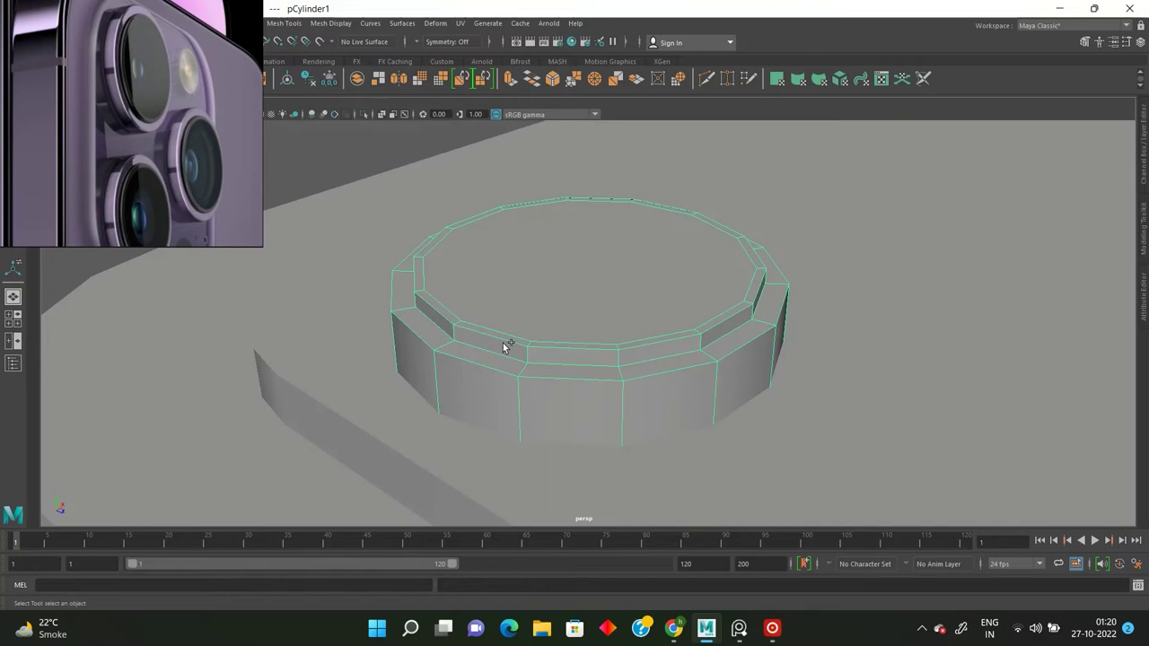
alt+right_drag(432, 356, 391, 434)
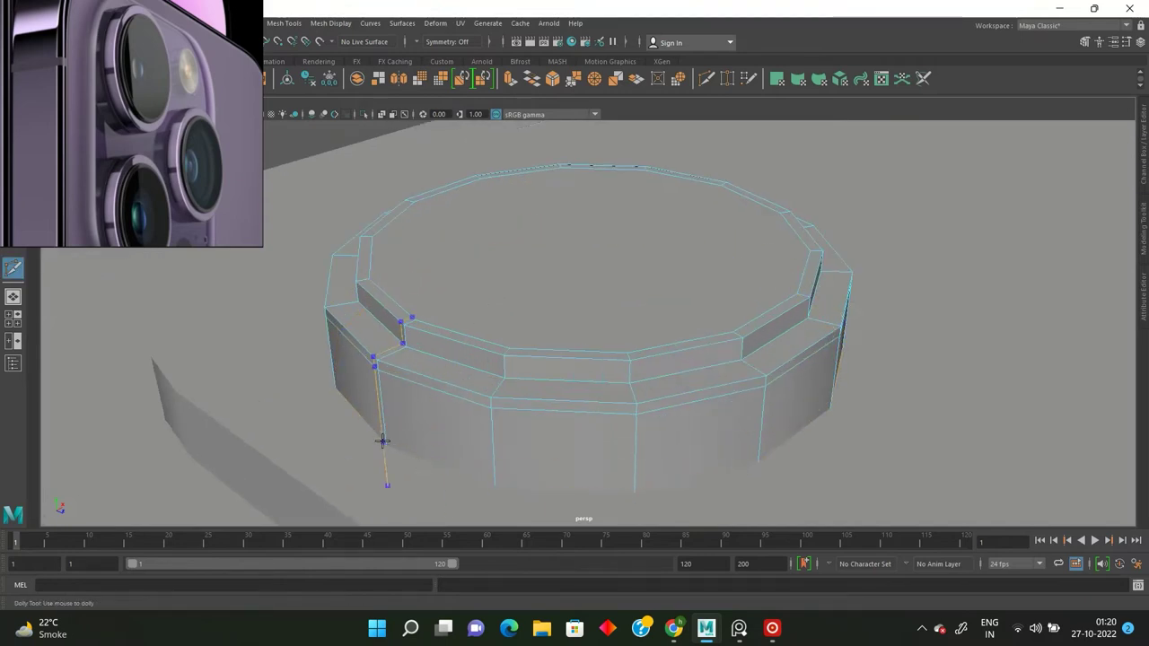
key(3)
scroll(620, 351, down, 5)
mouse_move(620, 351)
alt+mouse_down()
mouse_move(569, 385)
mouse_move(623, 359)
mouse_move(651, 315)
mouse_move(598, 344)
mouse_move(585, 329)
alt+mouse_up()
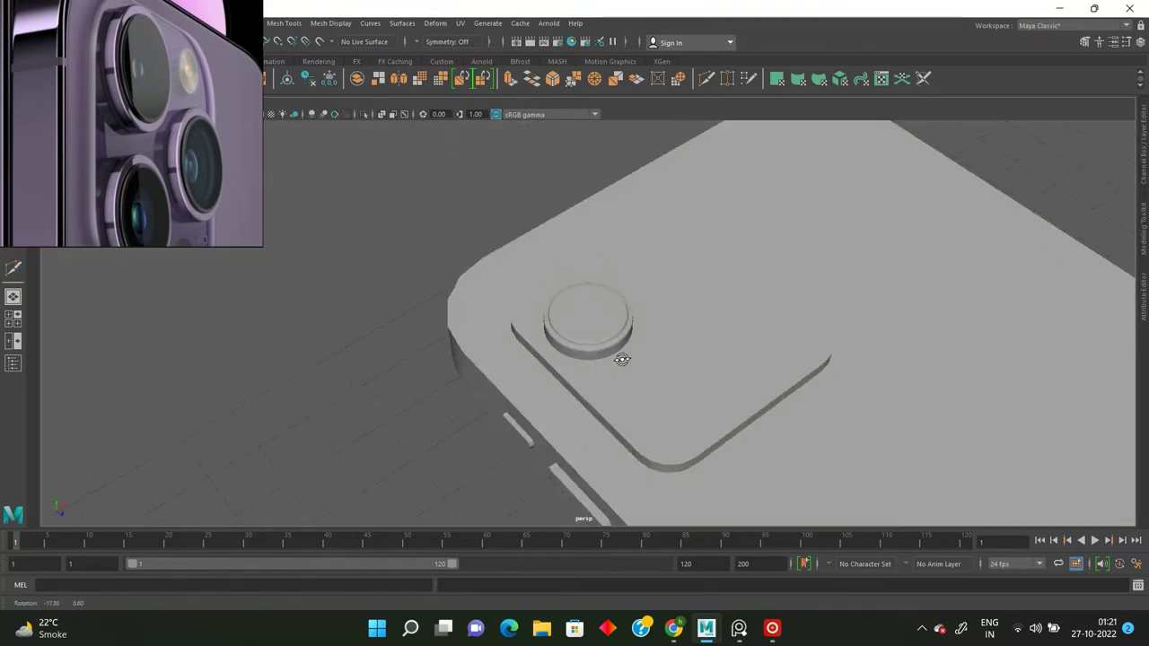
scroll(578, 320, up, 4)
Lower pCylinder1 slightly in Y to seat it on the camera bump.
click(571, 311)
key(f)
key(w)
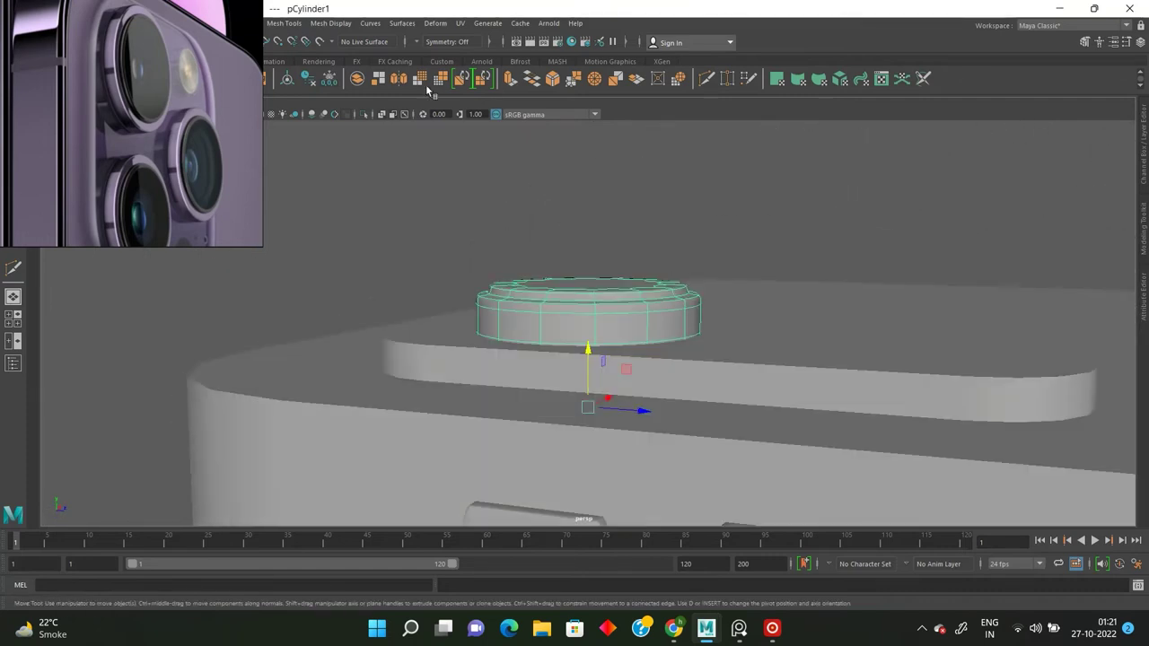
drag(589, 263, 588, 272)
scroll(588, 272, down, 3)
mouse_move(700, 236)
alt+mouse_down()
mouse_move(621, 341)
mouse_move(581, 172)
alt+mouse_up()
scroll(620, 346, up, 3)
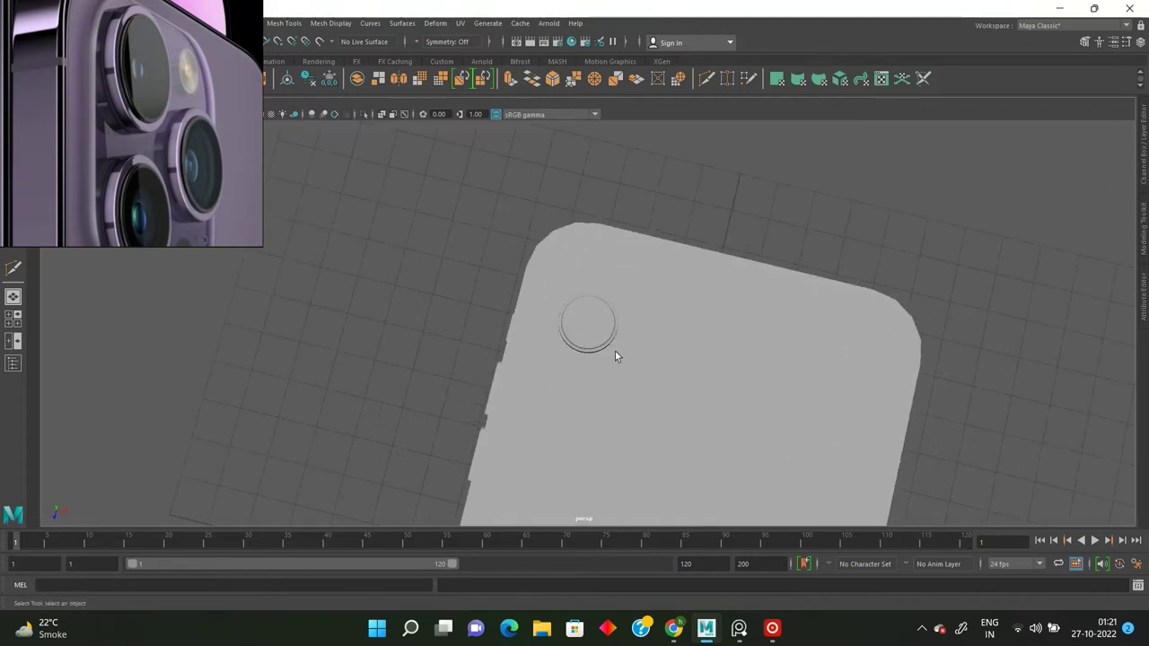
Clone the lens cylinder downward on the camera bump in the top view.
scroll(592, 242, up, 3)
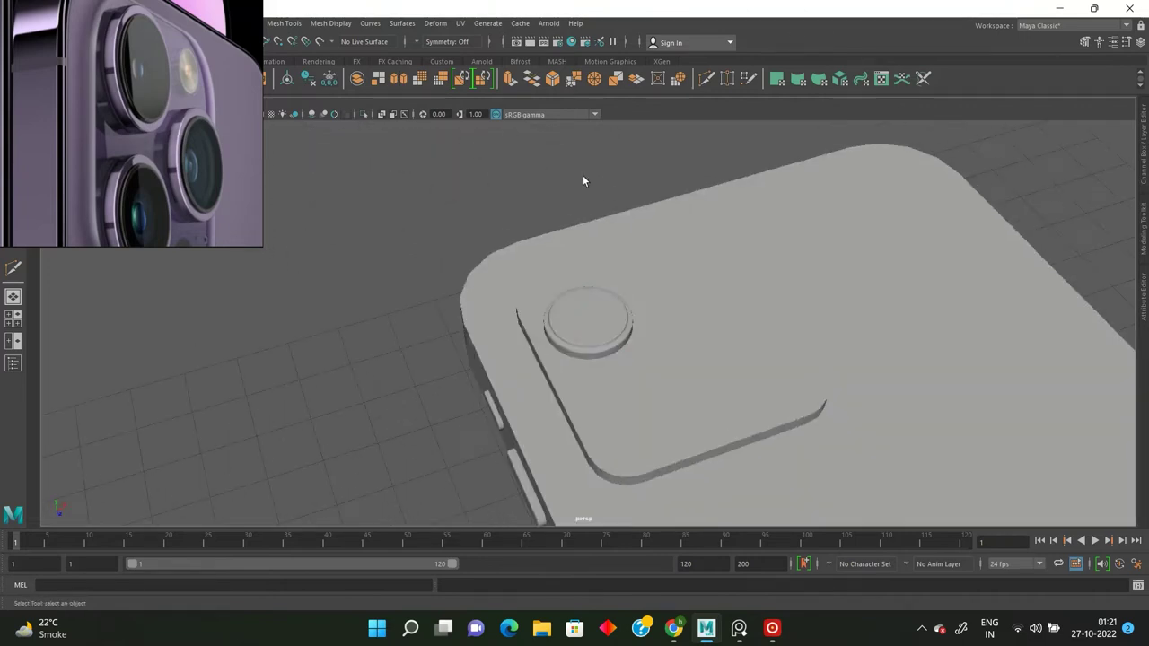
alt+drag(608, 243, 609, 319)
click(609, 319)
key(w)
key(space)
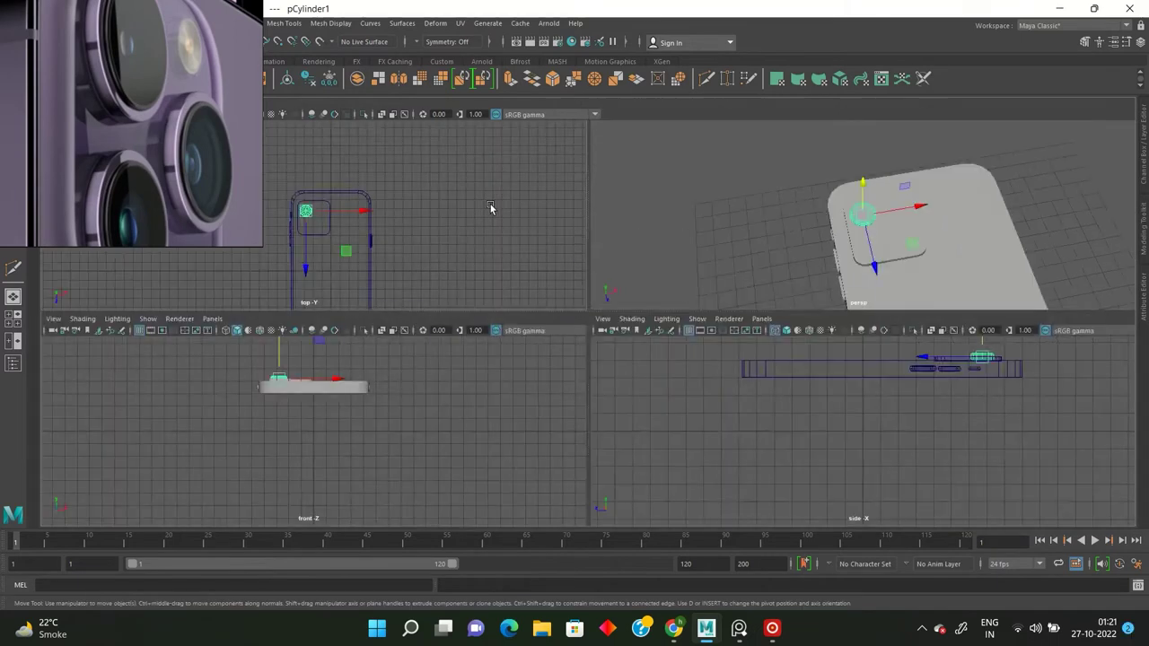
key(space)
scroll(699, 341, up, 1)
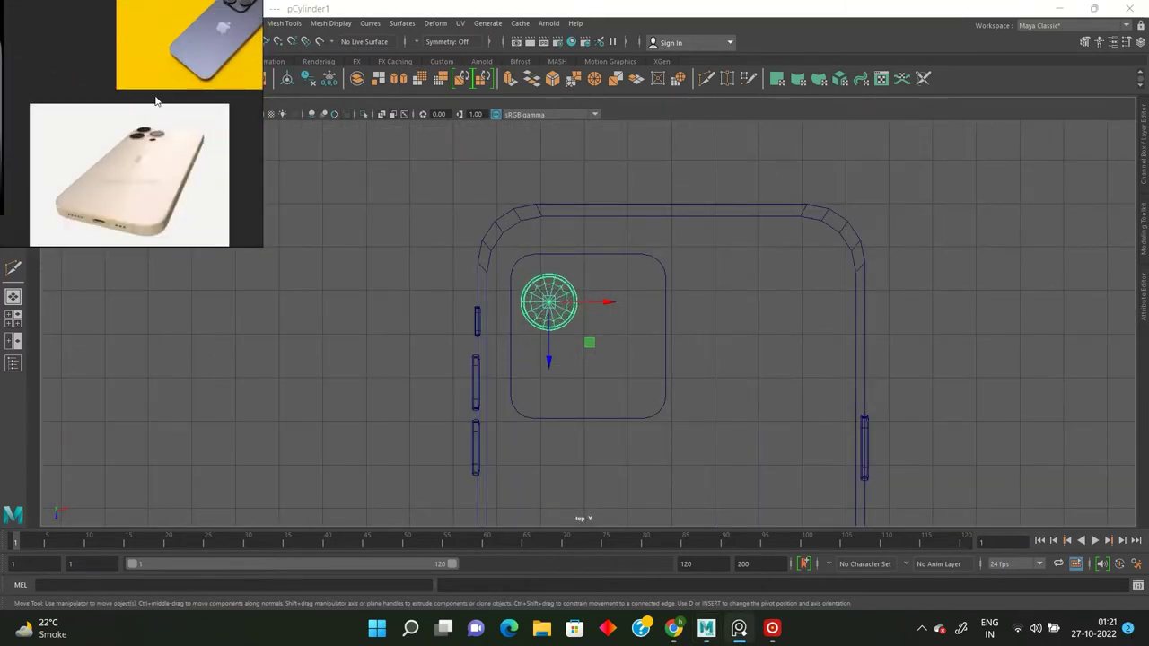
scroll(583, 323, up, 1)
shift+drag(545, 359, 544, 446)
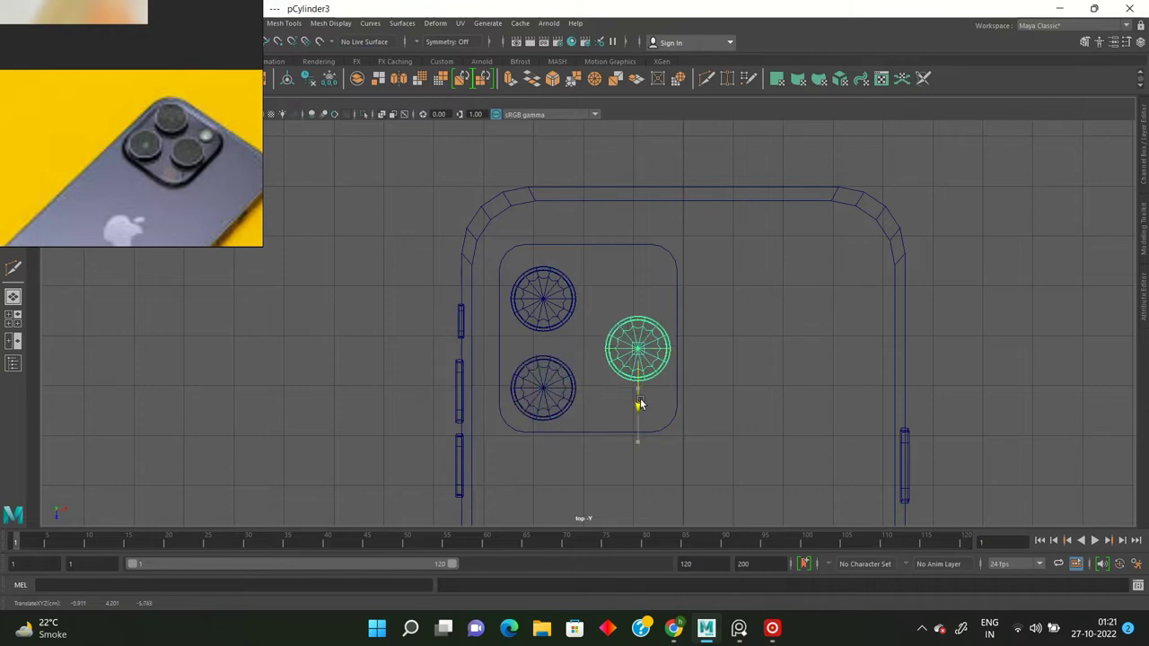
Nudge the third lens slightly right beside the other two.
scroll(674, 348, up, 1)
scroll(673, 348, up, 1)
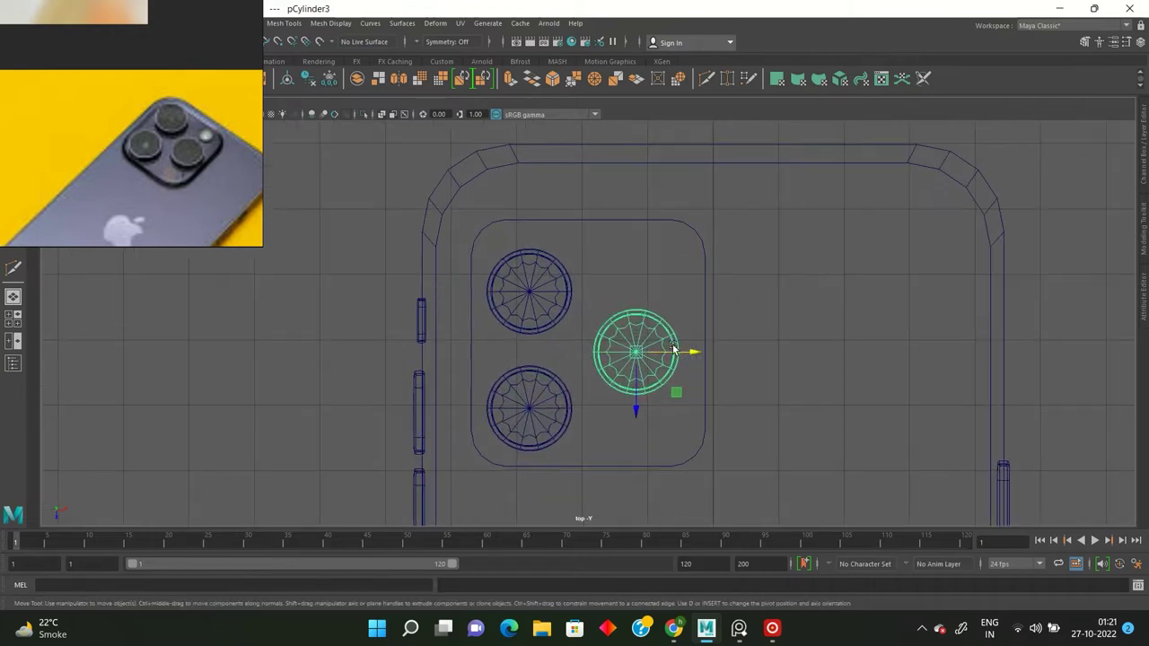
scroll(672, 350, up, 1)
drag(682, 353, 686, 353)
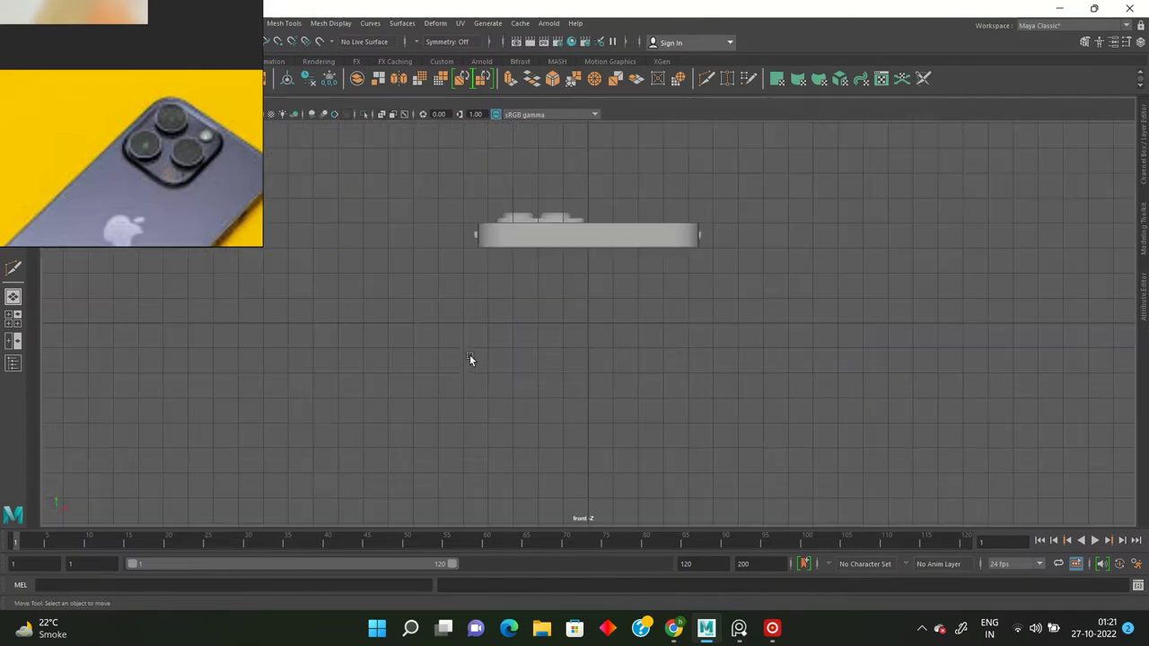
Select around the right lens and bump, then return to the perspective view.
click(673, 215)
drag(660, 171, 750, 545)
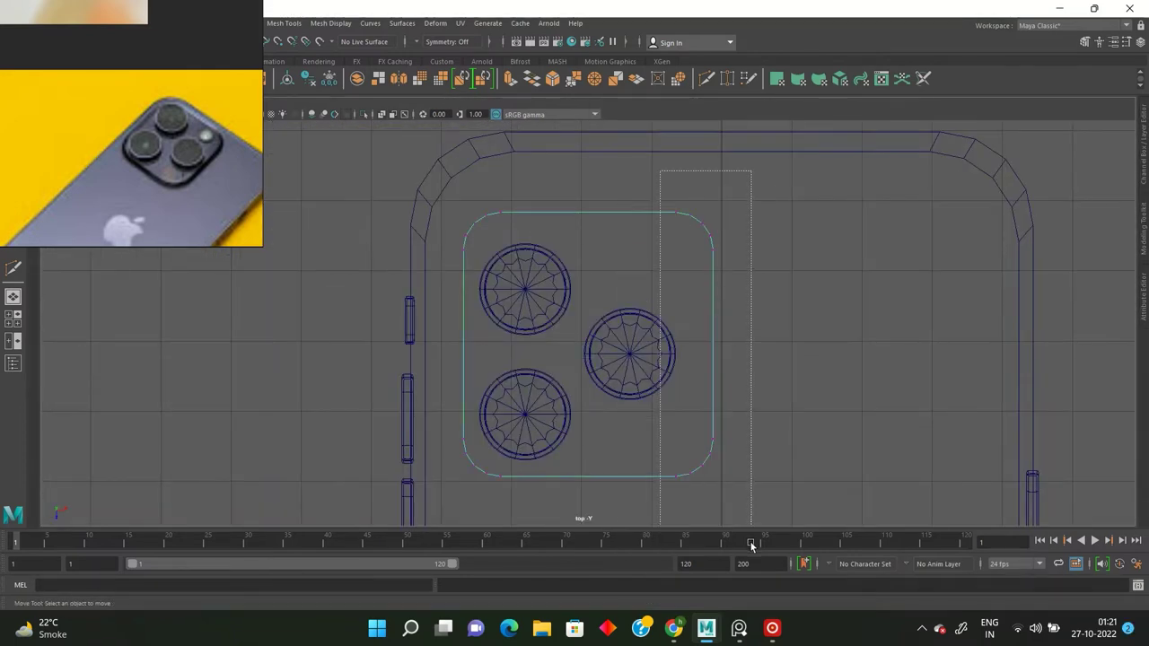
right_drag(742, 349, 697, 270)
alt+drag(854, 185, 350, 134)
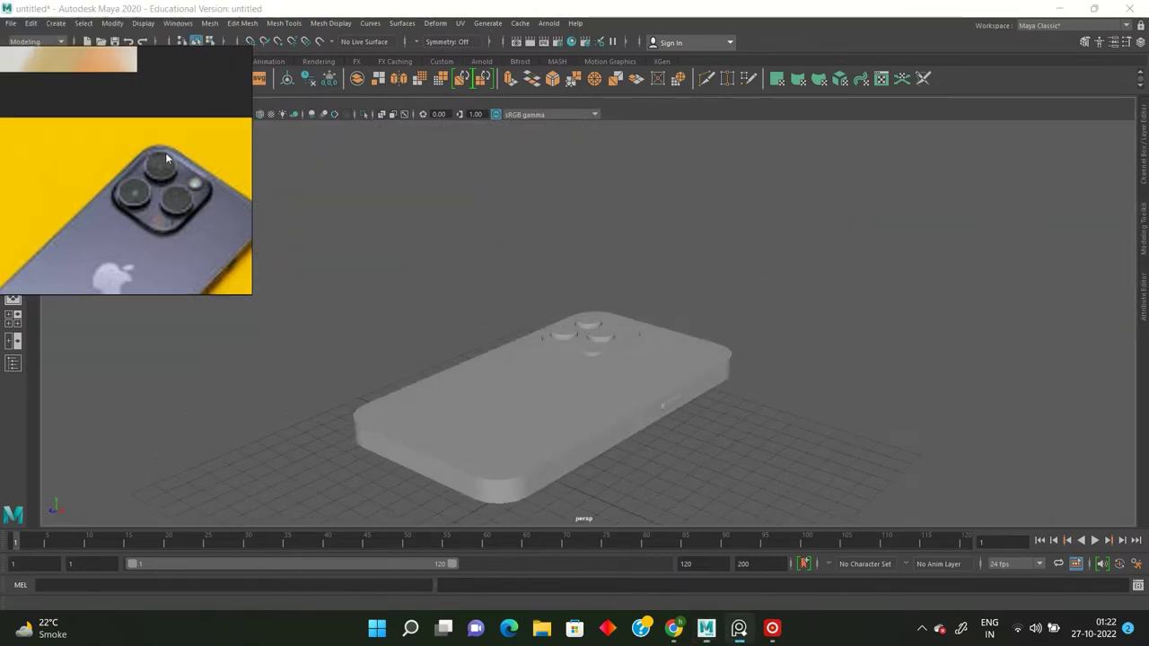
Turn on Wireframe on Shaded and orbit in toward the camera bump.
click(263, 113)
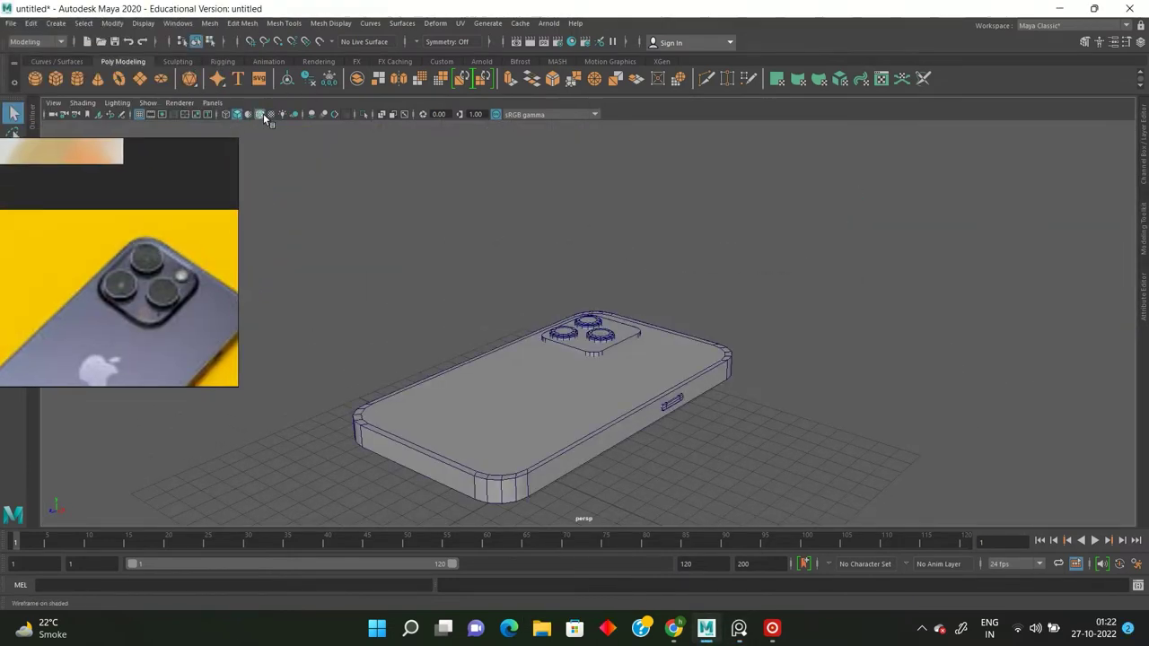
mouse_move(484, 376)
alt+mouse_down()
mouse_move(569, 318)
mouse_move(583, 288)
alt+mouse_up()
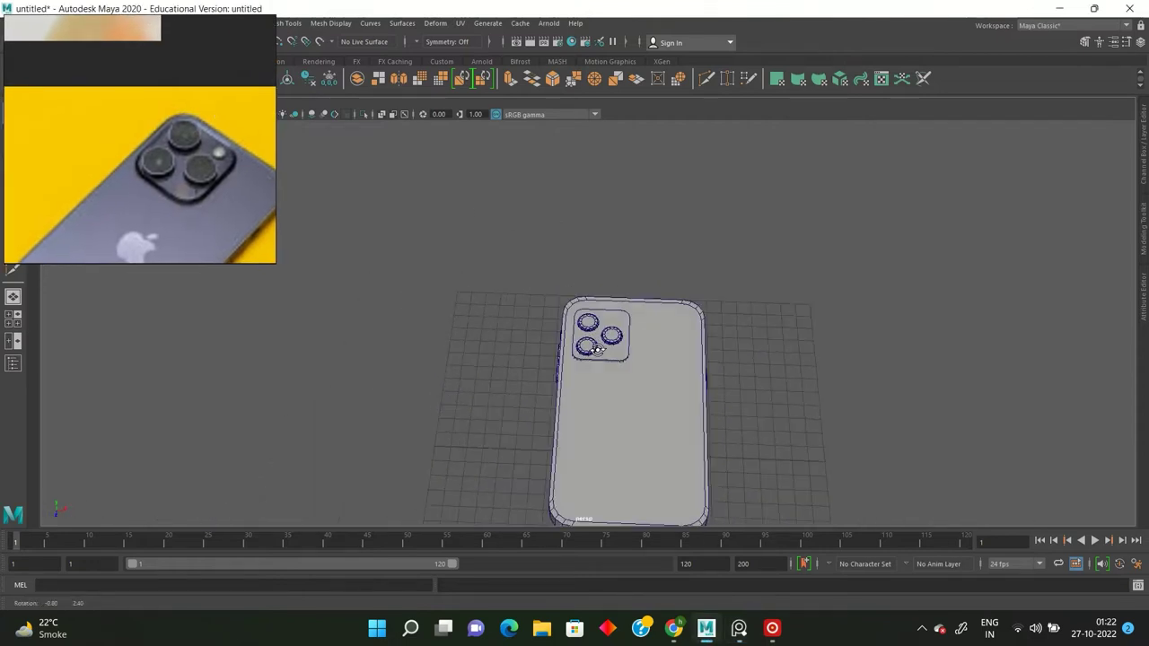
scroll(584, 288, up, 5)
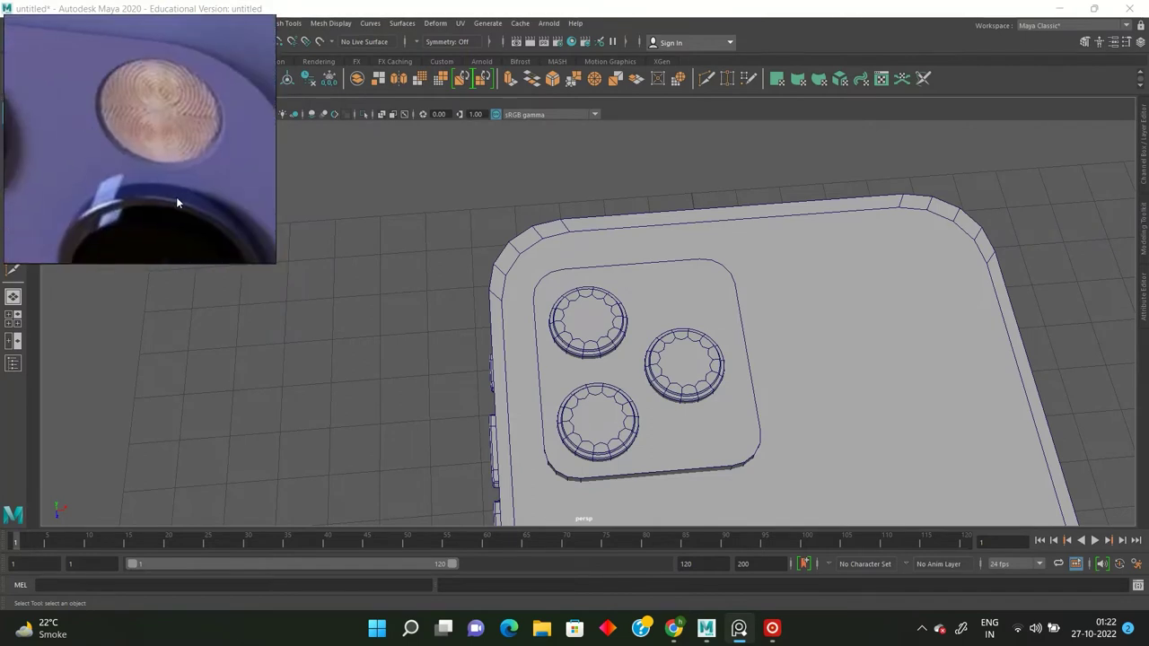
mouse_move(667, 292)
alt+right_down()
mouse_move(544, 216)
mouse_move(580, 294)
alt+right_up()
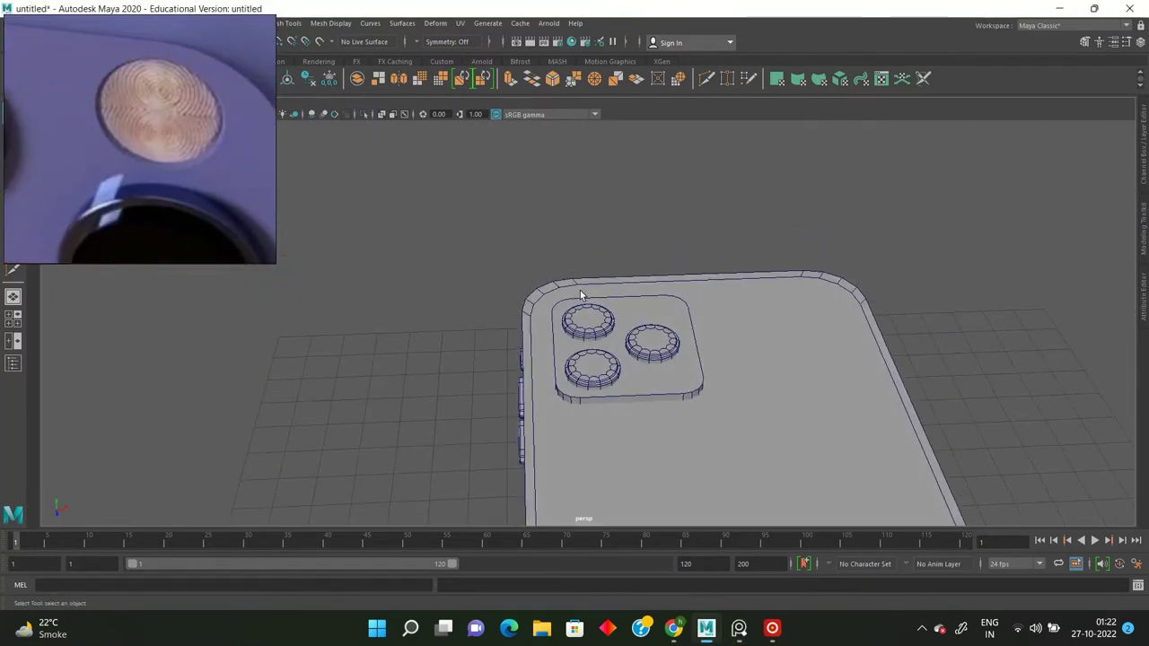
Create a new cylinder and move it into the bump's top-right corner in top view.
right_drag(585, 248, 587, 210)
scroll(625, 338, down, 5)
key(w)
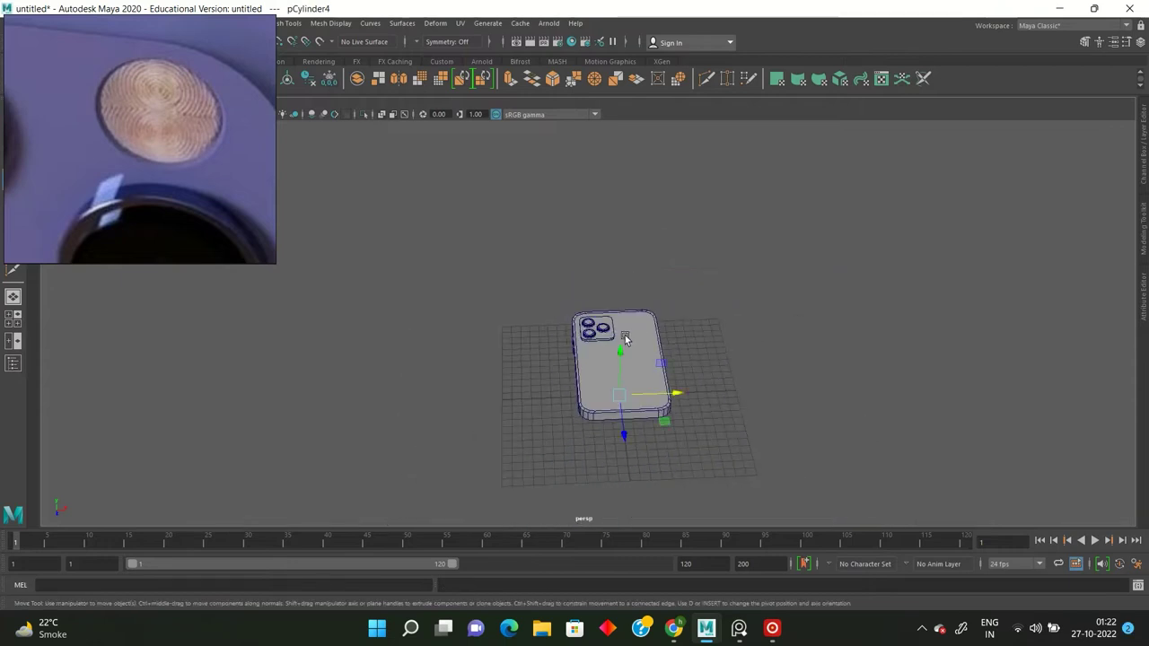
drag(579, 276, 559, 241)
scroll(642, 479, down, 3)
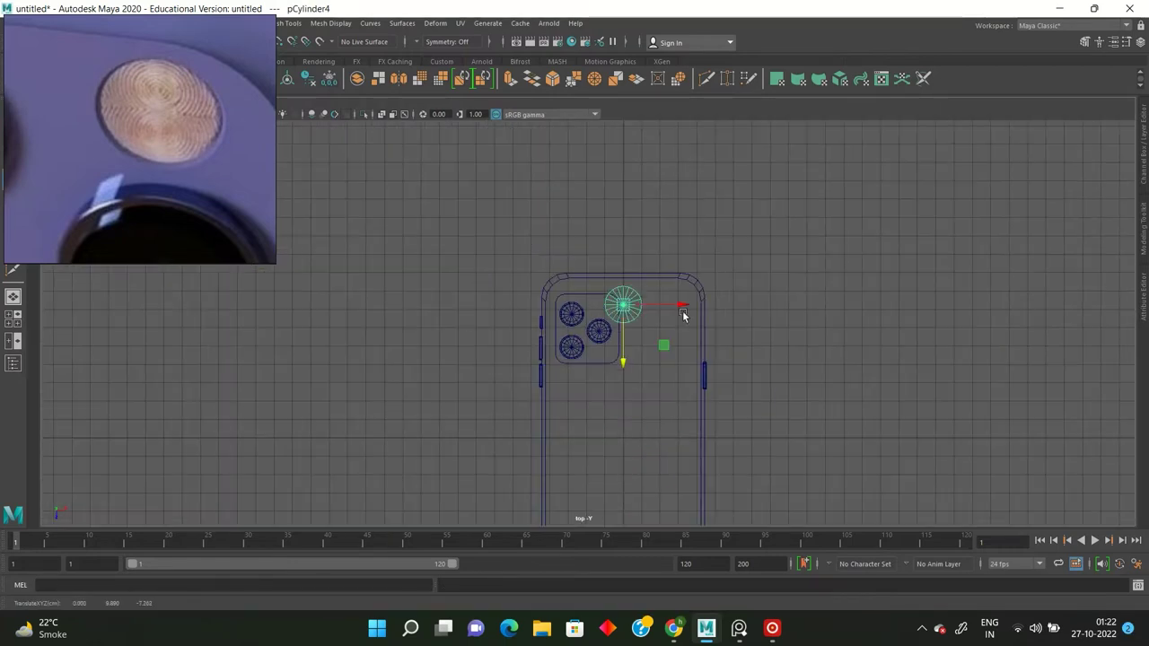
scroll(681, 314, up, 2)
drag(692, 301, 677, 300)
Scale the new cylinder down to flash size.
scroll(664, 282, up, 4)
scroll(671, 280, down, 2)
scroll(626, 327, up, 2)
key(r)
scroll(610, 325, up, 1)
drag(597, 323, 577, 325)
scroll(578, 325, up, 1)
Raise the flash cylinder onto the camera bump, checking side and perspective views.
key(space)
key(space)
key(space)
key(space)
key(f)
key(w)
scroll(601, 277, down, 5)
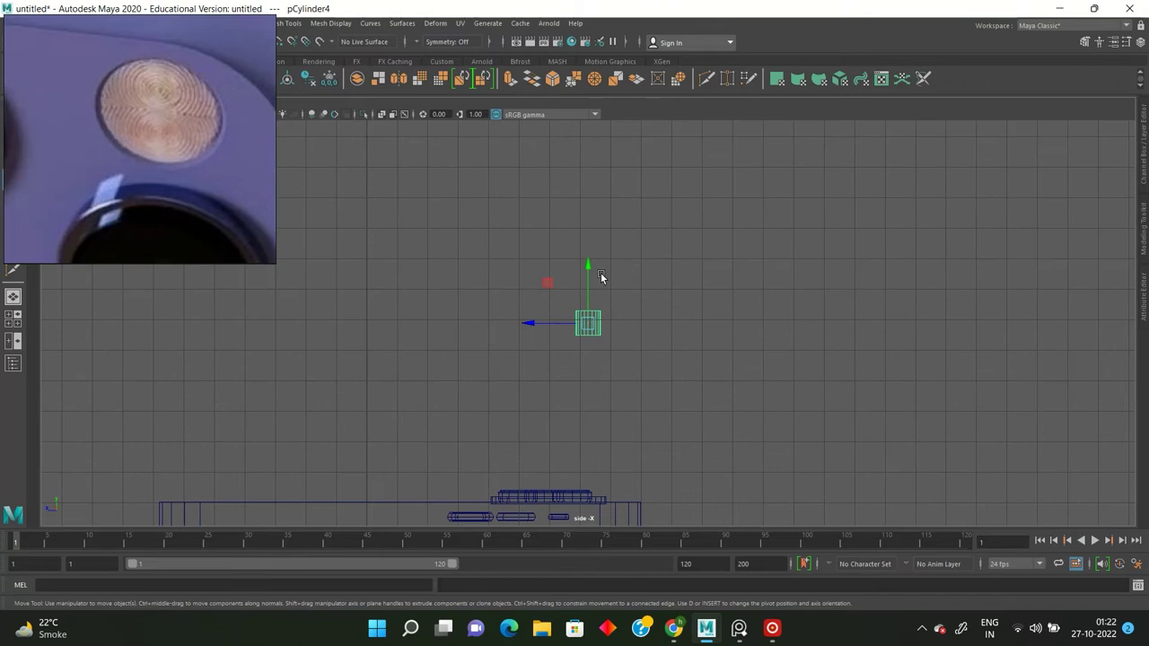
key(space)
drag(588, 442, 782, 220)
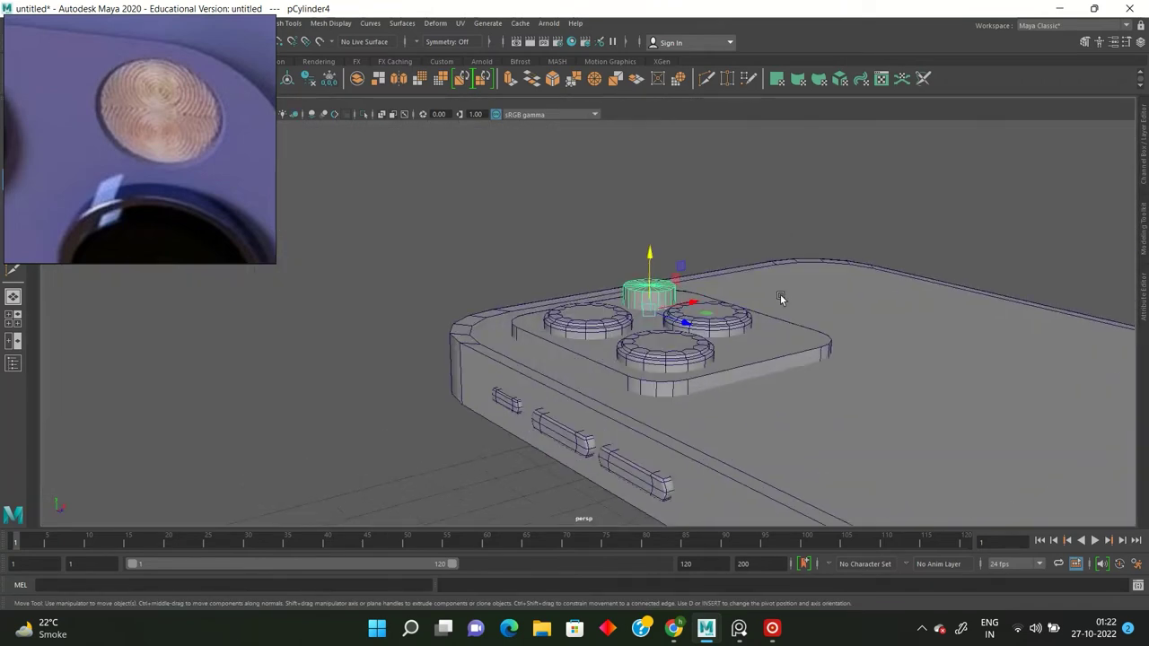
scroll(598, 304, up, 3)
mouse_move(682, 343)
mouse_down()
mouse_move(689, 269)
mouse_move(658, 357)
mouse_move(623, 328)
mouse_move(662, 354)
mouse_up()
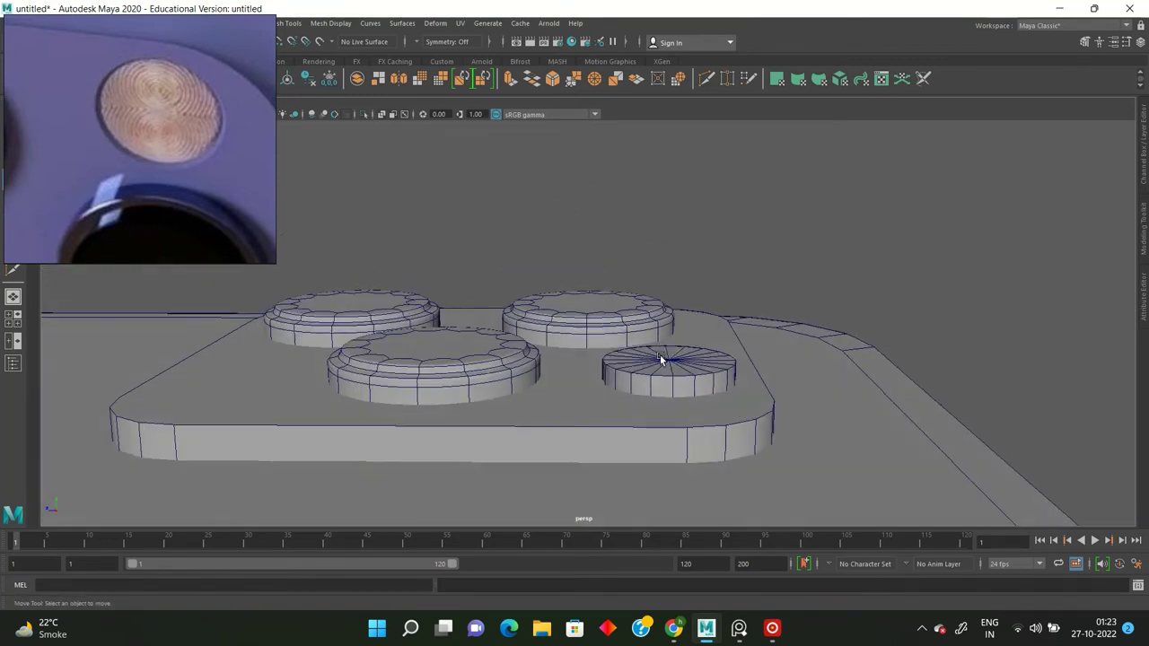
key(q)
scroll(756, 223, down, 5)
mouse_move(756, 222)
alt+mouse_down()
mouse_move(623, 372)
mouse_move(235, 206)
alt+mouse_up()
scroll(623, 372, down, 5)
mouse_move(217, 158)
alt+mouse_down()
mouse_move(503, 261)
mouse_move(593, 217)
alt+mouse_up()
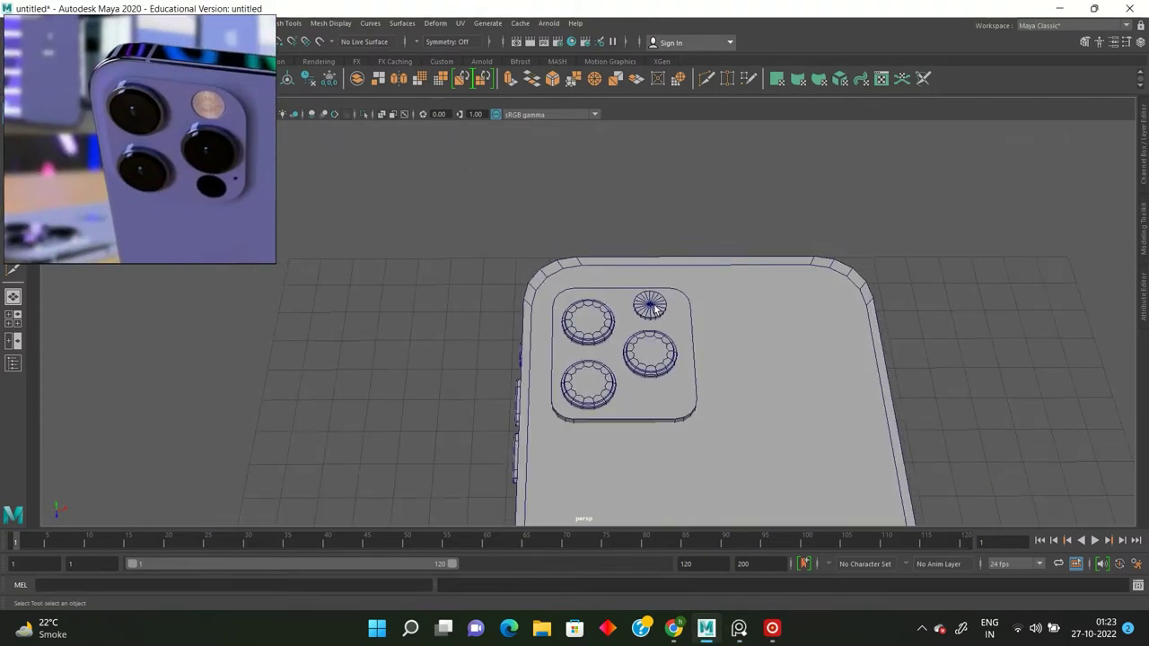
Duplicate the flash disc and place the copy below the right lens in top view.
key(w)
mouse_move(655, 287)
alt+mouse_down()
mouse_move(658, 366)
mouse_move(675, 218)
mouse_move(652, 297)
alt+mouse_up()
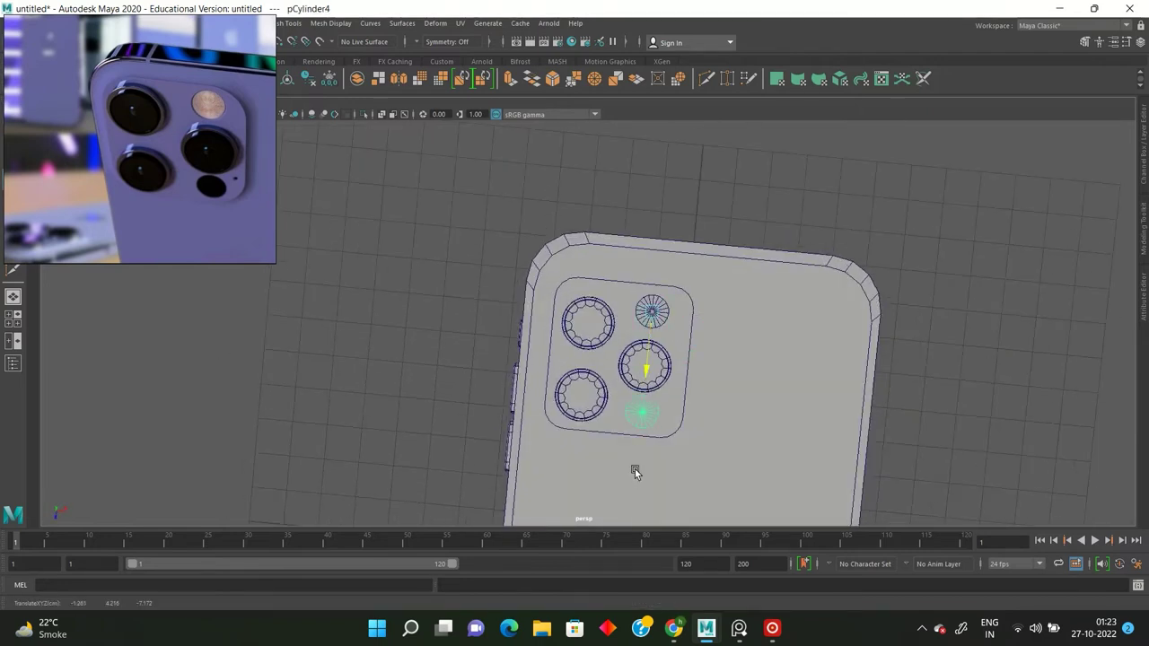
key(ctrl+d)
key(space)
key(space)
key(f)
scroll(607, 292, down, 5)
scroll(614, 280, up, 2)
scroll(615, 280, up, 1)
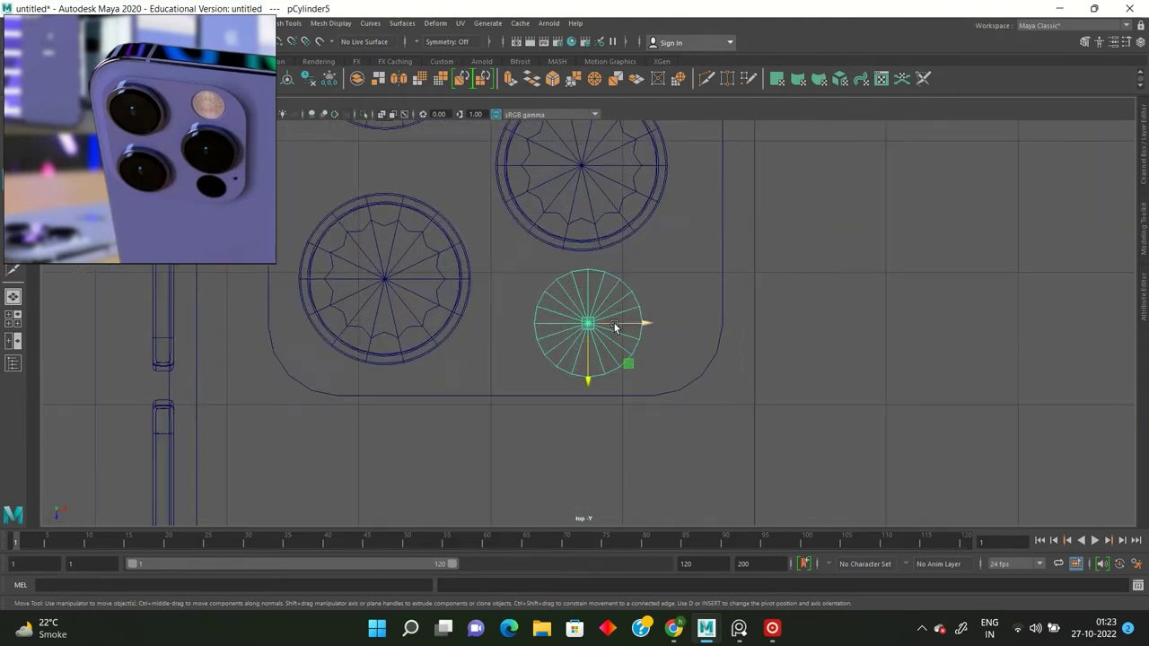
Adjust the copied disc's height so it sits flat on the bump.
key(space)
key(space)
mouse_move(872, 198)
alt+mouse_down()
mouse_move(600, 243)
mouse_move(732, 291)
mouse_move(753, 322)
mouse_move(571, 315)
mouse_move(584, 328)
alt+mouse_up()
key(f)
key(w)
mouse_move(587, 269)
mouse_down()
mouse_move(587, 232)
mouse_move(588, 279)
mouse_up()
drag(590, 230, 583, 280)
click(710, 186)
alt+drag(710, 185, 628, 333)
scroll(628, 334, down, 5)
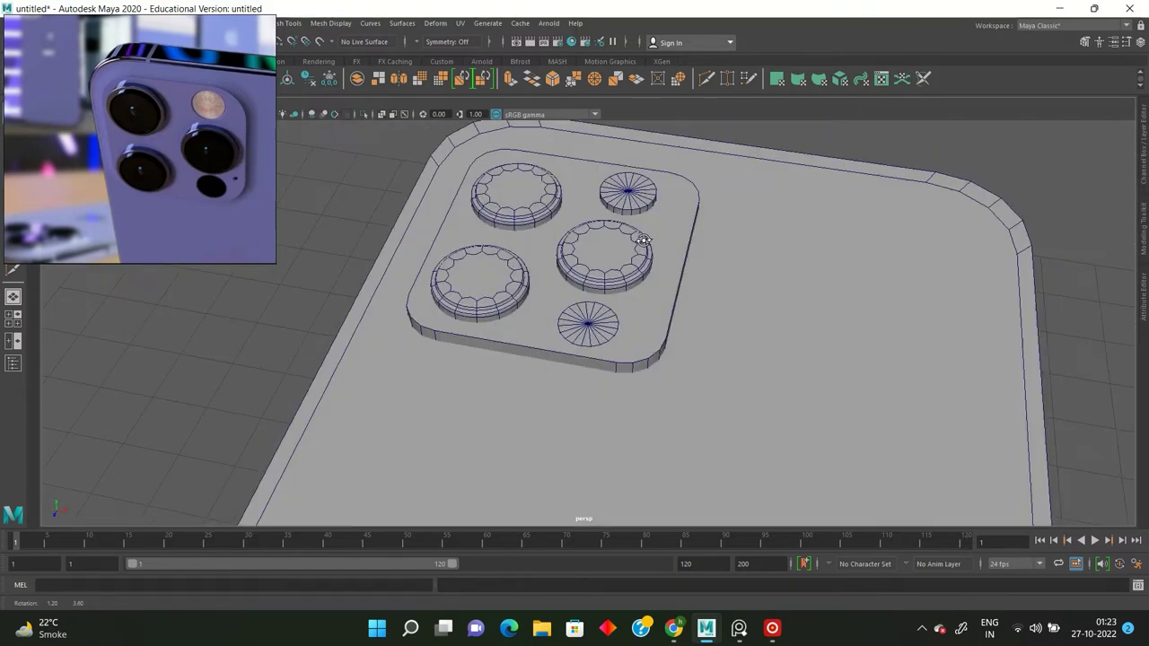
scroll(628, 334, up, 1)
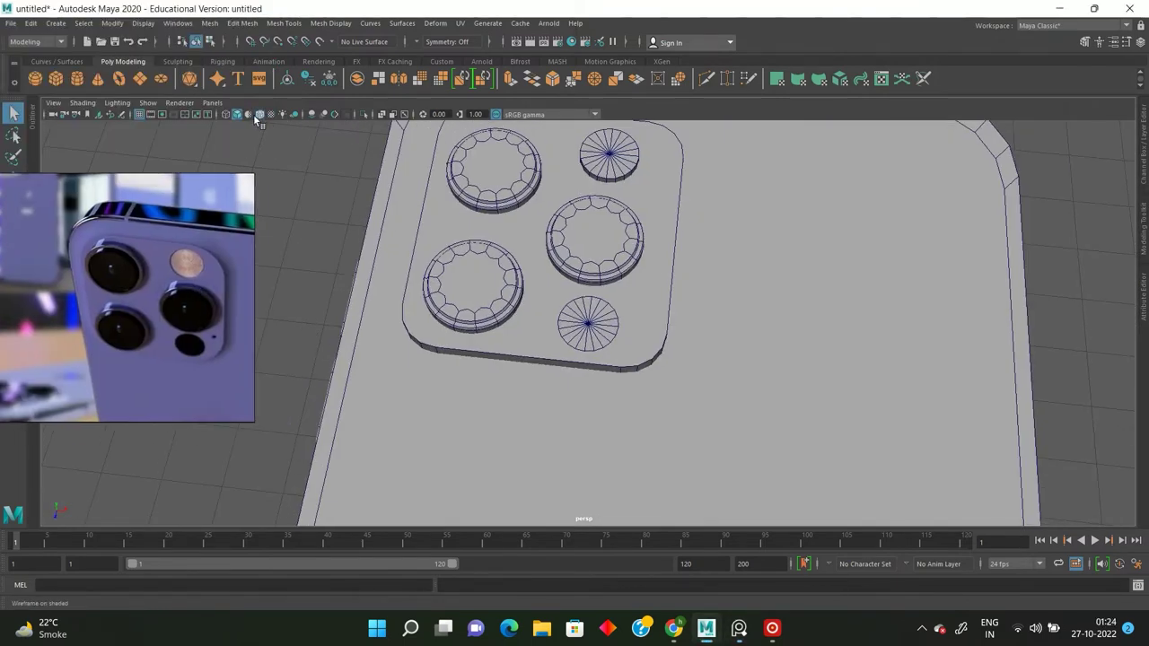
Turn off Wireframe on Shaded and zoom out to see the whole phone with its lenses.
click(256, 116)
mouse_move(313, 348)
alt+mouse_down()
mouse_move(461, 338)
mouse_move(584, 217)
mouse_move(385, 287)
alt+mouse_up()
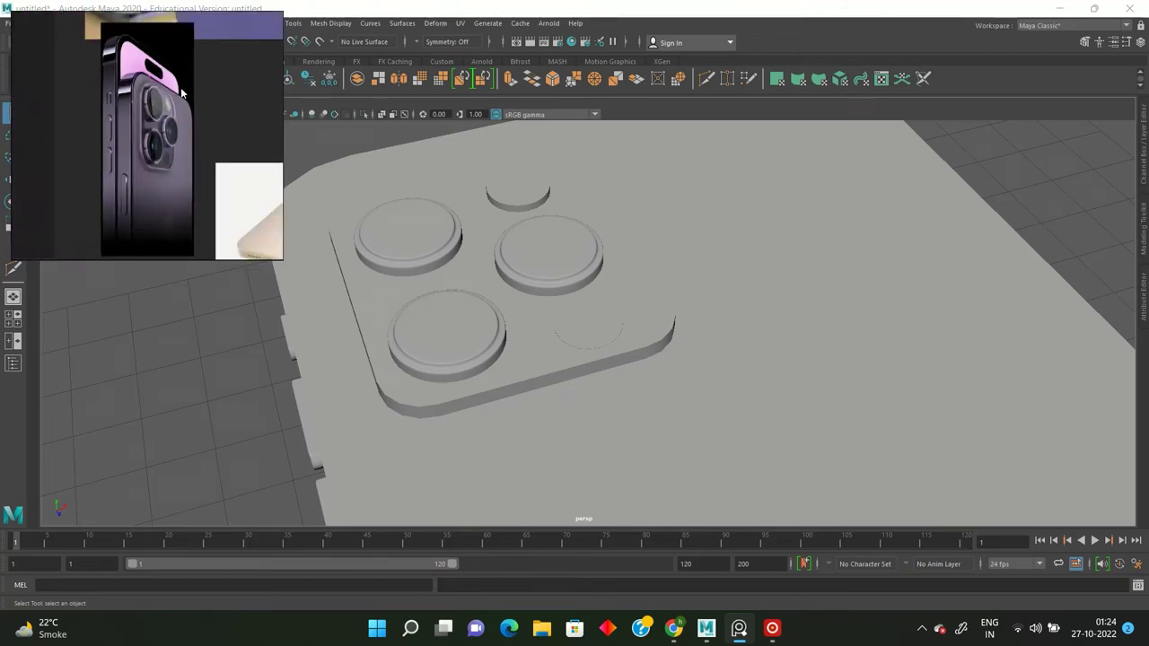
mouse_move(184, 132)
alt+mouse_down()
mouse_move(648, 310)
mouse_move(705, 261)
alt+mouse_up()
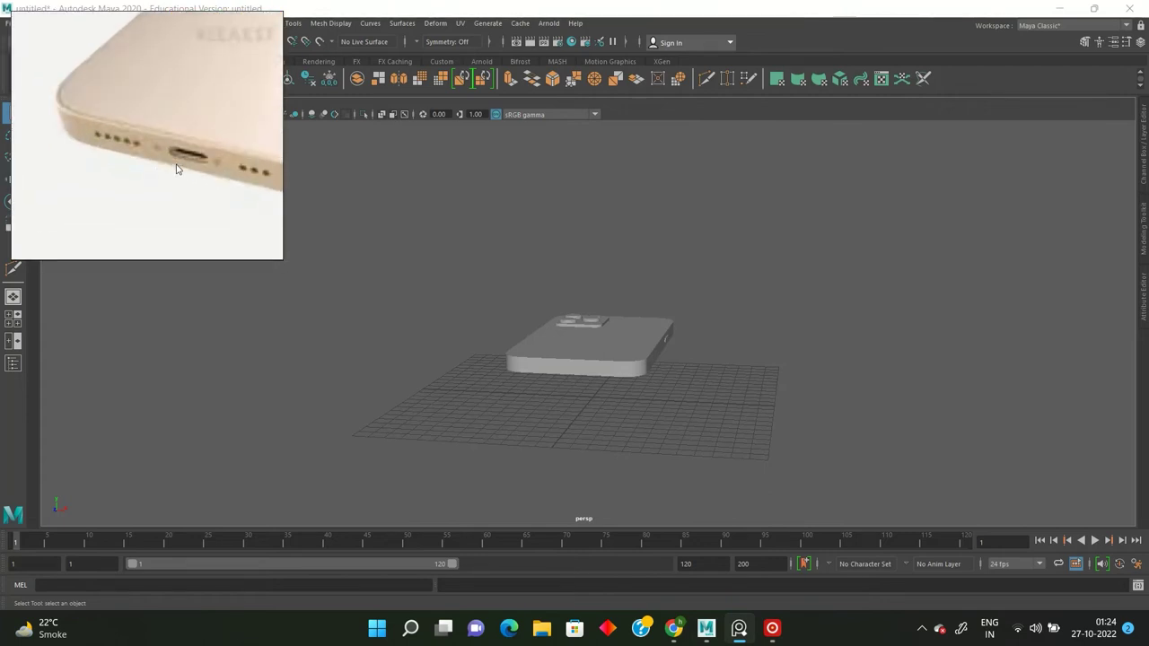
Create a new polygon cylinder just below the phone body.
alt+drag(122, 153, 563, 296)
click(588, 337)
drag(673, 367, 1010, 396)
mouse_move(807, 316)
alt+mouse_down()
mouse_move(723, 314)
mouse_move(769, 326)
alt+mouse_up()
shift+right_drag(790, 339, 728, 345)
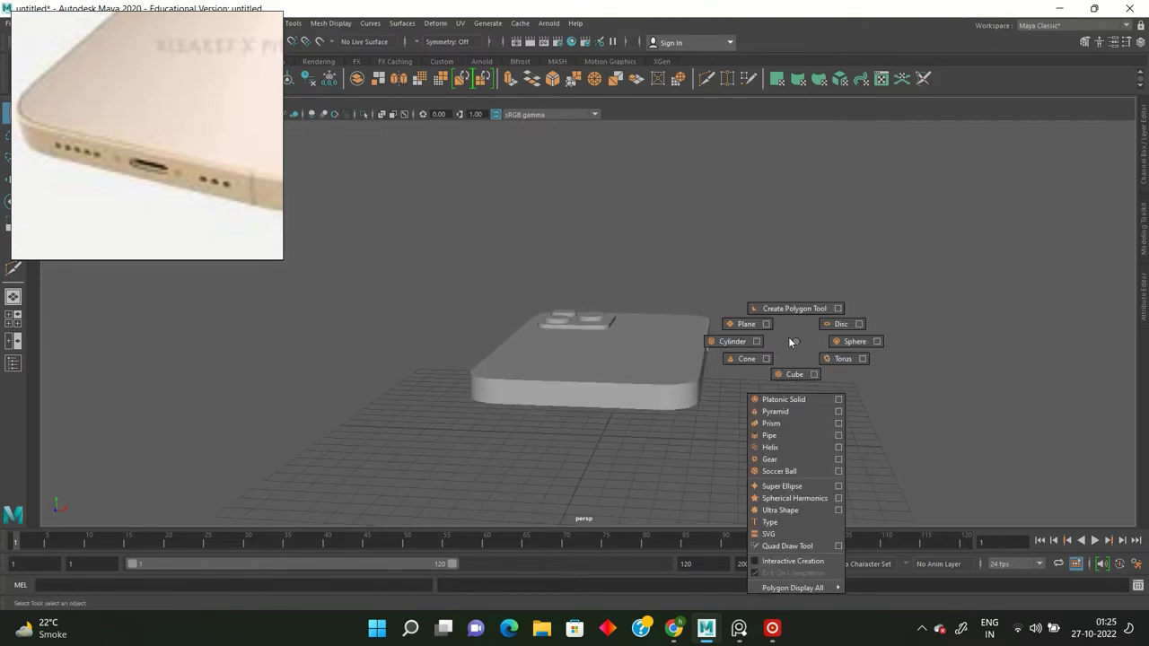
Rotate the cylinder 90° in front view so its cap faces the front.
key(e)
key(space)
key(space)
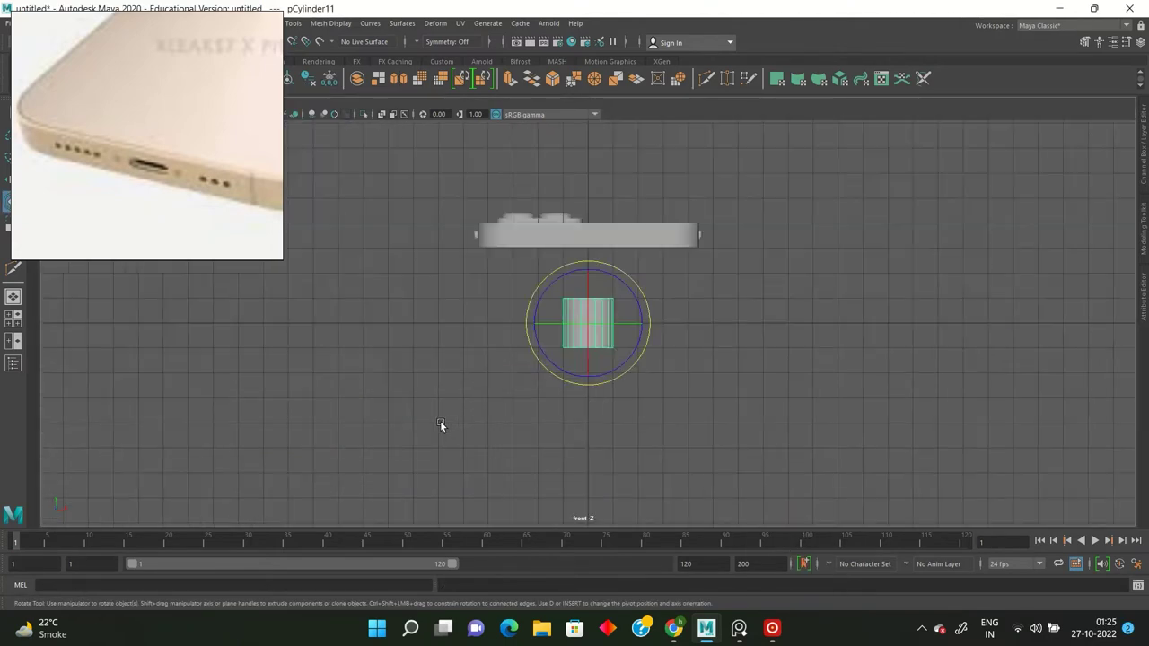
mouse_move(586, 323)
mouse_down()
mouse_move(586, 310)
mouse_move(590, 371)
mouse_up()
key(space)
key(space)
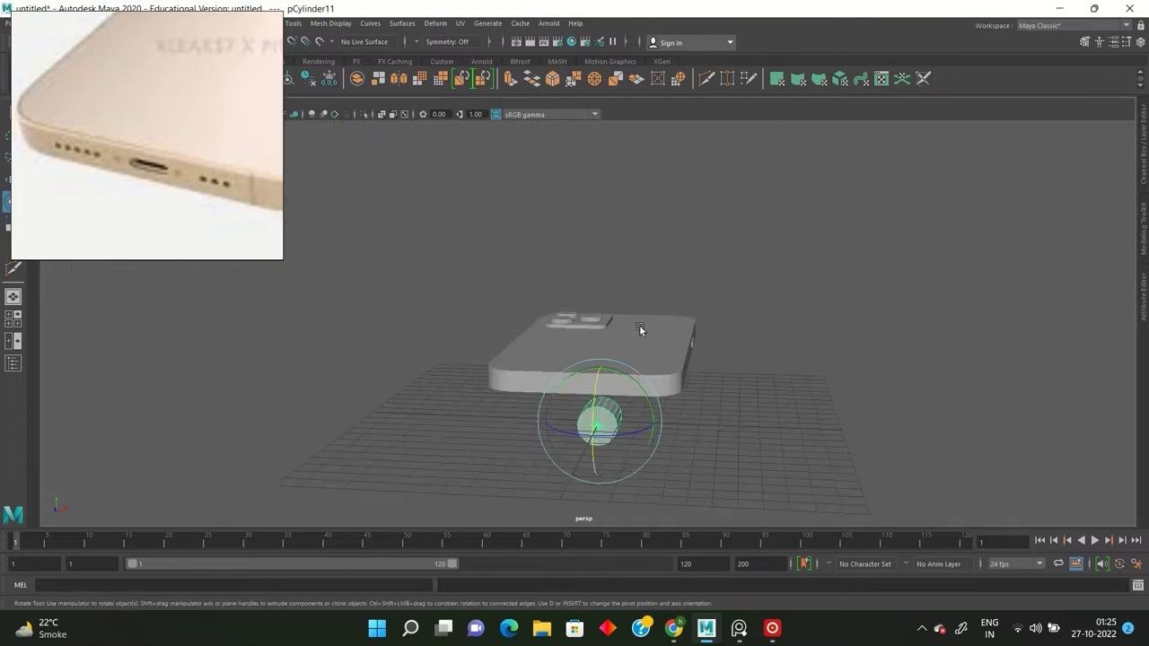
key(t)
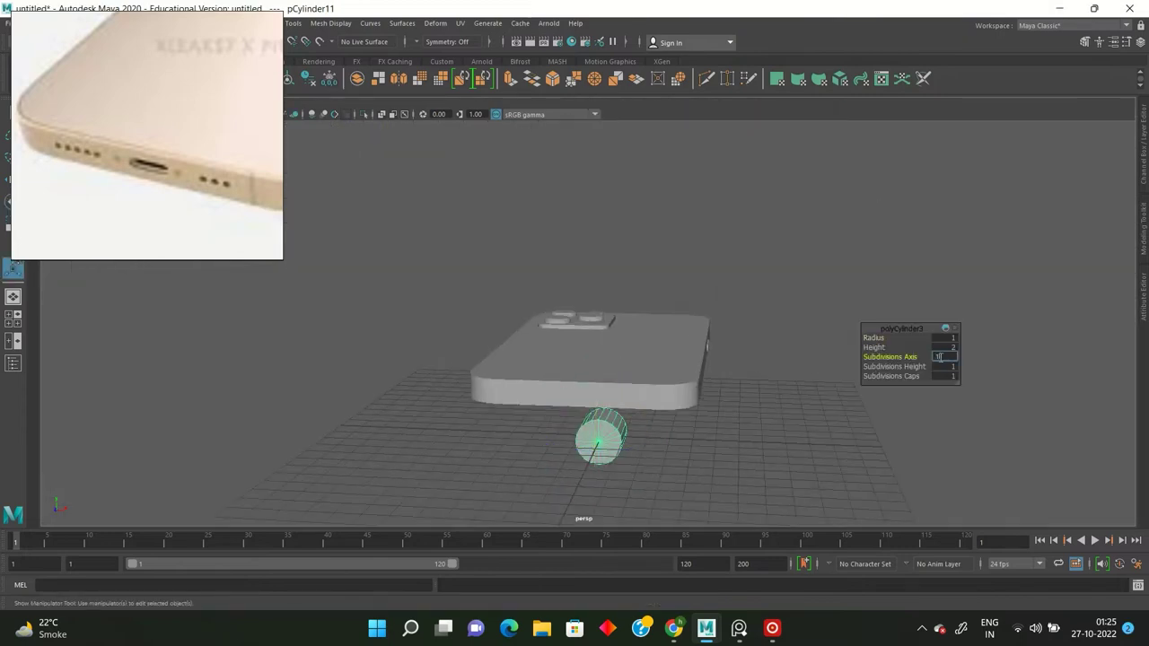
Set the cylinder's subdivisions and scale it down small near the phone's bottom edge.
scroll(588, 466, up, 3)
key(r)
scroll(600, 418, down, 4)
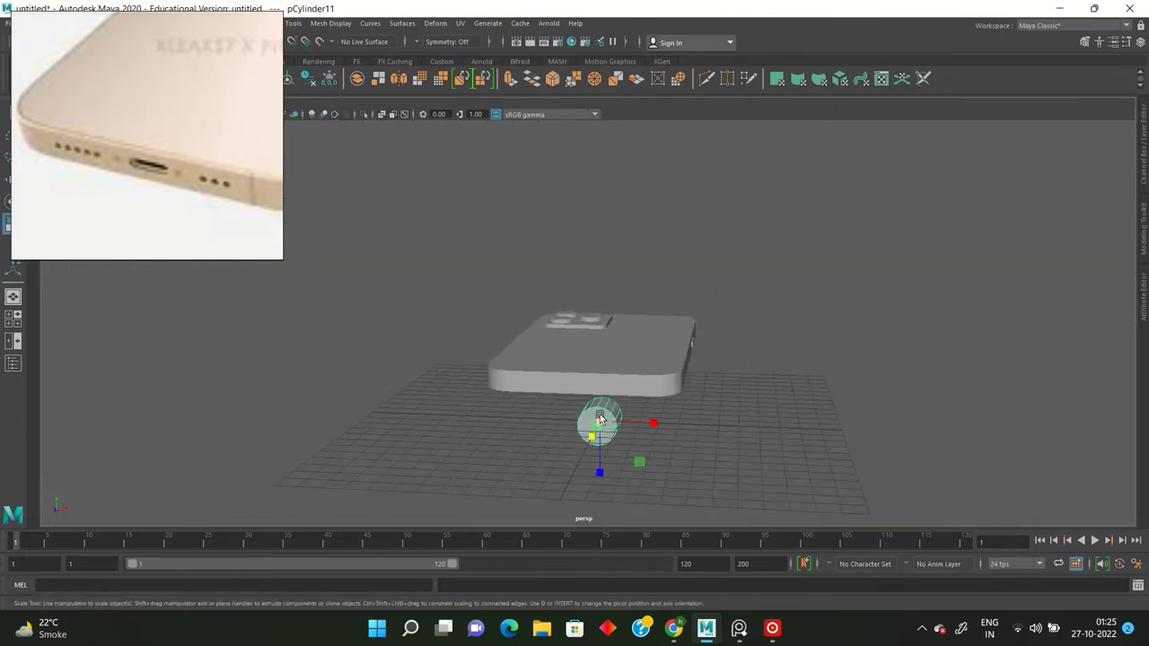
click(600, 427)
scroll(606, 429, down, 3)
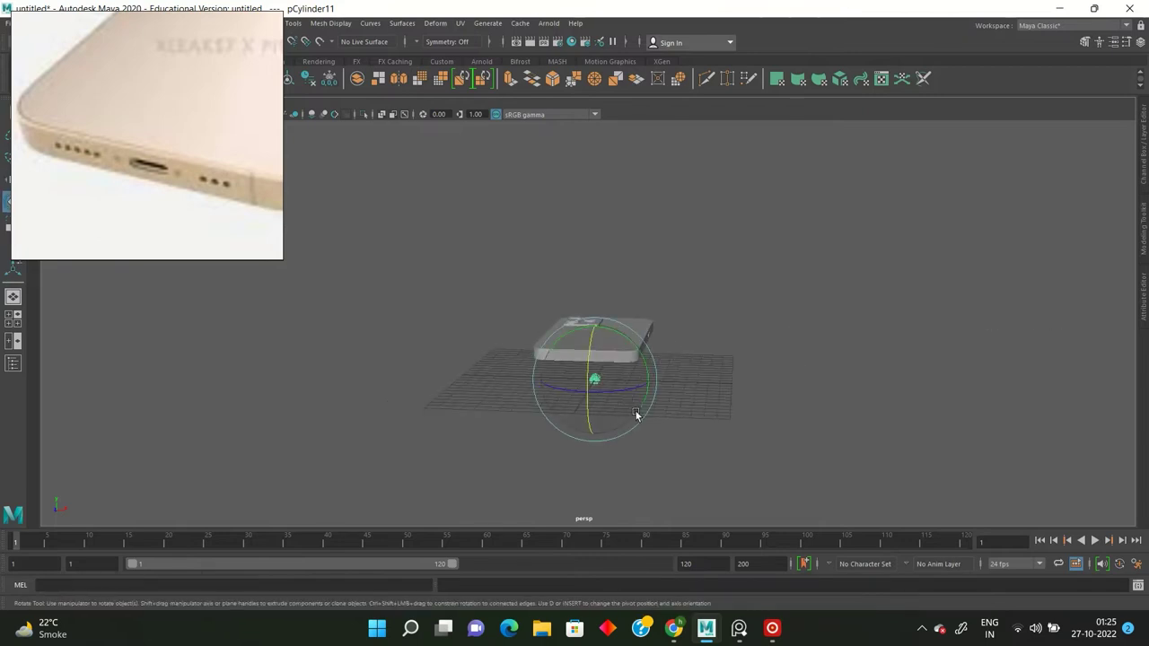
drag(238, 231, 263, 428)
scroll(653, 368, up, 2)
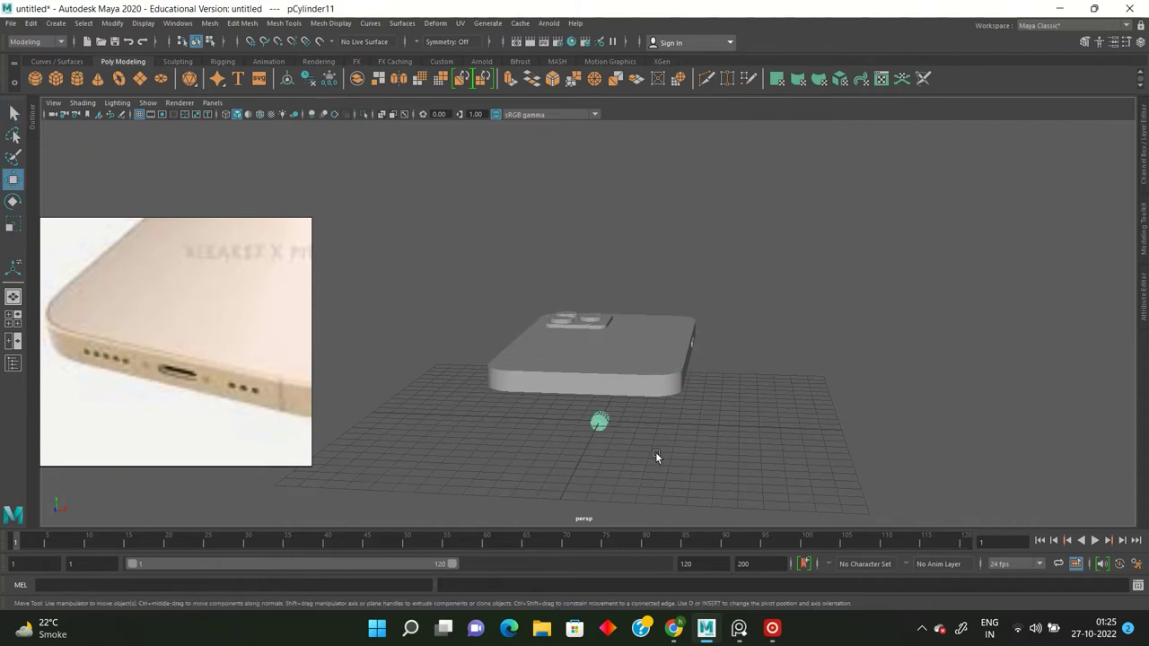
key(space)
key(space)
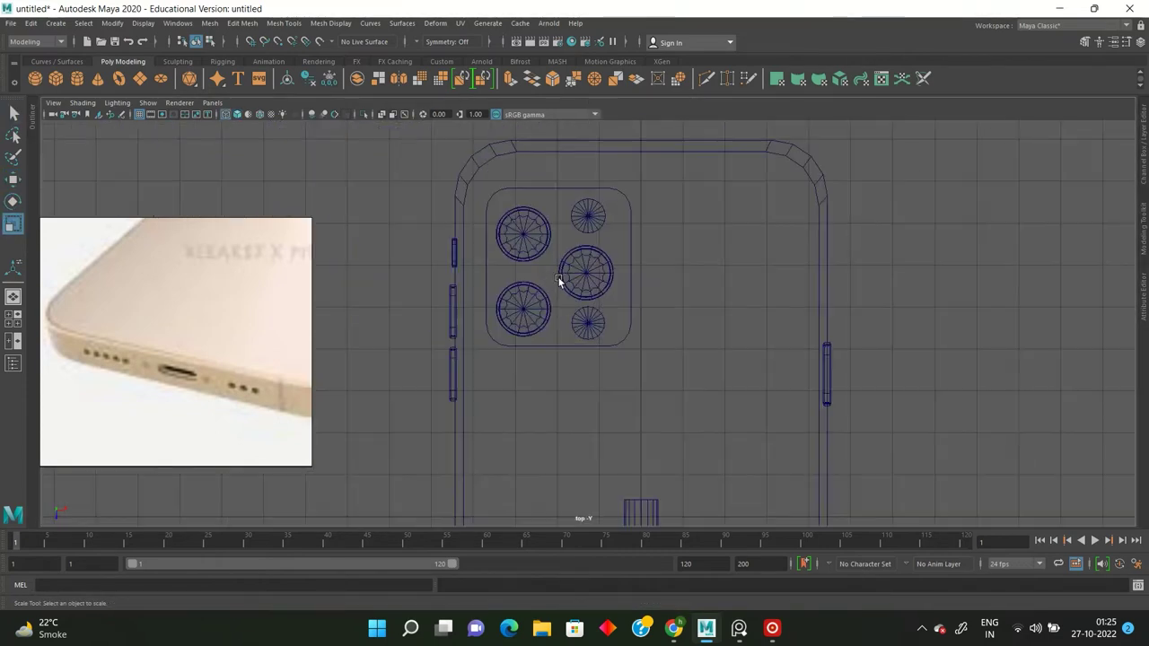
Check the Move tool options, then deselect the camera lens.
double_click(10, 183)
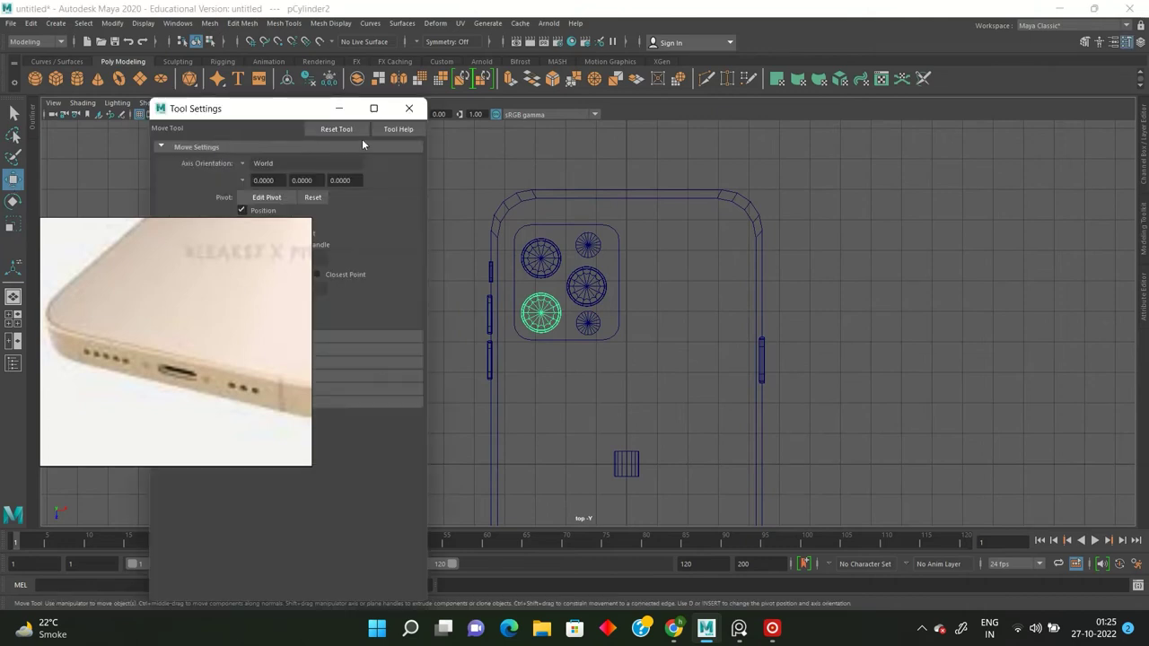
click(408, 107)
click(581, 354)
scroll(544, 346, up, 2)
scroll(593, 343, down, 3)
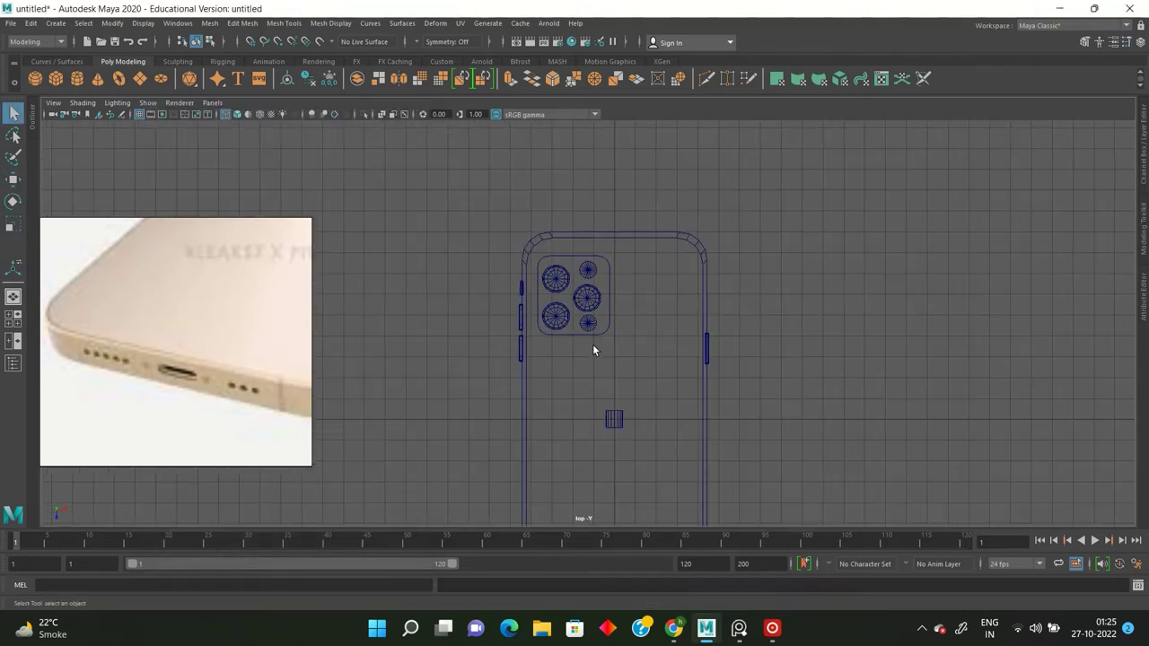
Tumble to a low perspective angle and select the small cylinder beneath the phone.
key(space)
key(space)
key(space)
key(space)
alt+drag(766, 296, 580, 459)
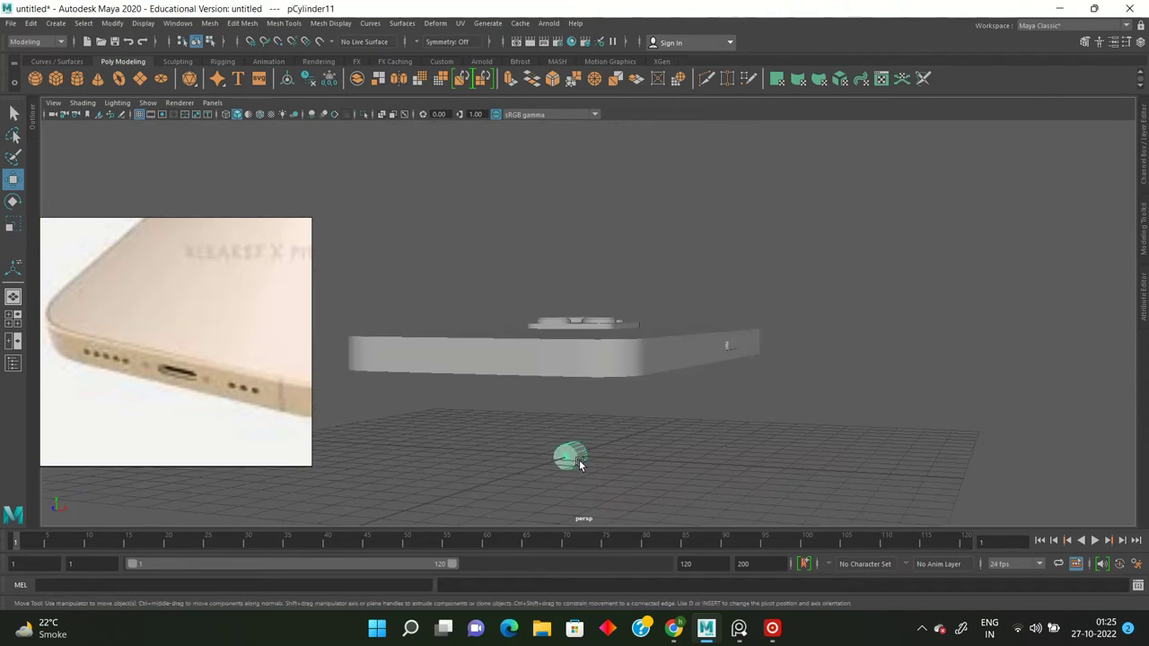
mouse_move(665, 399)
alt+mouse_down()
mouse_move(659, 366)
mouse_move(593, 416)
alt+mouse_up()
scroll(592, 416, up, 2)
click(561, 502)
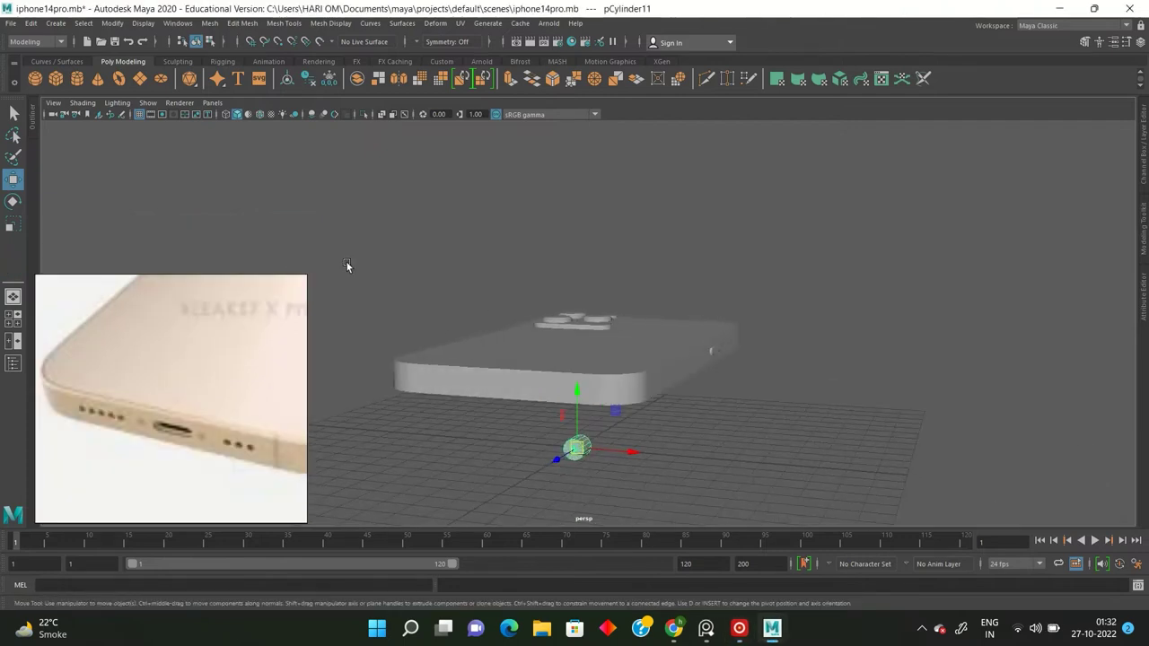
In the top view, move the cylinder down onto the phone's bottom edge.
key(space)
key(space)
scroll(583, 296, down, 2)
key(f)
scroll(686, 339, down, 3)
drag(587, 334, 610, 477)
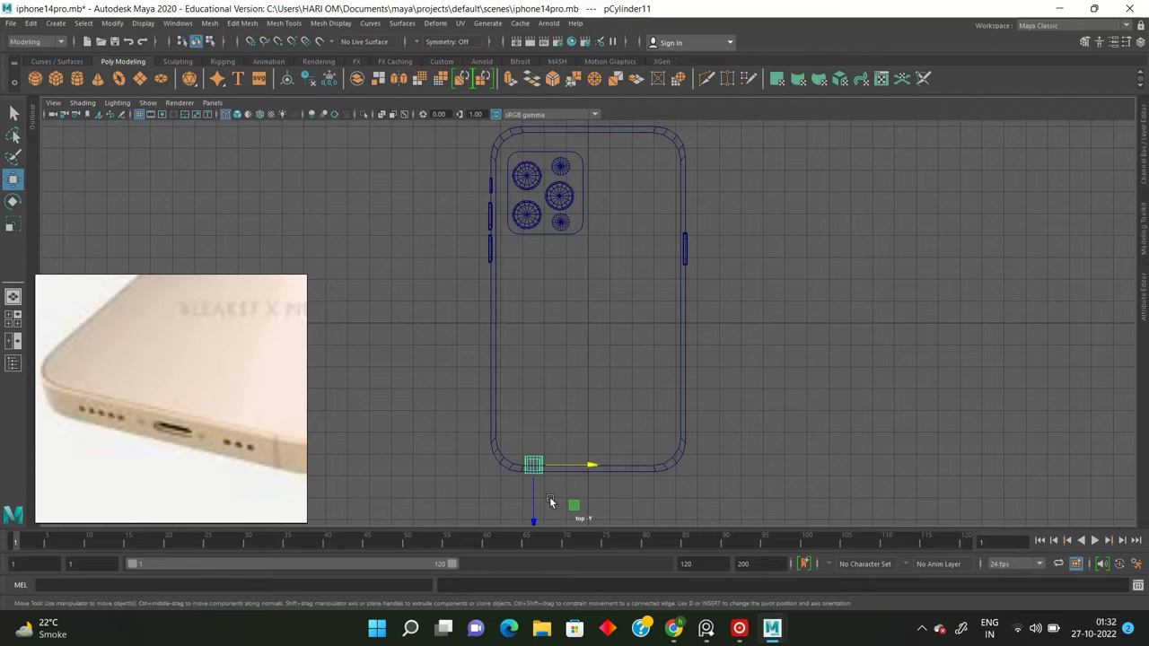
Slide the cylinder out through the phone's side in the perspective view.
key(space)
key(space)
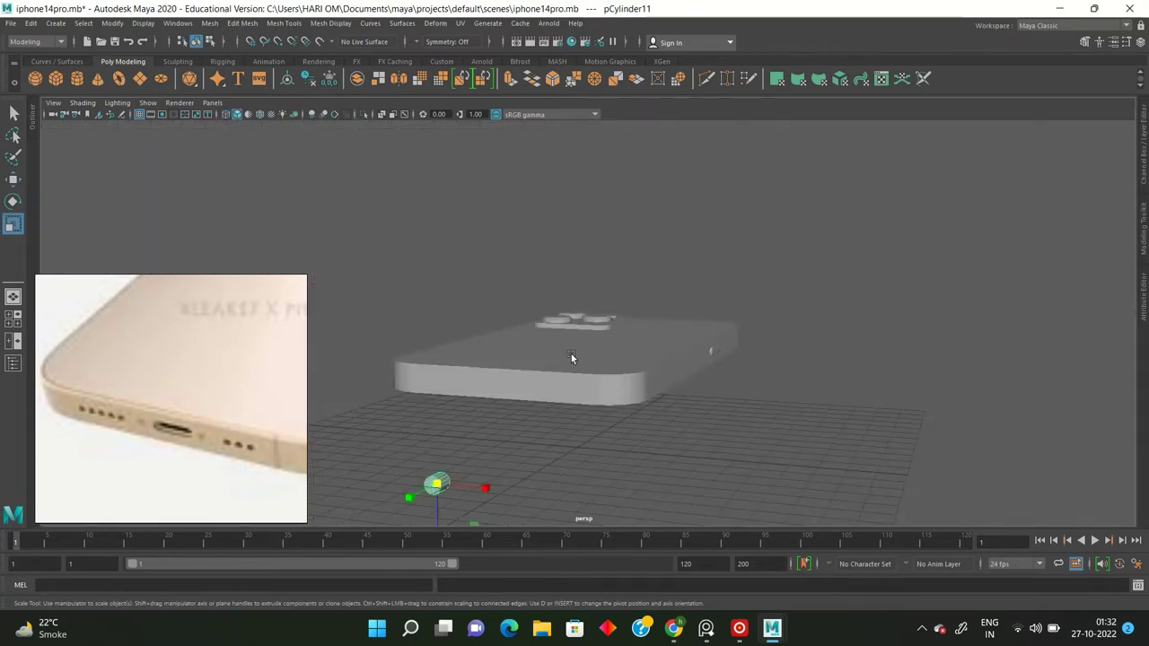
key(f)
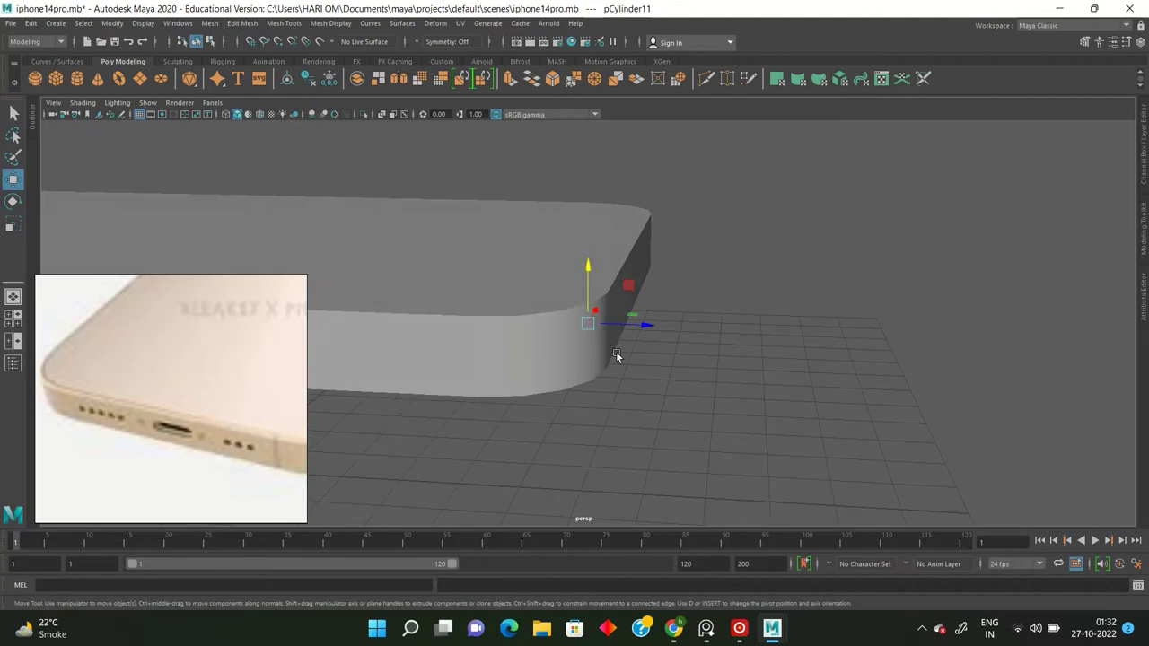
middle_drag(616, 356, 666, 347)
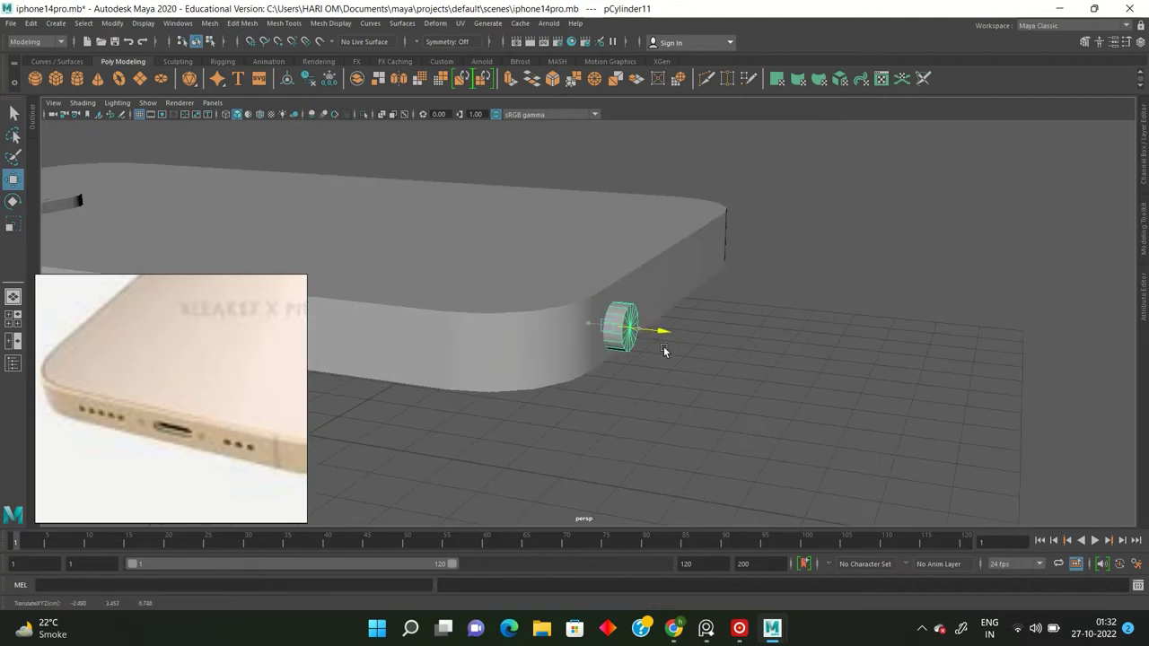
alt+drag(664, 350, 598, 375)
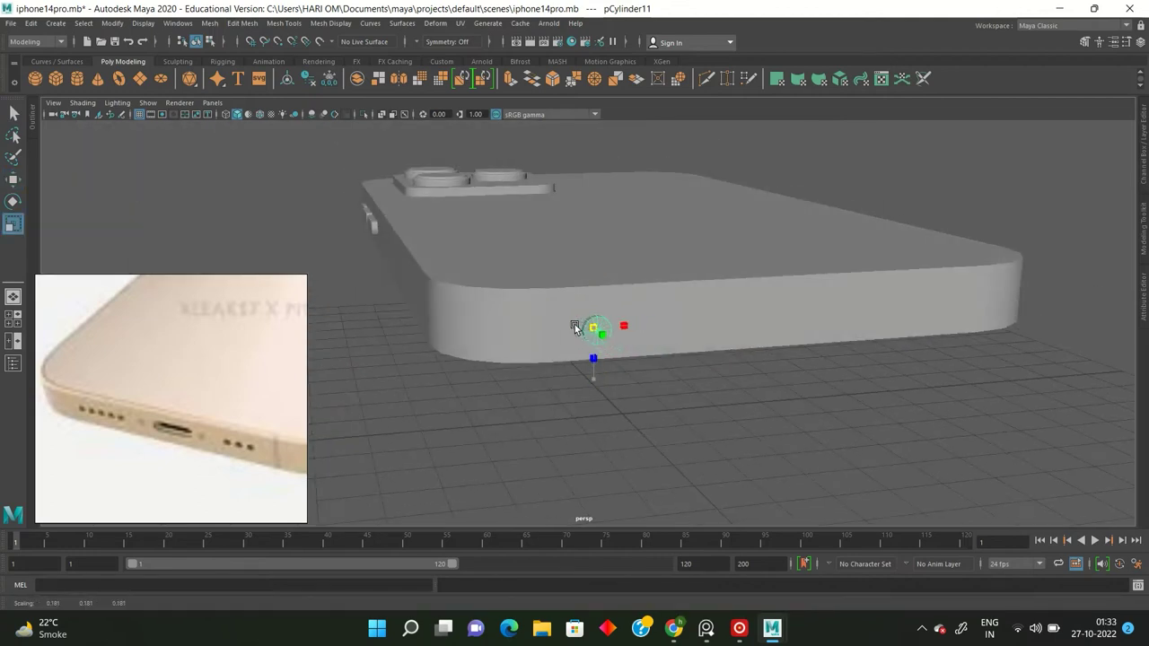
key(w)
mouse_move(576, 340)
alt+mouse_down()
mouse_move(539, 410)
mouse_move(593, 392)
mouse_move(577, 327)
mouse_move(594, 374)
alt+mouse_up()
Check the cylinder's placement in wireframe from the front and four-view layout.
key(space)
key(space)
key(f)
key(4)
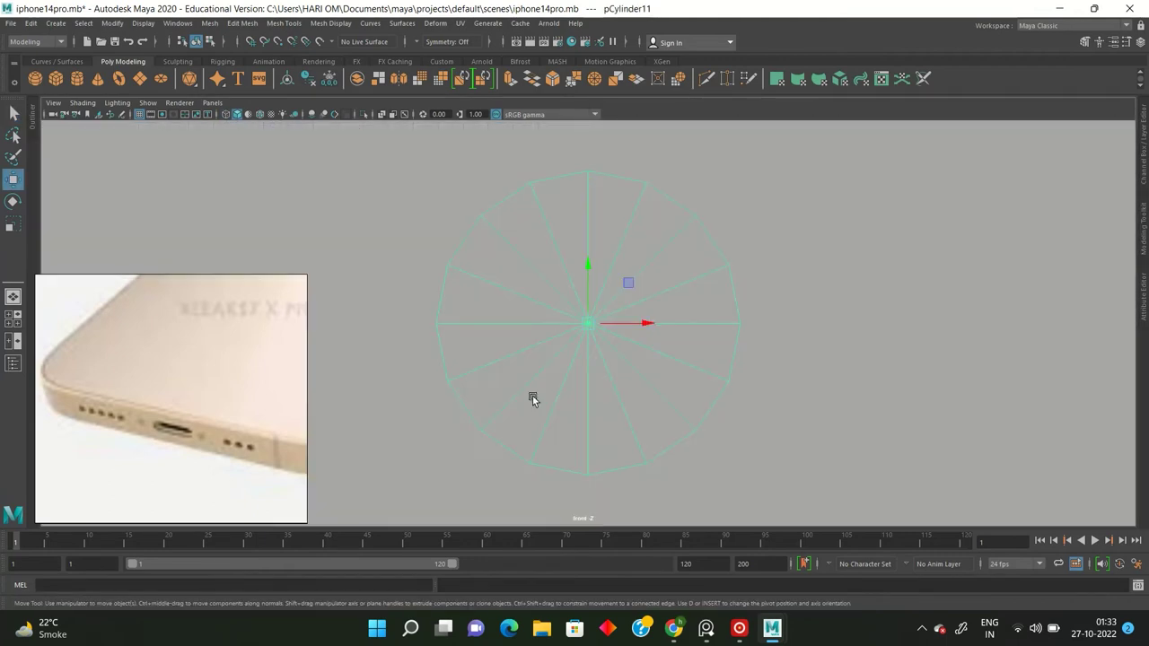
scroll(532, 395, down, 5)
key(space)
key(space)
scroll(769, 390, up, 5)
scroll(704, 368, down, 3)
key(space)
key(space)
scroll(563, 310, up, 5)
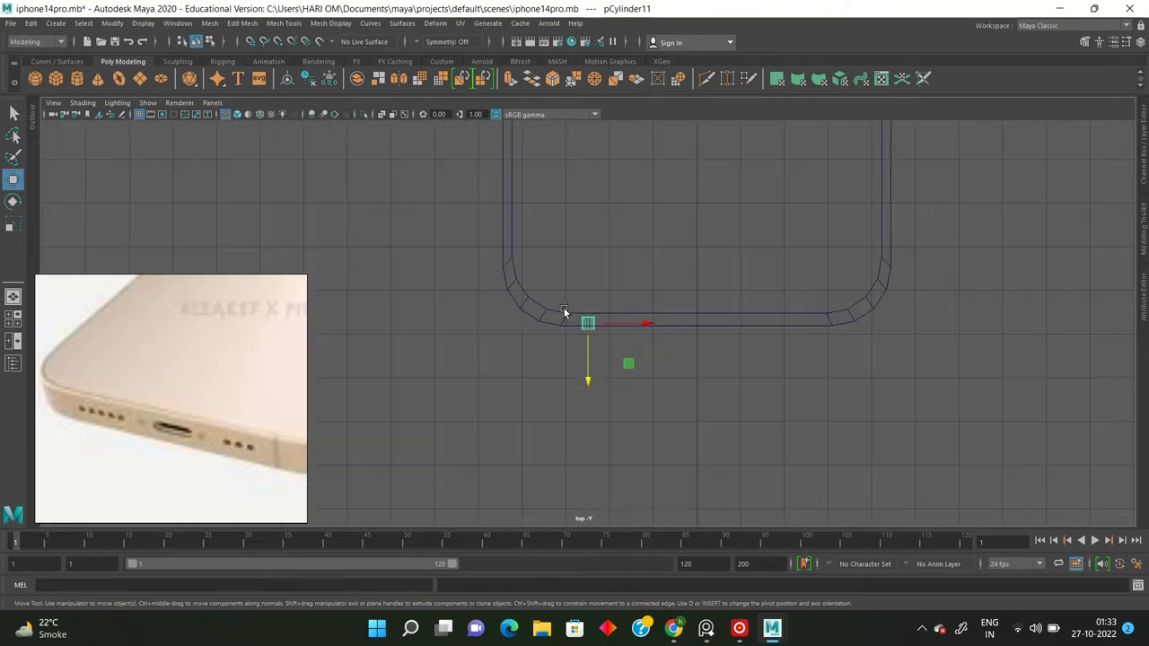
scroll(566, 312, up, 2)
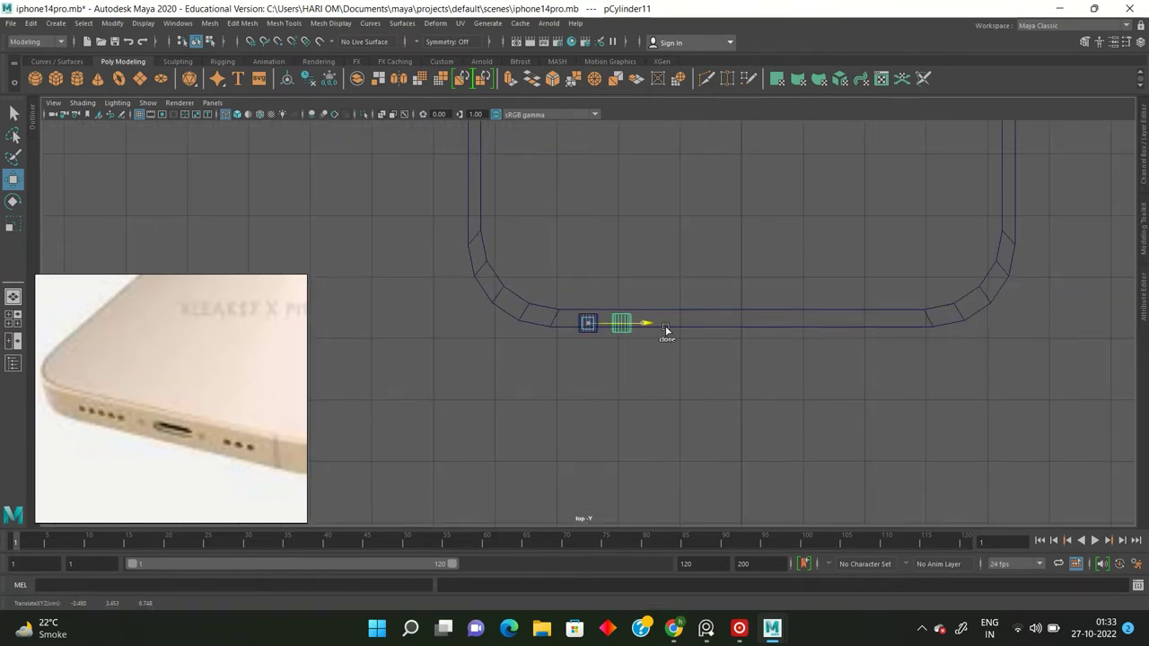
Duplicate the cylinder along the edge with Shift+D, undoing the two surplus copies.
key(shift+d)
key(shift+d)
key(space)
key(space)
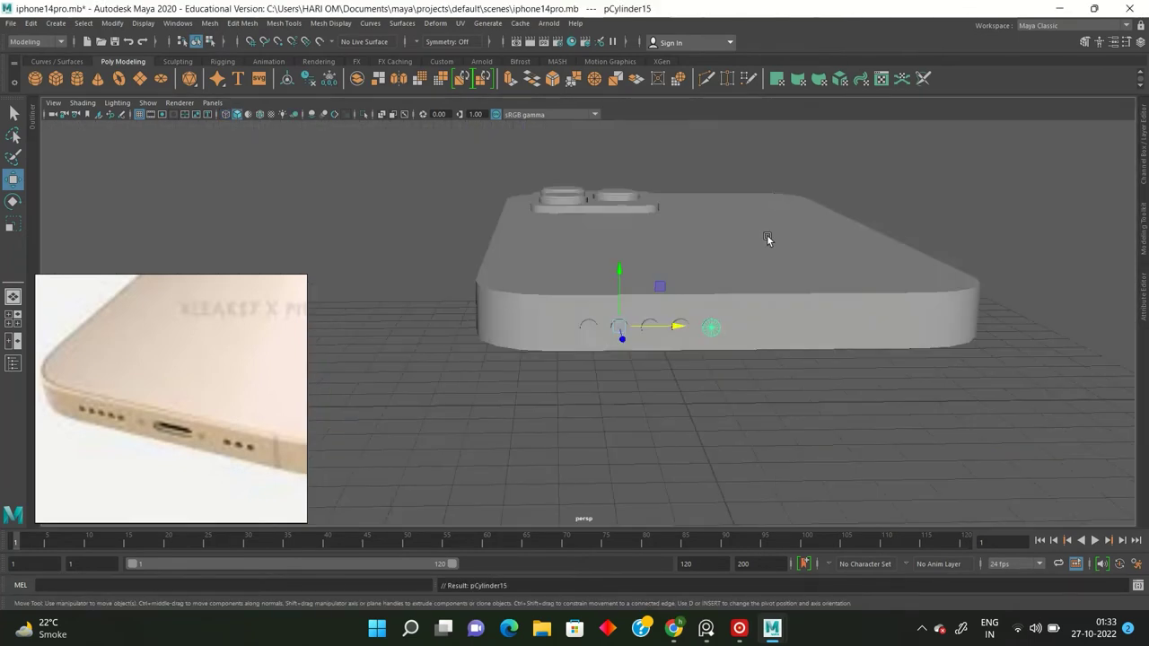
scroll(767, 234, up, 5)
key(q)
key(ctrl+z)
key(ctrl+z)
key(ctrl+z)
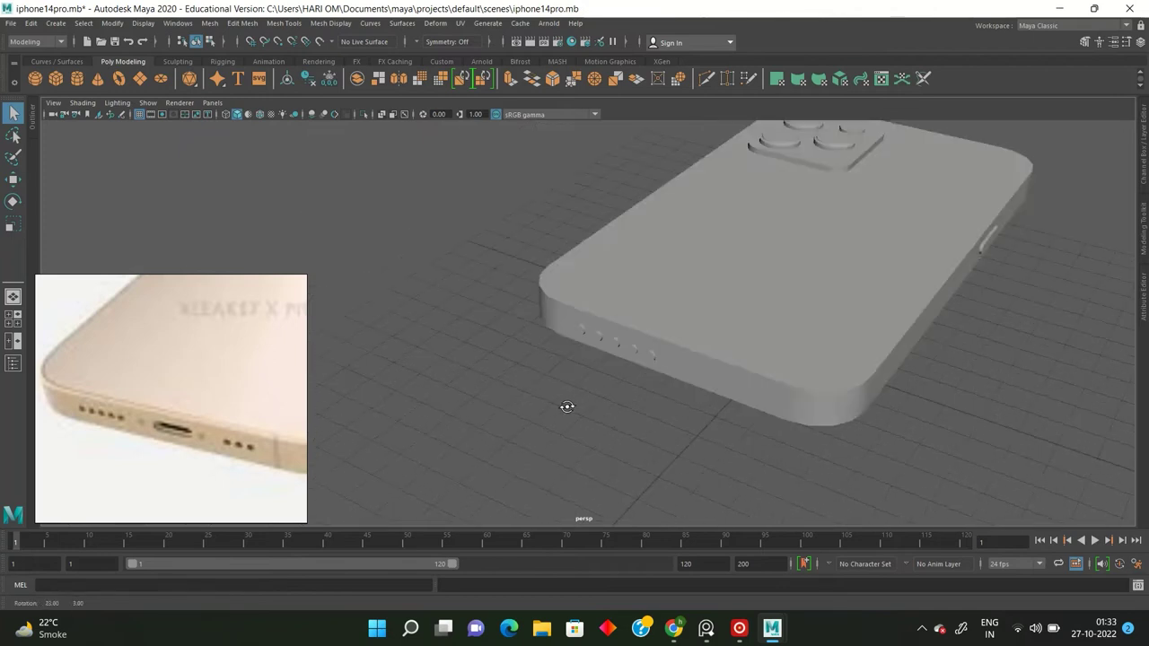
key(ctrl+z)
key(ctrl+z)
key(ctrl+z)
key(ctrl+z)
key(ctrl+z)
key(ctrl+z)
key(ctrl+z)
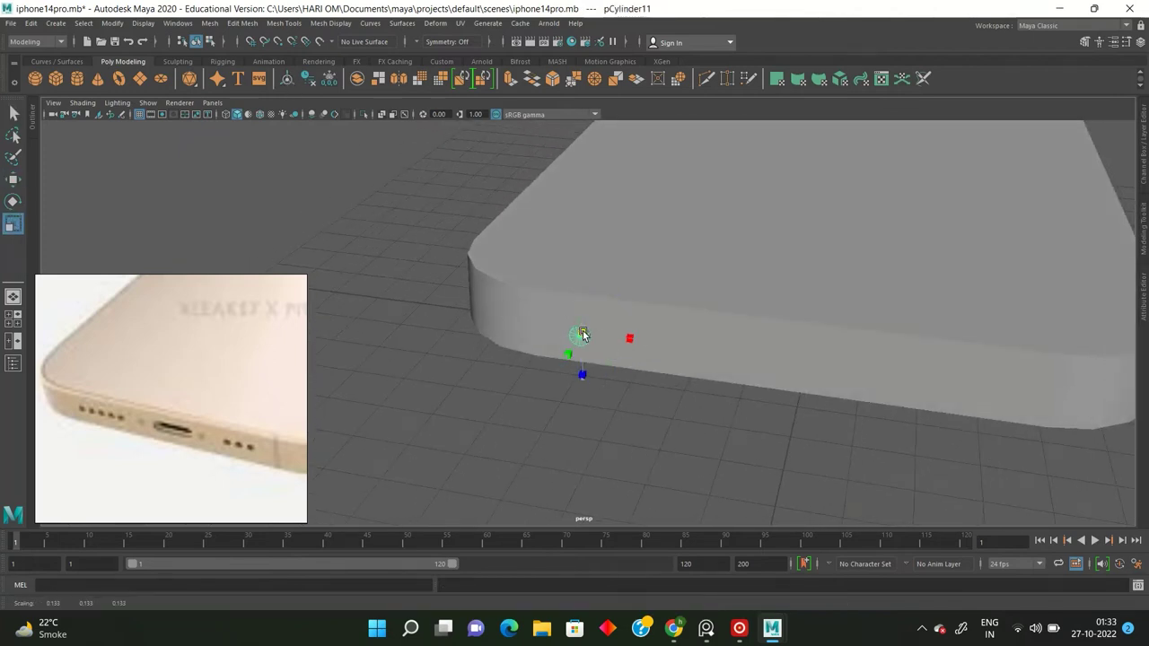
Move the cylinder copies along the bottom edge in the top view.
key(w)
alt+drag(585, 345, 624, 358)
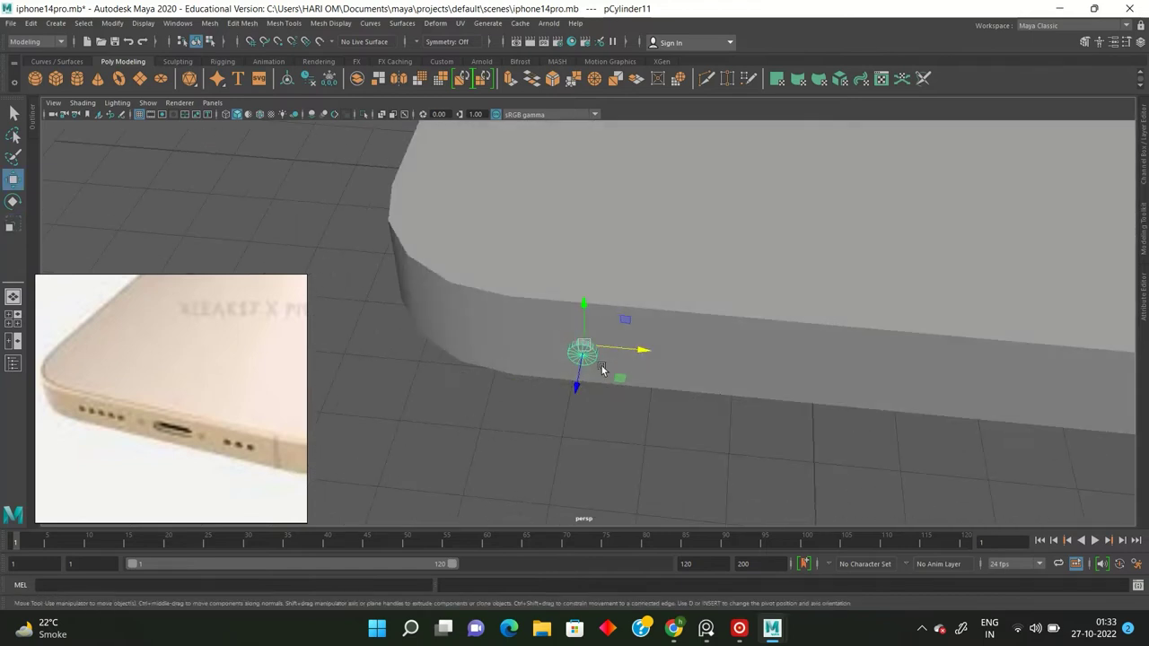
key(w)
key(space)
drag(581, 338, 584, 305)
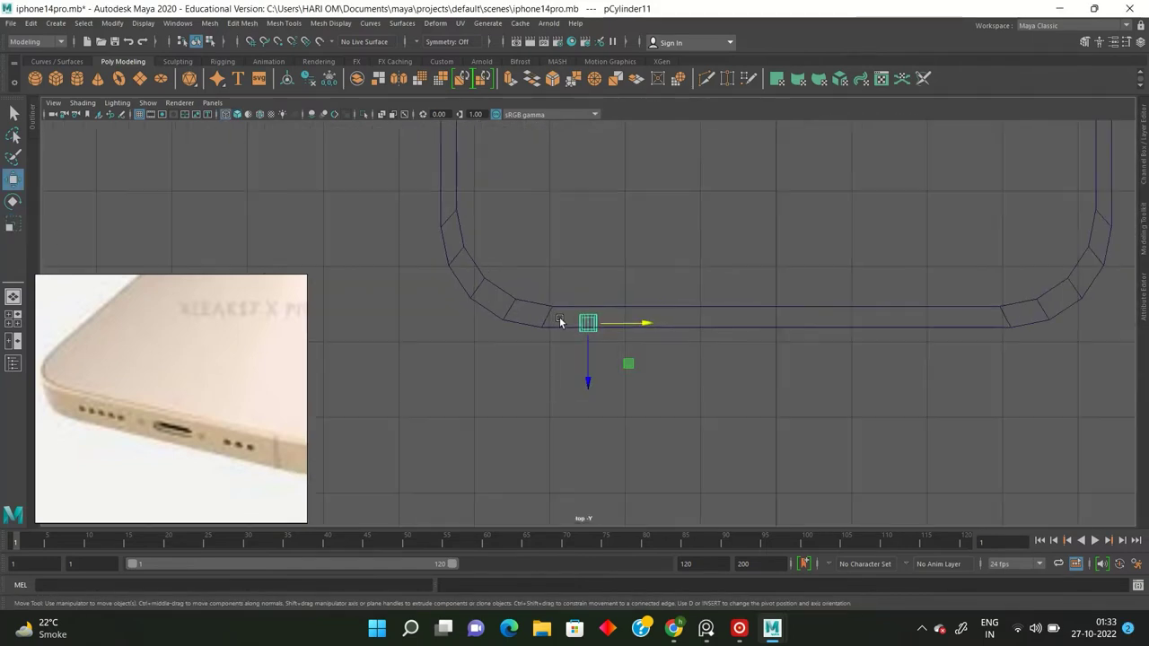
click(584, 342)
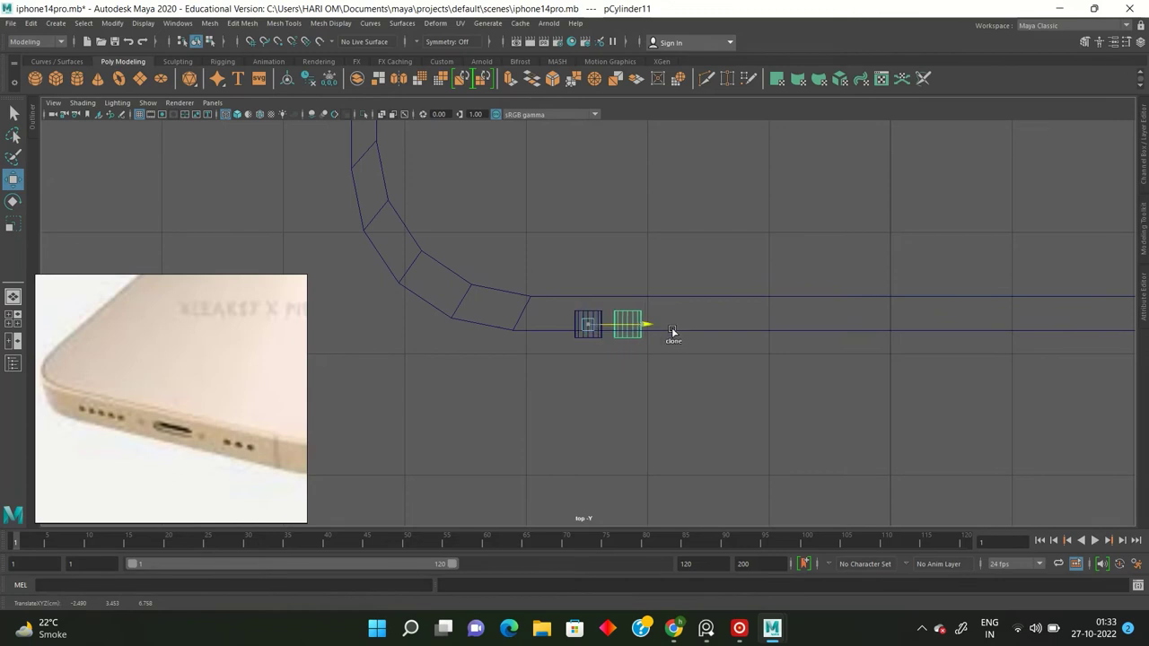
scroll(771, 345, down, 5)
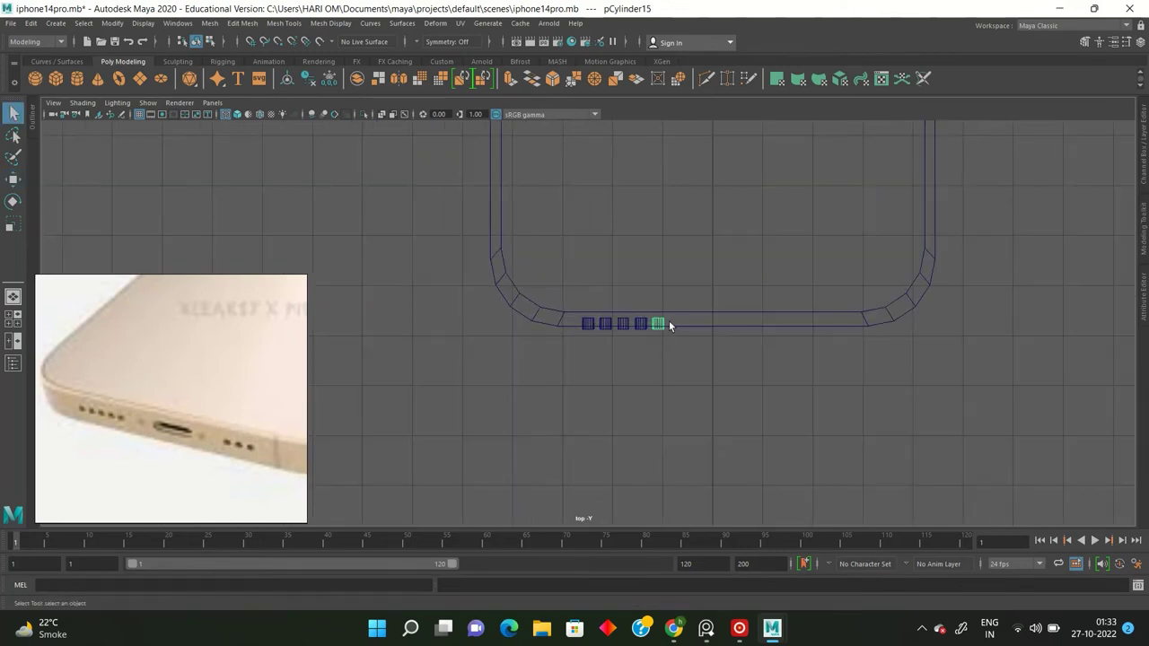
key(space)
Select the hole copy on the right side of the bottom edge and frame it.
key(space)
alt+drag(835, 250, 622, 286)
key(w)
key(space)
key(space)
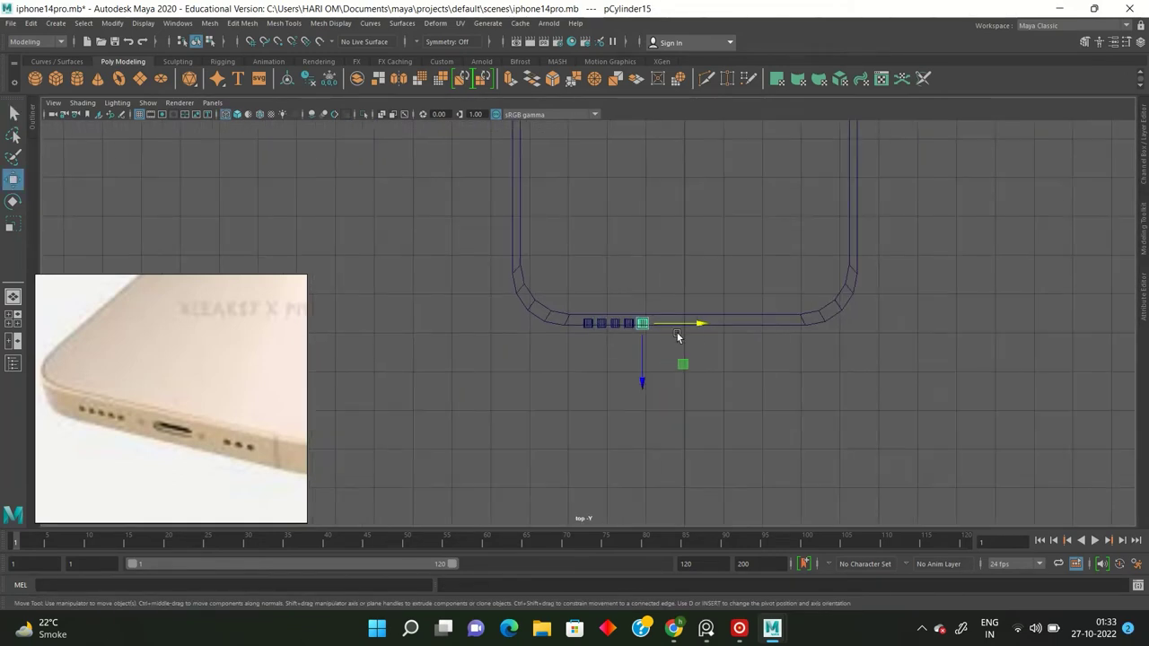
click(816, 341)
scroll(815, 348, up, 1)
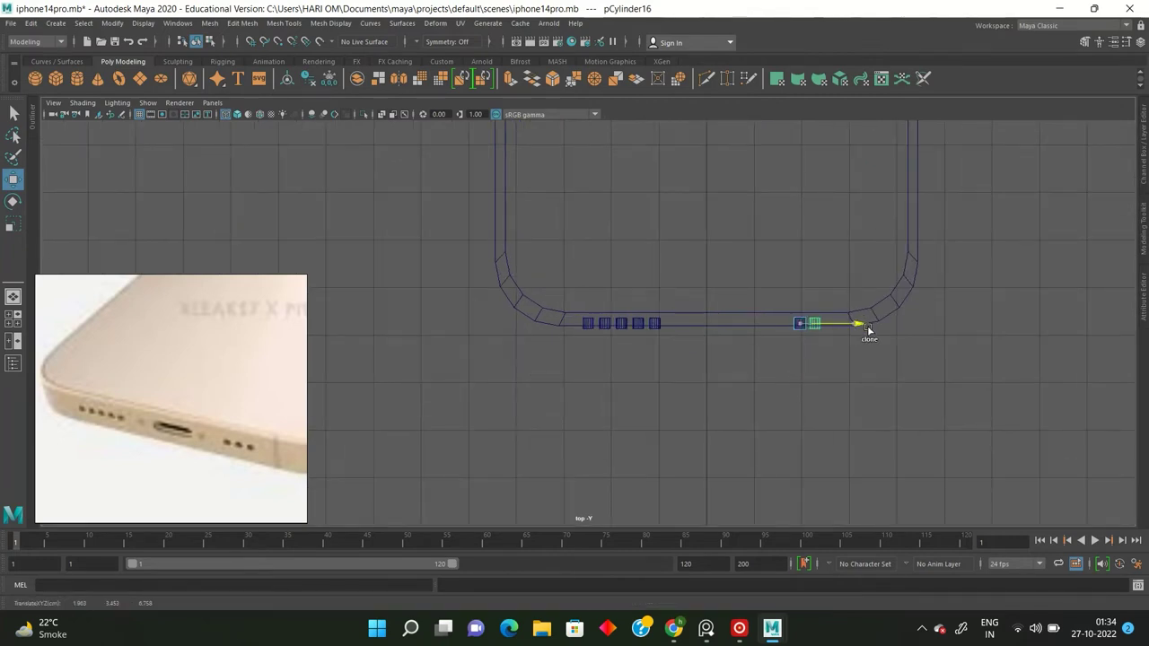
key(space)
key(space)
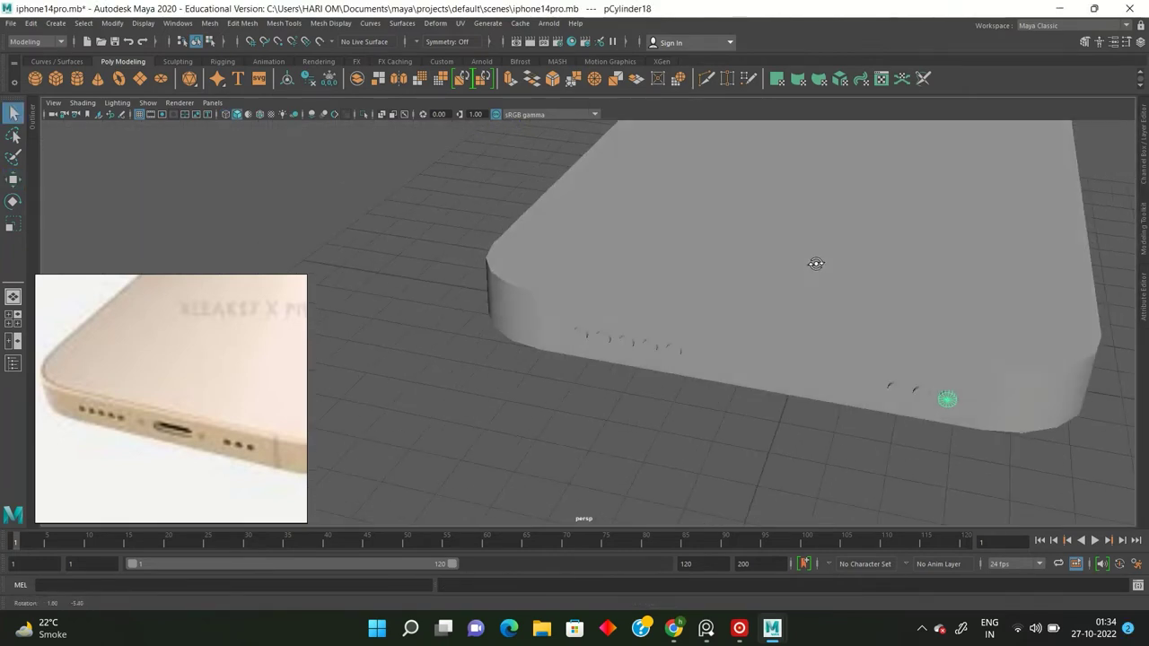
key(f)
scroll(744, 258, down, 5)
scroll(613, 316, up, 3)
Add a new polygon cube for the charging port.
alt+drag(614, 321, 628, 359)
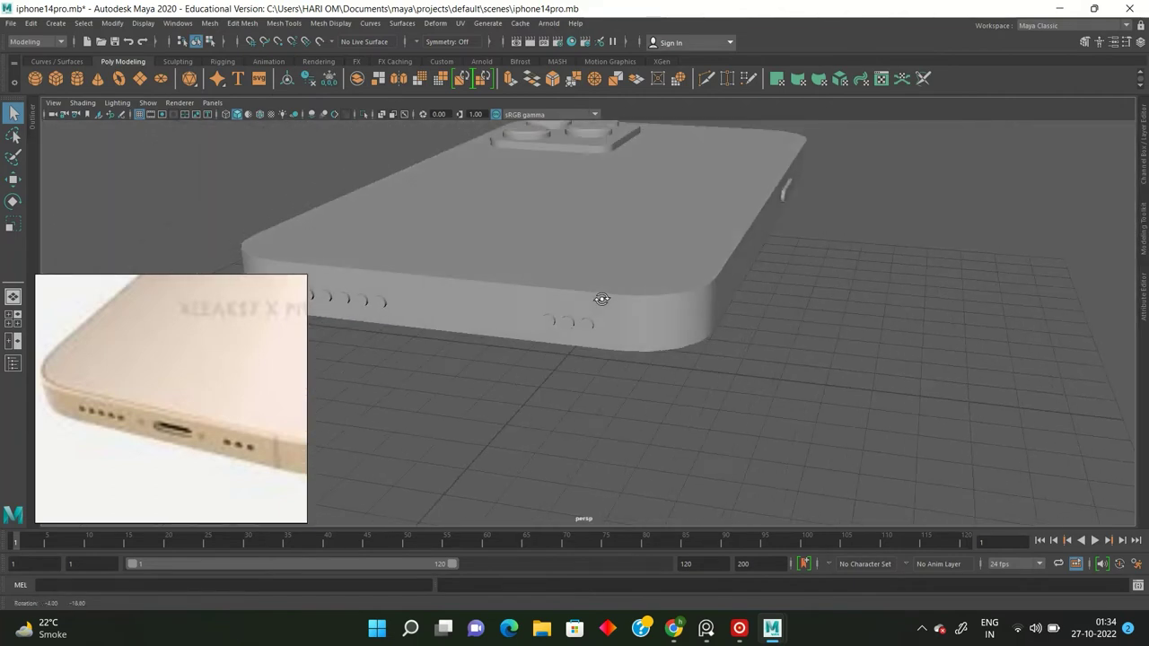
scroll(195, 402, down, 3)
scroll(202, 367, up, 3)
scroll(217, 316, down, 2)
scroll(167, 392, up, 3)
scroll(507, 436, down, 3)
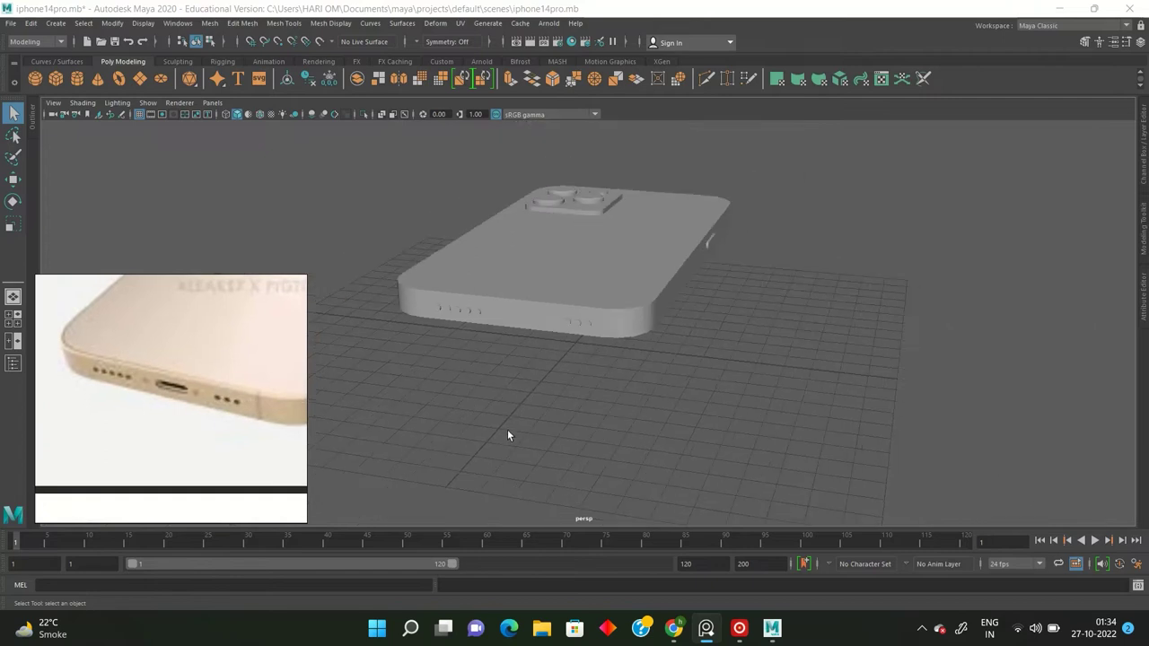
alt+drag(507, 424, 508, 392)
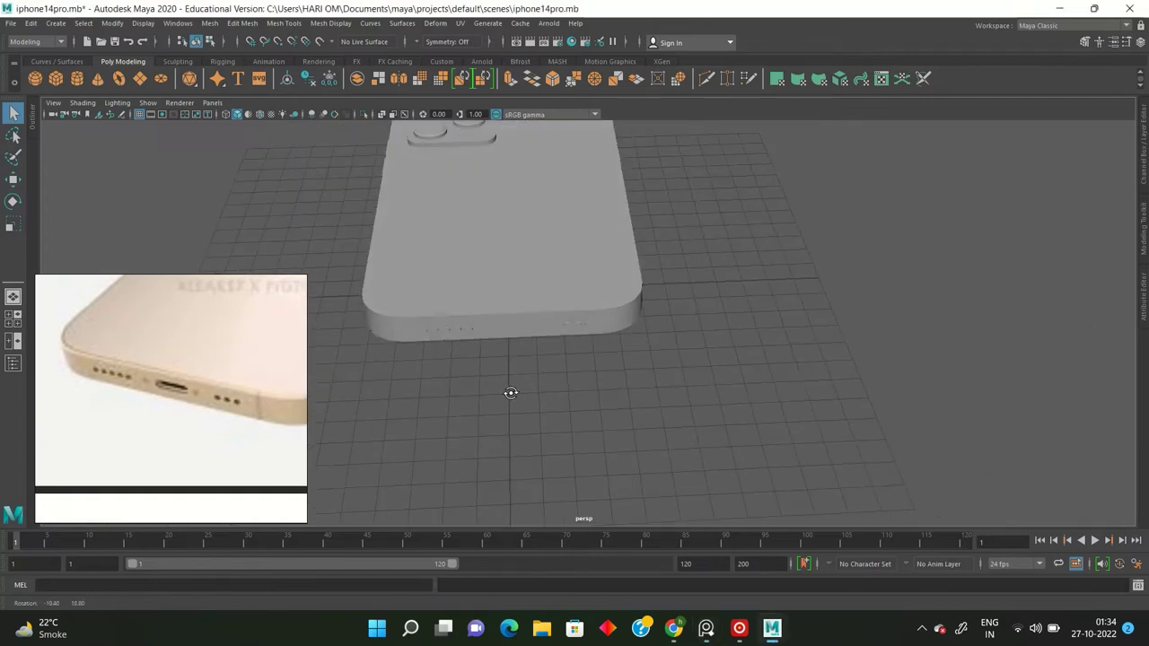
shift+right_click(498, 382)
click(496, 414)
key(w)
key(space)
key(space)
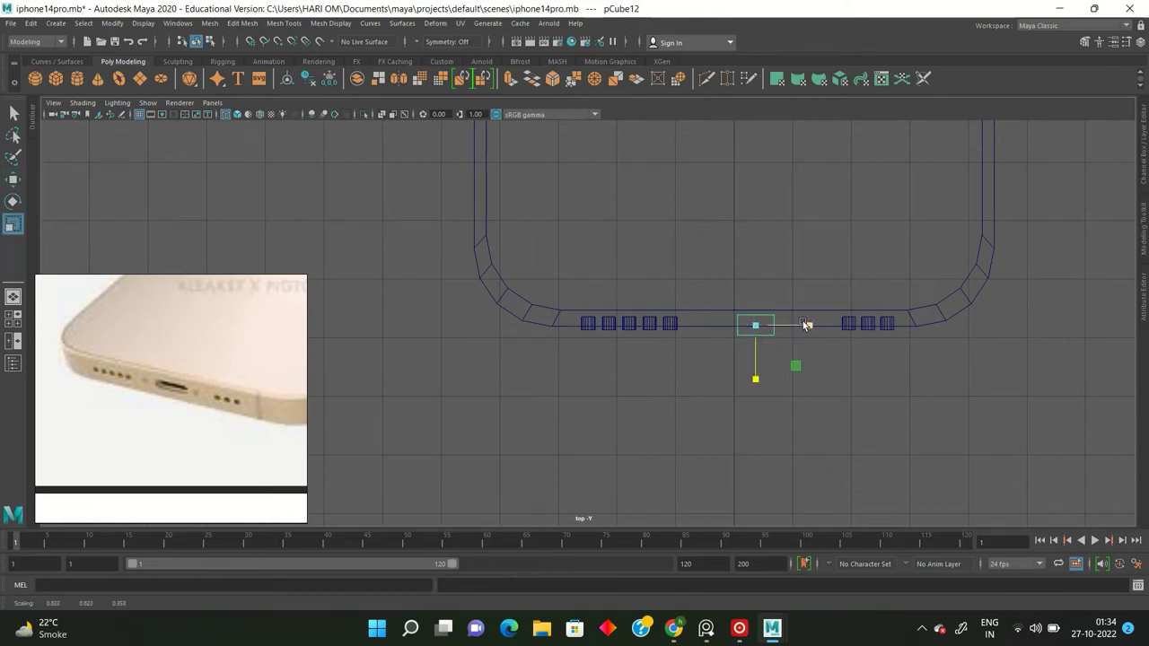
Frame the new cube and flatten it by shrinking its height.
key(space)
key(space)
alt+drag(794, 328, 536, 344)
key(f)
scroll(590, 287, down, 3)
alt+drag(592, 379, 638, 358)
drag(579, 284, 598, 306)
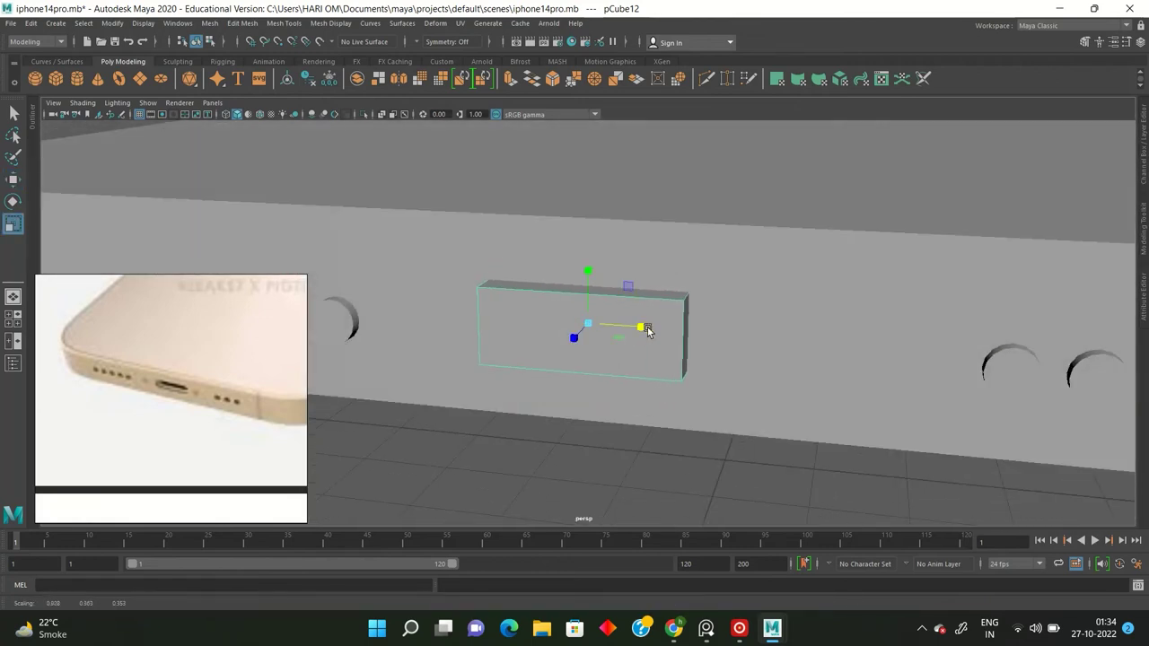
Scale the block's edges so it fits into the phone's bottom edge.
scroll(646, 331, down, 5)
scroll(646, 331, up, 6)
scroll(647, 331, down, 5)
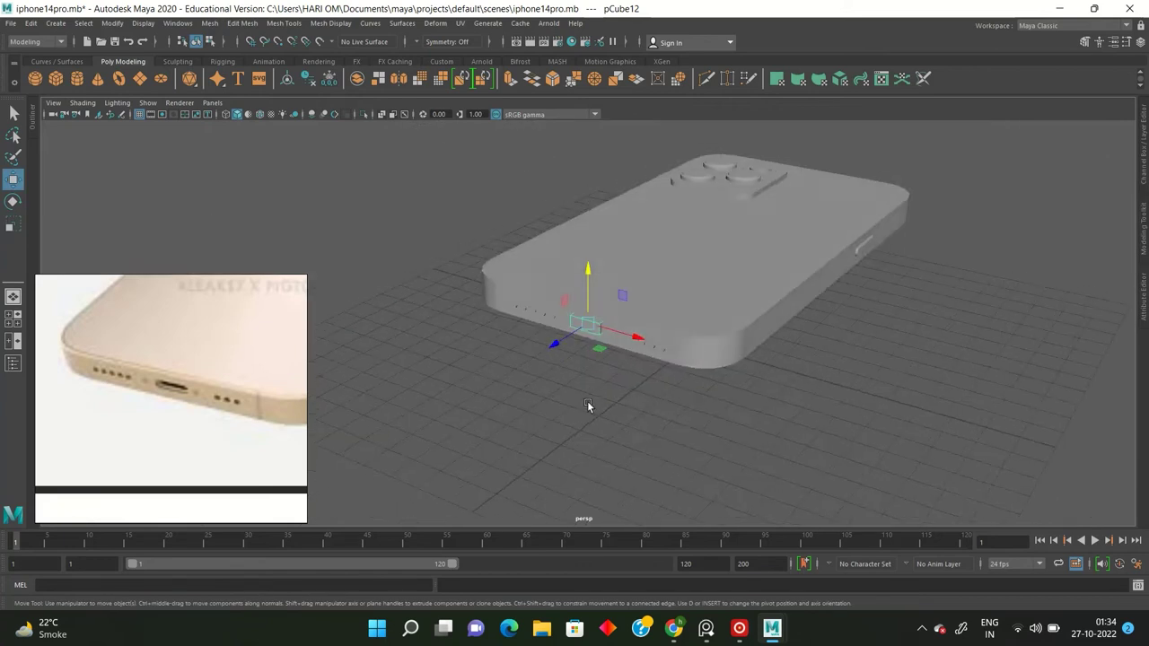
alt+drag(587, 400, 628, 381)
scroll(628, 380, up, 2)
scroll(618, 362, up, 3)
mouse_move(603, 326)
alt+mouse_down()
mouse_move(582, 351)
mouse_move(563, 333)
alt+mouse_up()
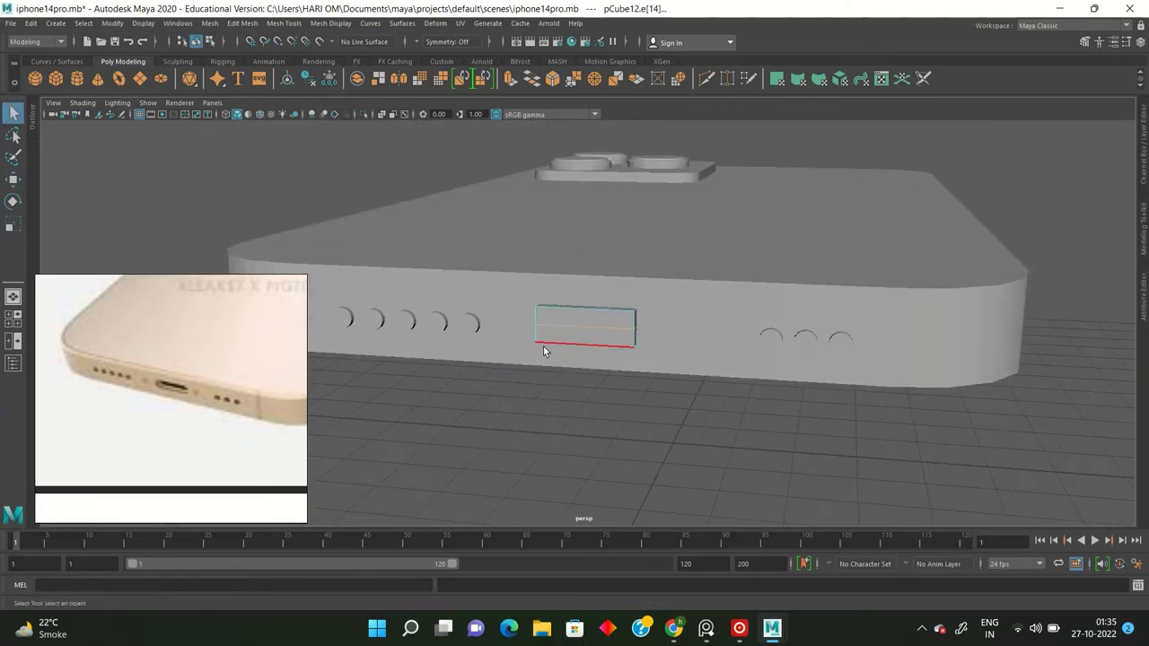
key(r)
scroll(619, 332, up, 2)
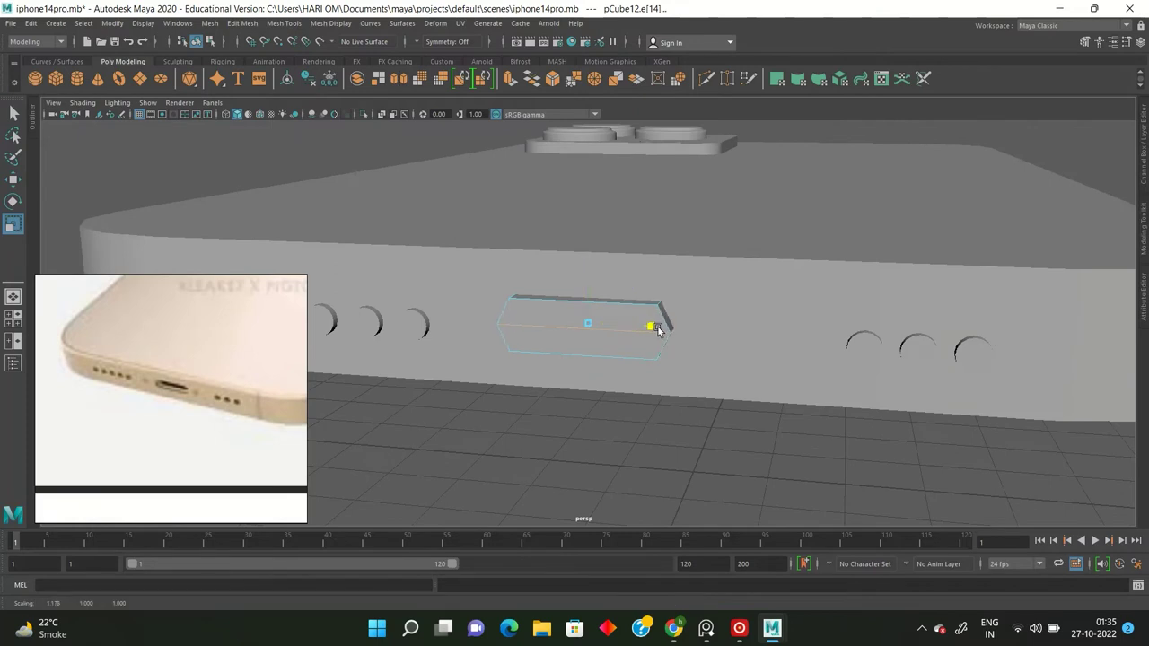
alt+drag(659, 330, 616, 354)
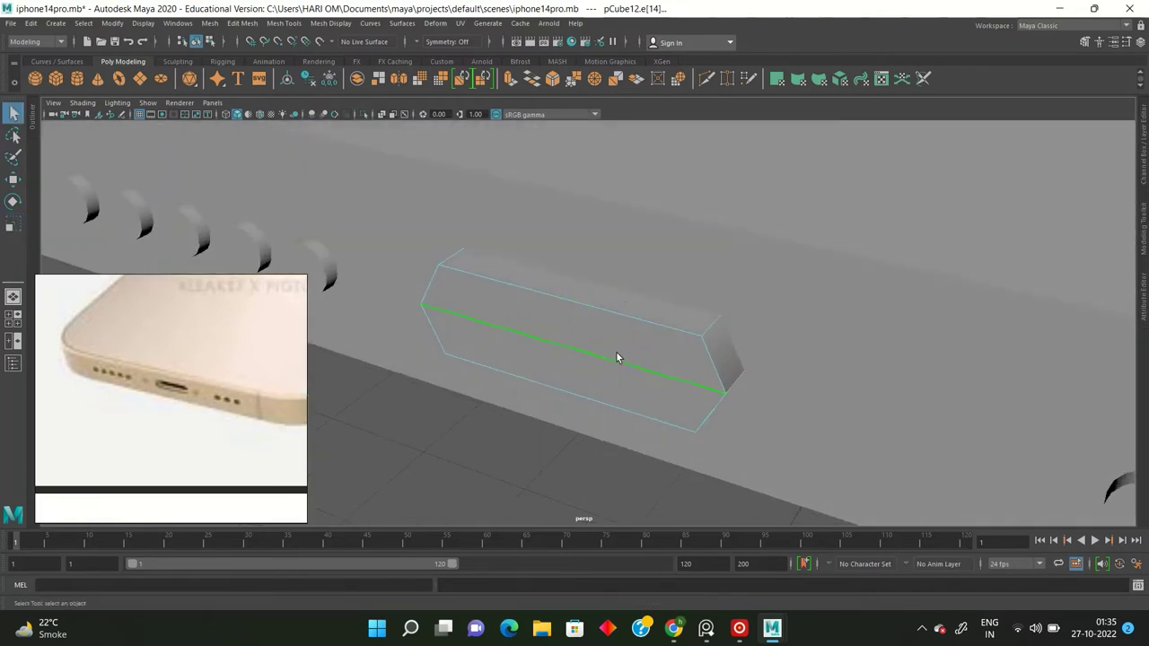
scroll(579, 324, up, 2)
key(q)
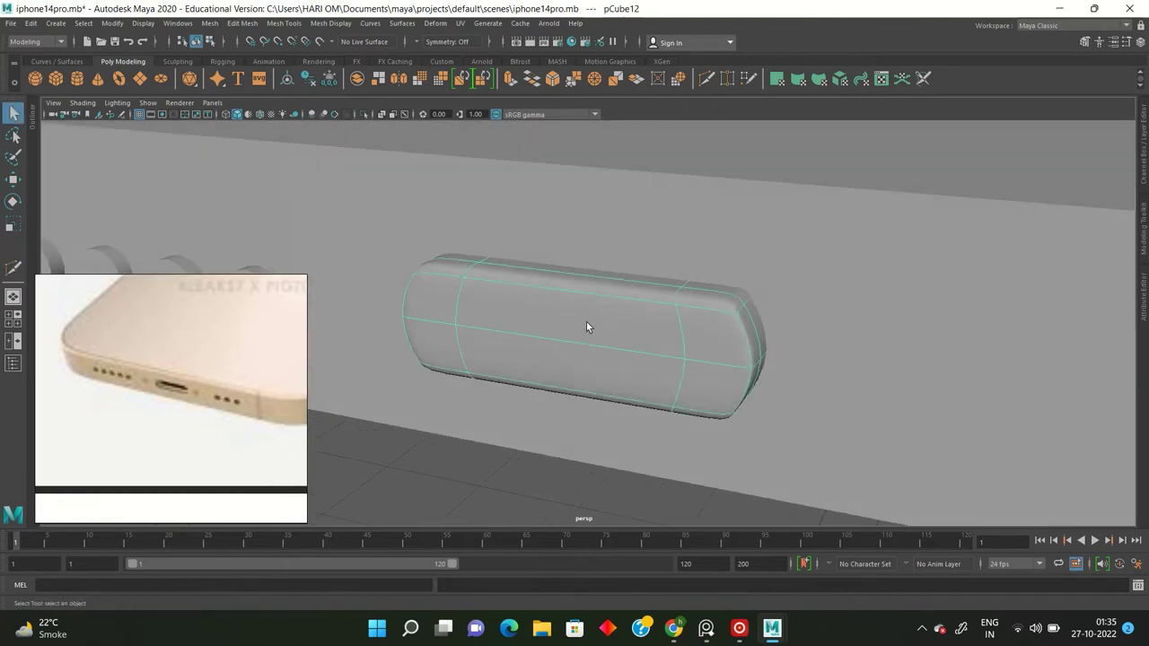
scroll(586, 321, down, 3)
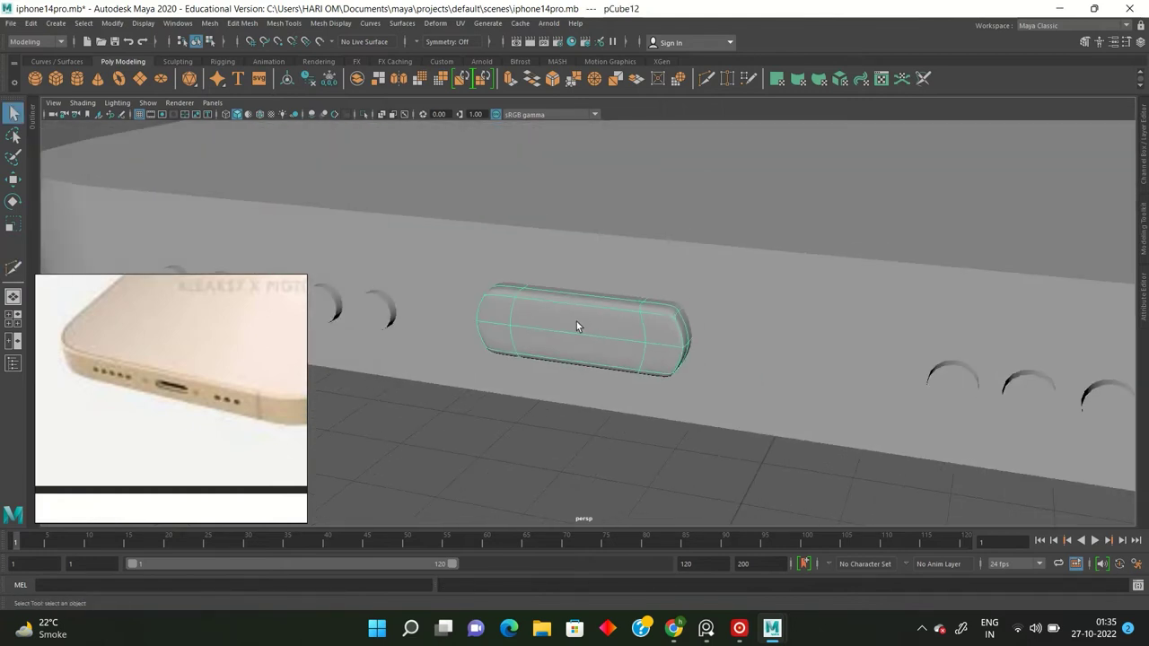
Resize the block, clear the selection, then reselect the charging-port block.
key(r)
mouse_move(589, 326)
alt+mouse_down()
mouse_move(599, 346)
mouse_move(550, 414)
mouse_move(601, 422)
alt+mouse_up()
click(550, 414)
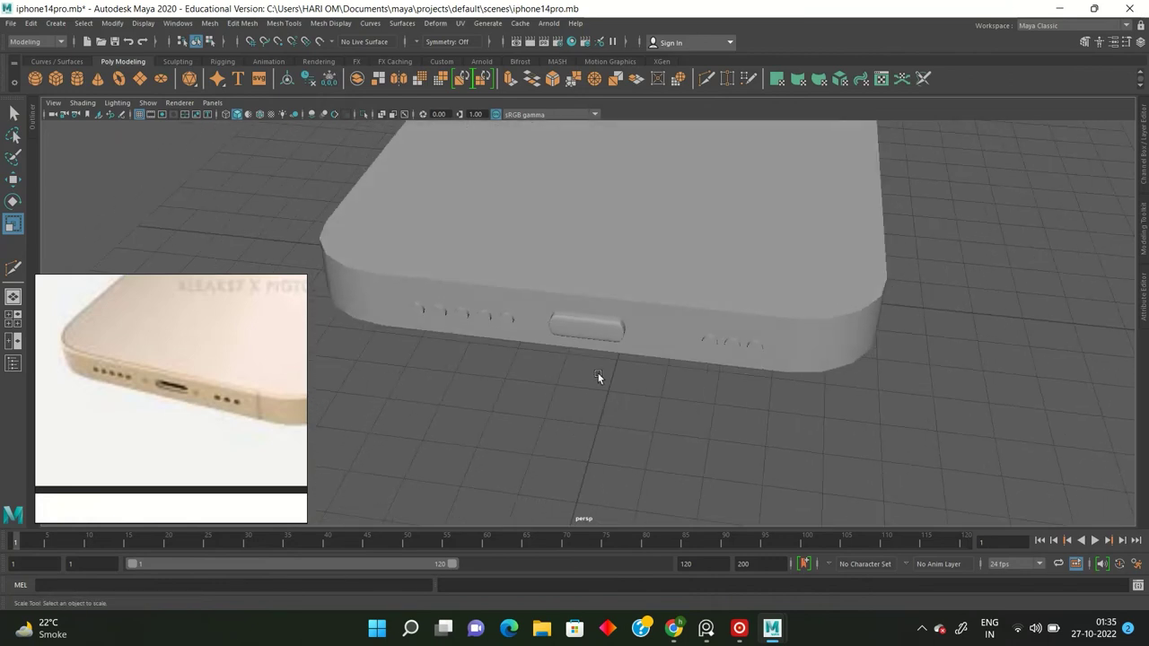
key(q)
click(590, 326)
Switch to wireframe and adjust the port block near the phone's bottom edge.
key(4)
key(w)
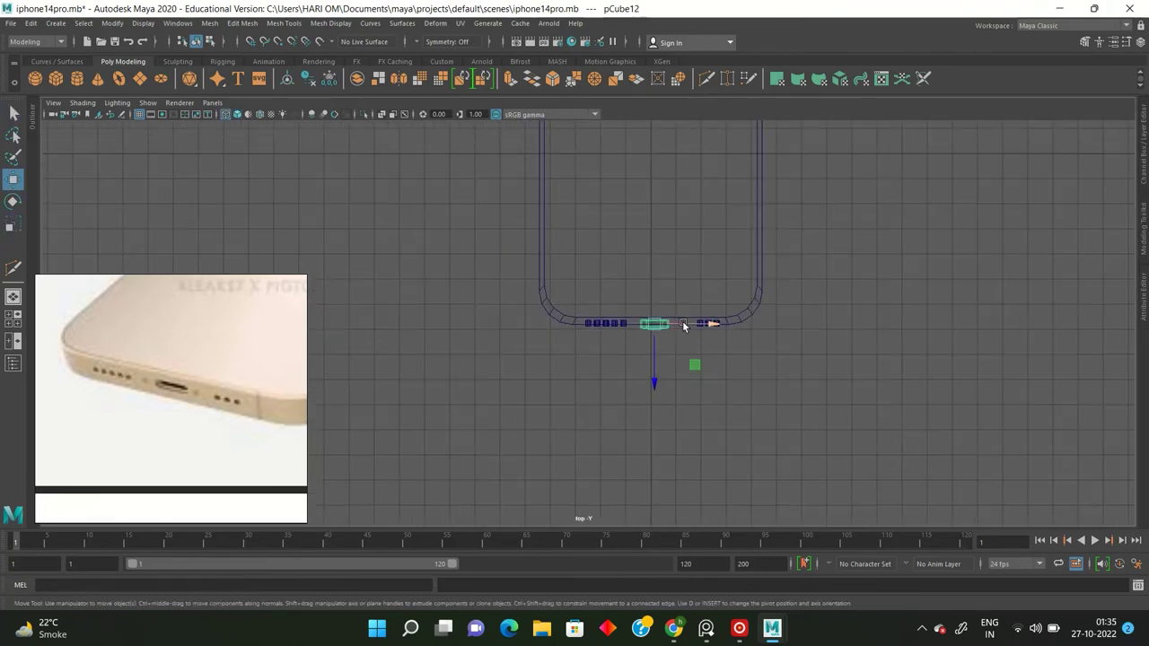
scroll(660, 273, down, 3)
key(space)
key(space)
mouse_move(756, 235)
alt+mouse_down()
mouse_move(404, 287)
mouse_move(610, 335)
mouse_move(654, 359)
alt+mouse_up()
key(r)
alt+drag(608, 395, 569, 423)
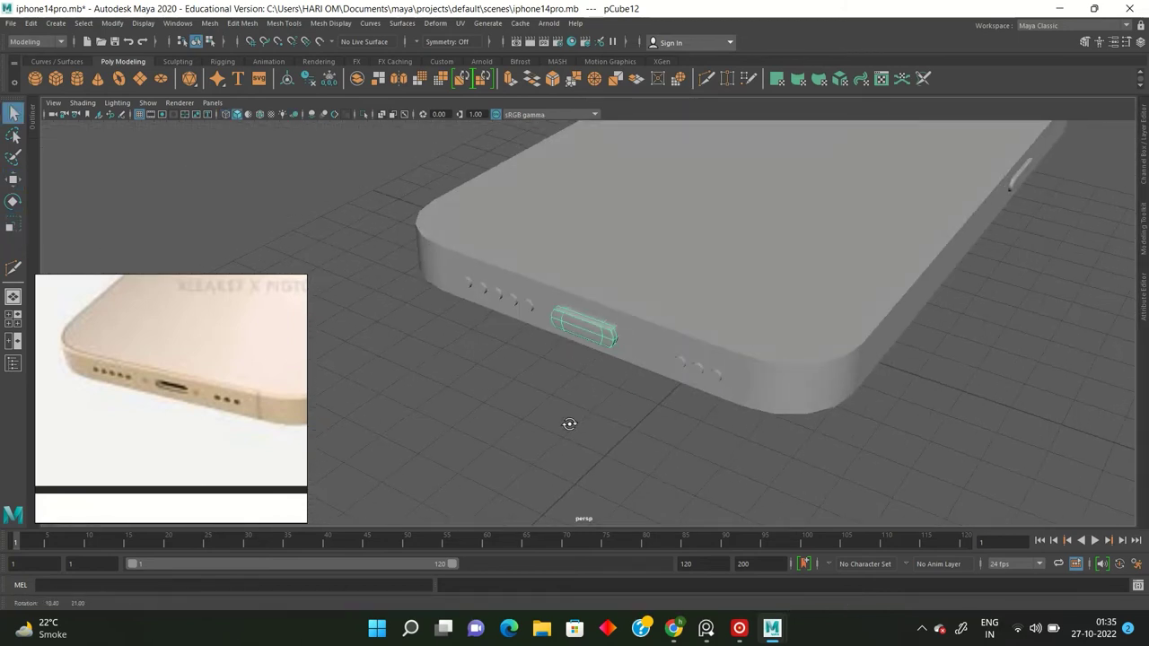
key(w)
scroll(615, 361, down, 3)
mouse_move(616, 362)
alt+mouse_down()
mouse_move(597, 343)
mouse_move(584, 363)
mouse_move(539, 345)
mouse_move(512, 374)
alt+mouse_up()
Insert an extra edge loop into the port block with Multi-Cut and preview smoothing with 3.
key(q)
key(1)
key(y)
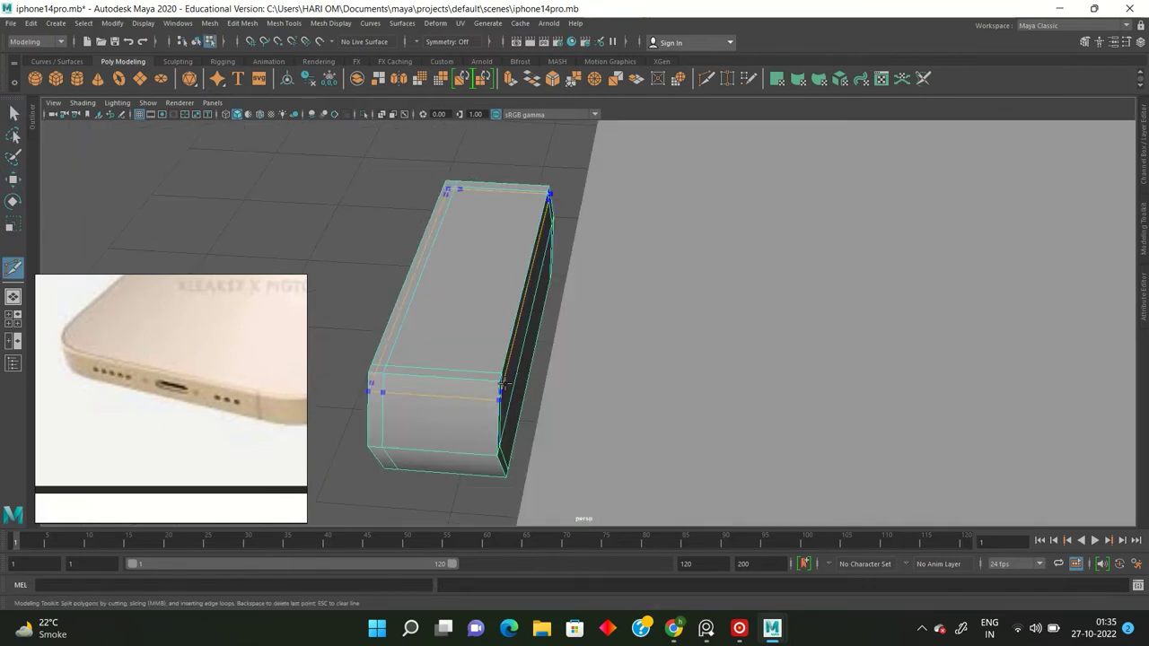
key(q)
key(3)
Slide the port block sideways along the phone's bottom edge.
alt+drag(467, 377, 485, 398)
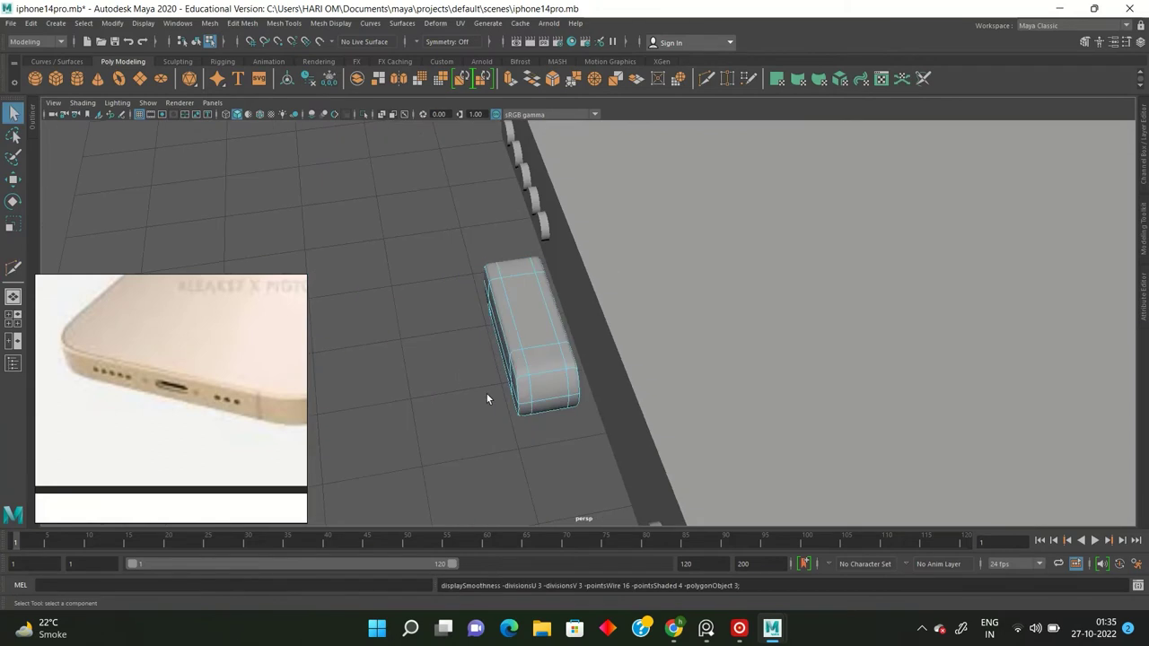
click(532, 356)
key(w)
mouse_move(535, 304)
alt+mouse_down()
mouse_move(512, 339)
mouse_move(461, 346)
mouse_move(487, 341)
alt+mouse_up()
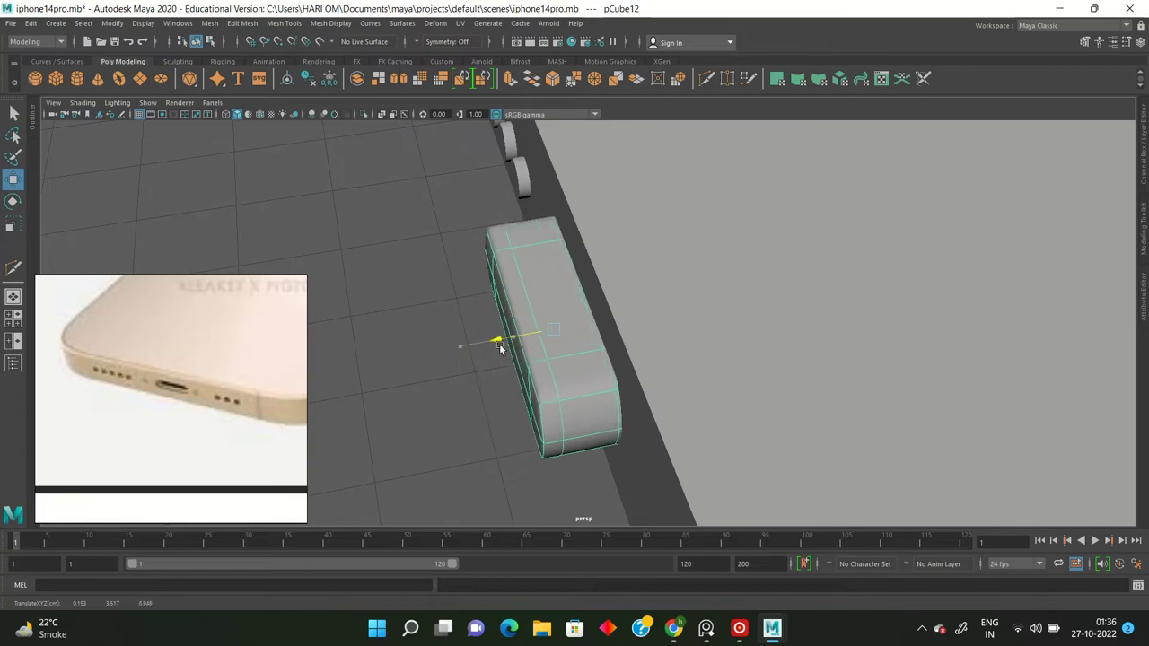
key(q)
Add a speaker-hole cylinder to the selection alongside the port block.
mouse_move(411, 386)
alt+mouse_down()
mouse_move(590, 328)
mouse_move(576, 329)
alt+mouse_up()
scroll(576, 329, up, 3)
shift+click(410, 323)
scroll(480, 323, down, 4)
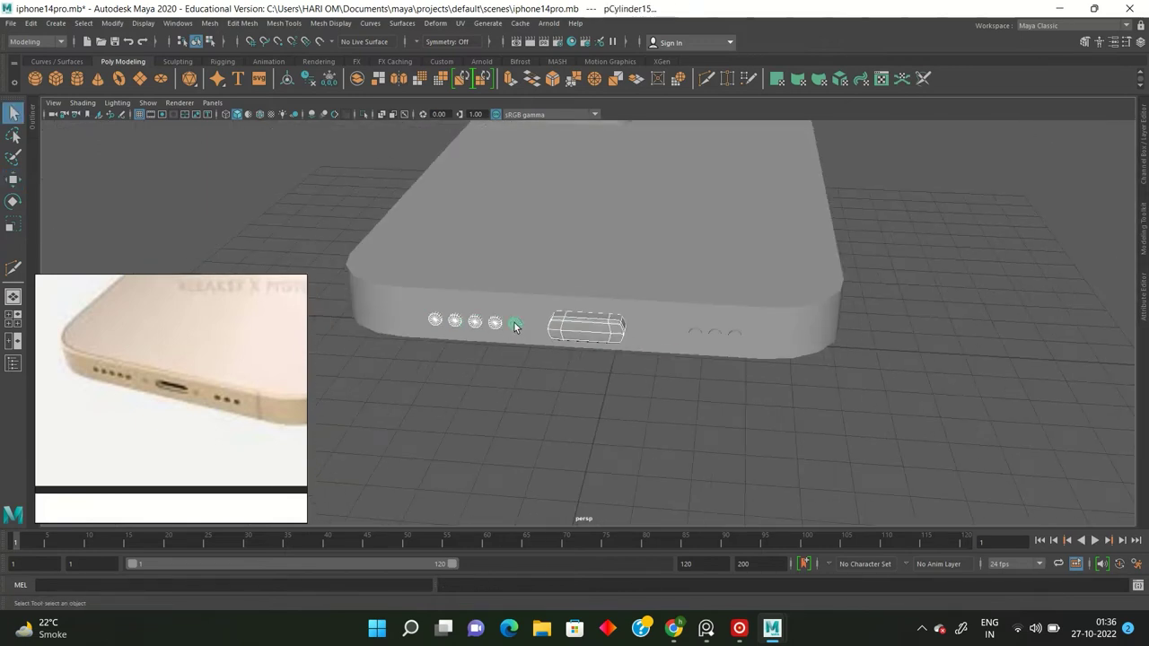
Try a Boolean Difference of the phone body with the hole and port cutters, then undo it.
click(357, 78)
scroll(613, 298, down, 1)
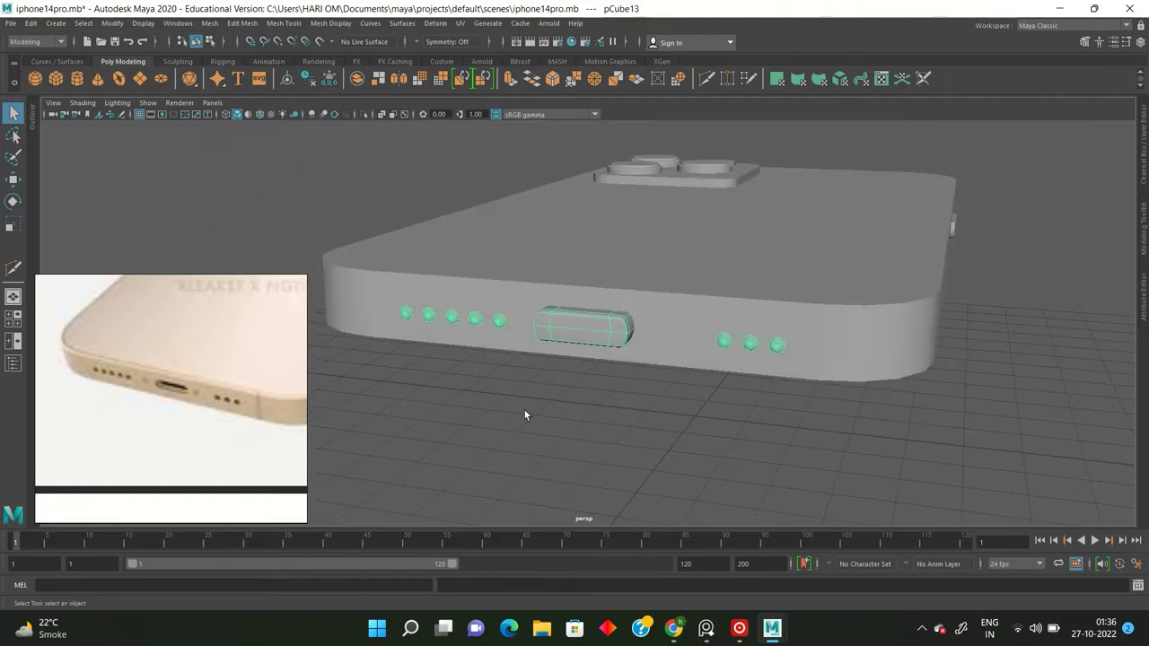
scroll(612, 298, down, 3)
scroll(719, 385, up, 4)
click(674, 308)
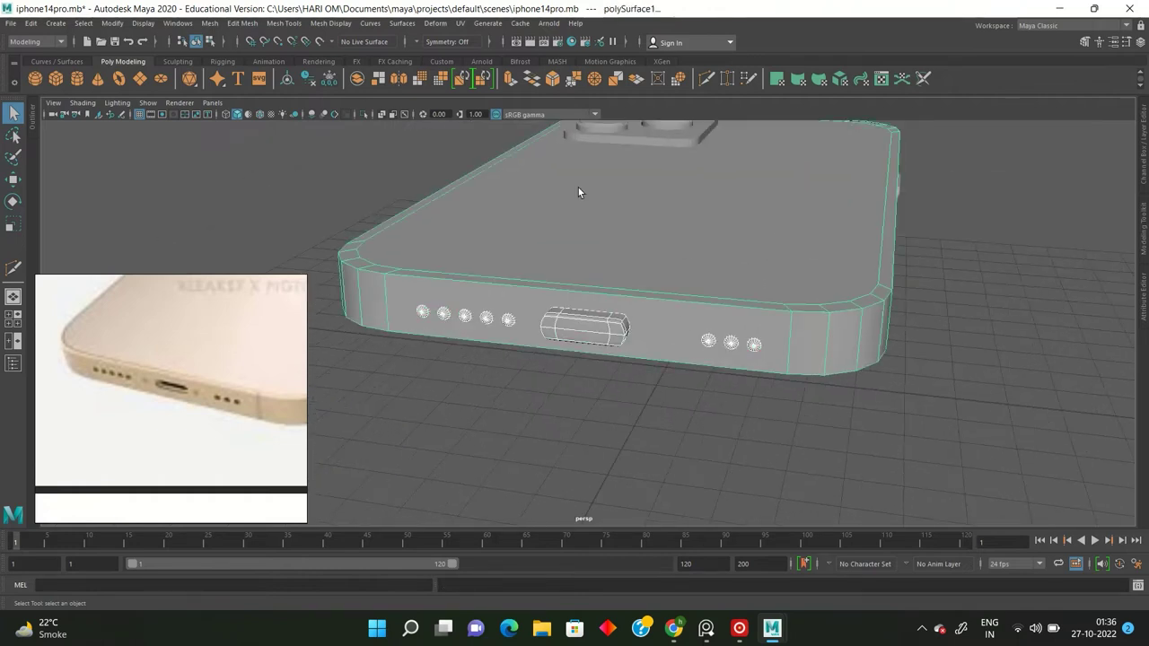
click(279, 22)
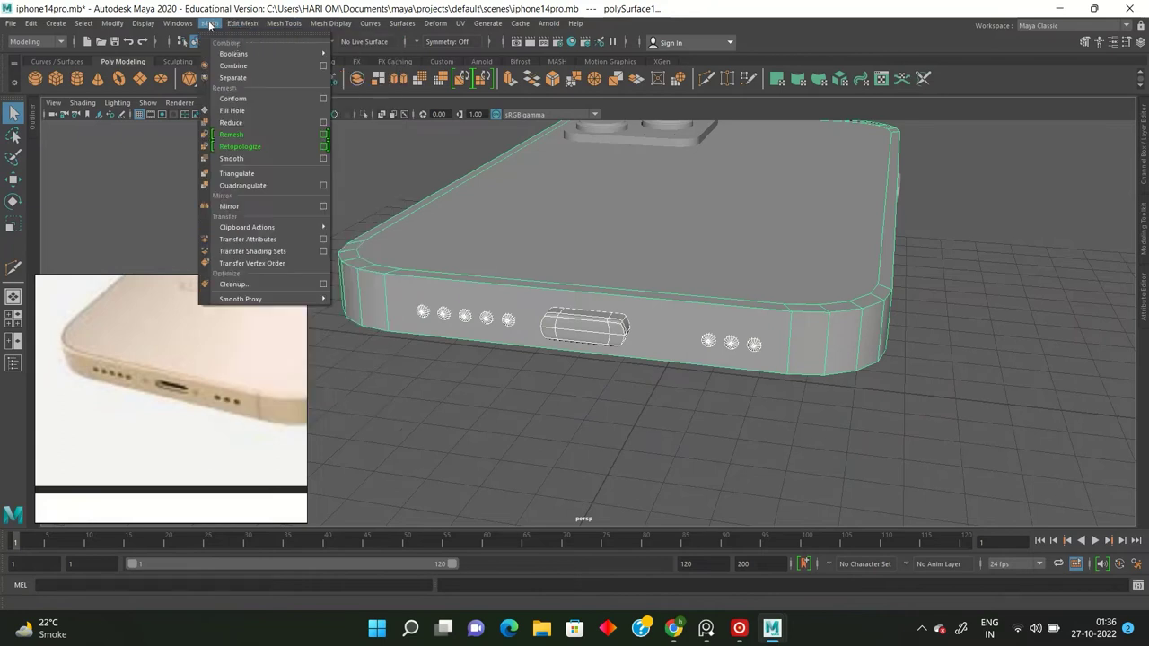
click(364, 58)
key(ctrl+z)
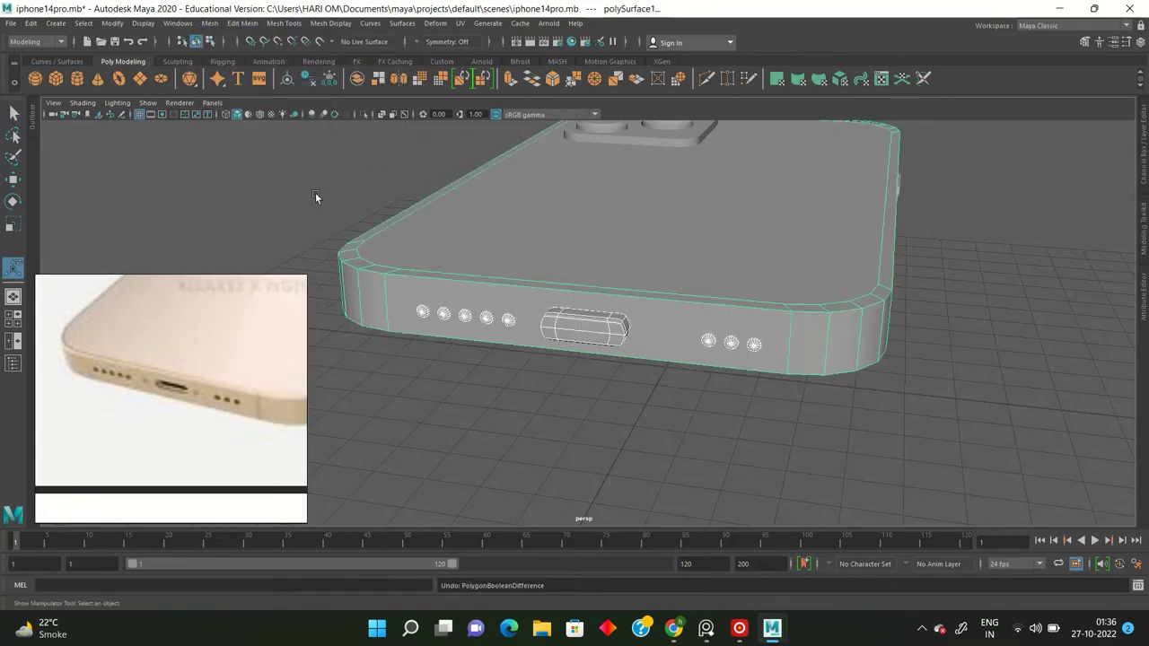
Cut the speaker-hole cutters out of the phone body with Boolean Difference.
shift+click(422, 310)
click(209, 22)
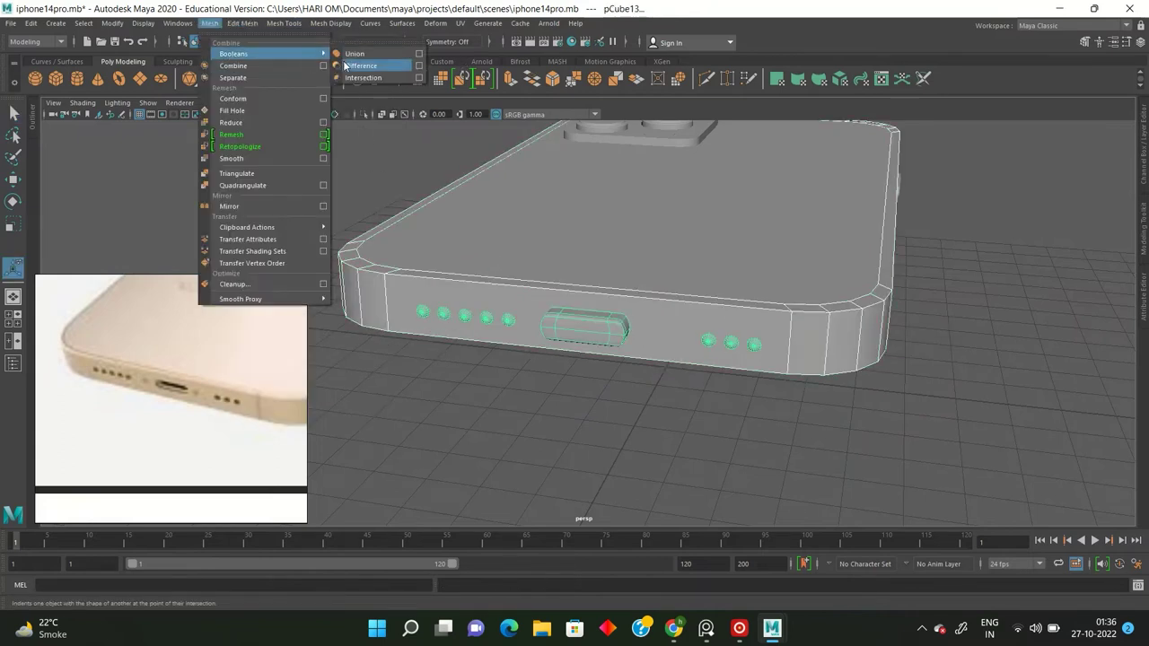
click(344, 64)
click(406, 387)
scroll(529, 349, up, 3)
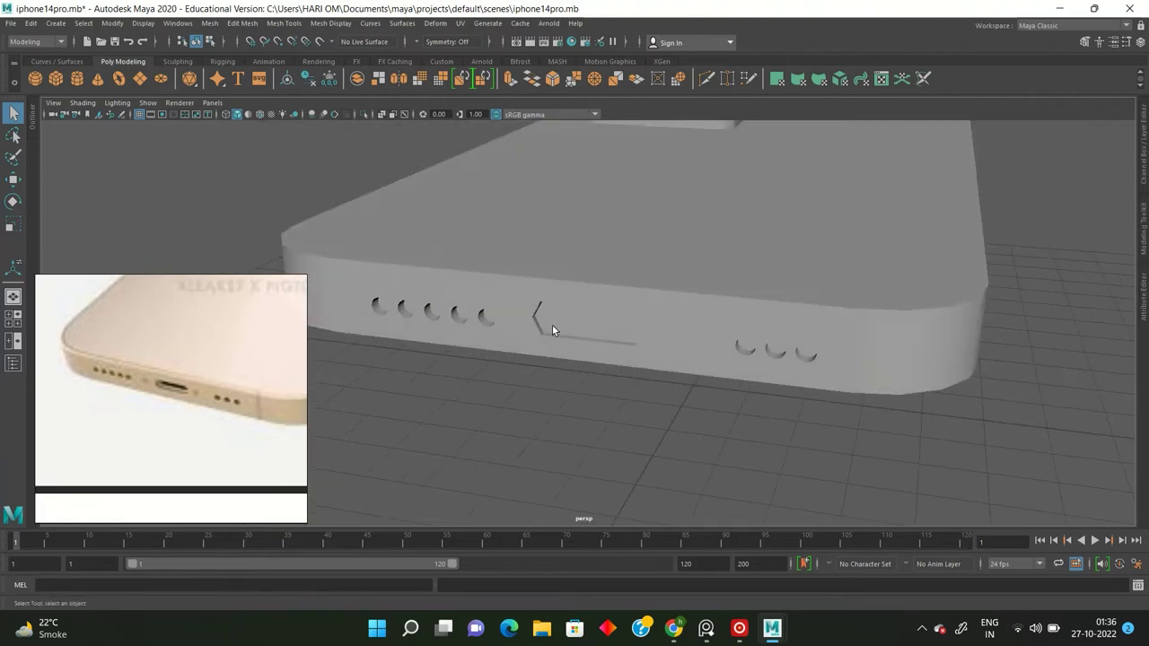
alt+drag(552, 324, 526, 315)
Undo back until the rounded charging-port capsule returns as a separate cutter.
key(ctrl+z)
scroll(514, 335, up, 3)
alt+drag(514, 335, 554, 326)
key(ctrl+z)
key(ctrl+z)
key(ctrl+z)
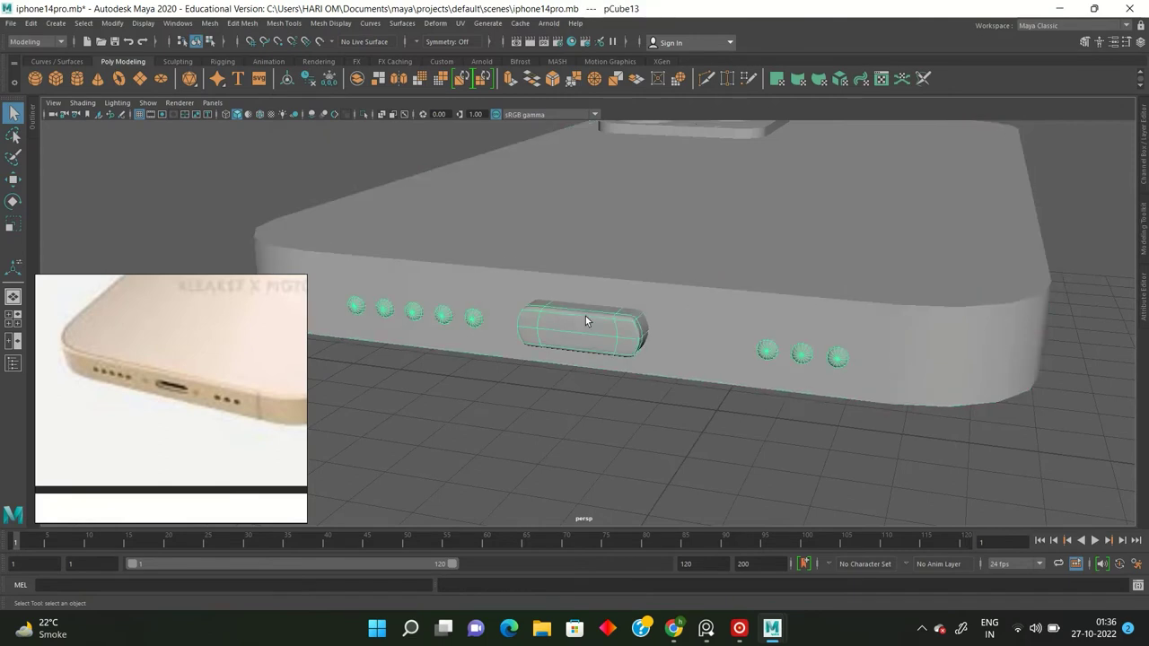
key(ctrl+z)
key(ctrl+z)
key(ctrl+z)
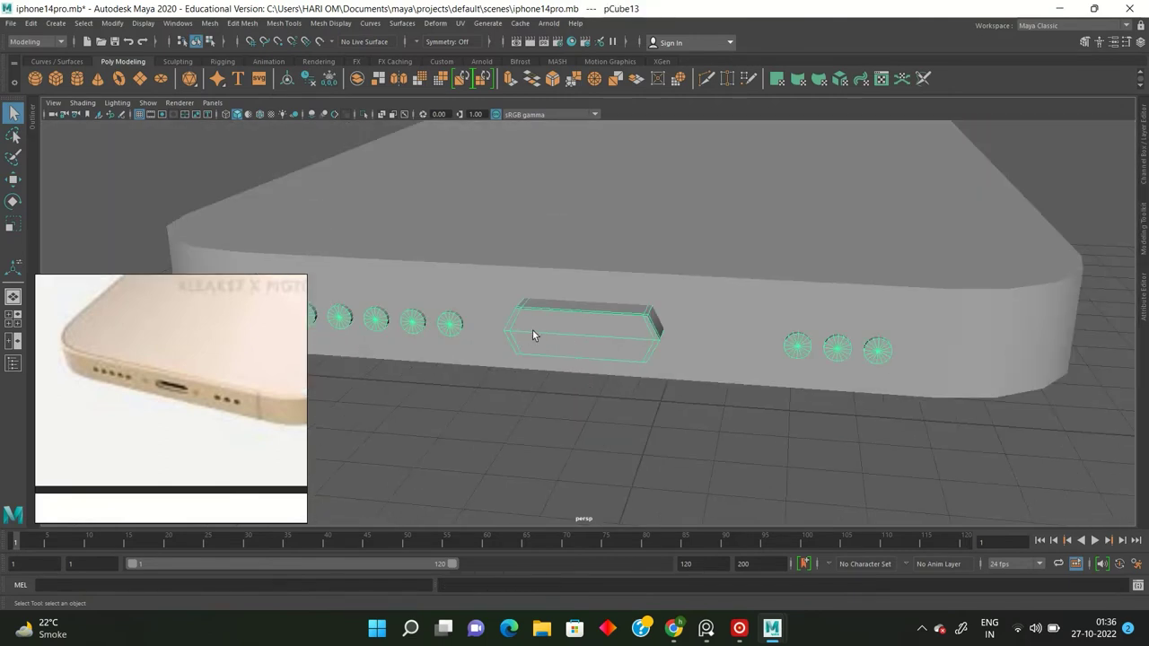
key(ctrl+z)
key(ctrl+z)
key(ctrl+z)
key(ctrl+z)
key(ctrl+z)
key(ctrl+z)
key(ctrl+z)
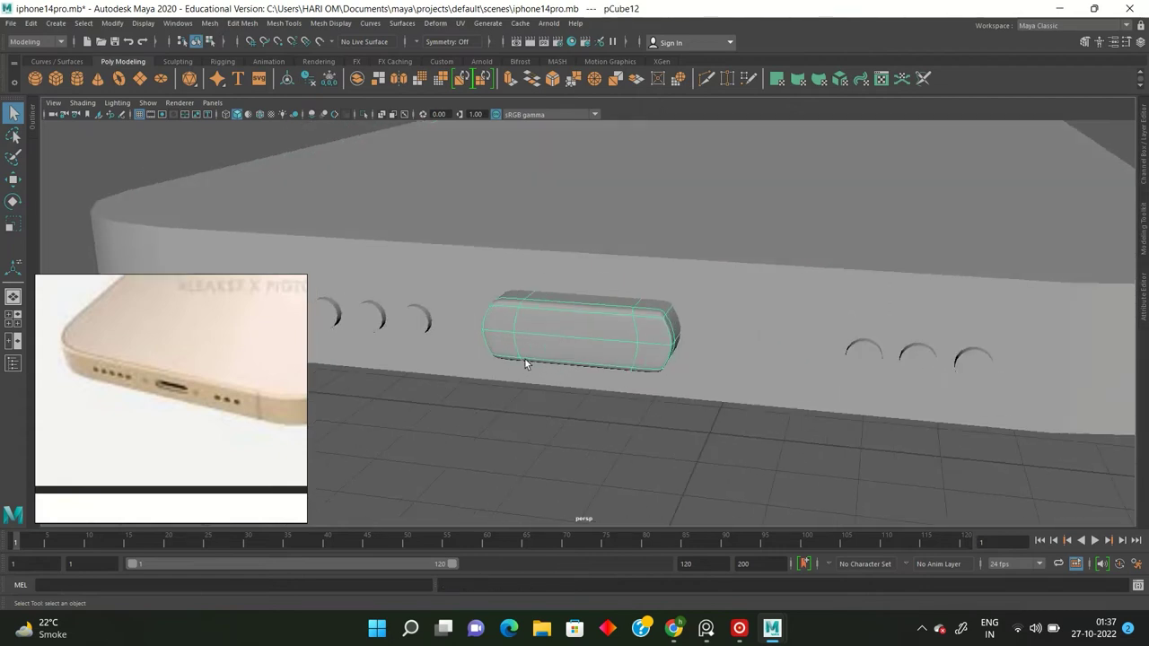
key(ctrl+z)
key(ctrl+z)
Smooth the port block into a rounded capsule and frame the cutters.
shift+right_drag(563, 316, 526, 446)
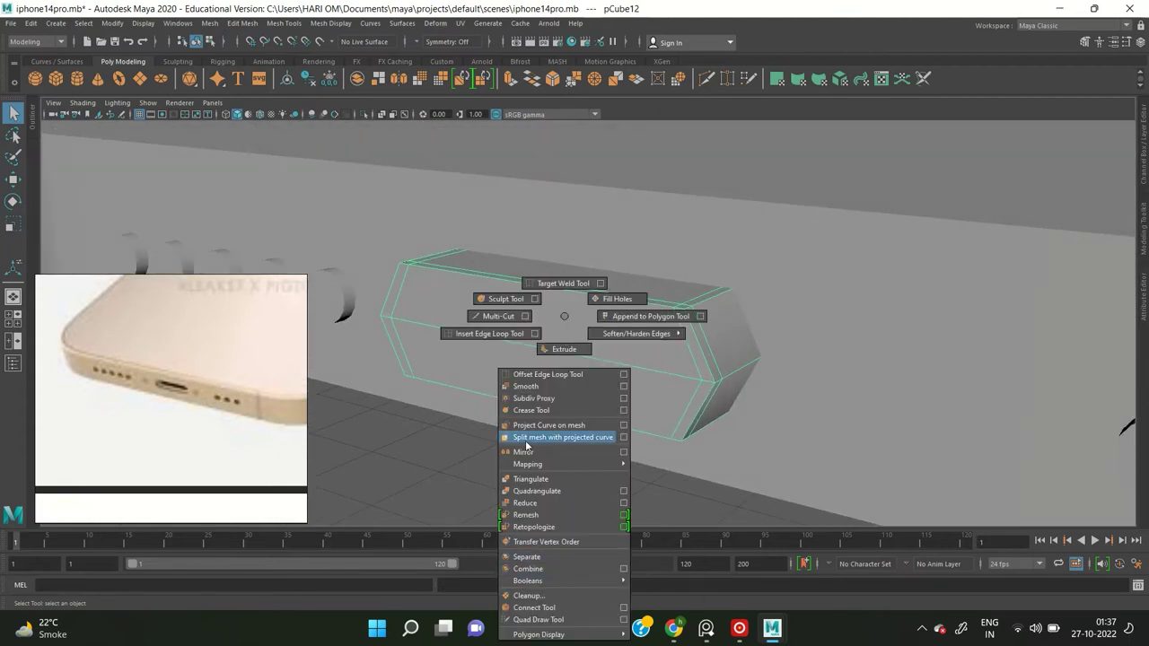
shift+right_drag(536, 389, 537, 388)
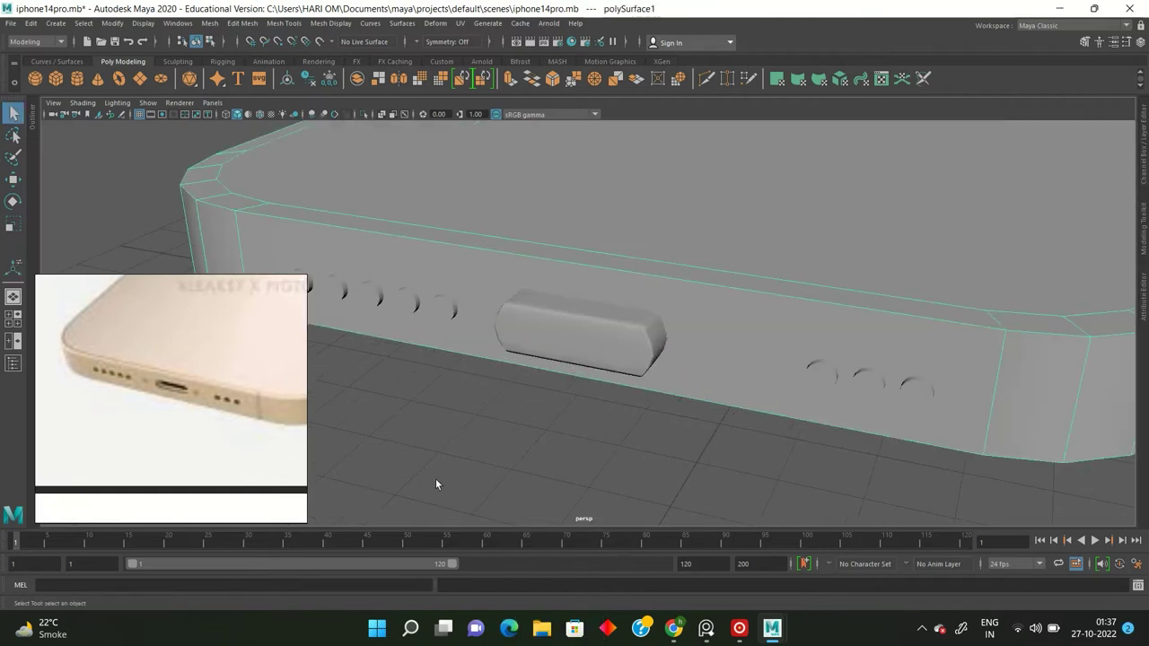
scroll(363, 305, down, 3)
drag(353, 275, 758, 427)
scroll(810, 262, down, 5)
drag(388, 214, 491, 374)
key(f)
Cut the port cutter out of the phone body with Boolean Difference.
click(462, 392)
scroll(462, 394, down, 5)
click(410, 316)
key(ctrl+z)
click(417, 324)
key(ctrl+z)
click(209, 22)
click(363, 66)
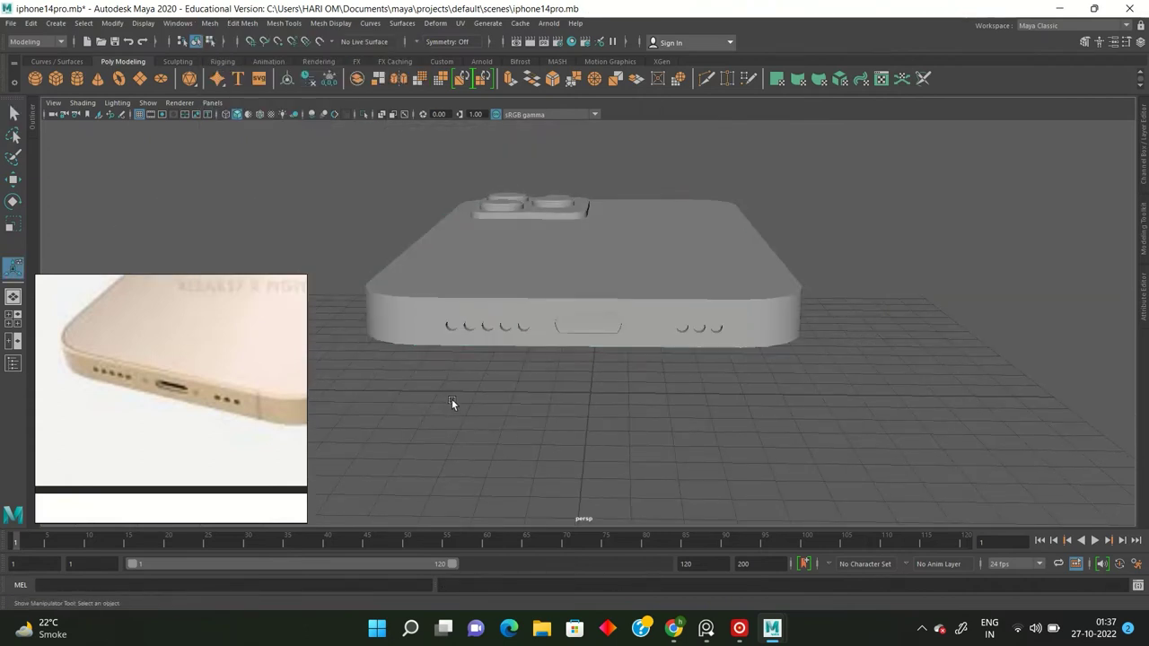
Delete the leftover faces across the port cutout to open the charging port.
scroll(734, 400, up, 3)
scroll(646, 390, up, 3)
scroll(601, 323, up, 2)
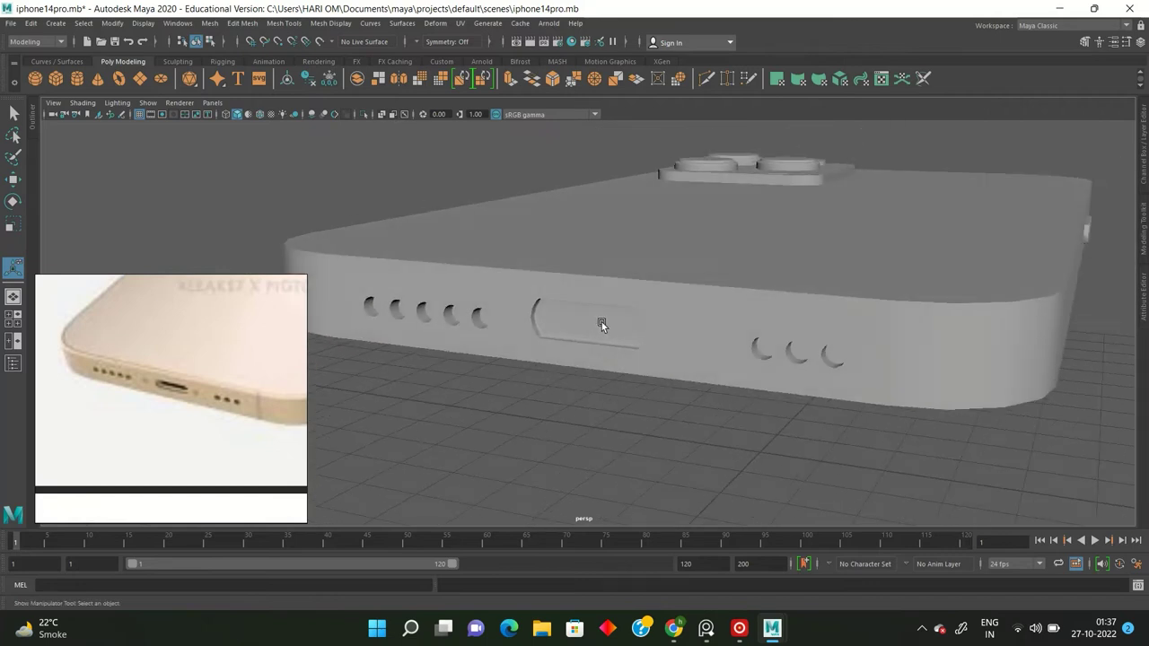
click(585, 327)
scroll(585, 327, up, 2)
scroll(575, 315, up, 2)
key(F11)
key(q)
scroll(543, 300, up, 3)
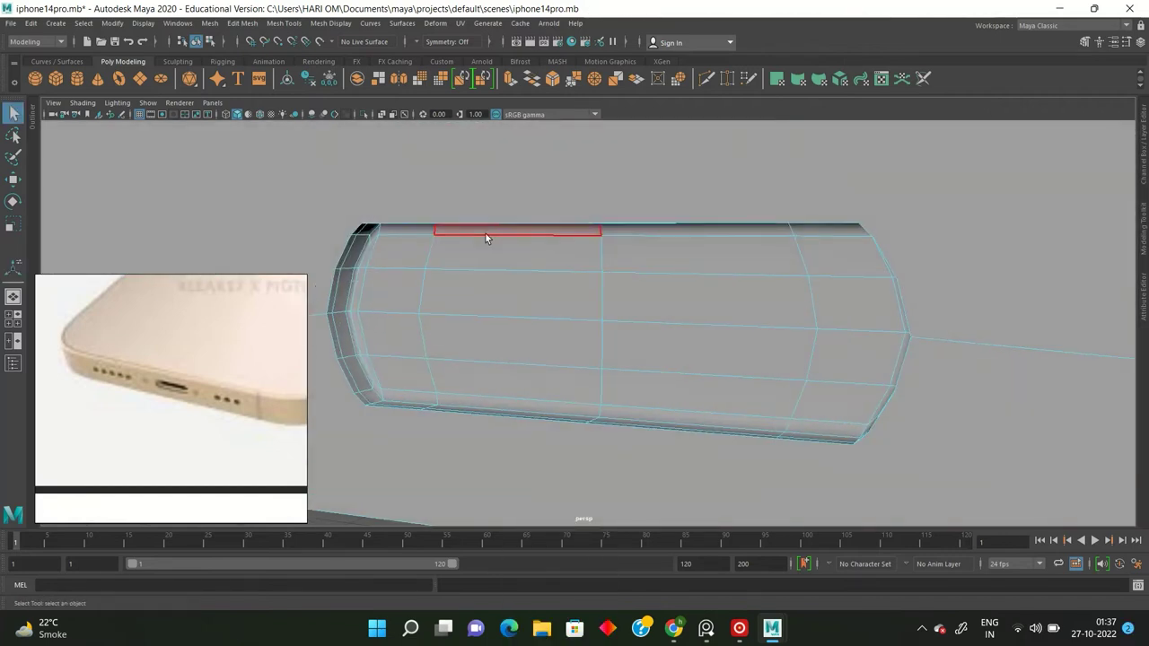
mouse_move(481, 241)
mouse_down()
mouse_move(559, 390)
mouse_move(485, 253)
mouse_up()
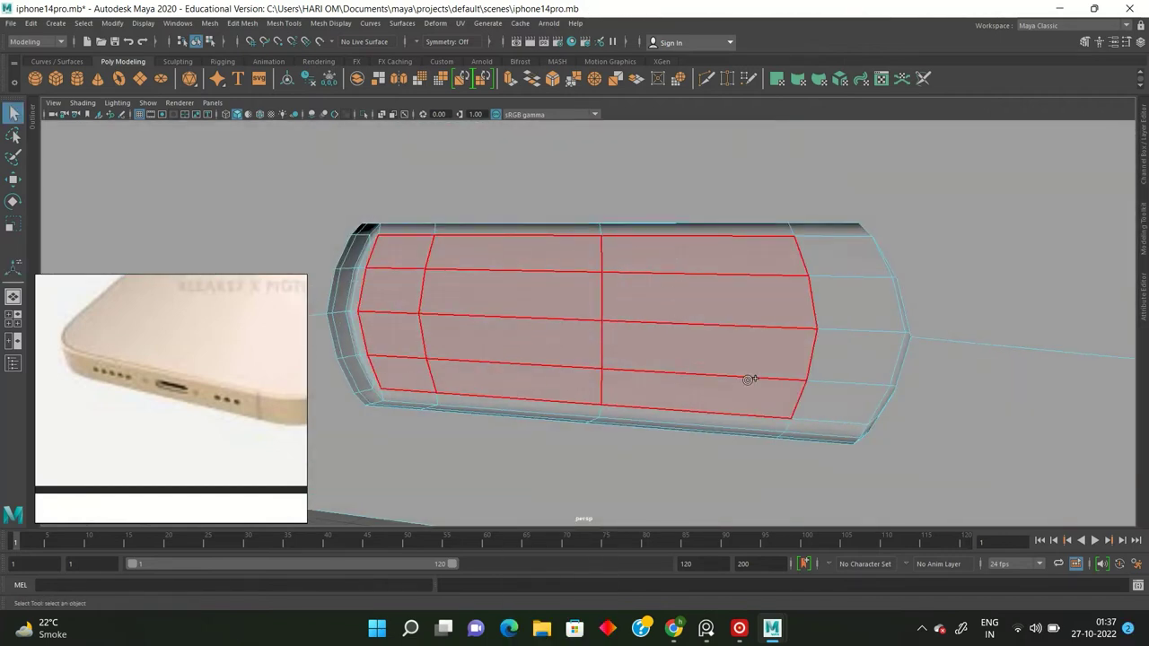
drag(812, 266, 818, 293)
key(Delete)
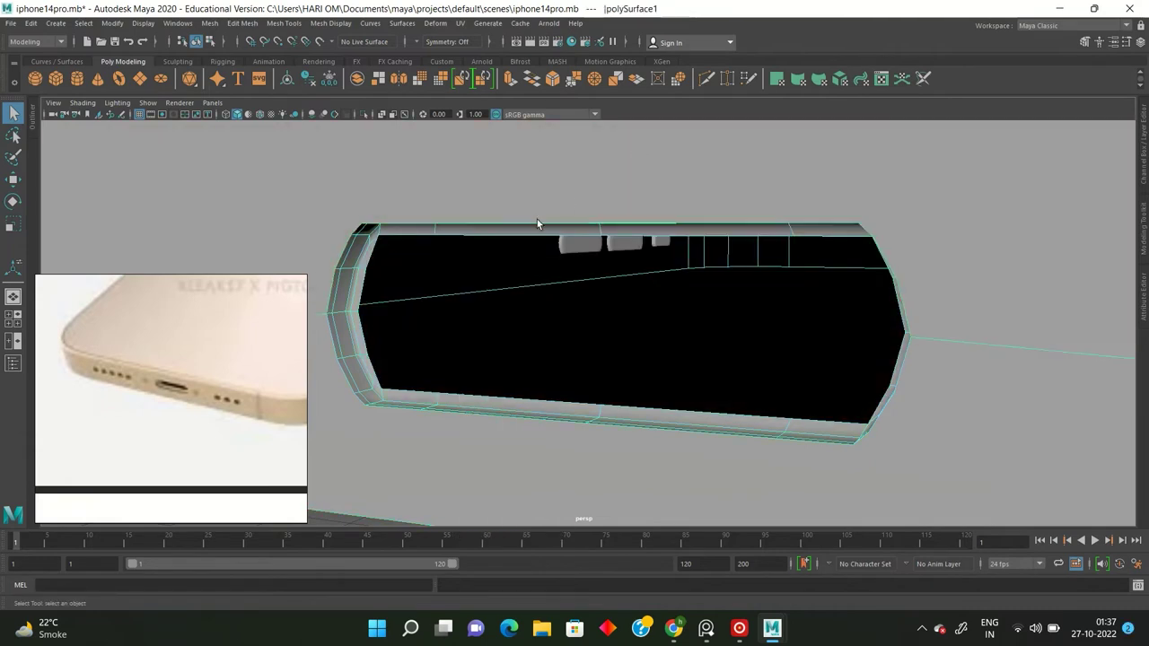
Orbit to look into the port opening, then zoom toward the camera bump.
scroll(422, 297, up, 2)
mouse_move(423, 303)
alt+mouse_down()
mouse_move(318, 257)
mouse_move(335, 236)
mouse_move(377, 254)
mouse_move(359, 483)
mouse_move(386, 409)
mouse_move(574, 346)
mouse_move(600, 363)
mouse_move(584, 325)
mouse_move(571, 341)
mouse_move(505, 323)
mouse_move(720, 333)
mouse_move(707, 320)
mouse_move(616, 380)
mouse_move(628, 366)
mouse_move(567, 284)
mouse_move(656, 339)
mouse_move(703, 341)
mouse_move(806, 299)
alt+mouse_up()
scroll(574, 346, down, 3)
scroll(575, 346, down, 2)
scroll(615, 326, up, 3)
scroll(558, 327, up, 3)
scroll(559, 327, down, 5)
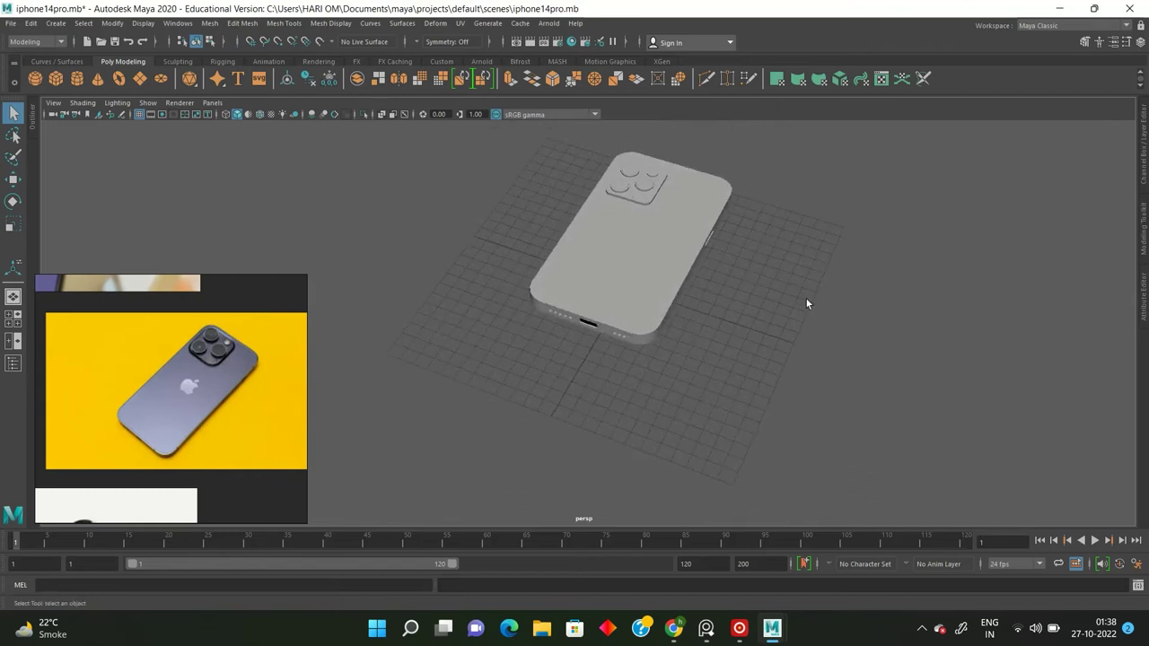
alt+drag(565, 347, 871, 291)
View the phone from below and assign a new aiStandardSurface material to the screen piece.
scroll(870, 292, up, 5)
mouse_move(574, 261)
alt+mouse_down()
mouse_move(397, 256)
mouse_move(739, 304)
alt+mouse_up()
scroll(739, 304, down, 5)
mouse_move(910, 333)
alt+mouse_down()
mouse_move(516, 316)
mouse_move(667, 249)
mouse_move(545, 382)
mouse_move(531, 439)
mouse_move(521, 341)
alt+mouse_up()
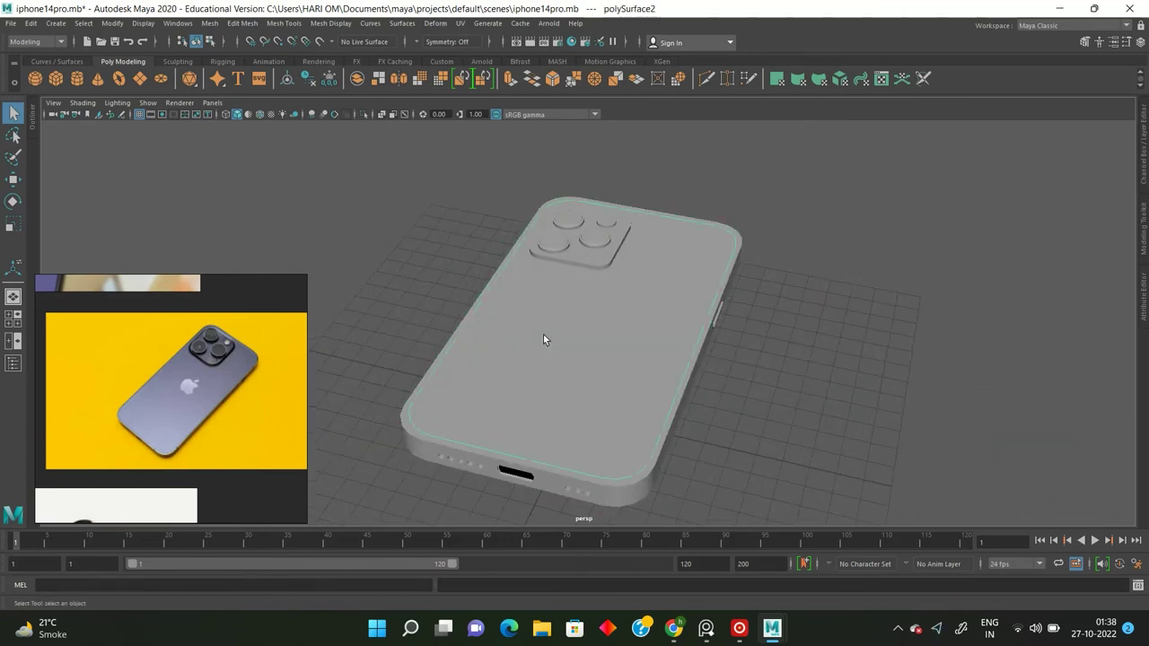
right_drag(543, 339, 541, 616)
drag(413, 213, 320, 85)
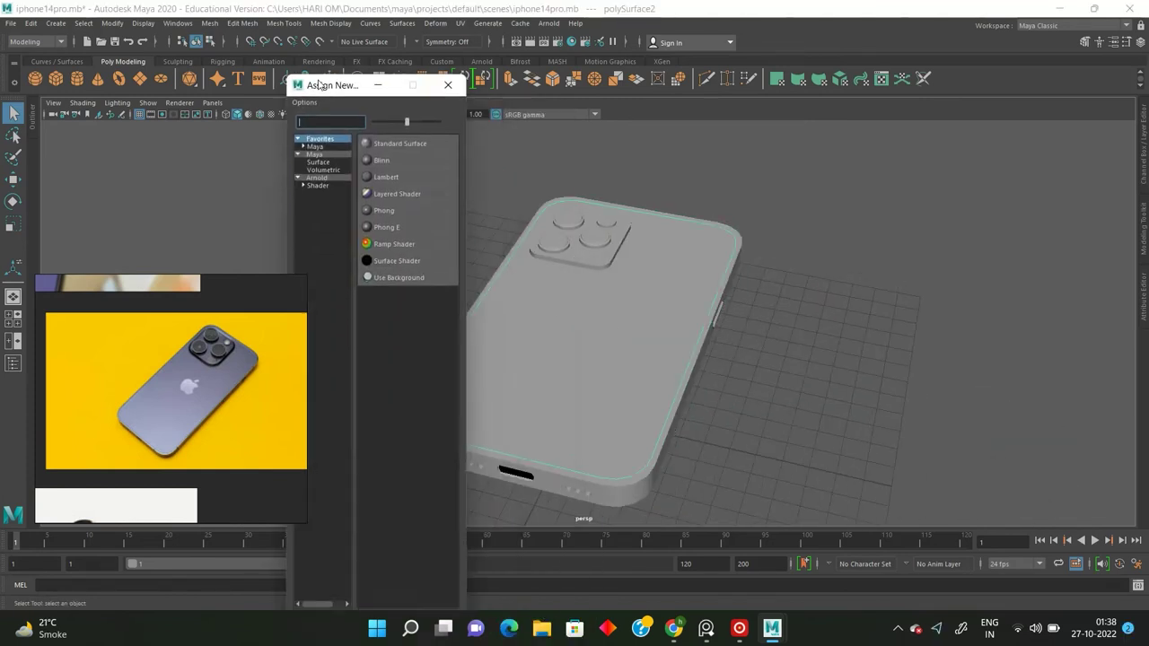
click(316, 177)
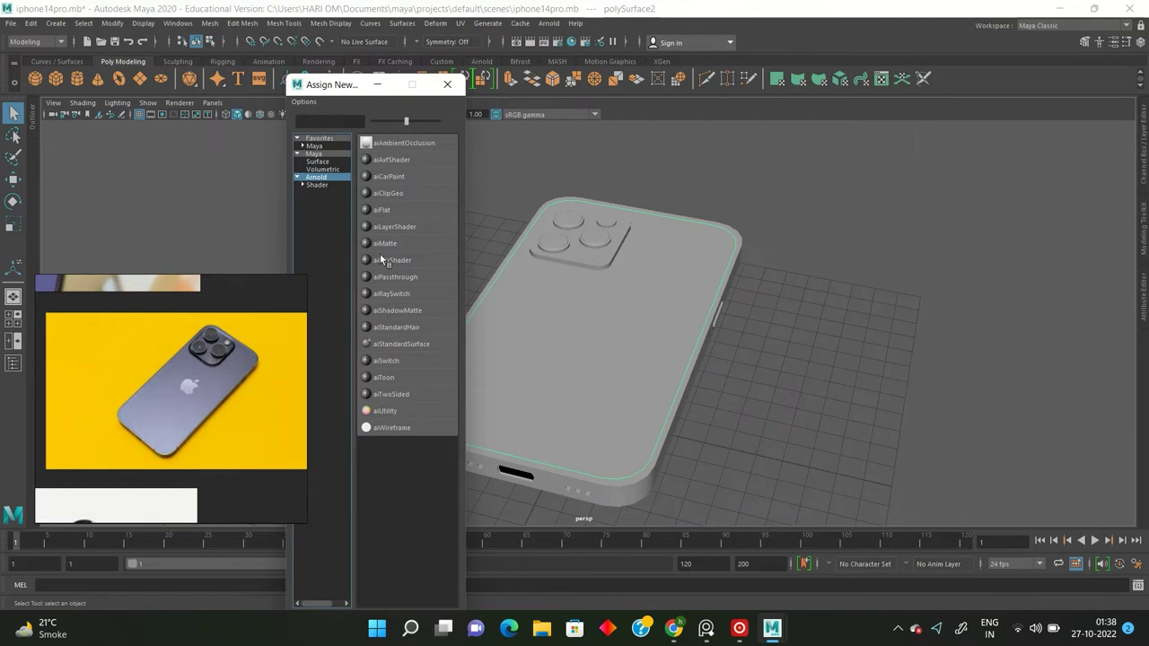
click(398, 346)
Apply the Glass preset to the new aiStandardSurface material and clear the selection.
right_drag(433, 314, 423, 593)
click(1094, 153)
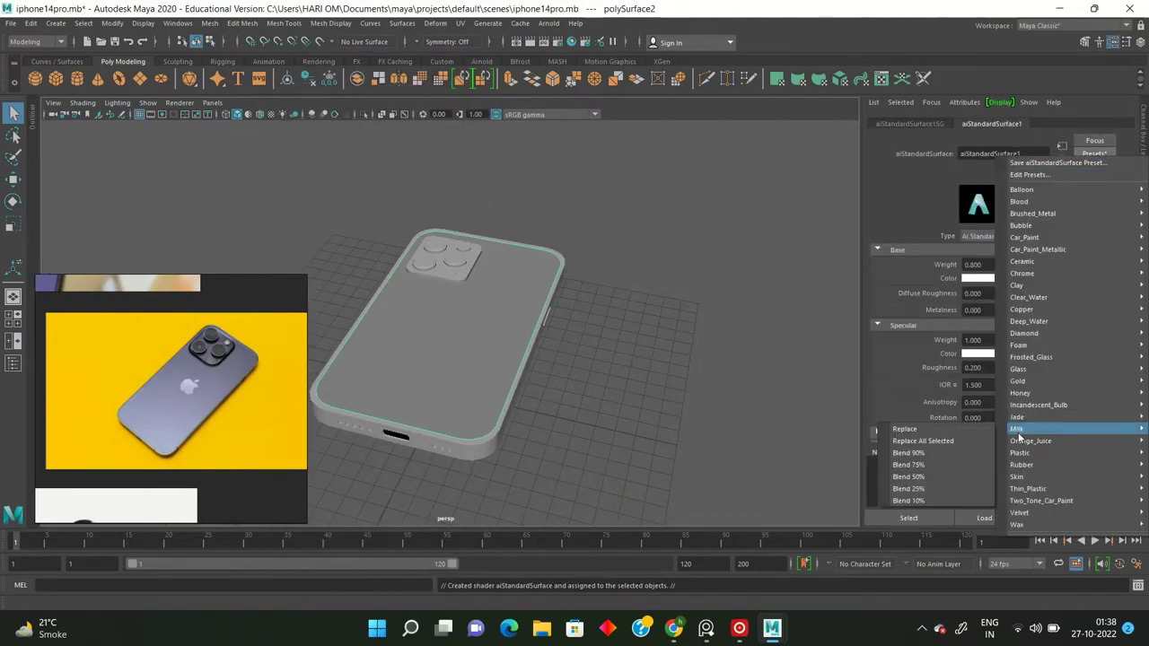
click(964, 386)
click(679, 286)
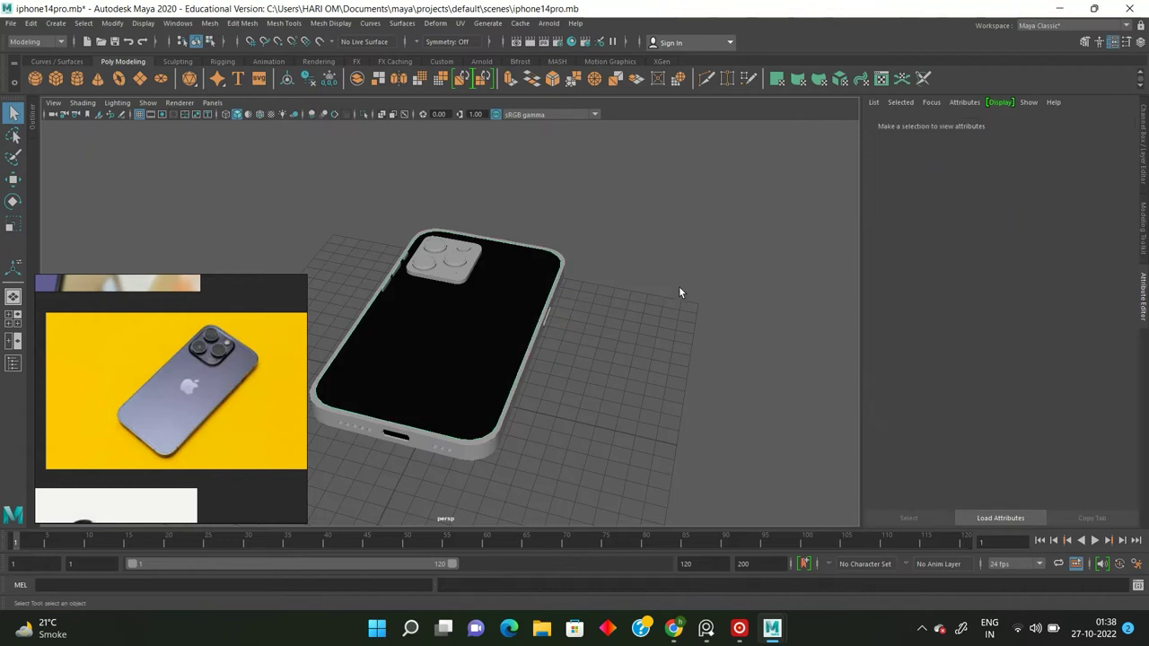
scroll(679, 287, up, 2)
scroll(60, 364, down, 3)
drag(160, 320, 220, 429)
scroll(235, 368, up, 3)
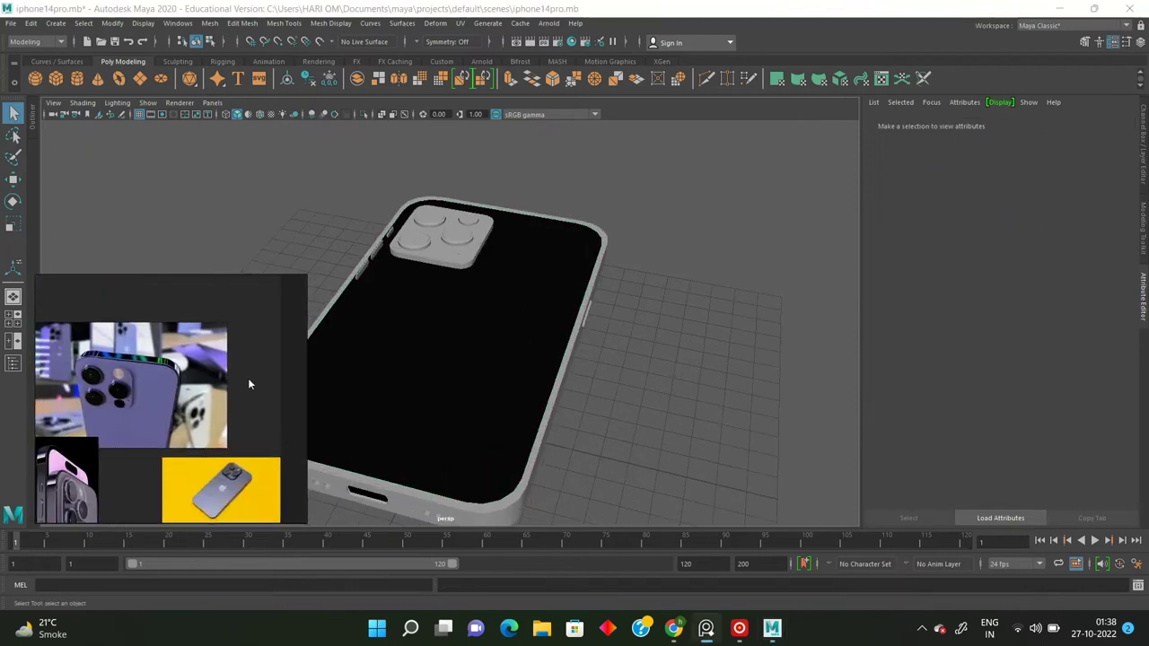
scroll(174, 338, up, 2)
Select the phone body from its bottom edge and bring up its material assignment options.
alt+drag(603, 419, 679, 384)
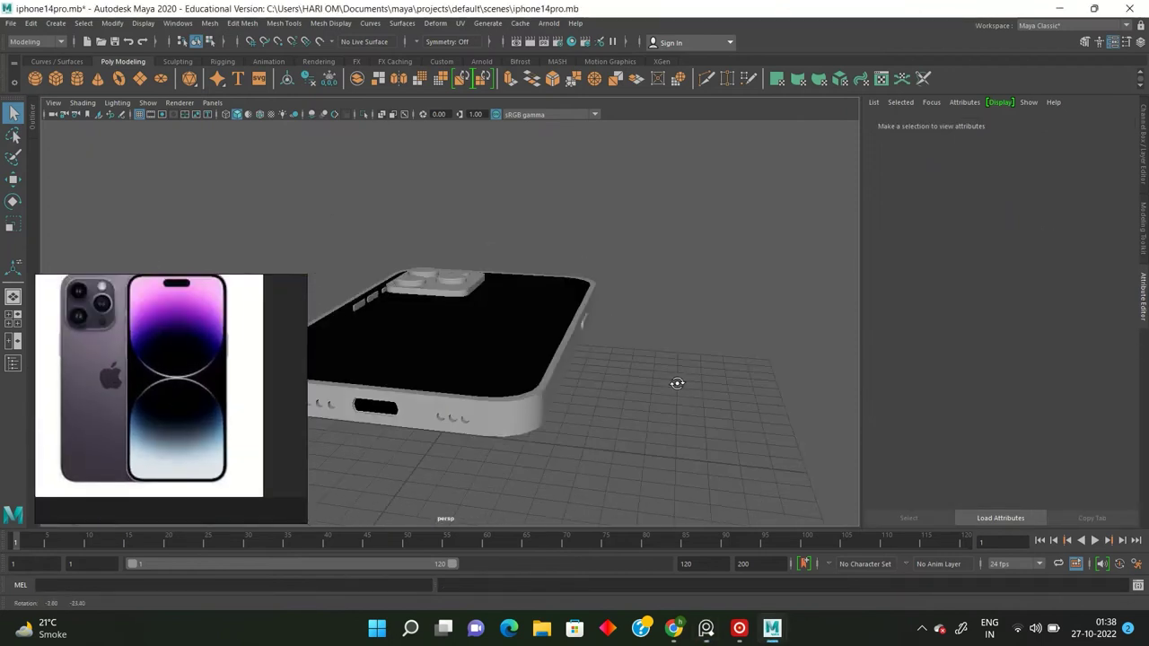
click(556, 422)
alt+drag(556, 424, 492, 395)
right_drag(492, 395, 492, 619)
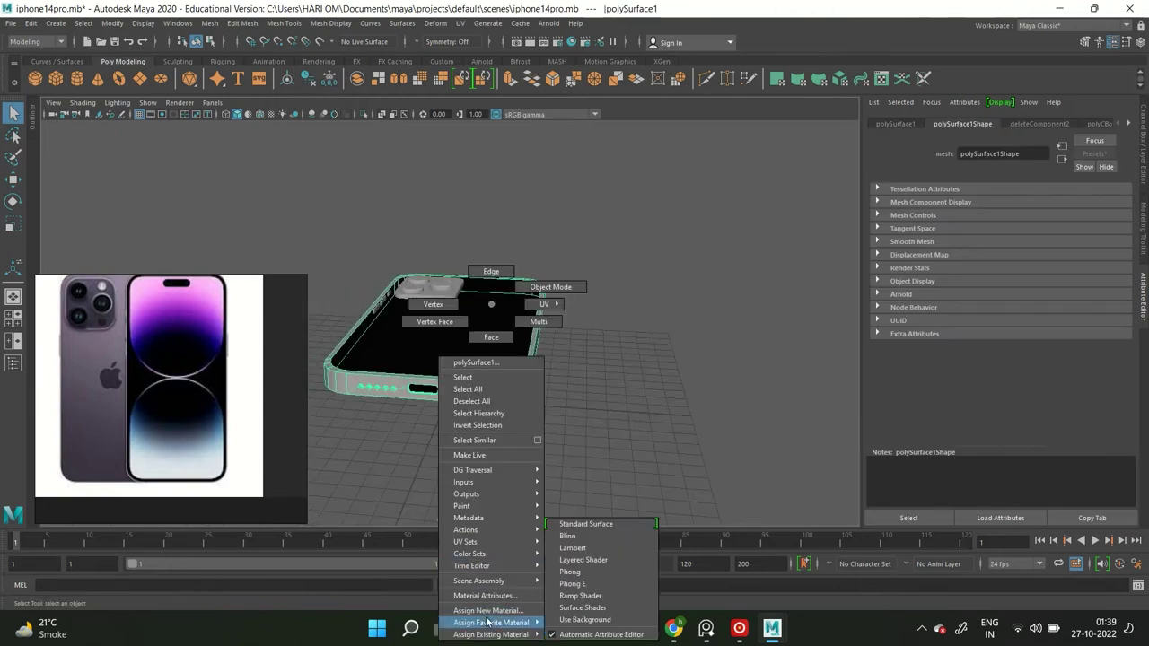
Assign aiStandardSurface2 to the phone body with a grey base colour, then deselect.
click(395, 343)
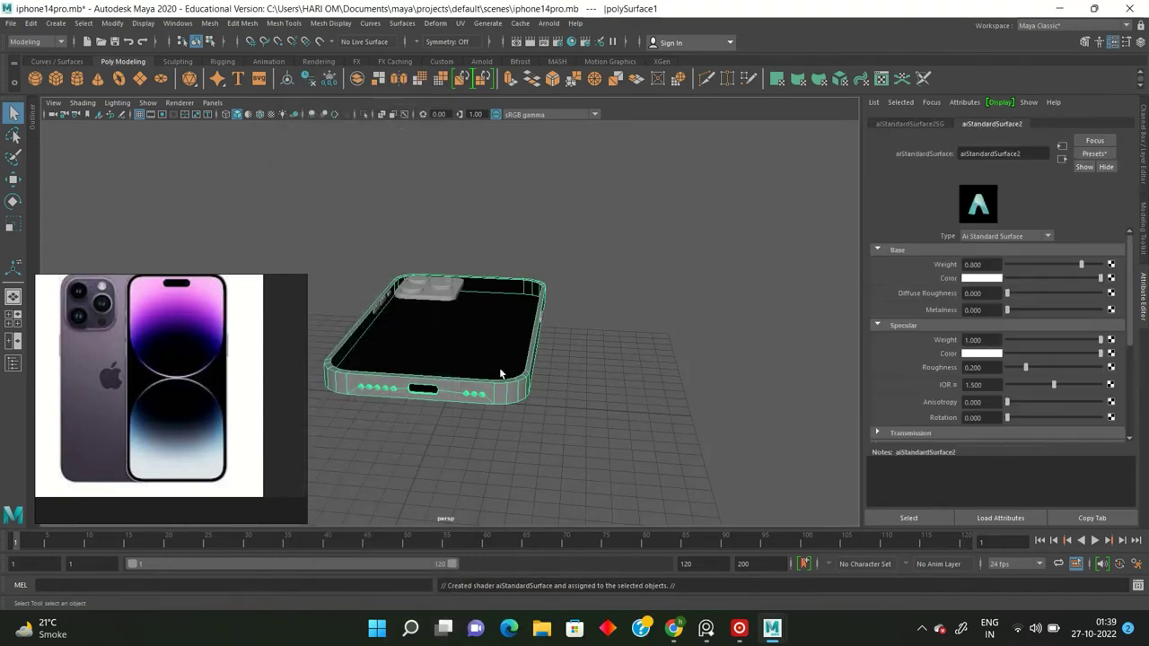
click(1094, 154)
mouse_move(1019, 347)
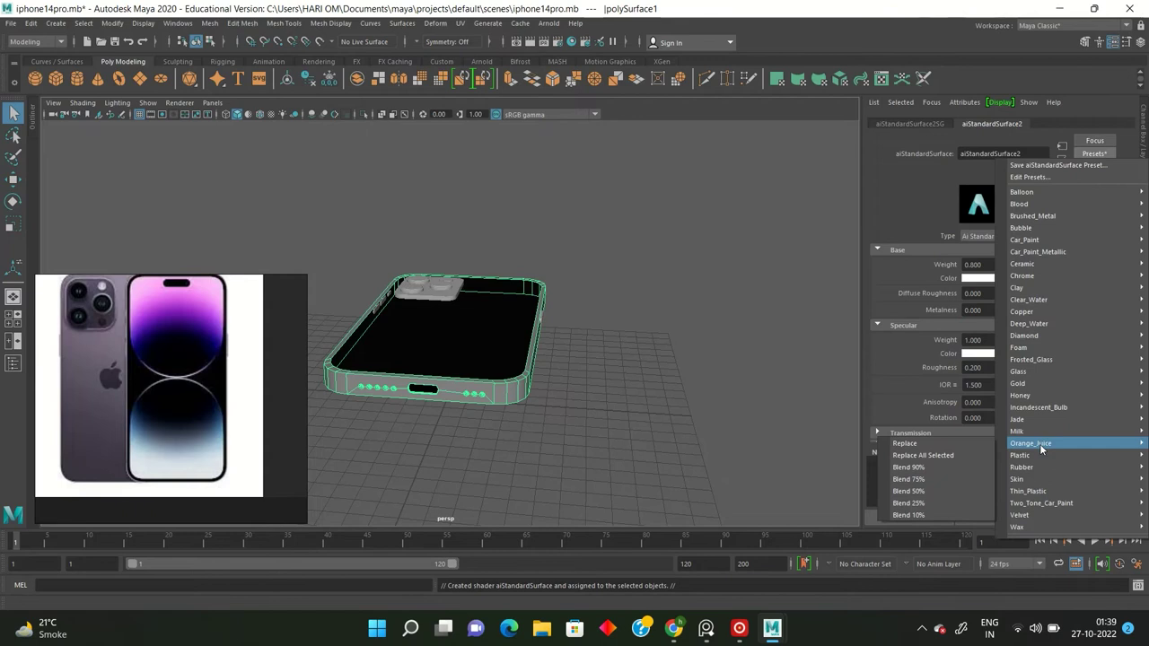
mouse_move(1031, 323)
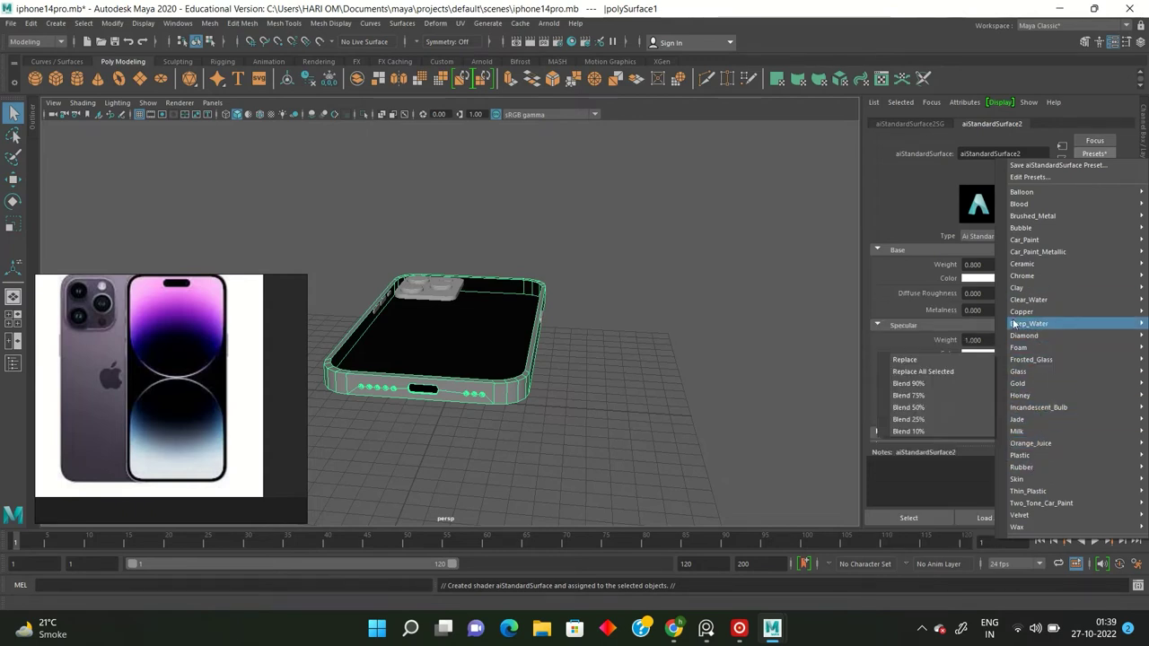
click(906, 213)
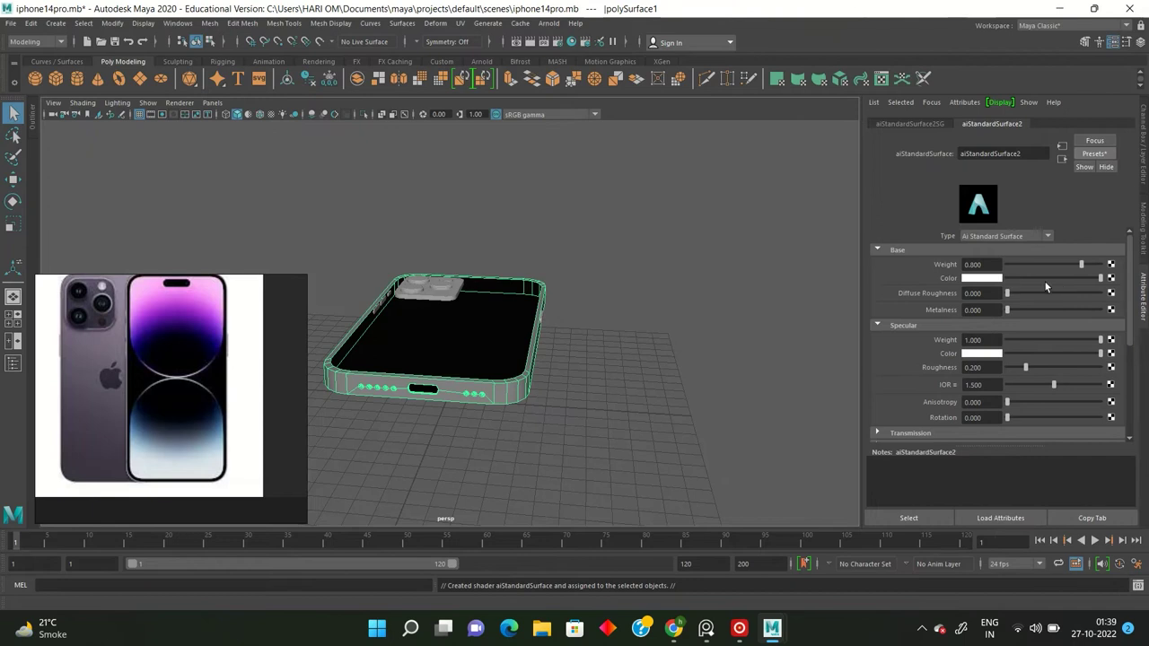
click(991, 279)
click(659, 301)
mouse_move(659, 301)
alt+mouse_down()
mouse_move(607, 336)
mouse_move(667, 336)
alt+mouse_up()
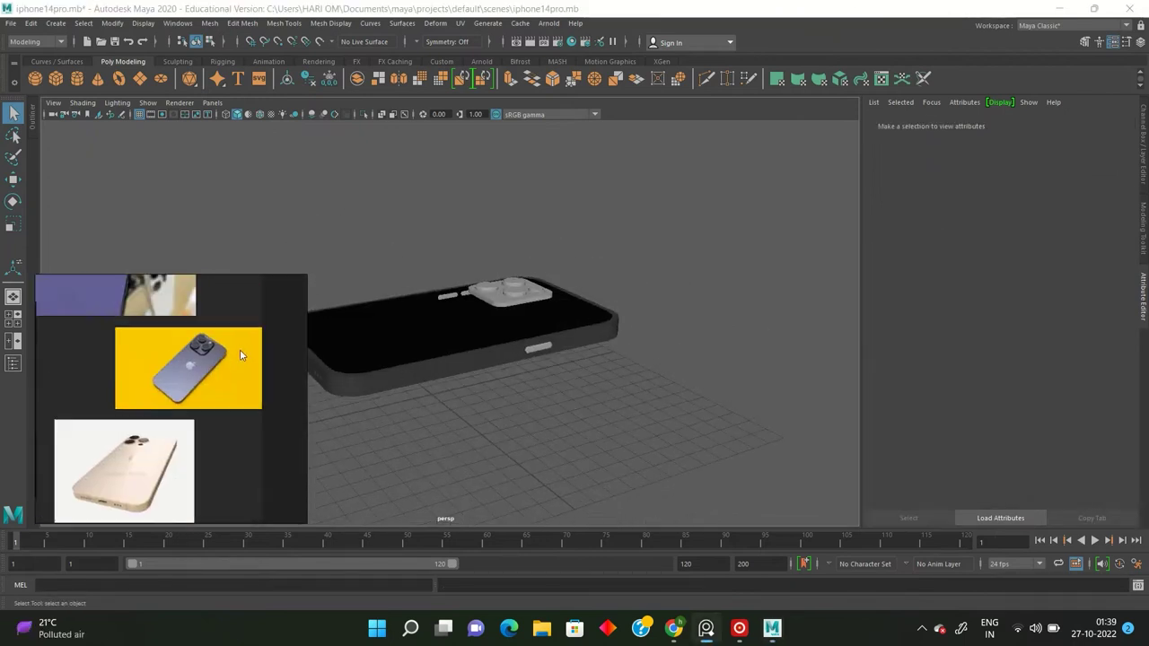
Combine the two side button pieces into one object and assign it an existing material.
scroll(246, 350, up, 3)
mouse_move(535, 385)
alt+mouse_down()
mouse_move(659, 382)
mouse_move(302, 353)
mouse_move(542, 341)
alt+mouse_up()
click(365, 350)
click(386, 351)
click(366, 79)
scroll(701, 266, up, 2)
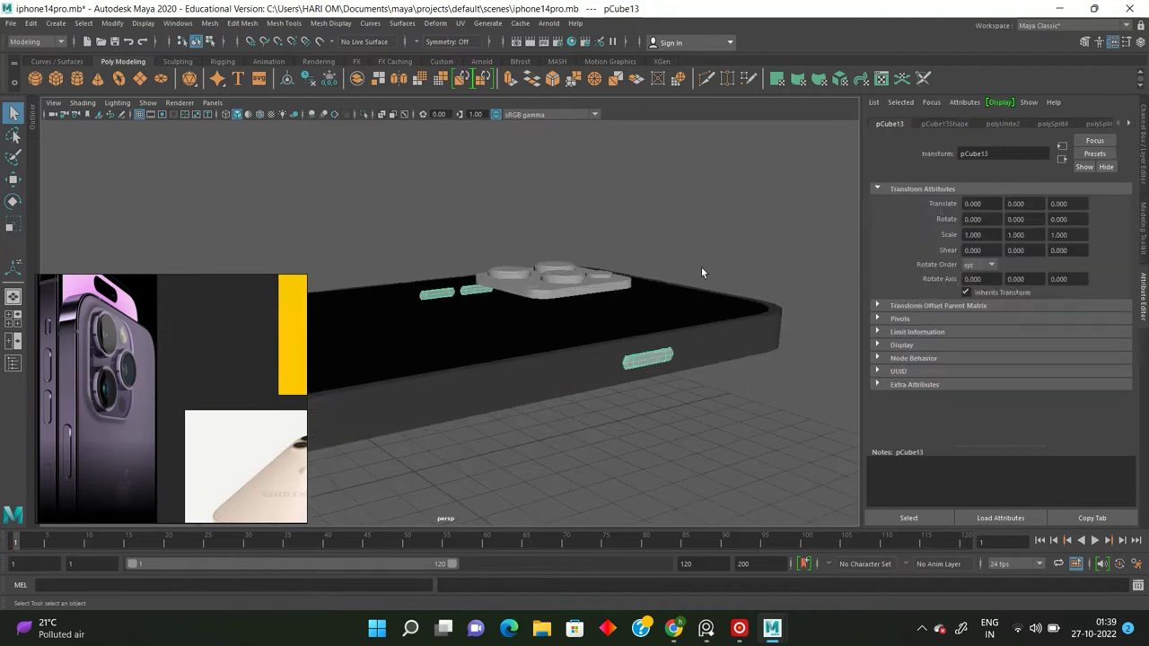
right_drag(659, 304, 645, 635)
click(777, 597)
click(776, 424)
mouse_move(776, 424)
alt+mouse_down()
mouse_move(608, 410)
mouse_move(741, 379)
mouse_move(473, 394)
alt+mouse_up()
Frame the camera bump and inspect its flash disc and centre lens.
scroll(656, 258, up, 2)
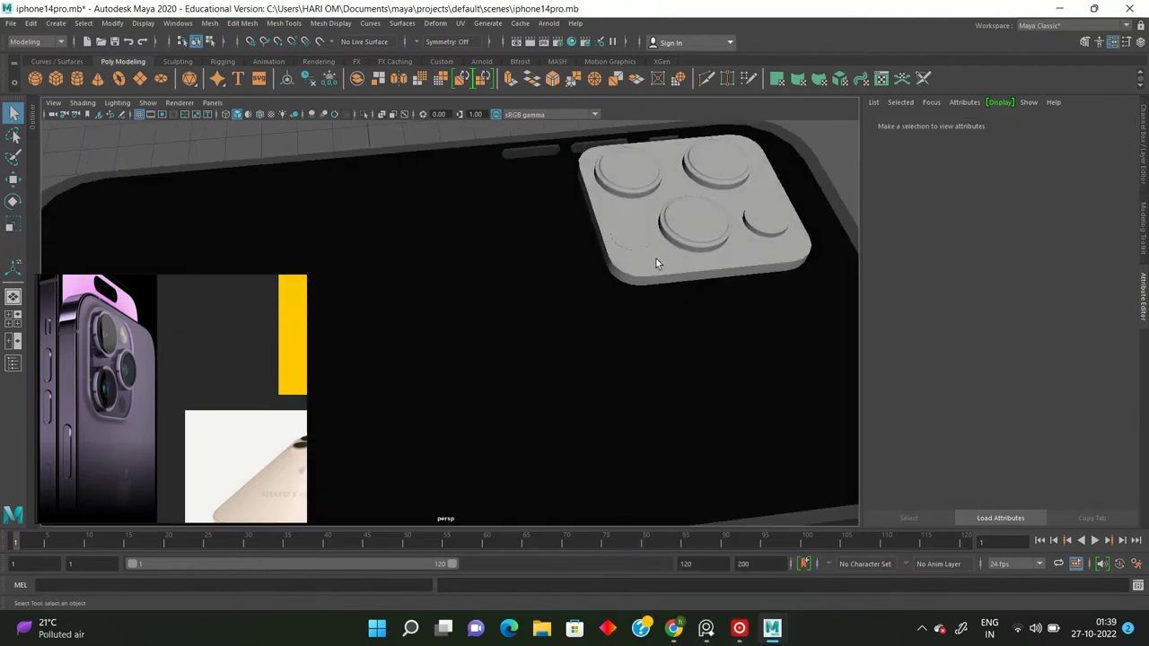
click(655, 251)
key(f)
alt+drag(657, 257, 632, 274)
scroll(619, 282, up, 2)
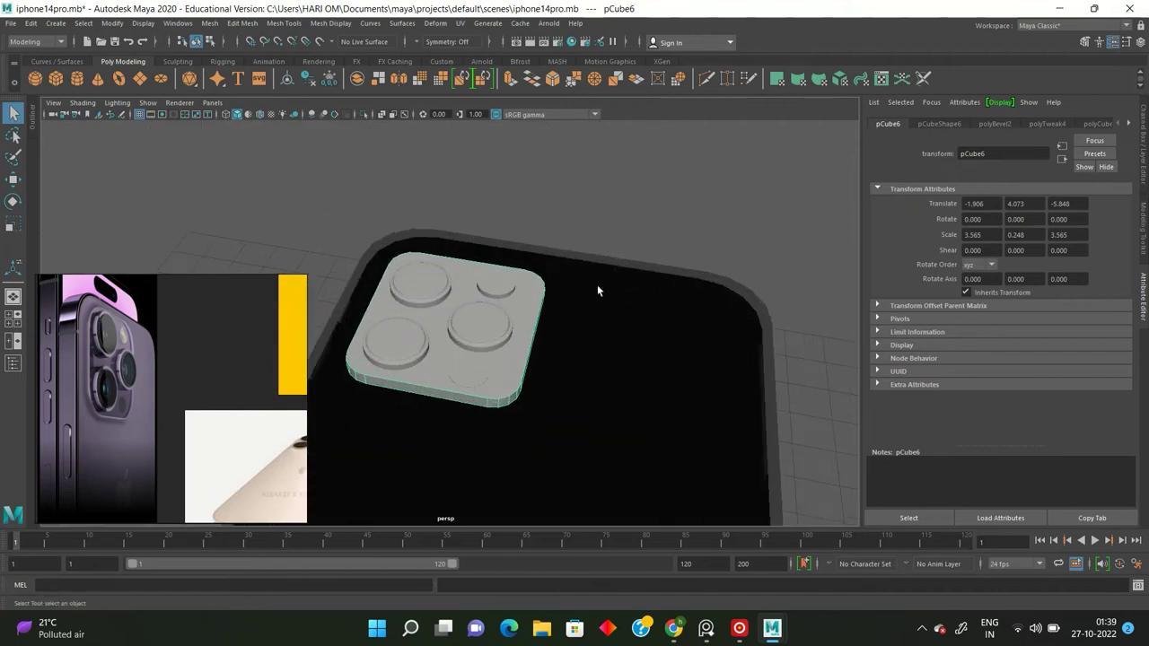
click(463, 388)
scroll(484, 406, up, 2)
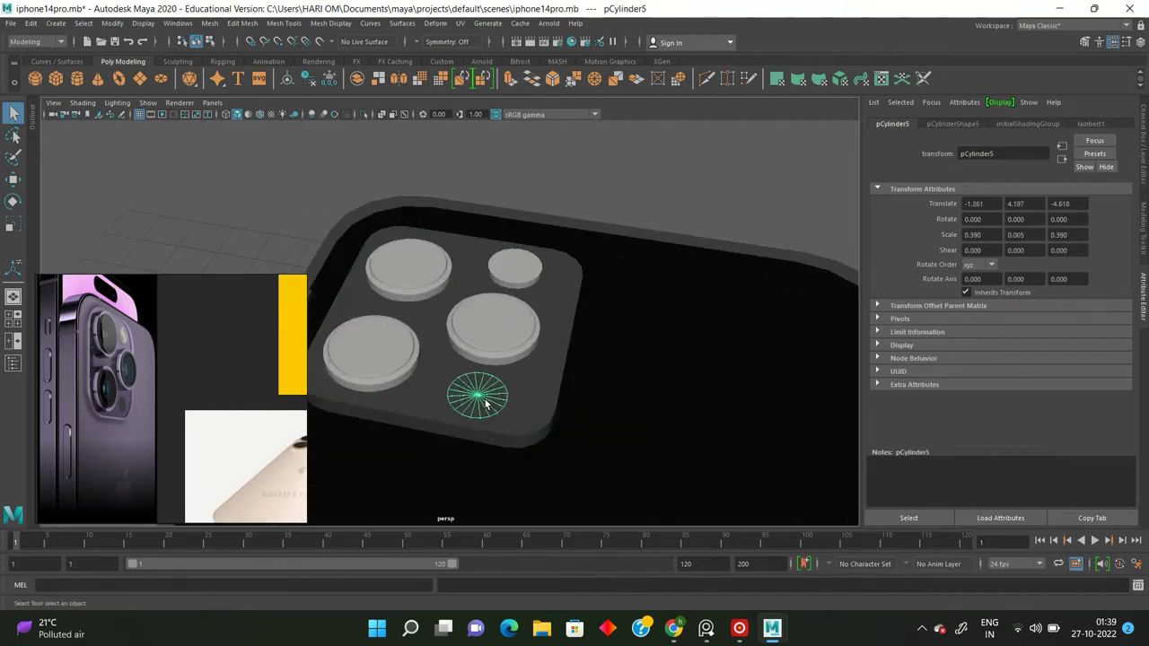
alt+drag(465, 318, 506, 328)
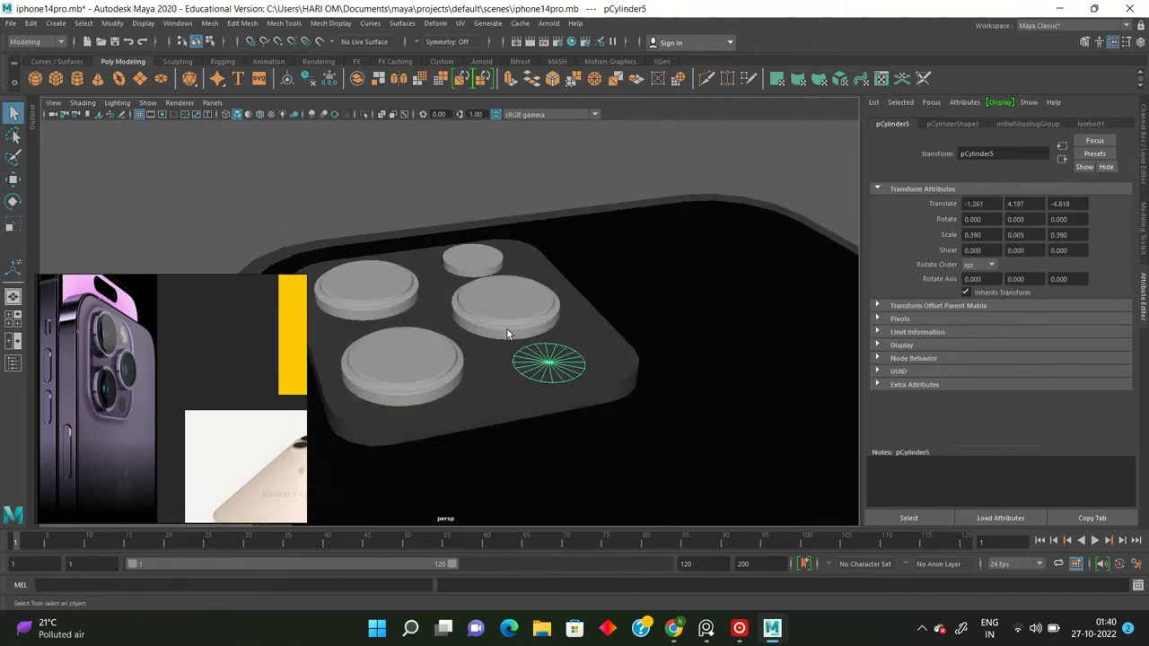
scroll(510, 291, up, 2)
click(510, 291)
click(564, 139)
scroll(483, 258, down, 2)
mouse_move(484, 257)
alt+mouse_down()
mouse_move(598, 251)
mouse_move(517, 284)
mouse_move(467, 255)
mouse_move(464, 266)
alt+mouse_up()
Select the lens cylinders and switch them to face selection.
click(534, 329)
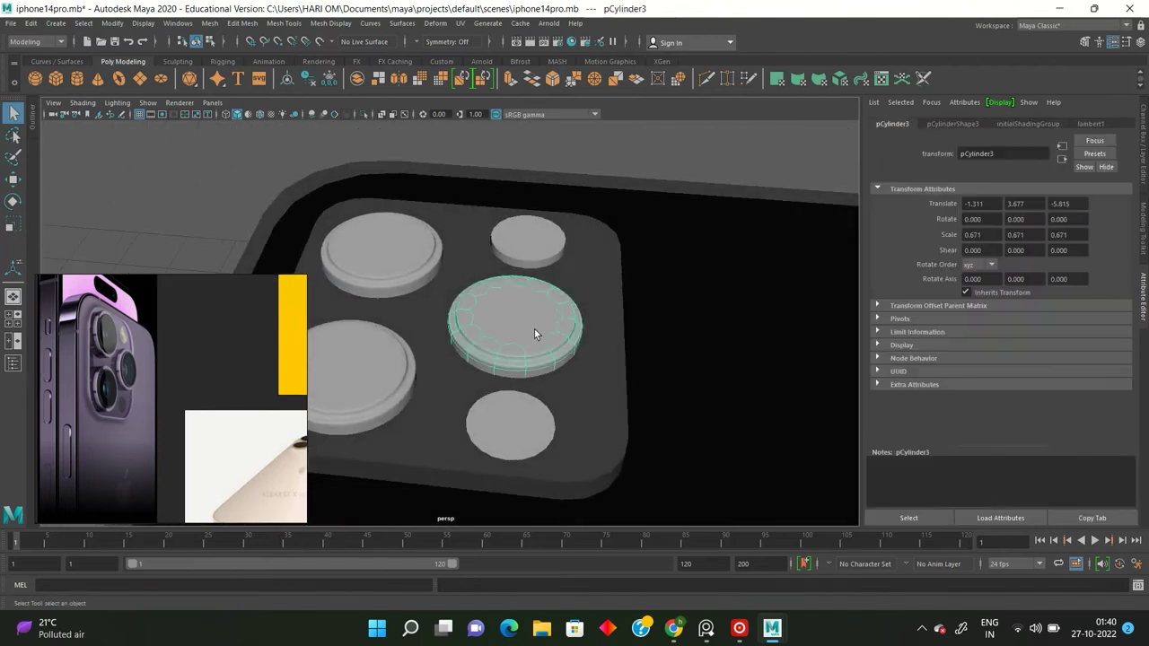
scroll(534, 329, up, 2)
key(F11)
scroll(546, 333, down, 2)
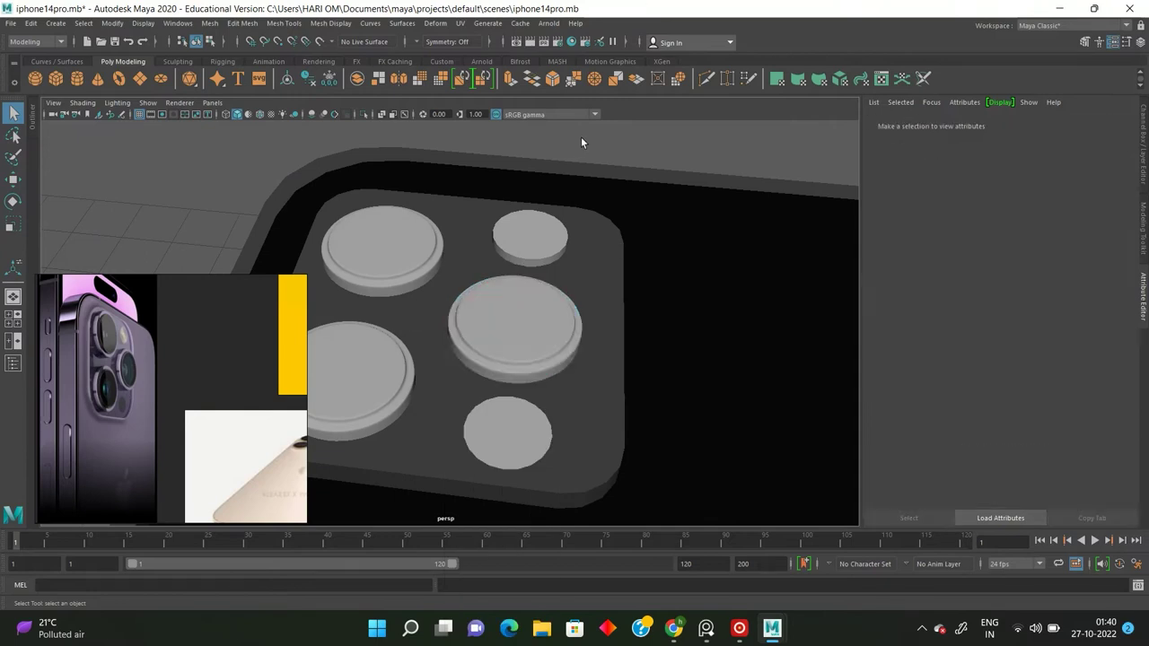
key(F8)
right_drag(387, 238, 395, 255)
Select the lens top faces and assign a new aiStandardSurface named 'lens'.
scroll(396, 255, up, 1)
click(508, 347)
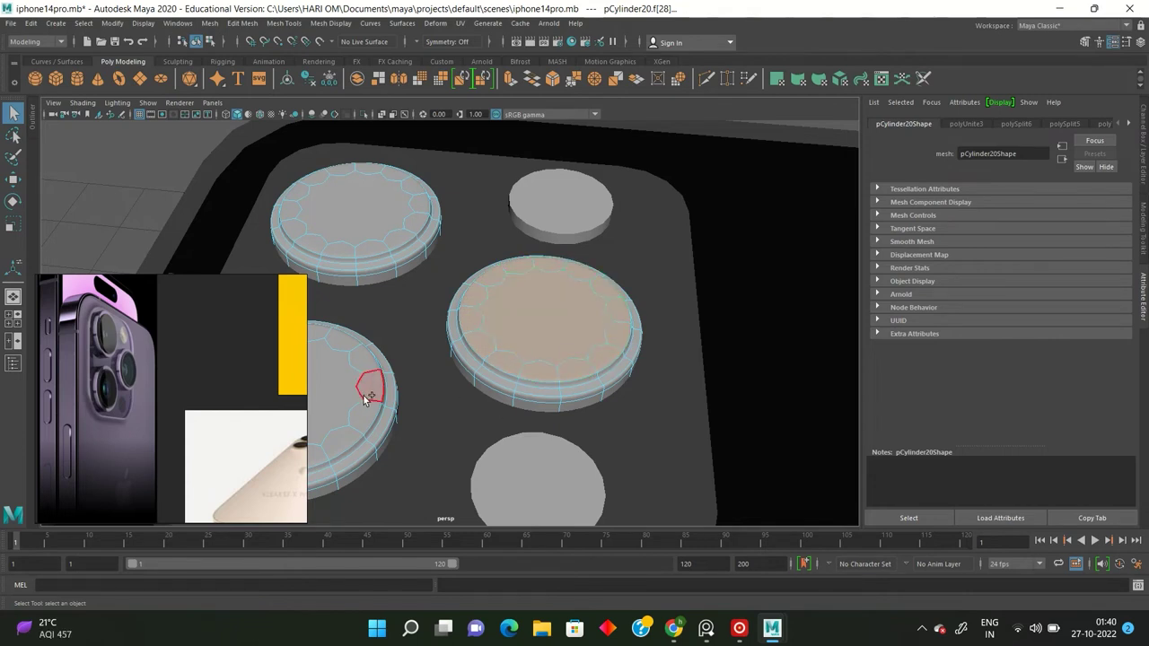
scroll(390, 228, down, 3)
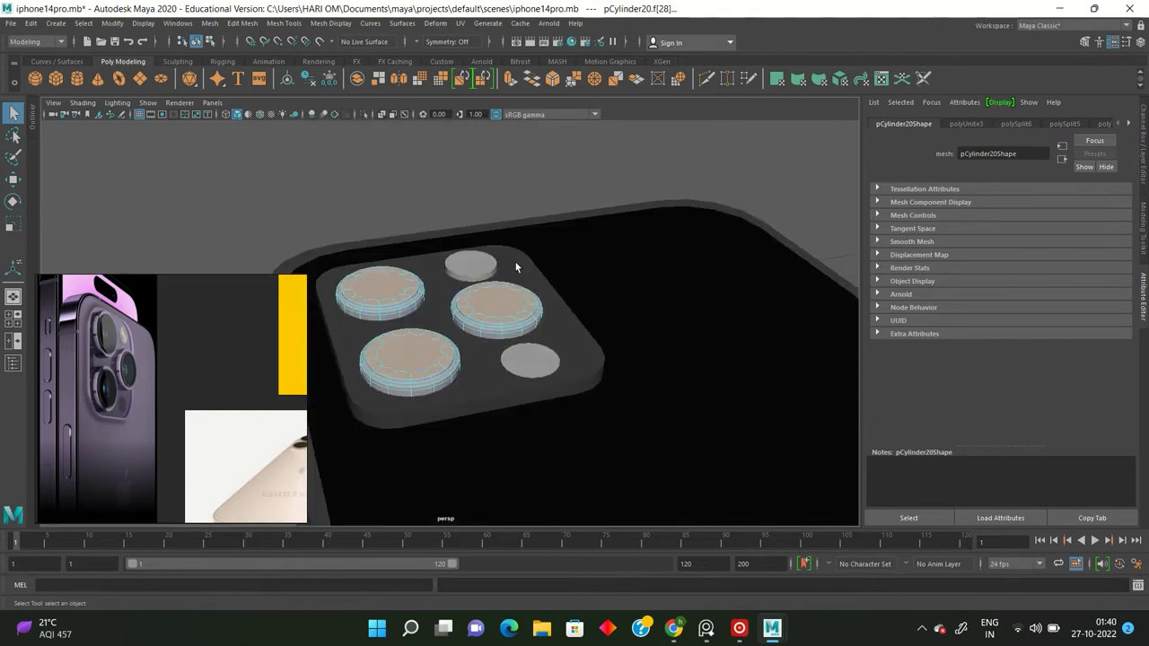
scroll(513, 264, up, 1)
right_drag(502, 304, 489, 636)
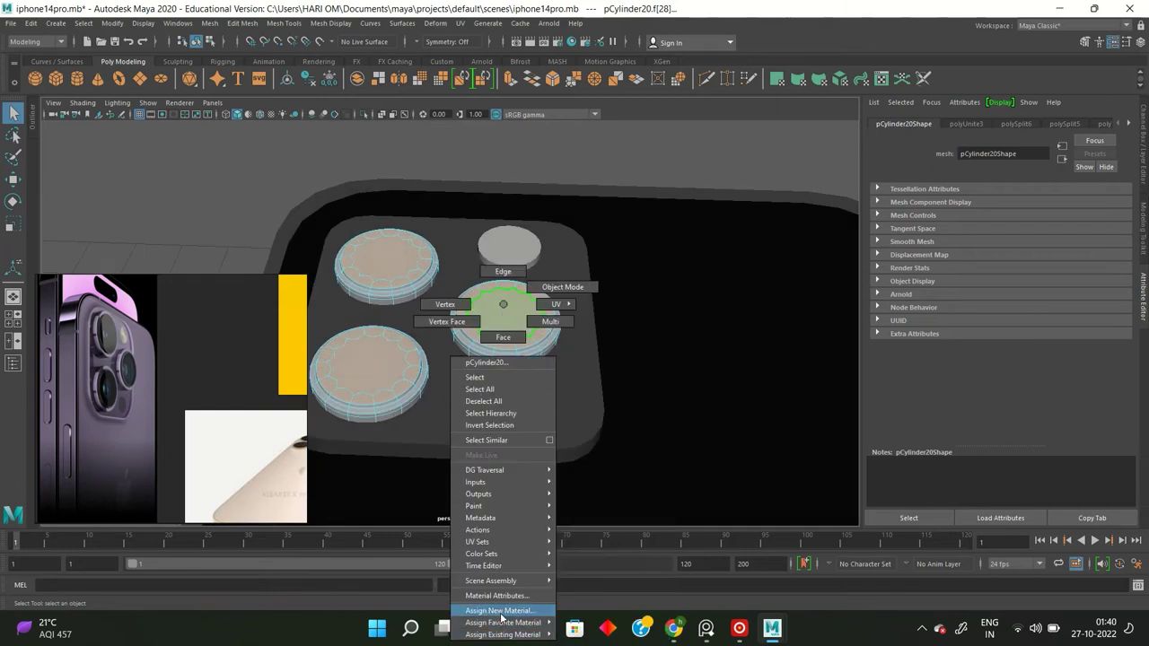
click(499, 610)
click(417, 341)
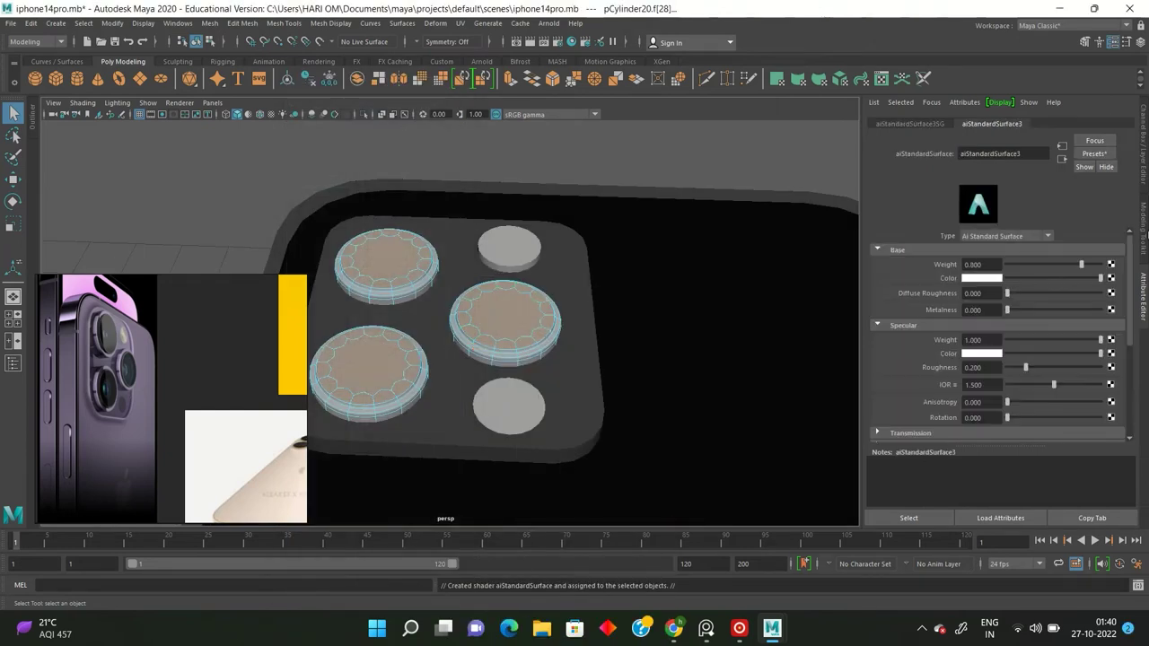
text(lens)
key(Return)
Browse the lens material presets without applying one, then return to object selection.
click(1094, 153)
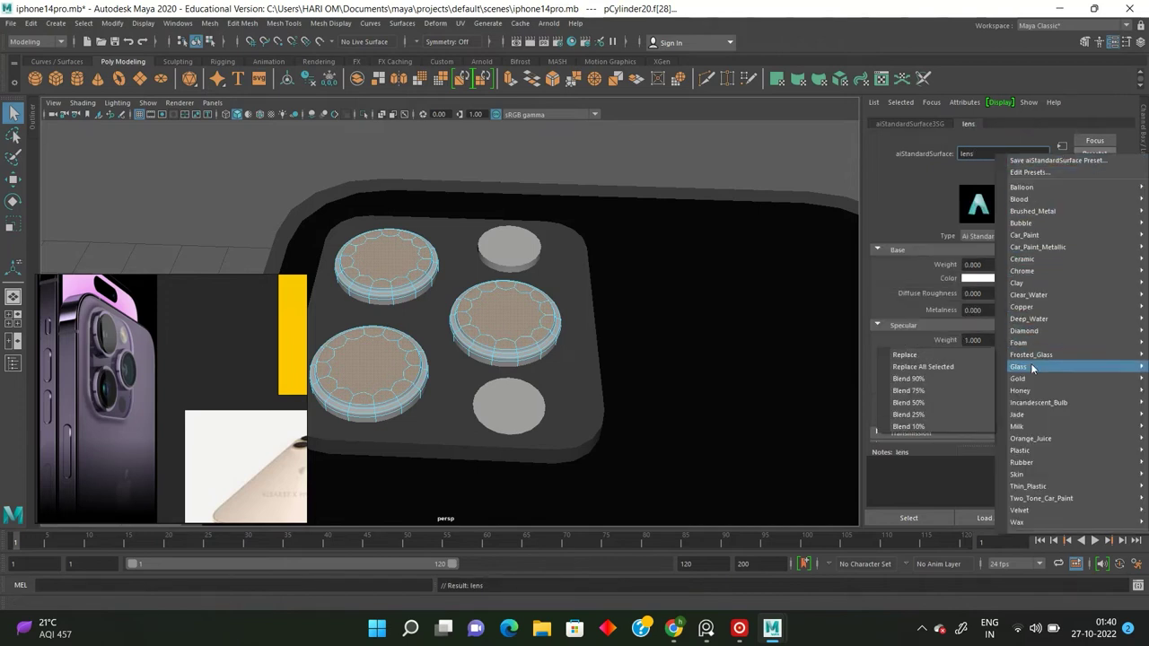
click(942, 392)
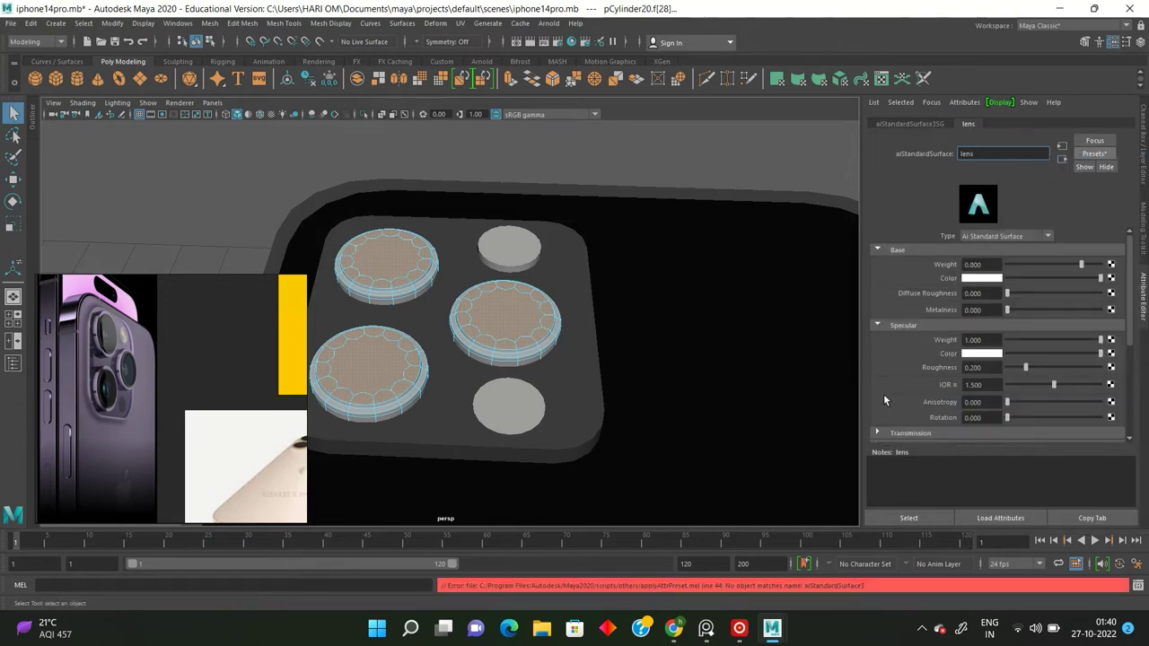
click(1094, 154)
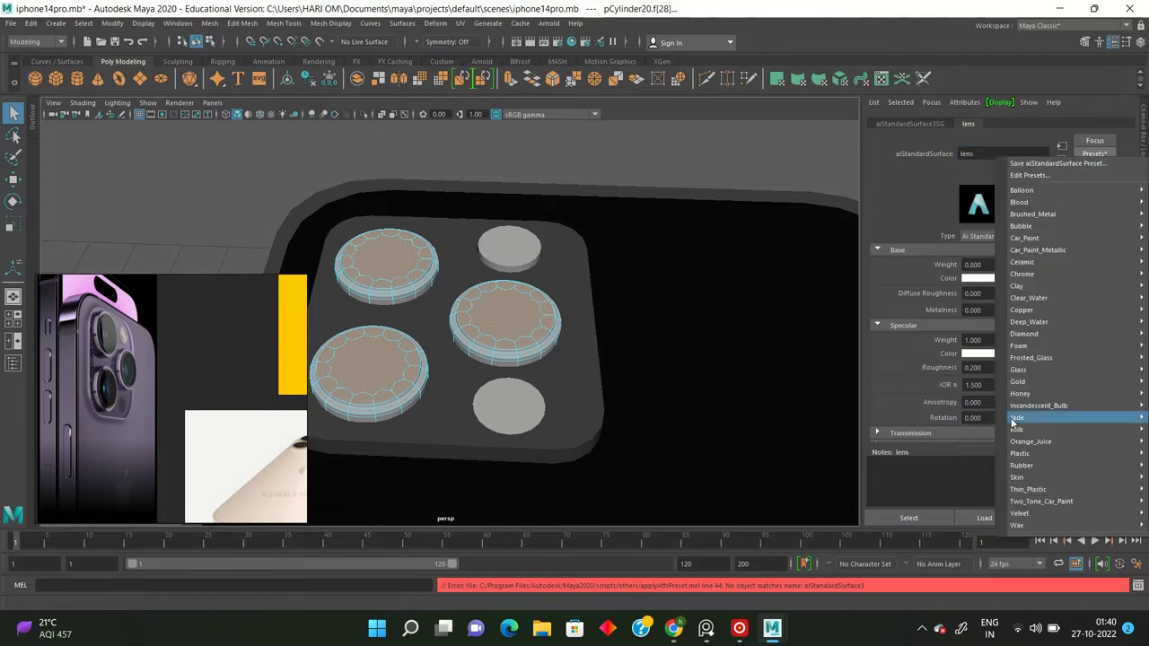
click(933, 396)
right_drag(418, 239, 529, 170)
Orbit to a low side view of the lens rings and select a bevel face loop on one ring.
alt+drag(529, 170, 469, 302)
alt+drag(476, 362, 470, 338)
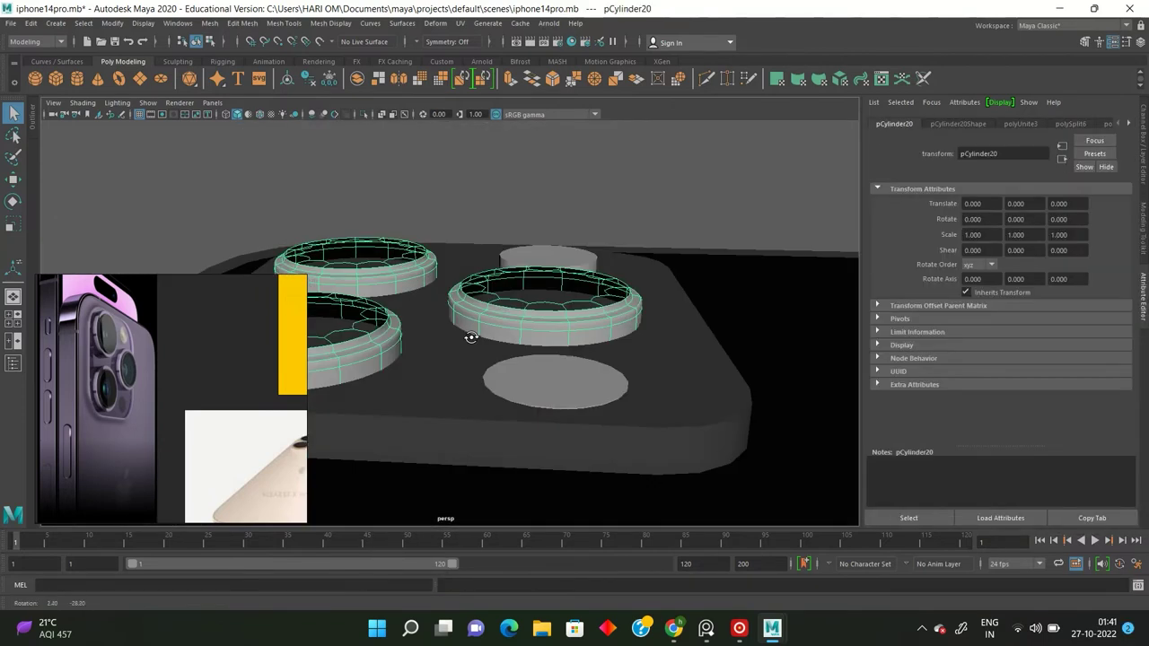
scroll(470, 338, up, 5)
right_drag(500, 292, 514, 331)
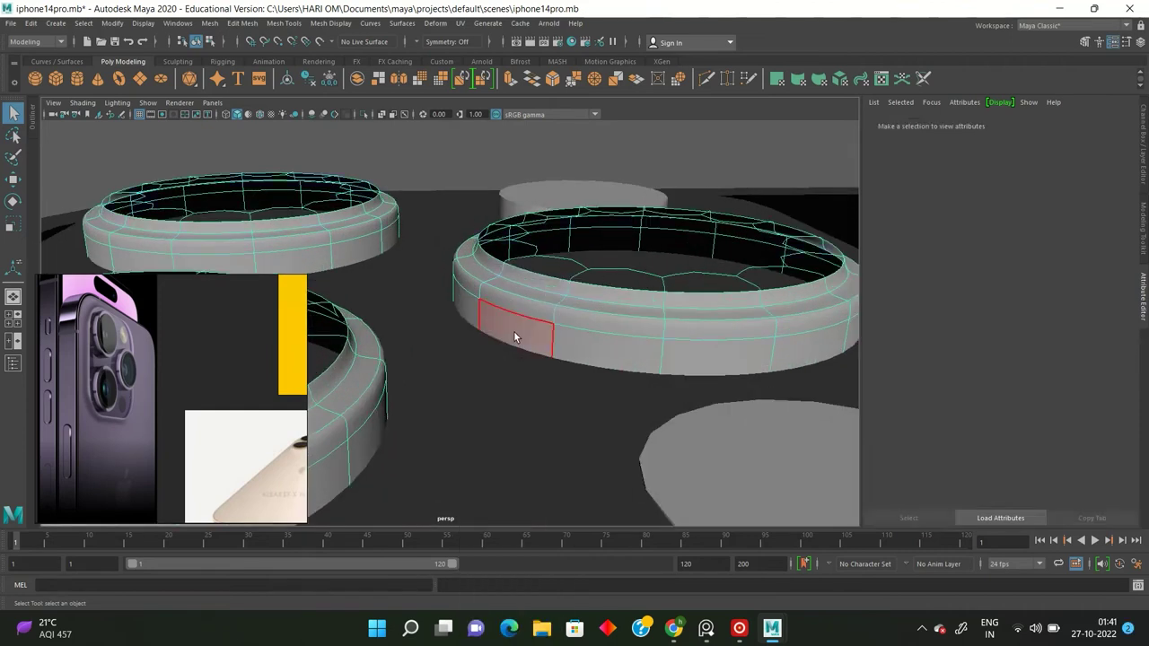
double_click(559, 299)
scroll(471, 318, down, 3)
alt+drag(471, 318, 544, 367)
scroll(544, 367, up, 3)
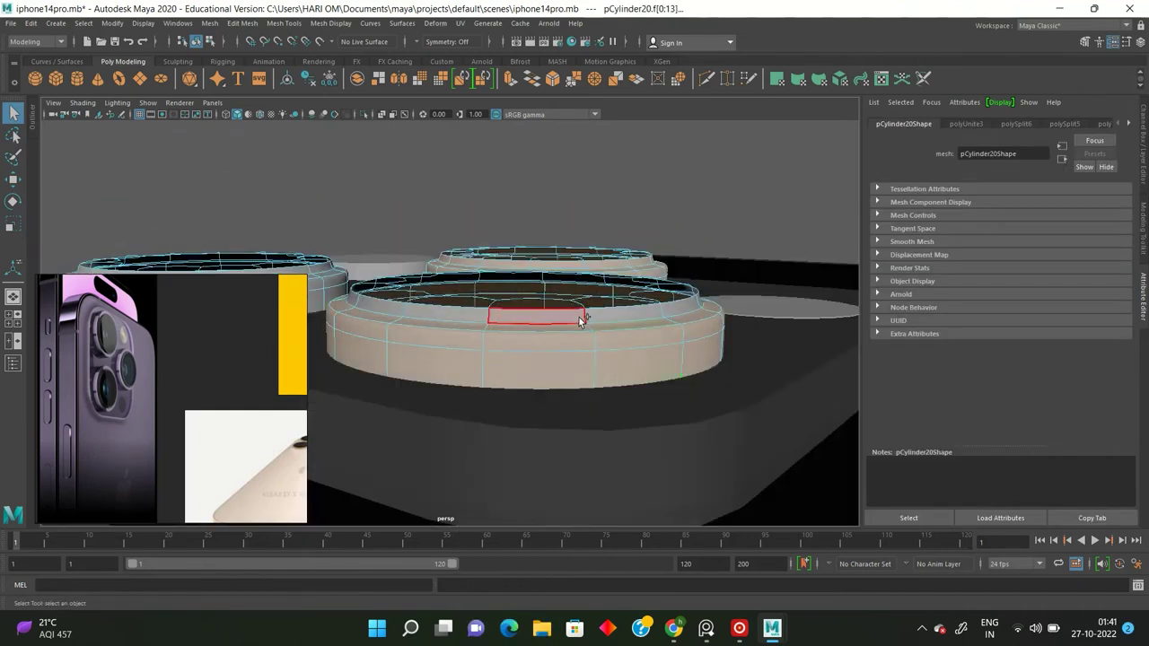
alt+drag(579, 320, 584, 380)
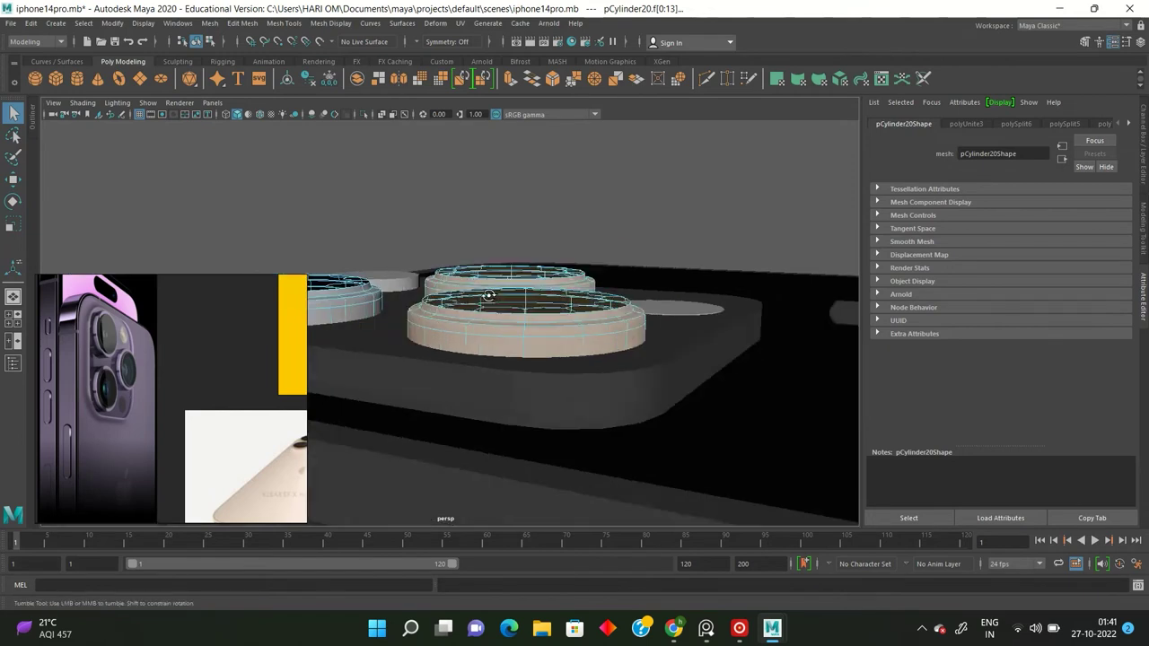
Try selecting each ring's outer face loop, undoing the mistaken selections.
double_click(544, 359)
key(ctrl+z)
double_click(581, 340)
key(ctrl+z)
double_click(621, 331)
key(ctrl+z)
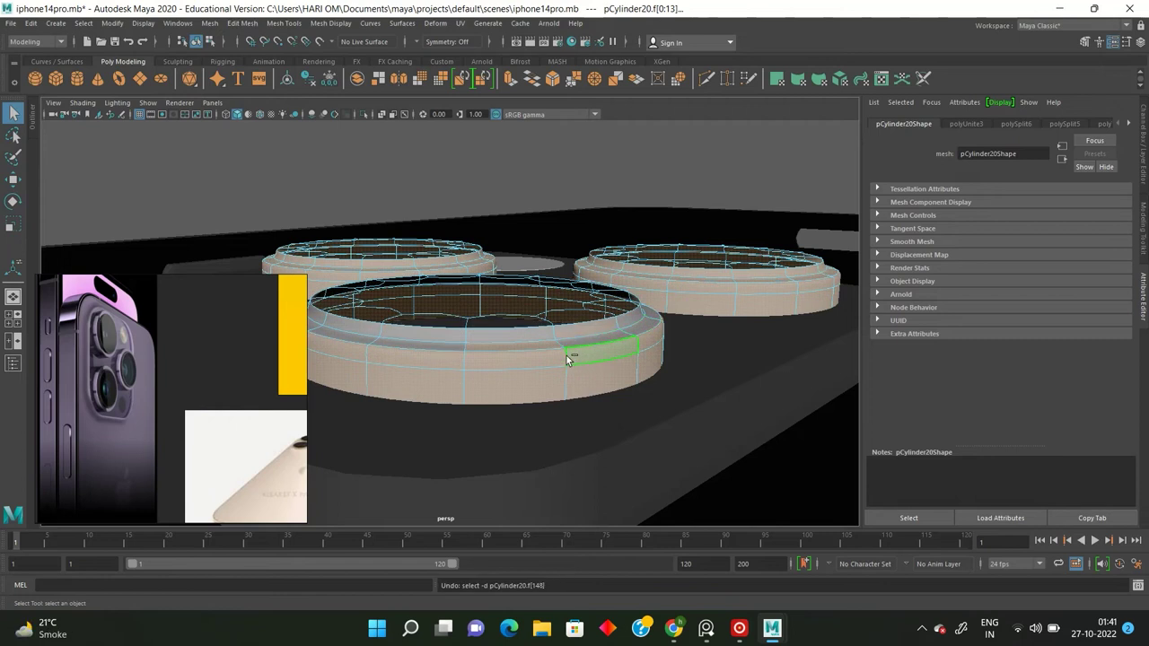
Assign the existing grey aiStandardSurface2 body material to the lens ring faces.
mouse_move(564, 337)
alt+mouse_down()
mouse_move(439, 409)
mouse_move(429, 439)
alt+mouse_up()
right_drag(427, 304, 490, 603)
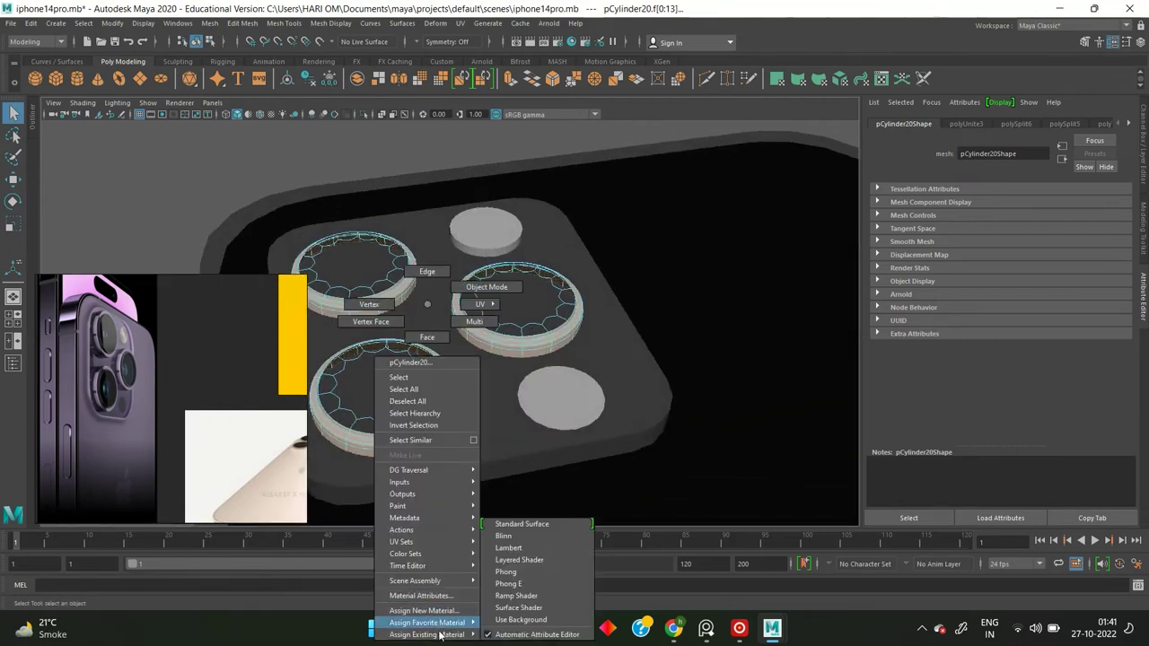
right_drag(517, 562, 521, 560)
click(539, 114)
mouse_move(450, 143)
alt+mouse_down()
mouse_move(527, 257)
mouse_move(464, 328)
mouse_move(530, 239)
alt+mouse_up()
click(530, 238)
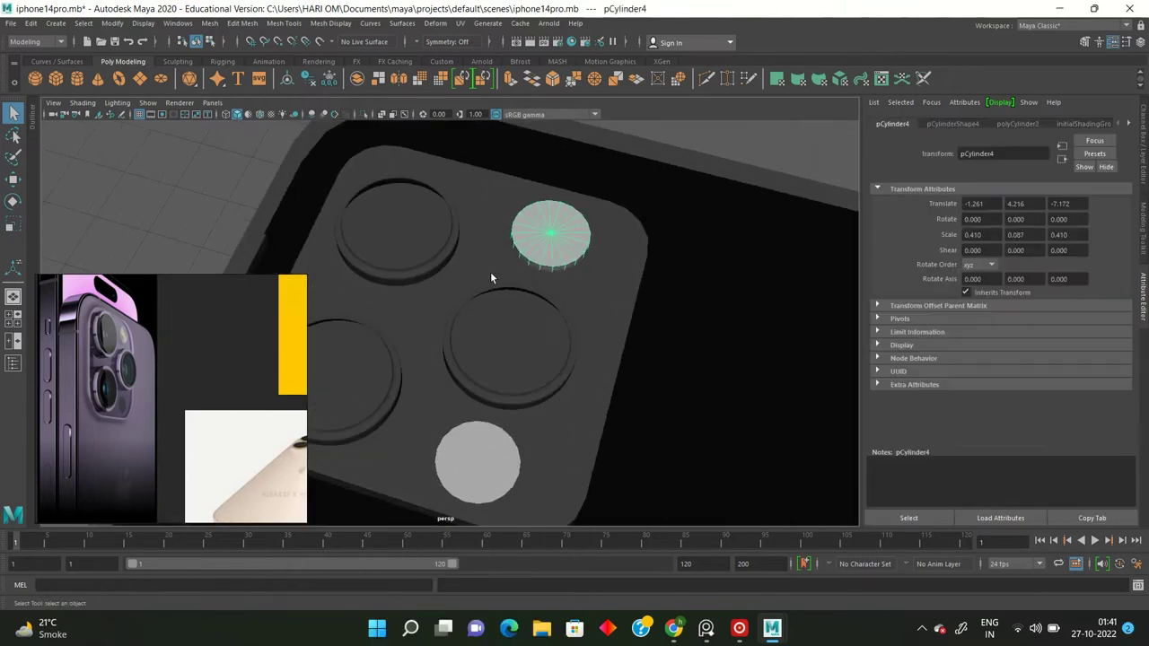
Select the small disc below the lenses and apply aiStandardSurface1 to it.
scroll(84, 346, up, 3)
scroll(193, 348, down, 3)
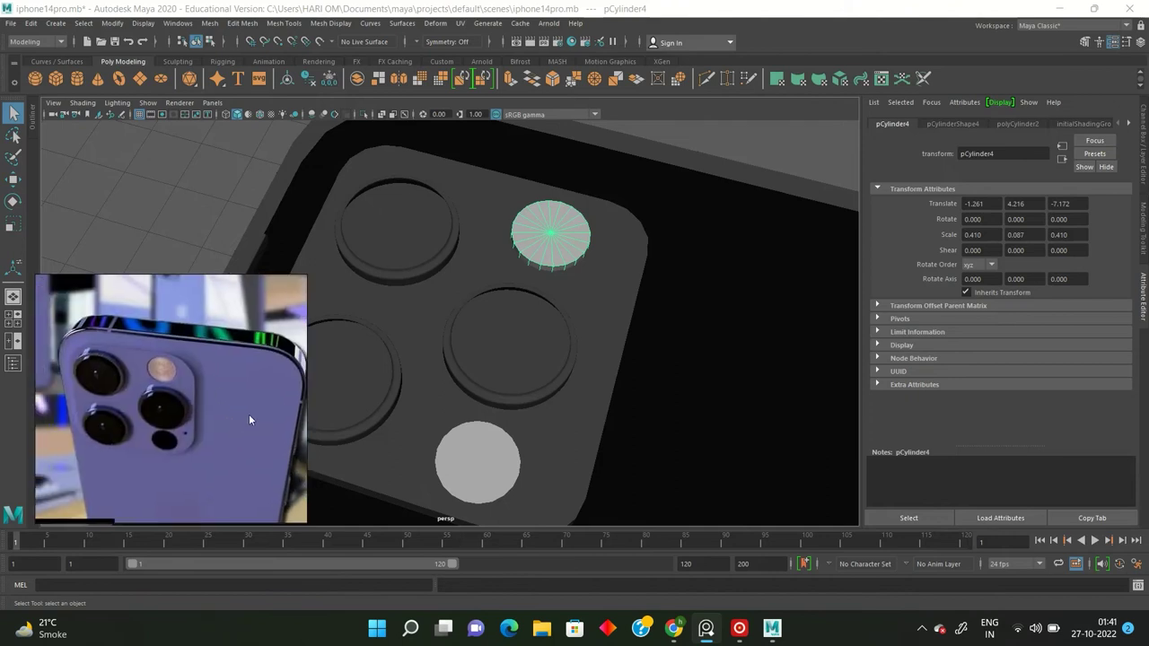
alt+drag(476, 446, 461, 420)
click(461, 420)
right_drag(461, 420, 458, 635)
click(556, 548)
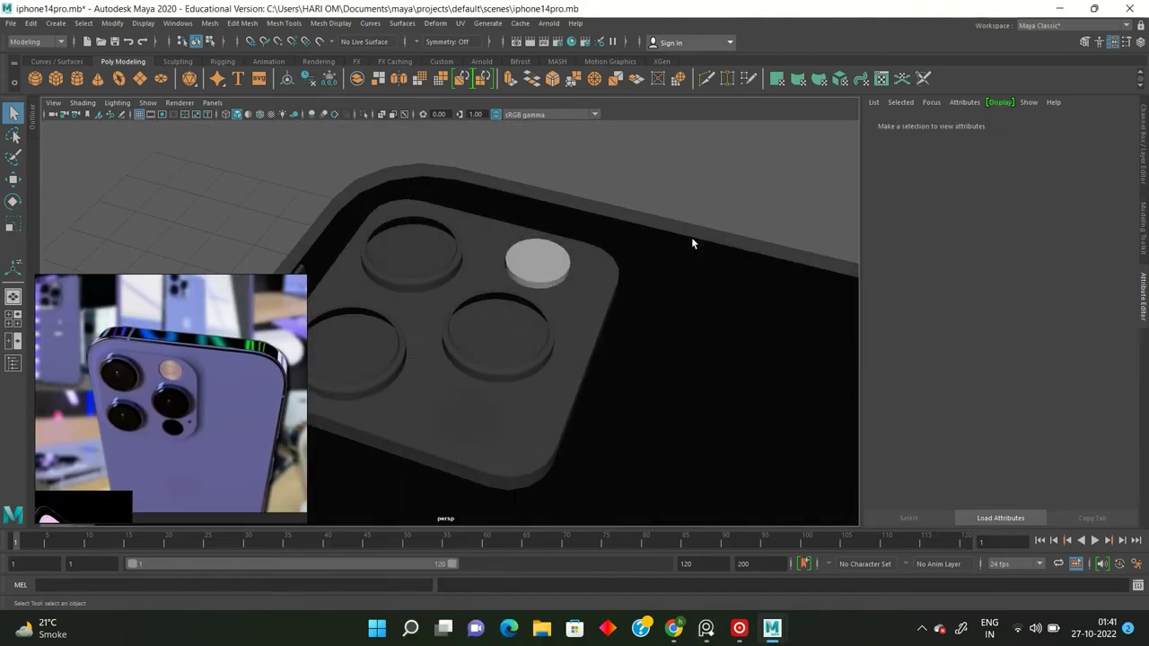
Assign a new Blinn material, blinn1, to the small flash cylinder pCylinder4.
click(558, 273)
scroll(558, 274, up, 3)
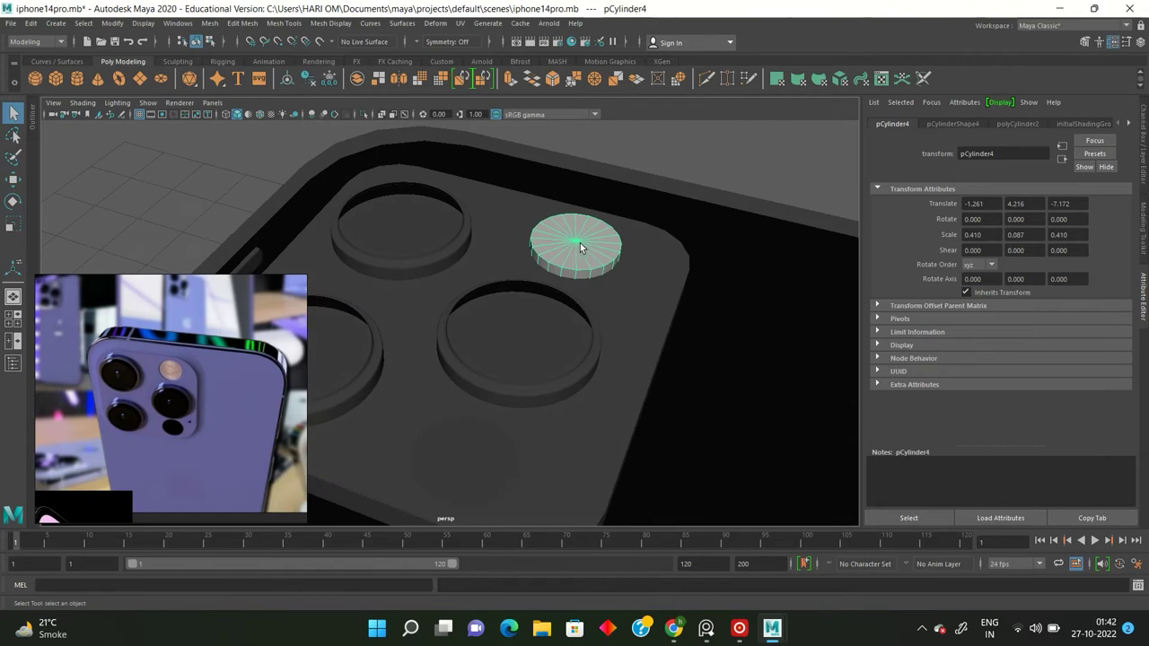
right_drag(557, 246, 547, 555)
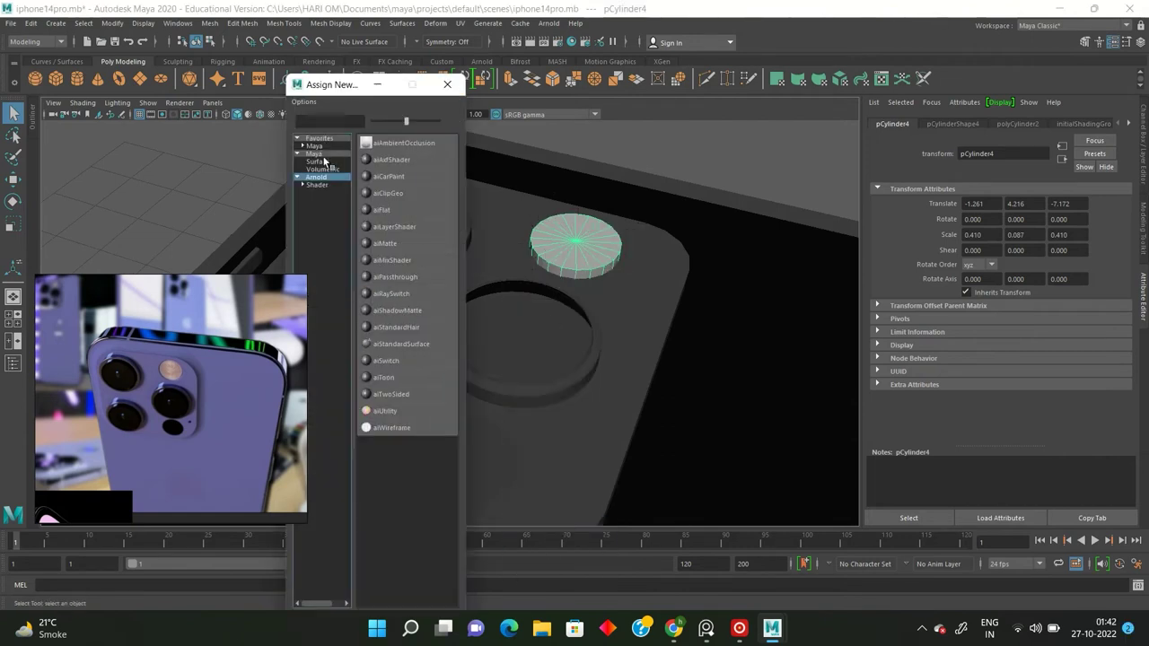
click(325, 159)
click(406, 159)
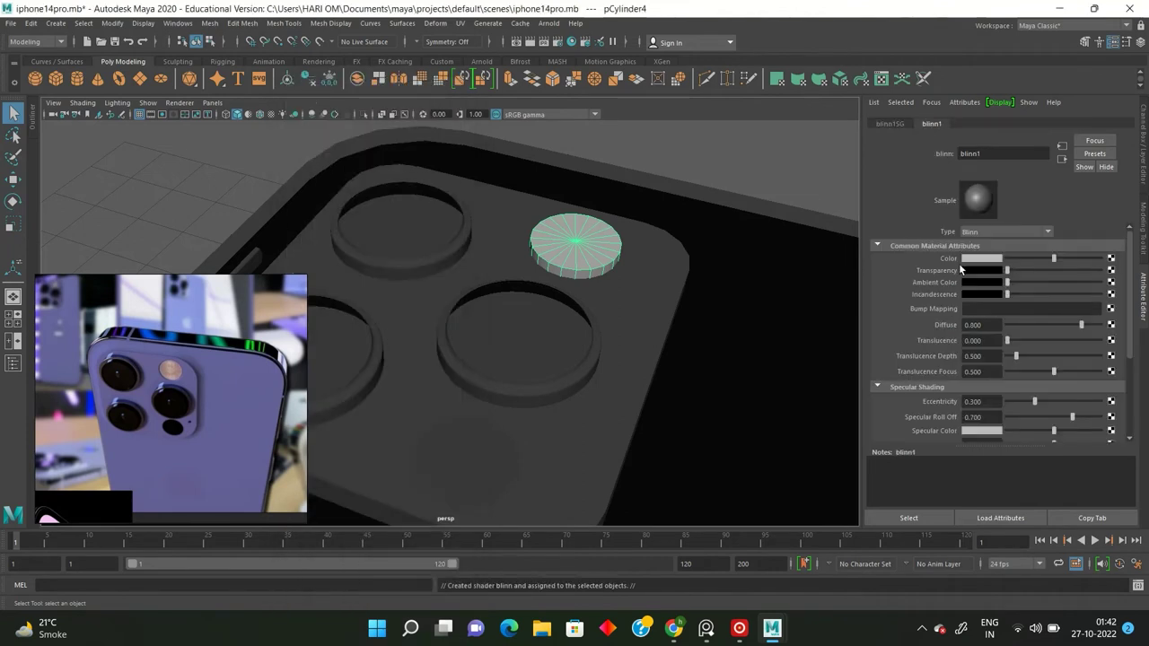
Set the blinn1 colour to white from the colour history.
click(982, 258)
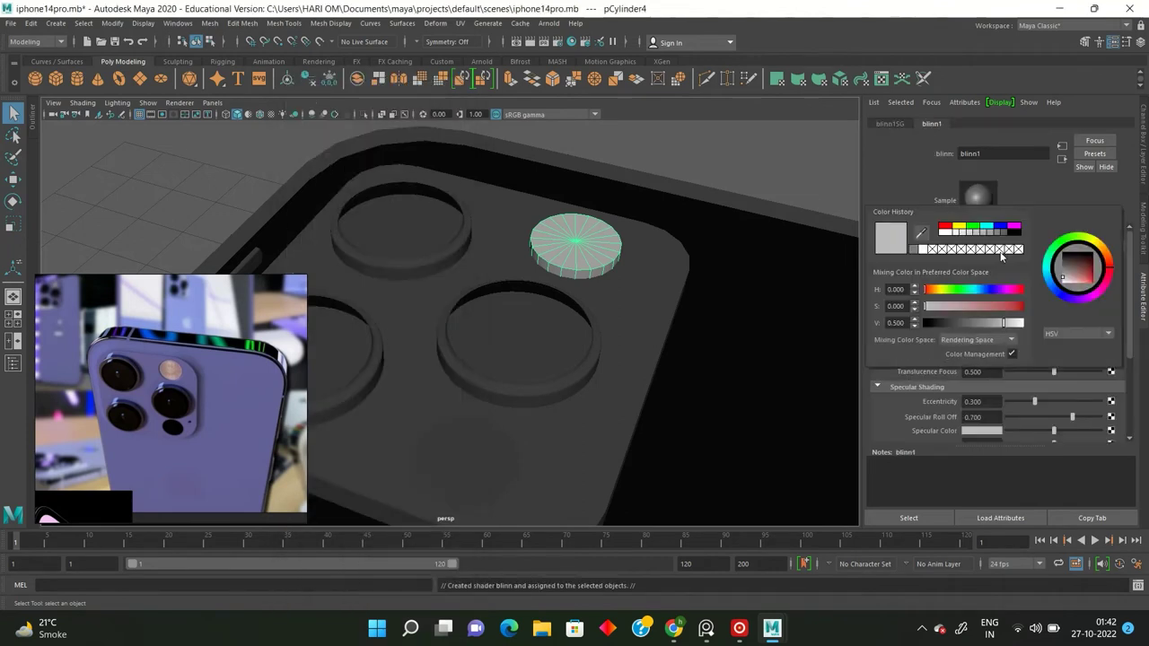
click(924, 252)
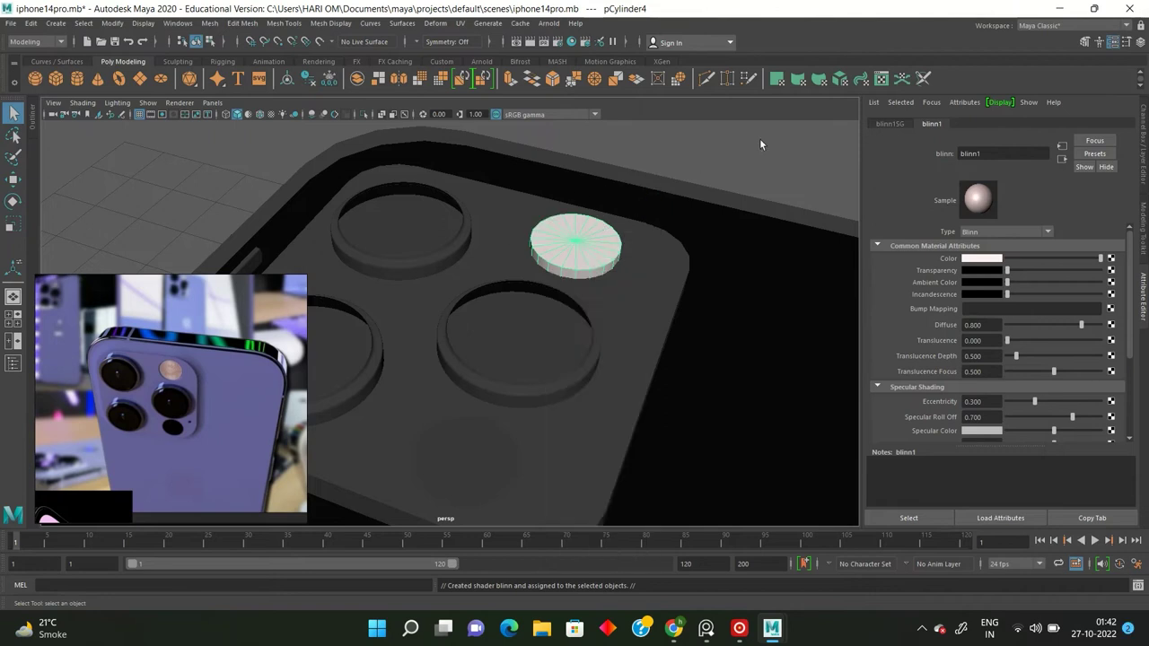
scroll(725, 161, down, 10)
click(556, 248)
mouse_move(556, 247)
alt+mouse_down()
mouse_move(541, 233)
mouse_move(597, 326)
alt+mouse_up()
shift+right_drag(584, 291, 534, 276)
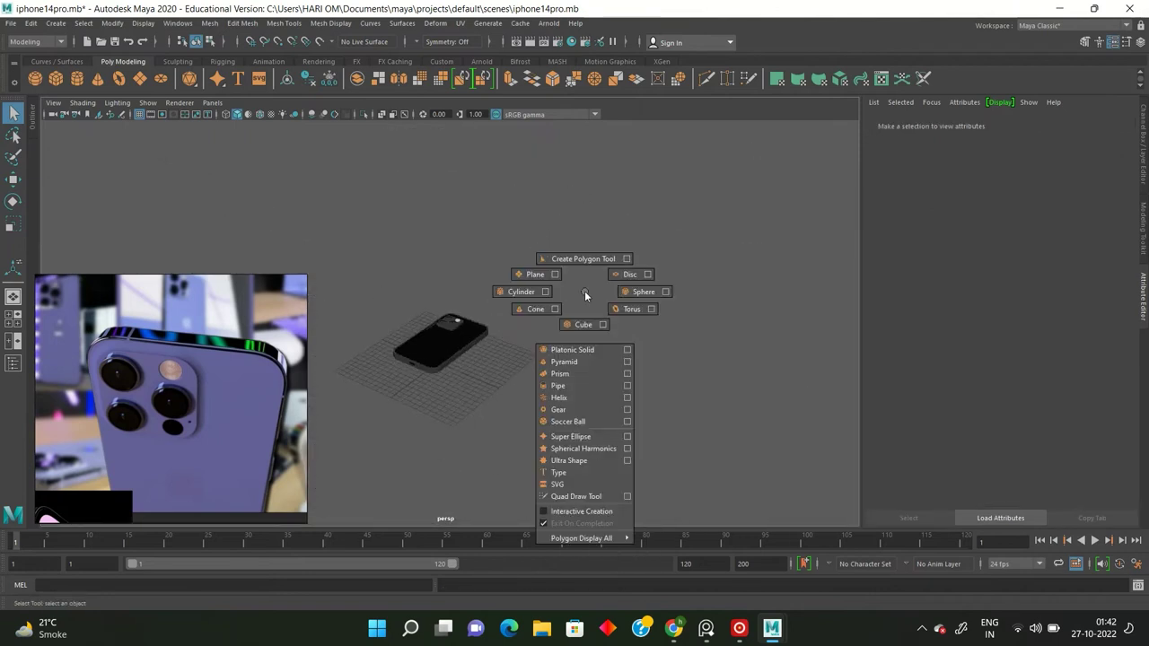
Scale the new plane to about 58.785 and raise it up under the phone.
key(r)
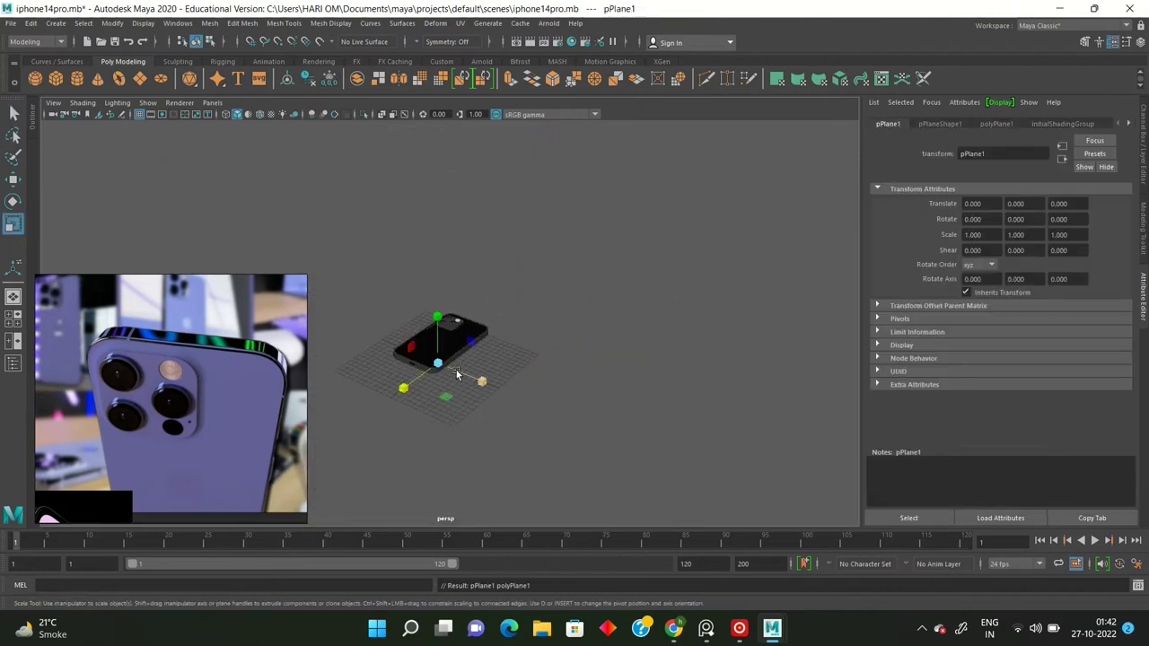
drag(440, 355, 661, 479)
key(w)
key(space)
drag(514, 236, 622, 351)
mouse_move(628, 399)
mouse_down()
mouse_move(628, 290)
mouse_move(654, 195)
mouse_move(546, 300)
mouse_up()
Extrude the plane's border edge loop upward into a wall and preview it smoothed.
key(q)
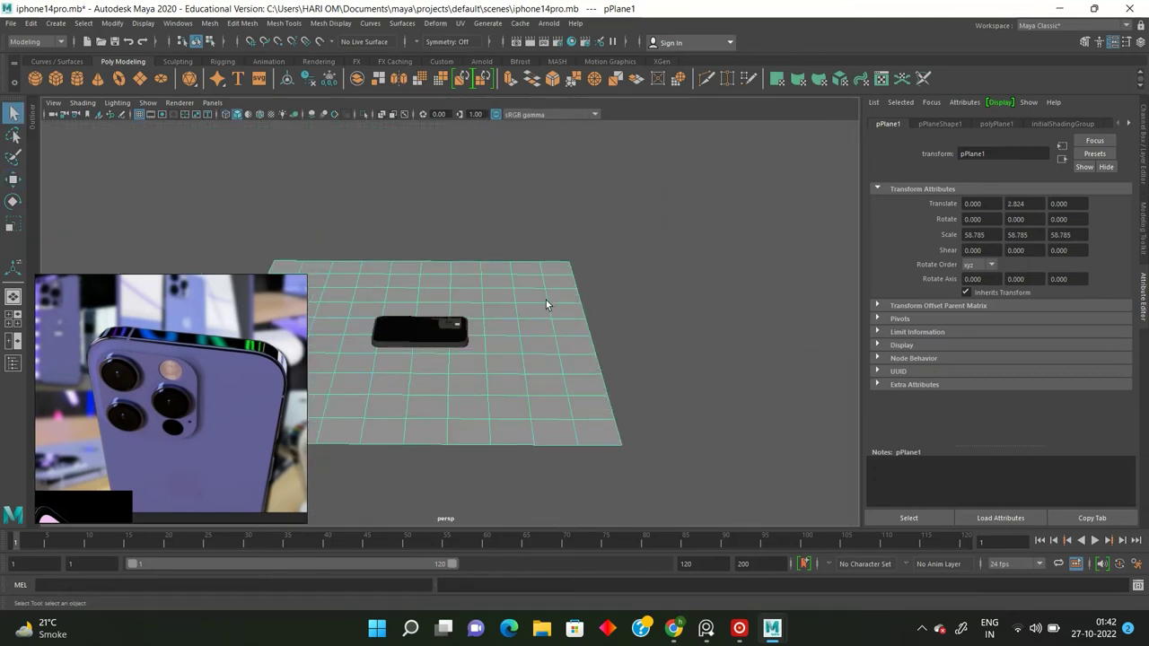
click(566, 239)
double_click(570, 274)
key(ctrl+e)
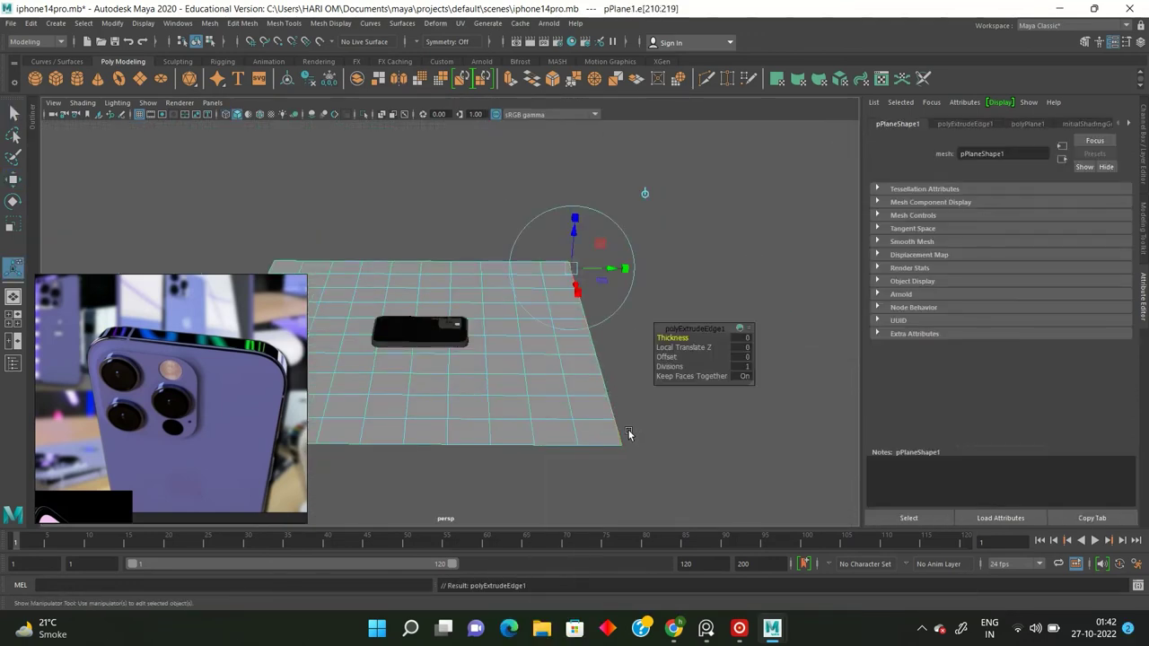
drag(577, 218, 608, 210)
key(3)
right_drag(468, 294, 526, 277)
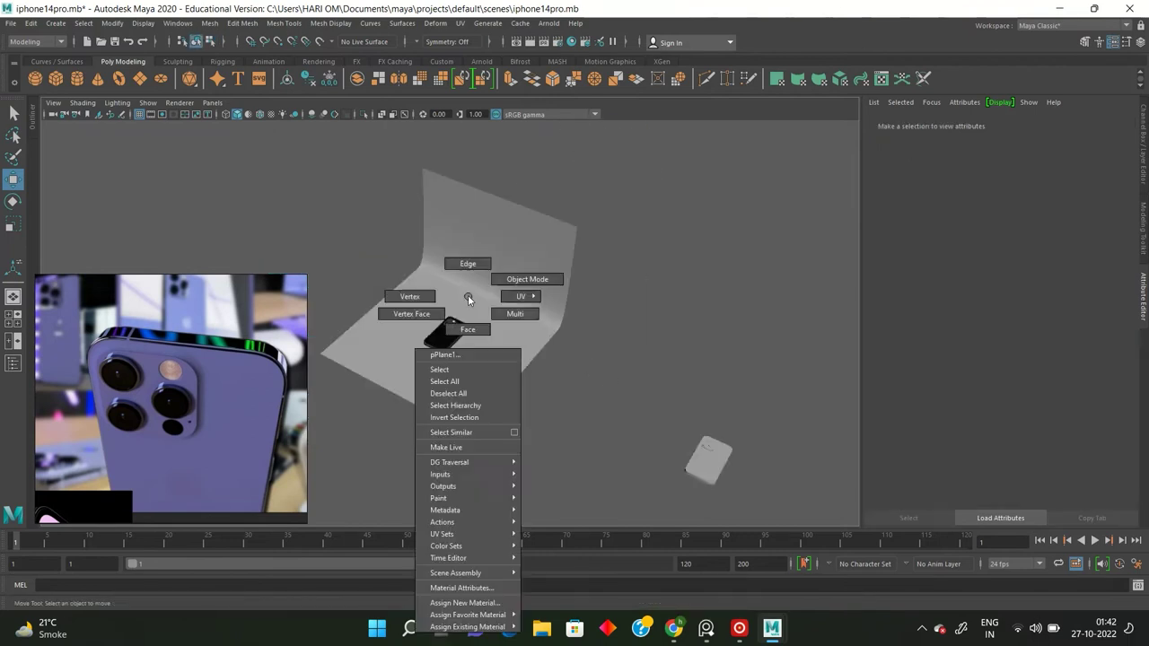
Widen the backdrop plane along X.
alt+drag(690, 308, 568, 305)
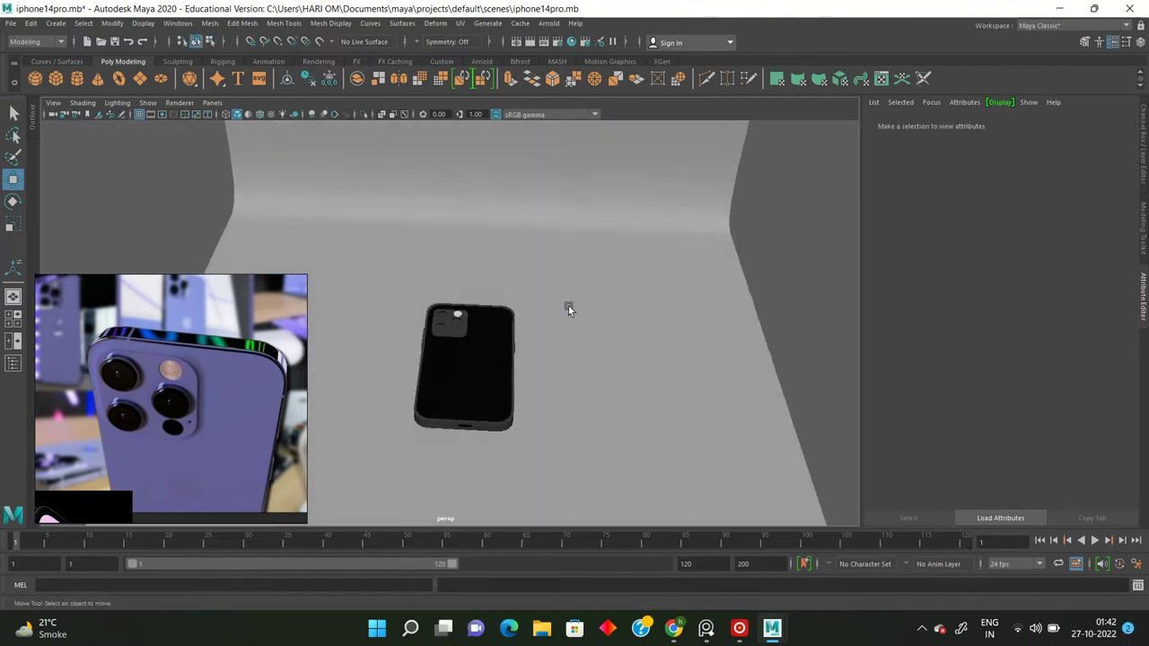
click(568, 305)
scroll(538, 328, down, 3)
key(r)
drag(516, 368, 575, 372)
key(q)
click(800, 282)
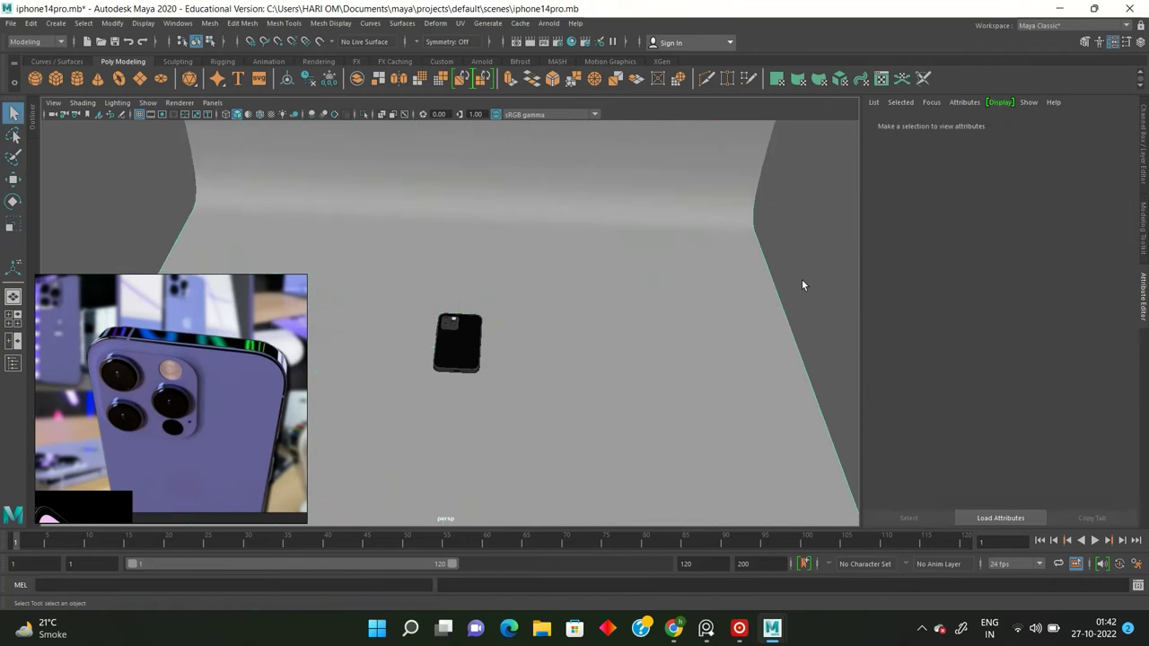
Enlarge the viewport and frame the upright phone facing the camera in front of the backdrop.
scroll(587, 320, up, 5)
scroll(587, 320, up, 3)
click(1144, 316)
scroll(805, 326, down, 3)
scroll(743, 331, down, 2)
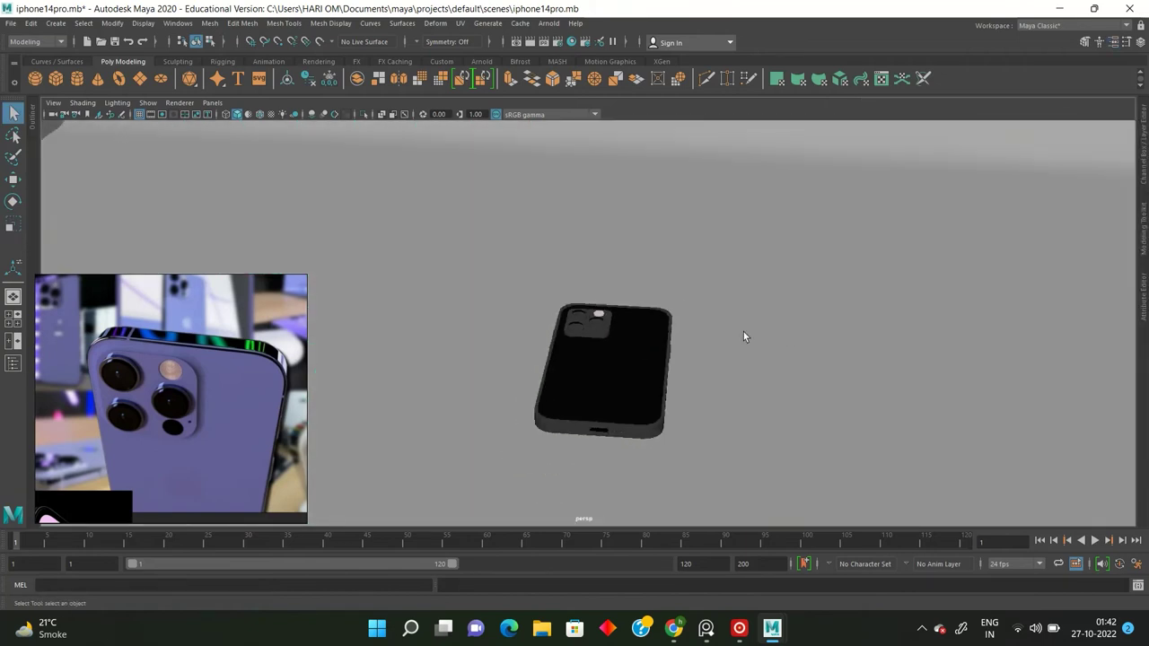
mouse_move(931, 415)
alt+mouse_down()
mouse_move(805, 353)
mouse_move(794, 398)
alt+mouse_up()
mouse_move(727, 253)
alt+middle_down()
mouse_move(699, 267)
mouse_move(680, 244)
alt+middle_up()
alt+drag(680, 244, 658, 289)
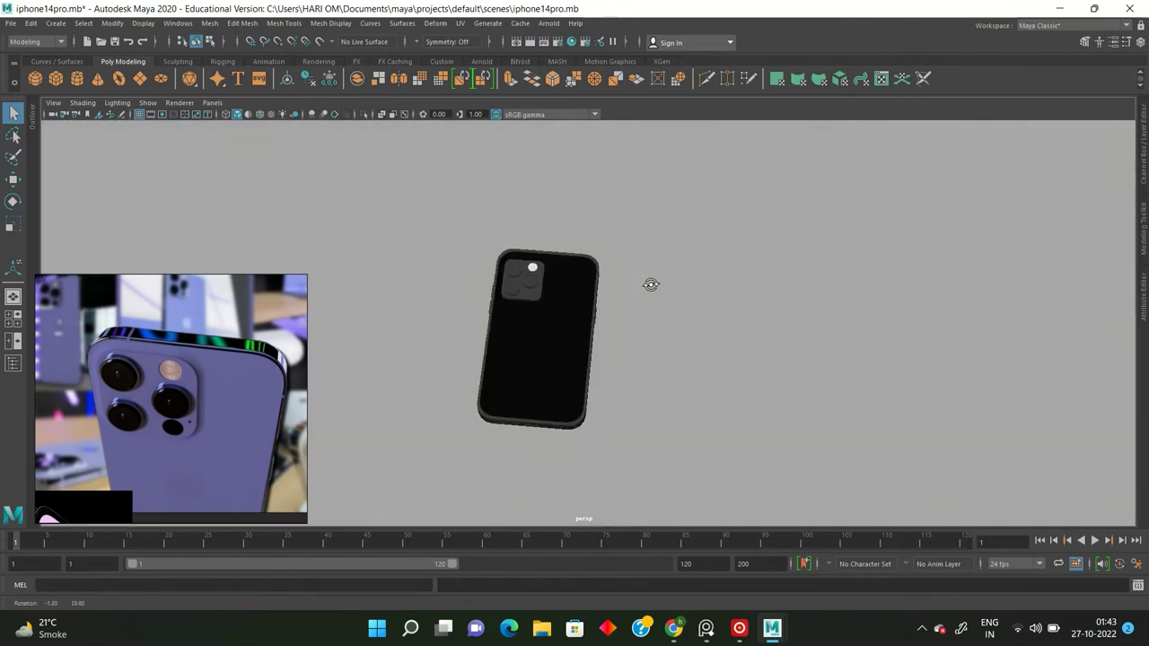
click(549, 24)
mouse_move(560, 83)
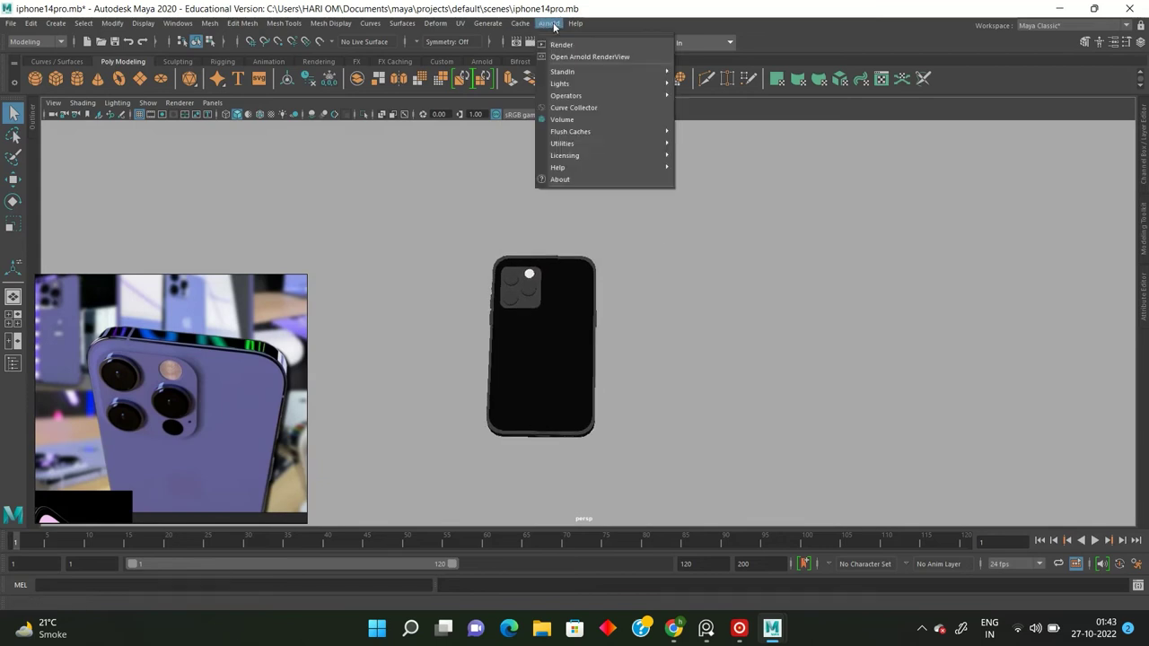
Add an Arnold area light and look through it to aim it down onto the phone.
click(690, 96)
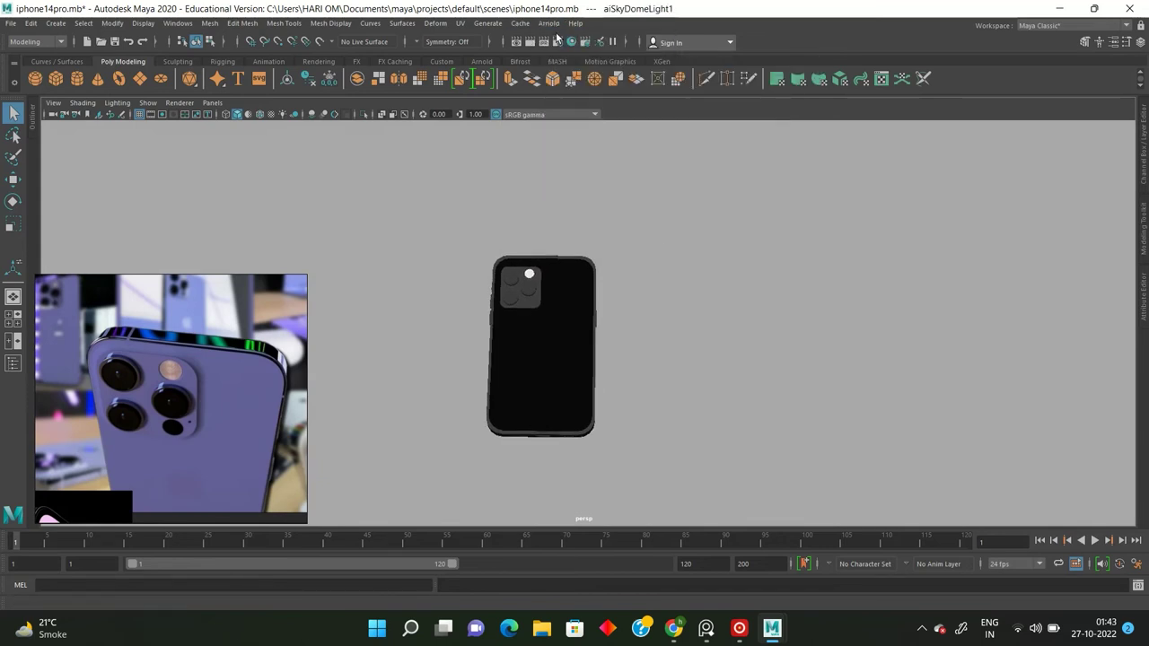
click(549, 23)
mouse_move(560, 83)
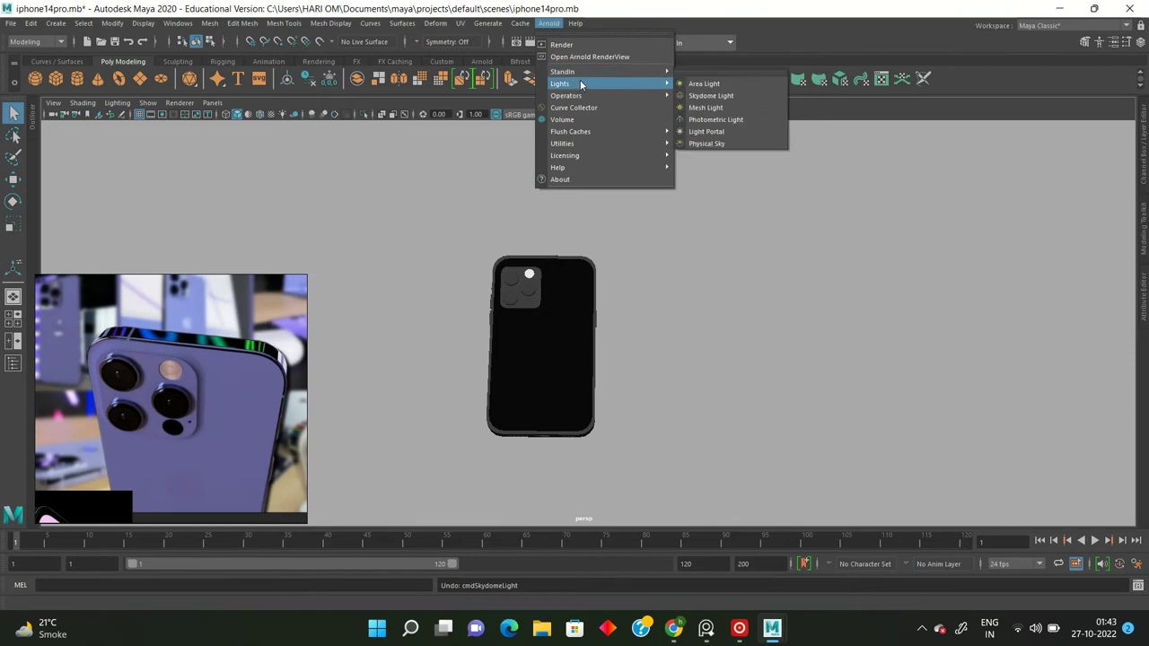
click(701, 82)
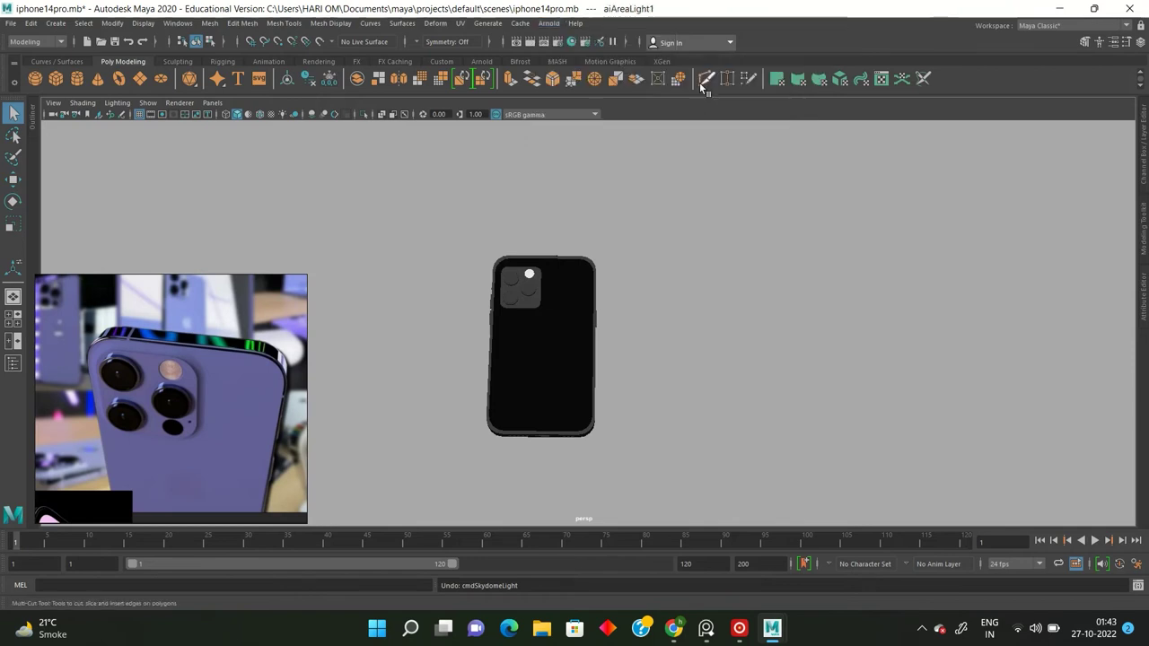
click(216, 104)
click(382, 136)
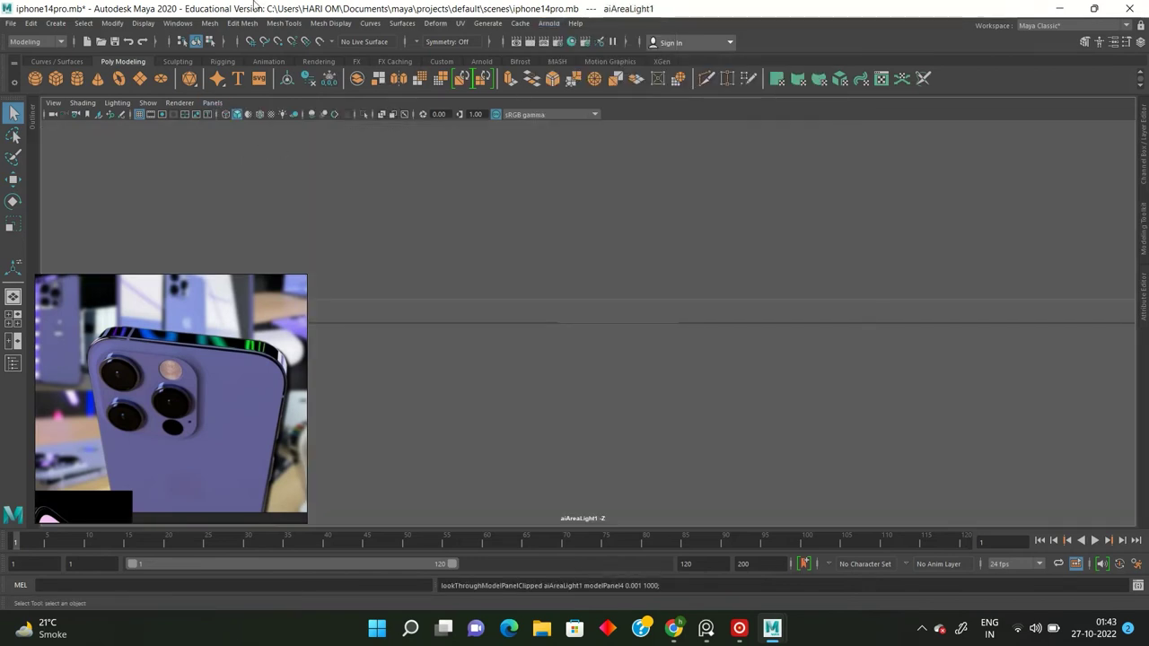
mouse_move(655, 343)
alt+mouse_down()
mouse_move(632, 347)
mouse_move(658, 330)
alt+mouse_up()
scroll(647, 342, up, 5)
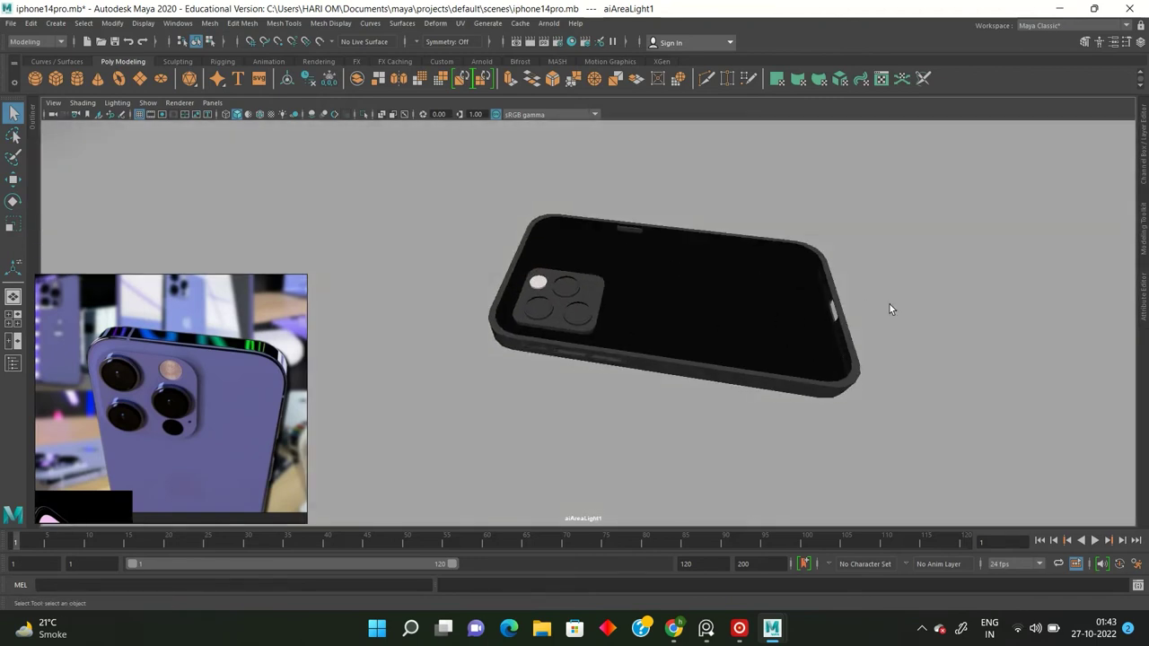
alt+drag(777, 269, 805, 269)
Save the scene and add a second Arnold area light.
key(ctrl+s)
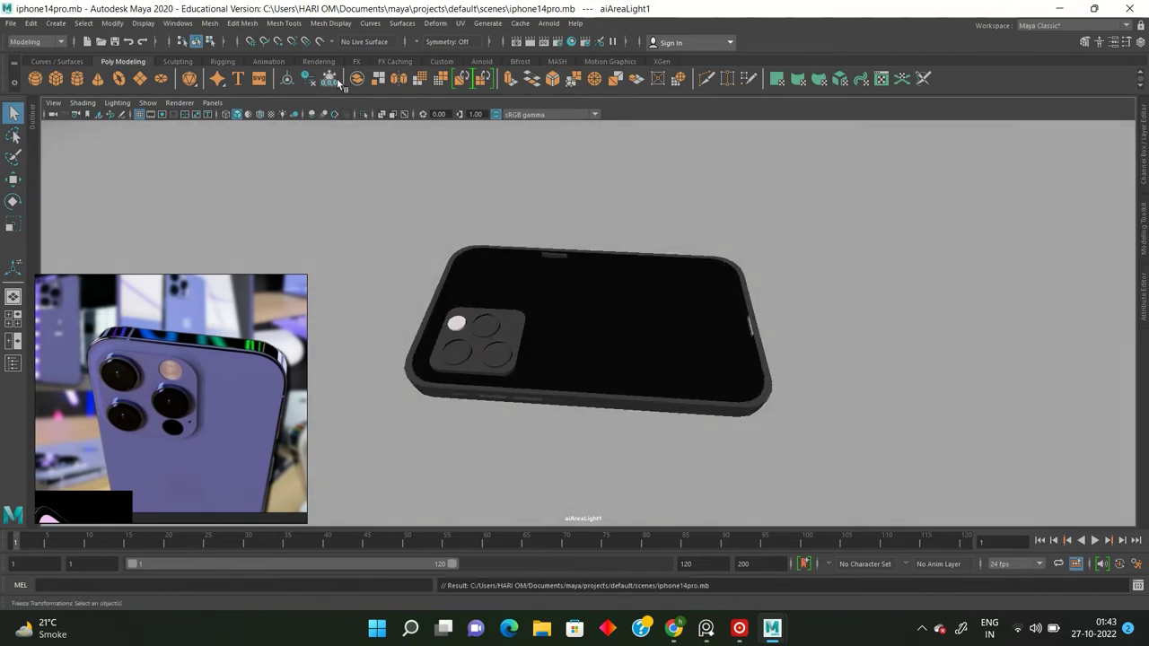
click(548, 23)
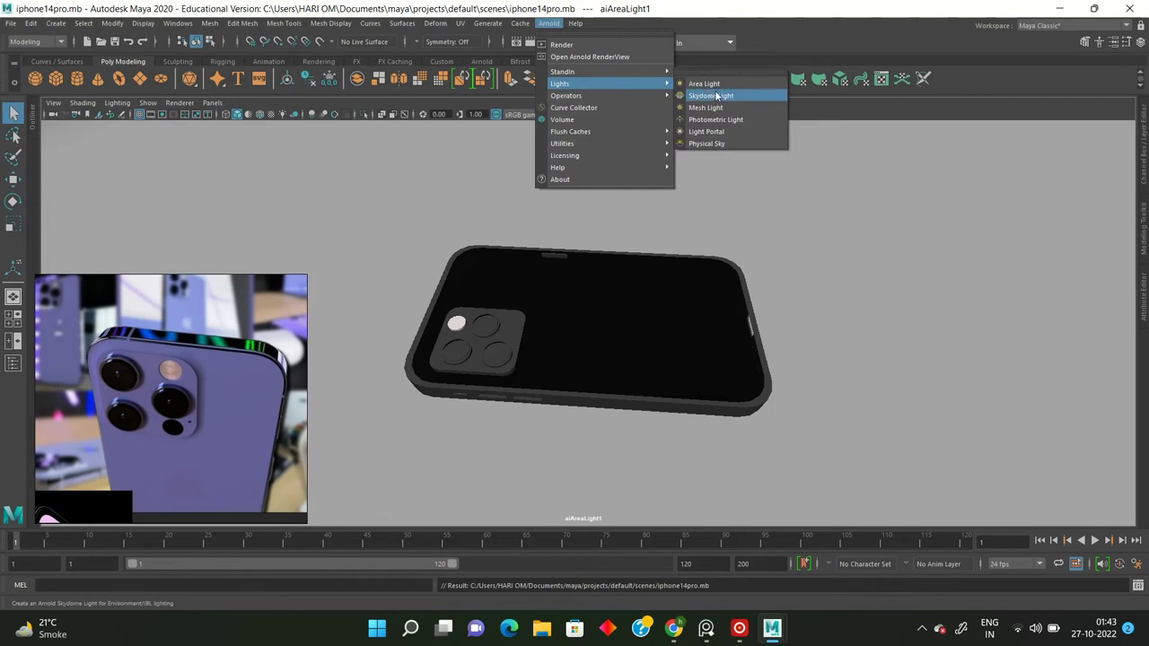
click(715, 89)
key(space)
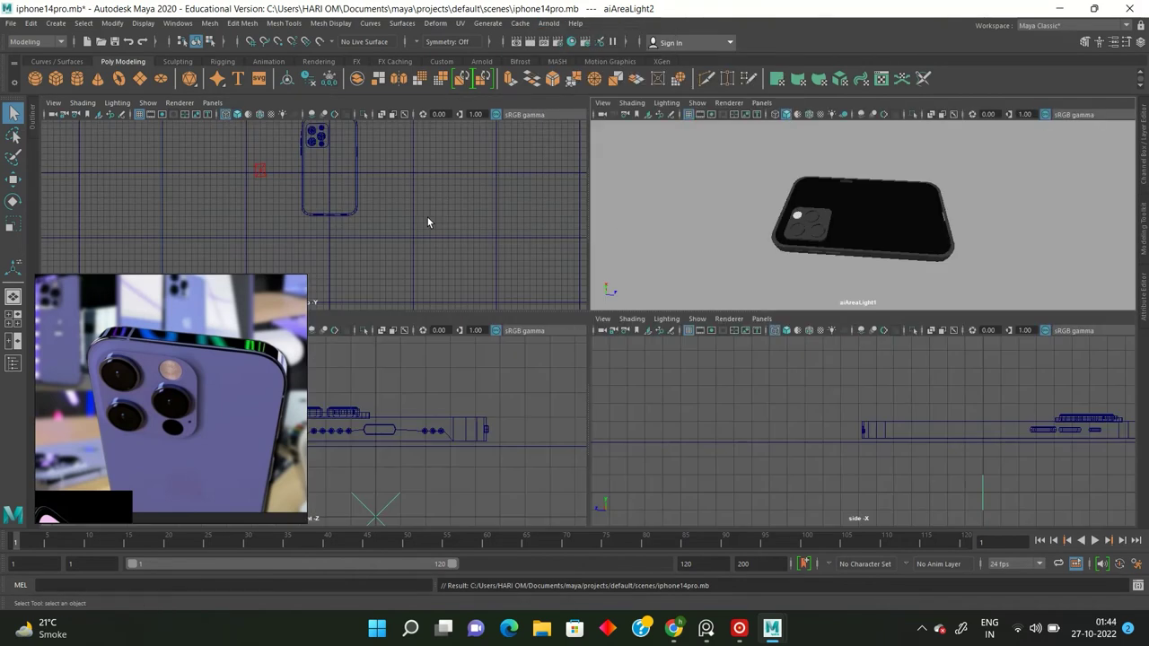
Look through aiAreaLight2 and aim it down onto the phone.
key(space)
drag(487, 258, 496, 235)
alt+drag(617, 320, 474, 260)
click(213, 102)
click(269, 149)
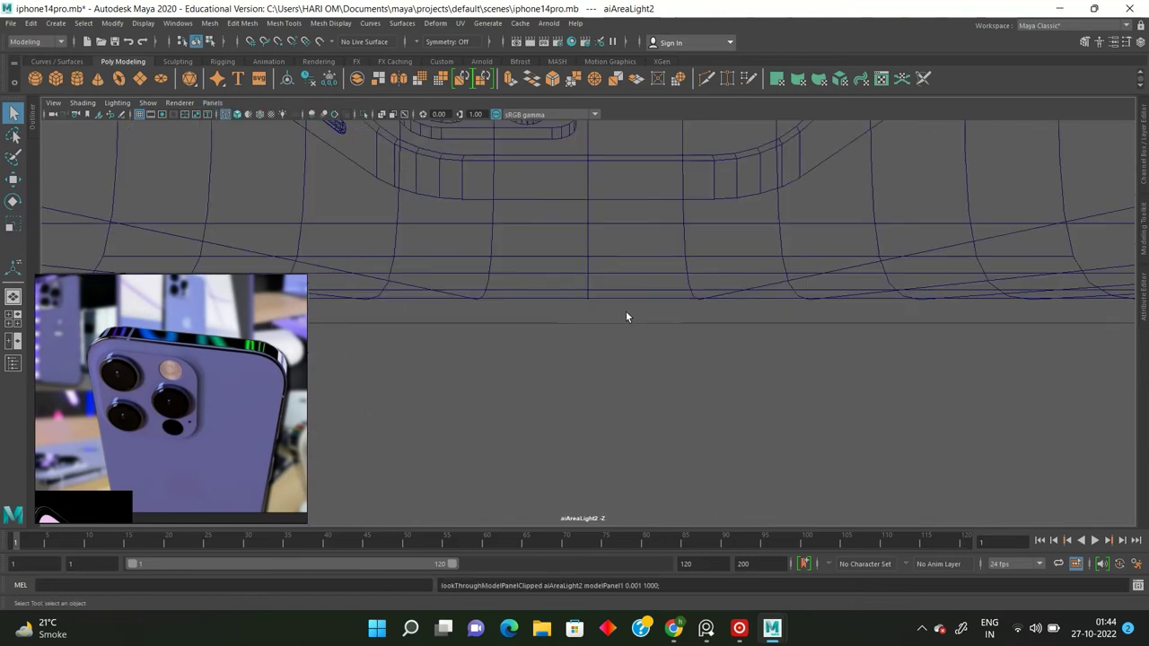
scroll(627, 311, down, 3)
scroll(627, 300, up, 2)
mouse_move(627, 300)
alt+mouse_down()
mouse_move(575, 351)
mouse_move(435, 348)
mouse_move(460, 350)
alt+mouse_up()
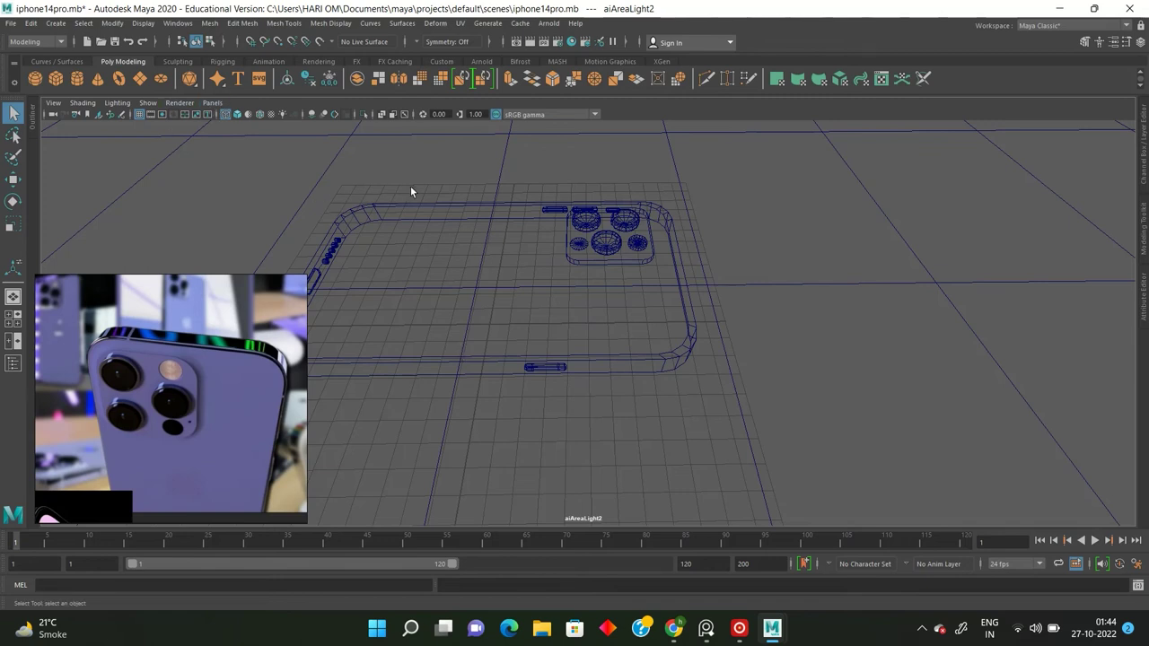
Scale up the area light in the perspective view and frame the phone and lights.
drag(406, 171, 404, 112)
mouse_move(491, 222)
alt+mouse_down()
mouse_move(730, 272)
mouse_move(654, 267)
mouse_move(685, 315)
alt+mouse_up()
key(r)
click(487, 207)
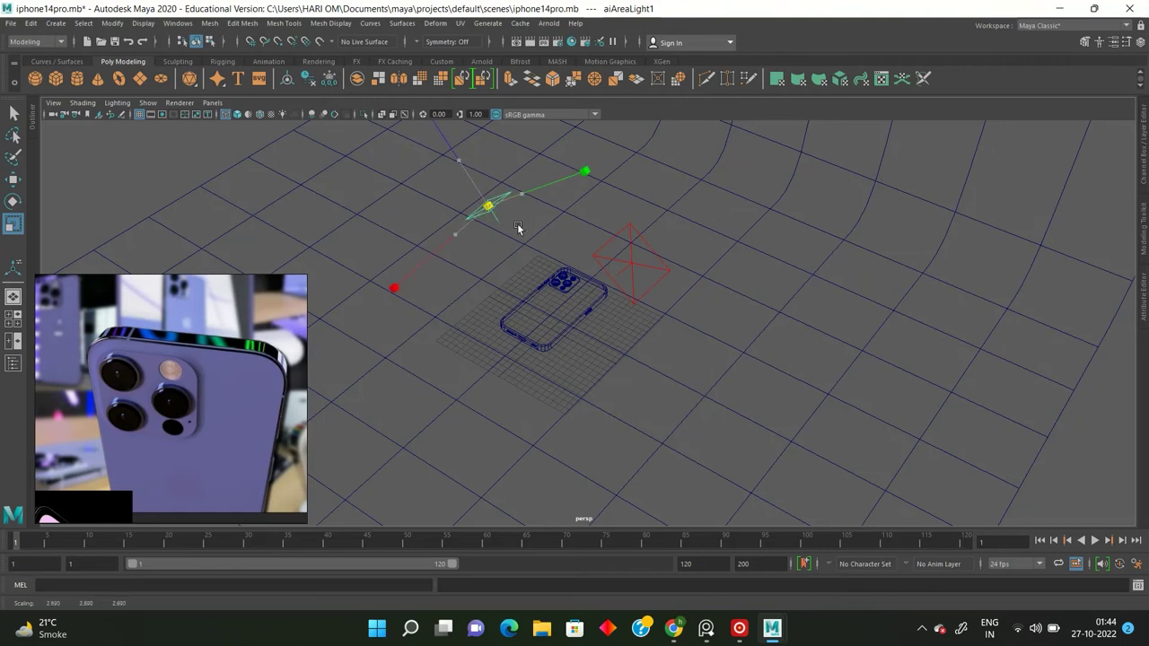
click(545, 216)
key(f)
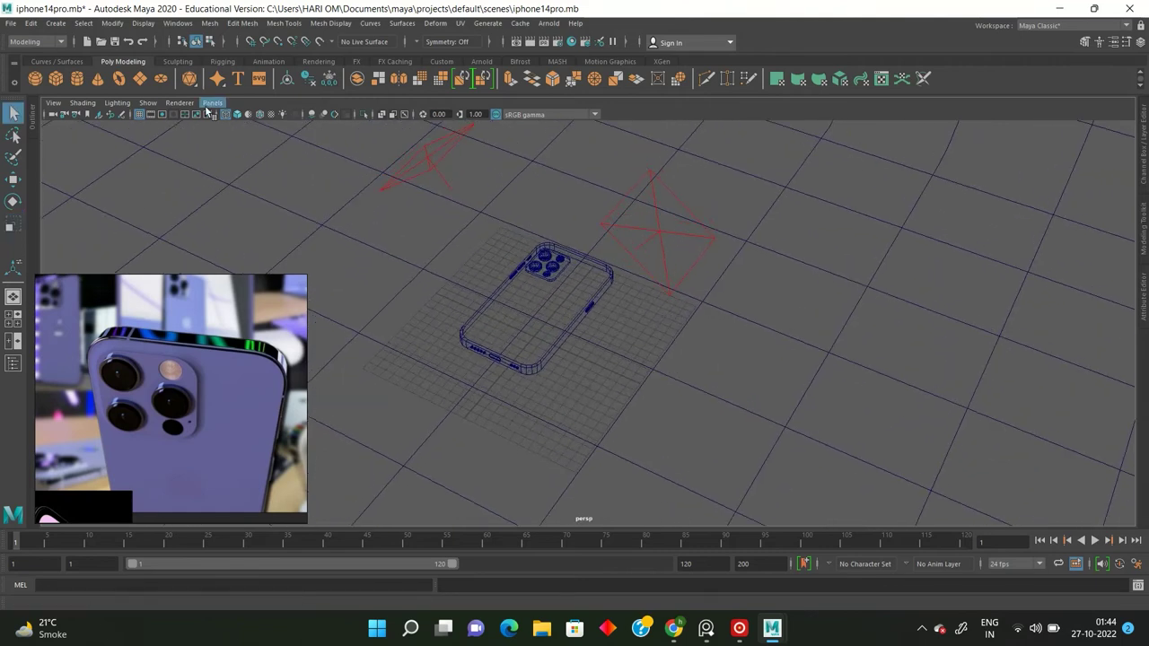
Add a third Arnold area light, aiAreaLight3, and aim it at the phone.
click(542, 25)
click(712, 84)
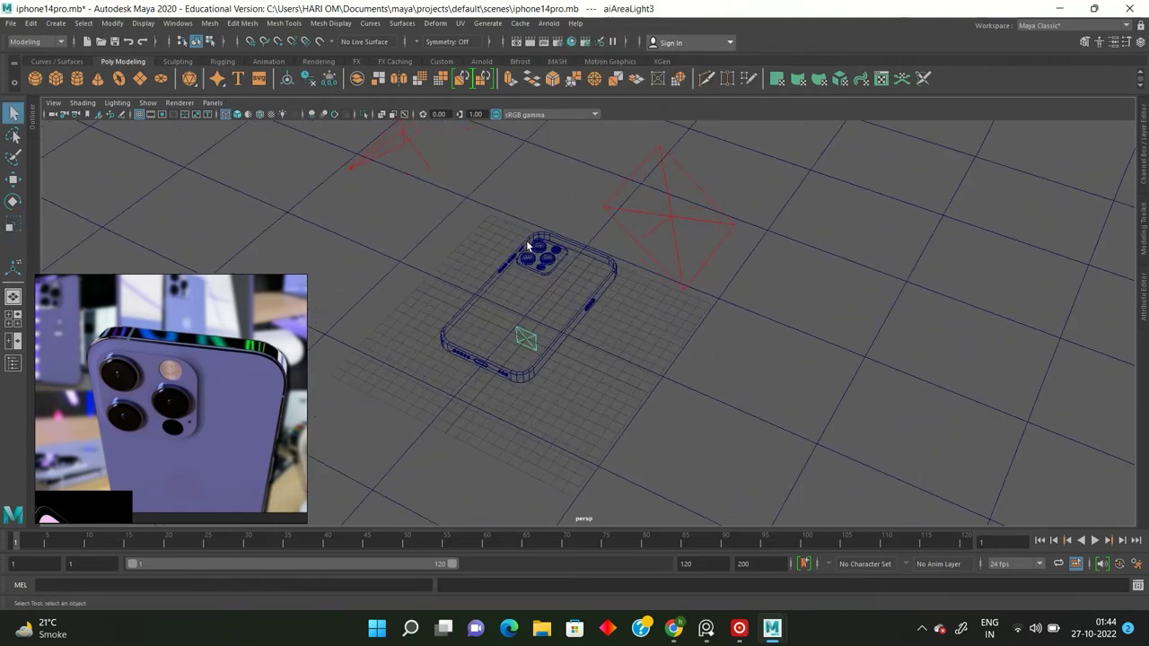
key(f)
scroll(630, 242, down, 5)
mouse_move(615, 346)
alt+mouse_down()
mouse_move(626, 320)
mouse_move(614, 260)
alt+mouse_up()
Check the third light's aim and orbit to view the lights and backdrop together.
key(space)
mouse_move(496, 260)
alt+mouse_down()
mouse_move(366, 263)
mouse_move(387, 272)
alt+mouse_up()
mouse_move(567, 345)
alt+mouse_down()
mouse_move(560, 275)
mouse_move(724, 231)
mouse_move(656, 188)
alt+mouse_up()
key(space)
key(space)
click(542, 234)
mouse_move(542, 234)
alt+mouse_down()
mouse_move(355, 202)
mouse_move(215, 131)
alt+mouse_up()
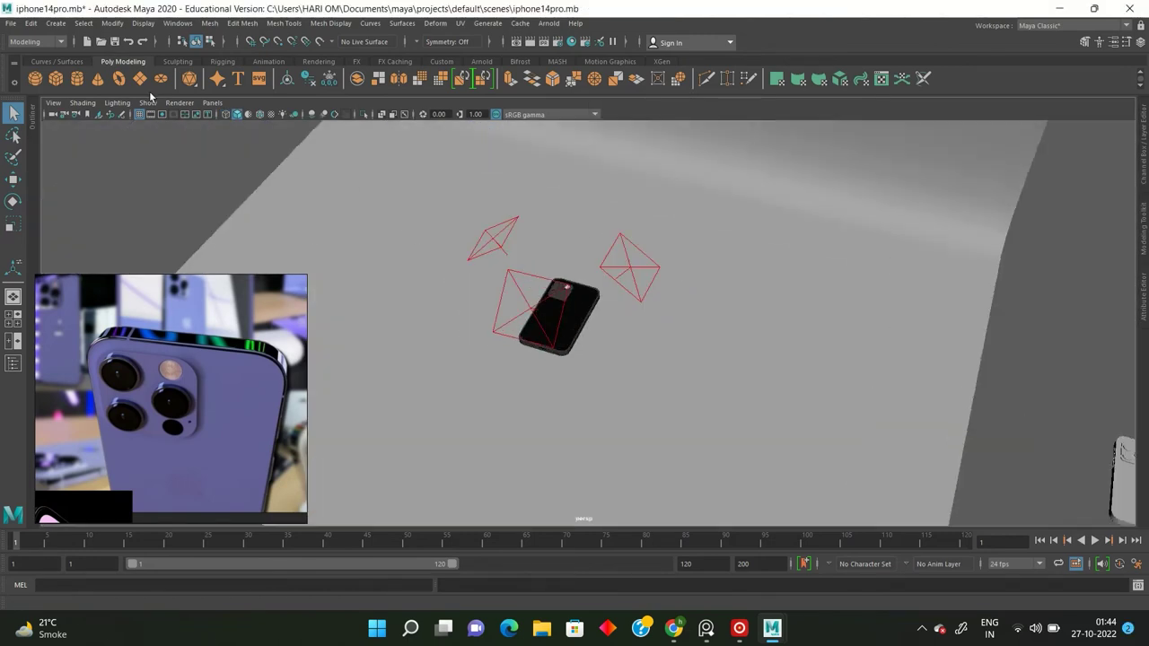
click(53, 23)
key(space)
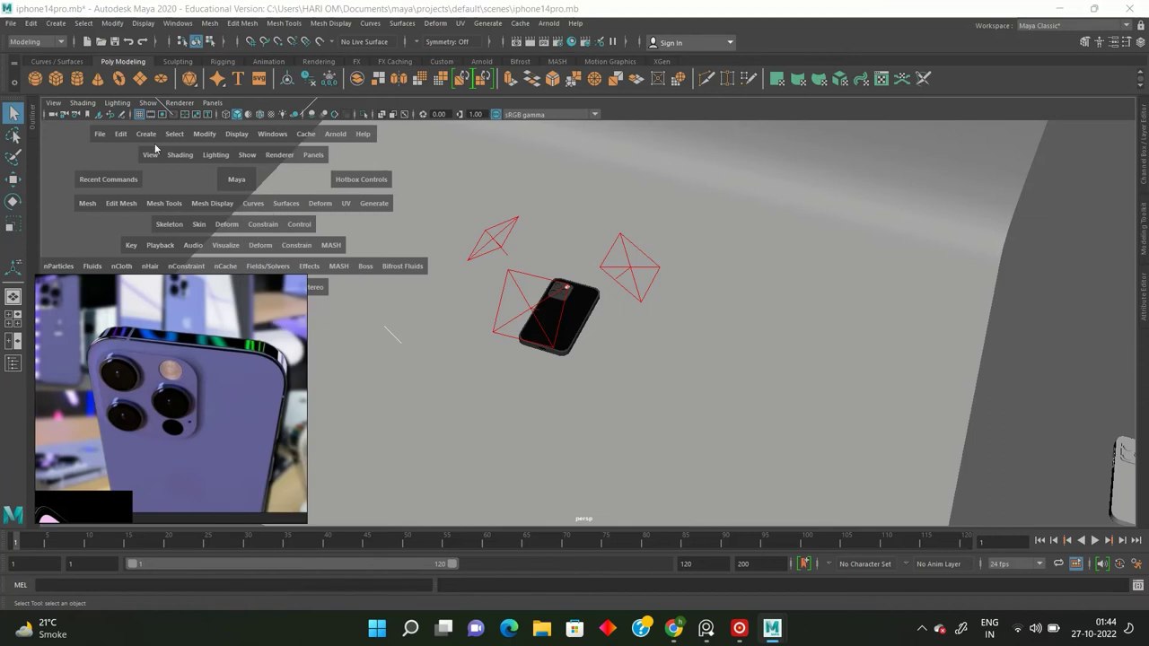
Create camera1 and look through it to frame the phone.
click(146, 134)
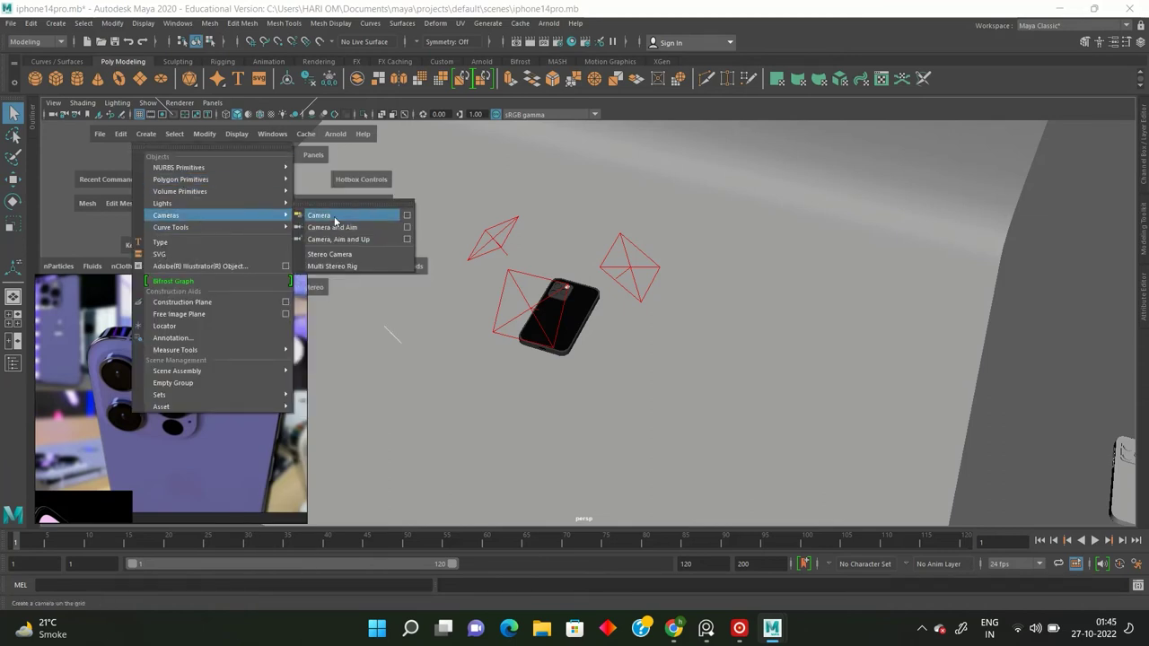
click(336, 218)
click(212, 103)
click(260, 152)
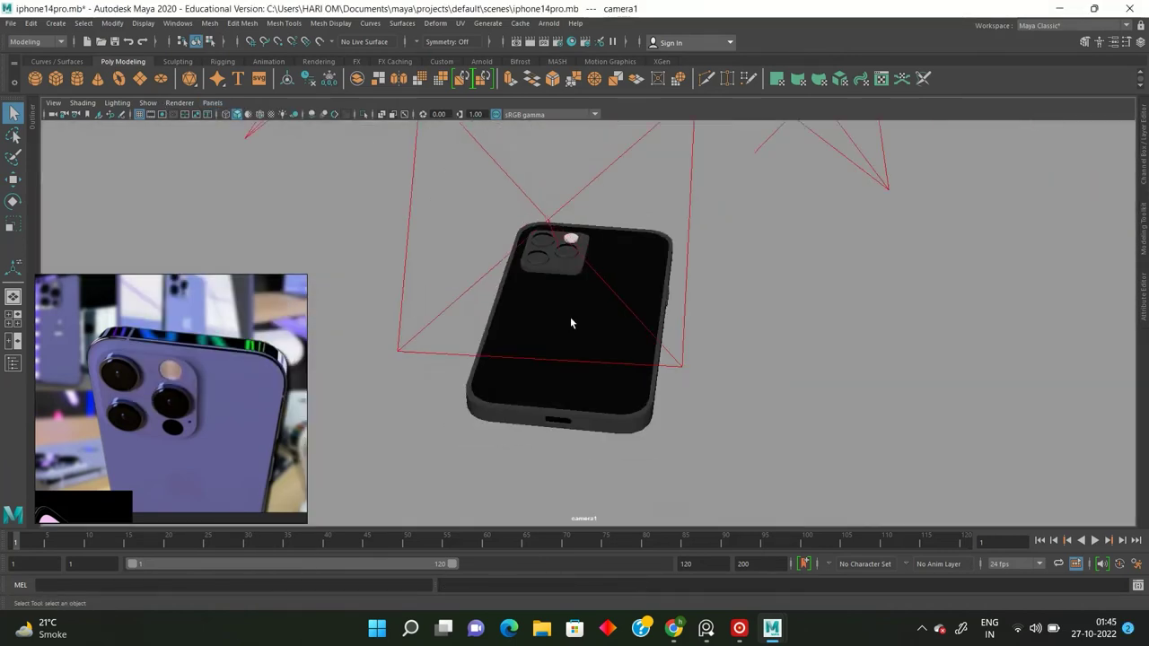
alt+drag(570, 309, 577, 327)
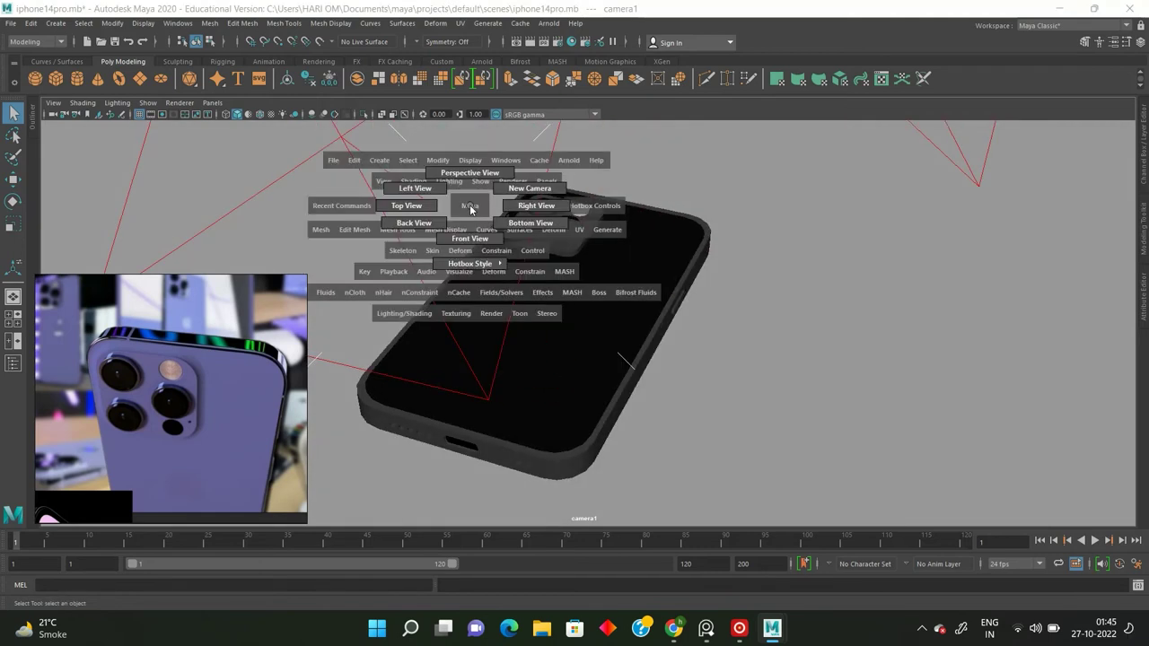
drag(474, 206, 387, 230)
Inspect the area lights' Arnold attributes, with Intensity 5 and Exposure 2.
key(f)
key(5)
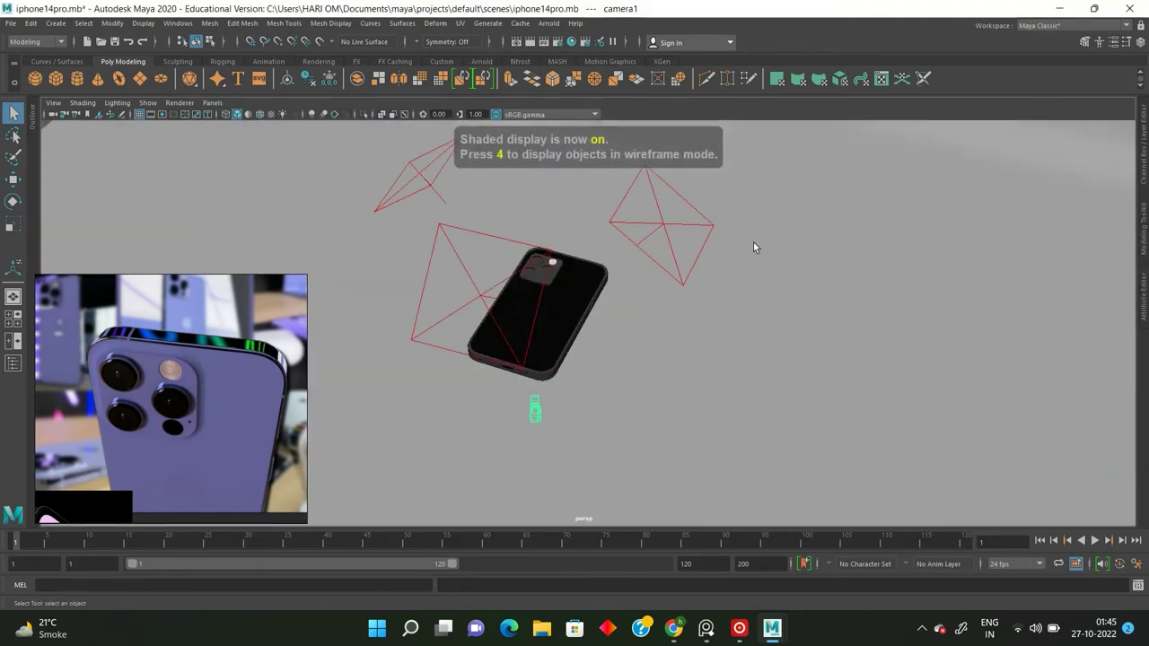
click(490, 303)
key(ctrl+a)
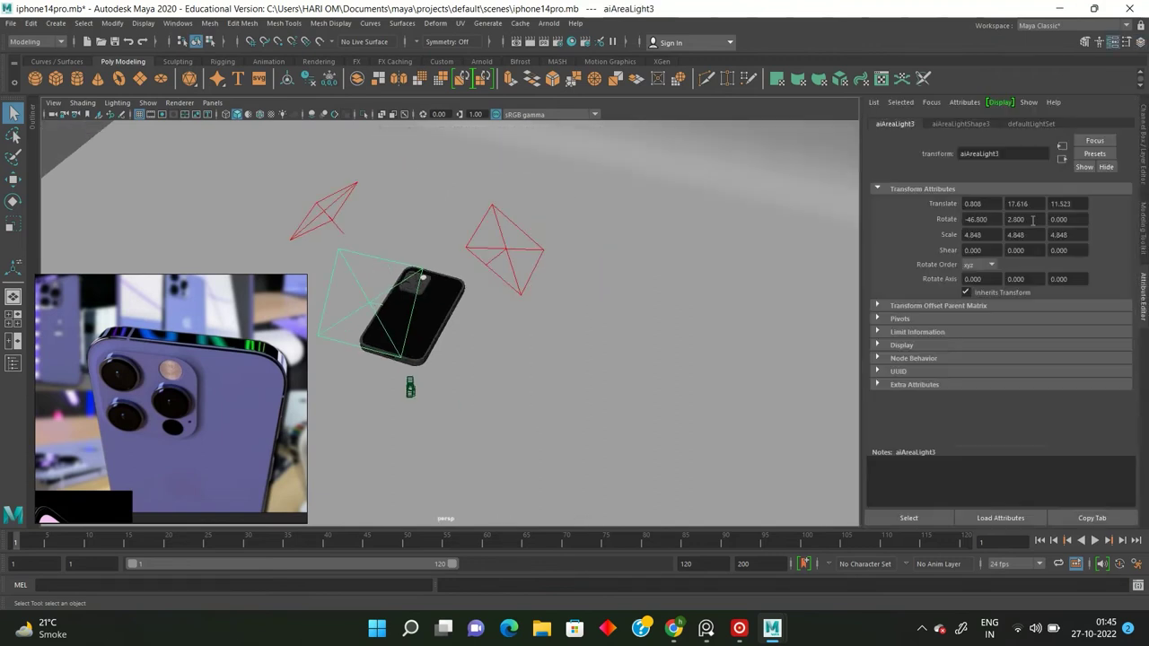
click(978, 123)
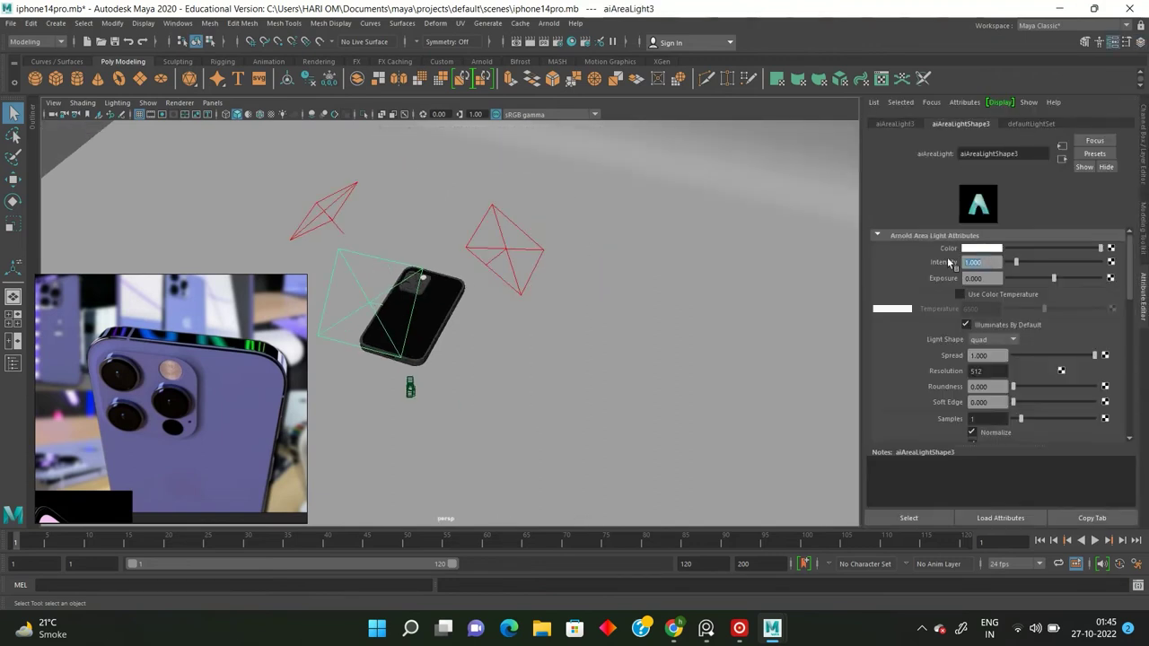
click(502, 253)
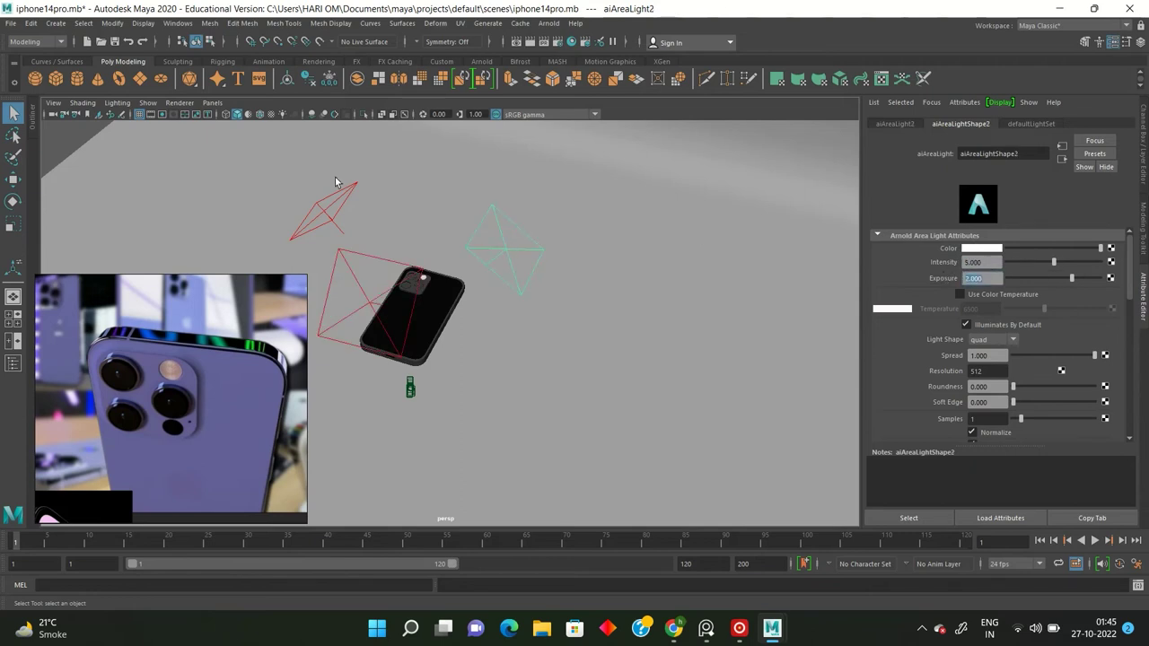
click(966, 280)
text(5.000)
click(63, 137)
alt+drag(62, 137, 502, 190)
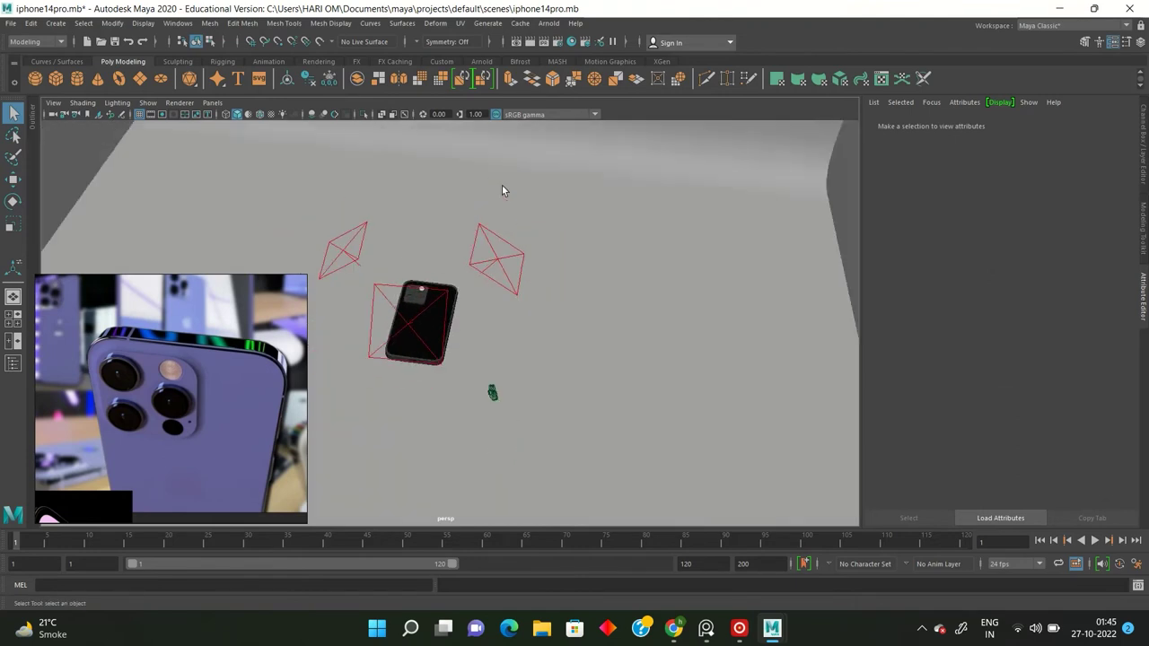
click(549, 23)
click(454, 229)
key(space)
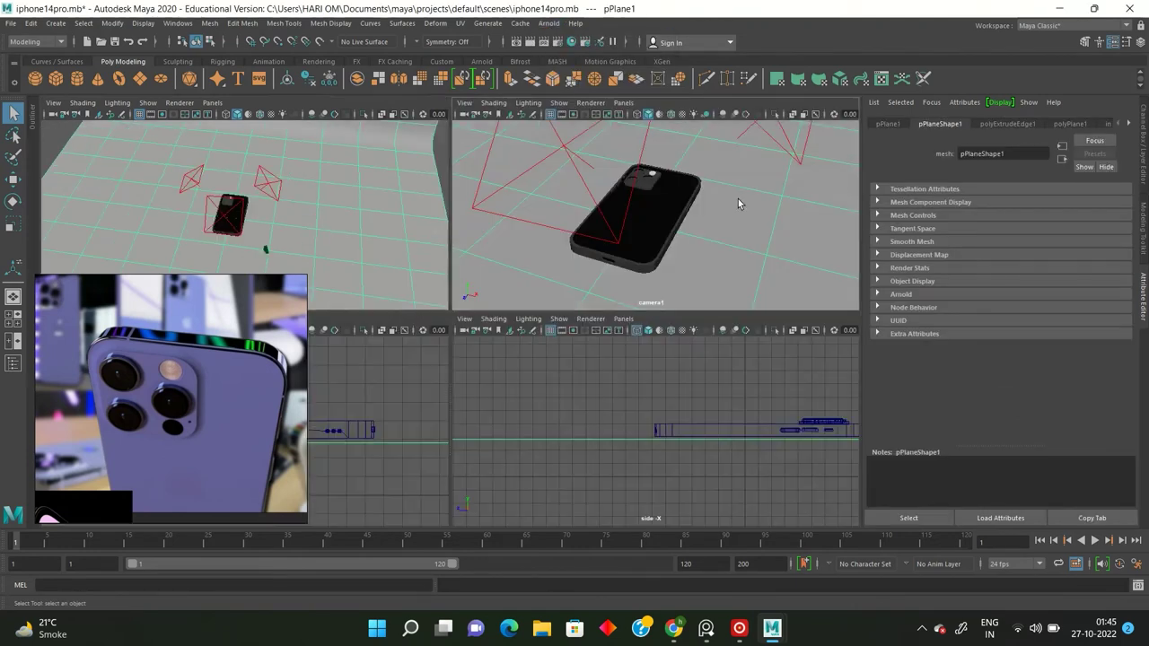
Maximize the camera1 view and render it with Arnold.
key(space)
click(396, 194)
click(546, 24)
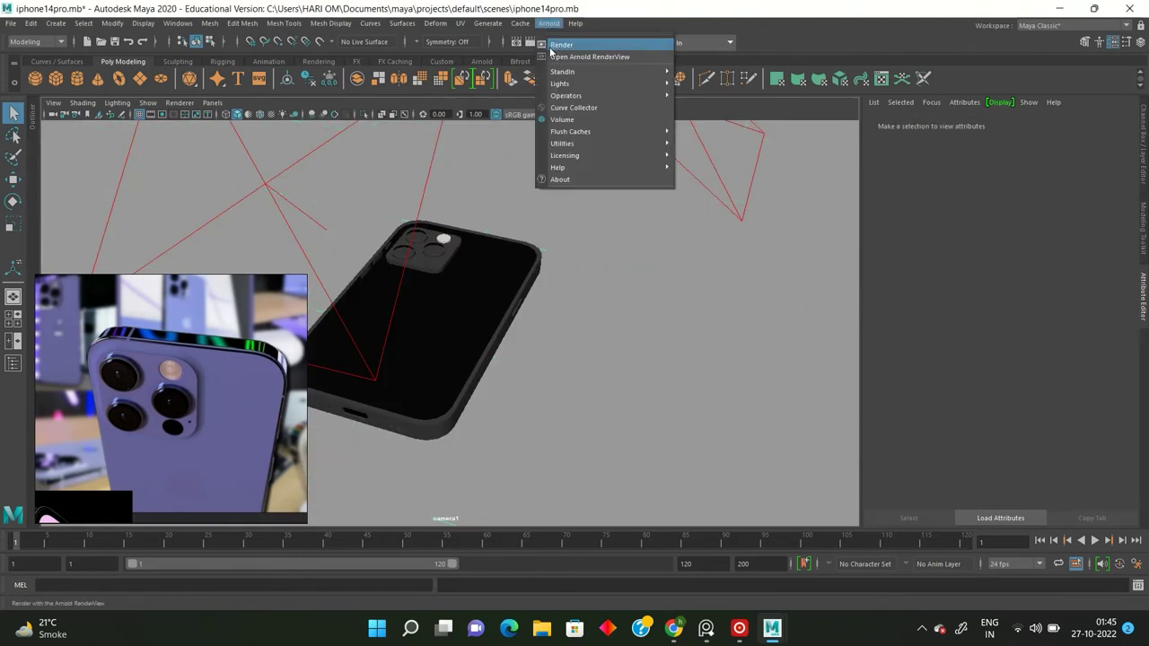
click(584, 44)
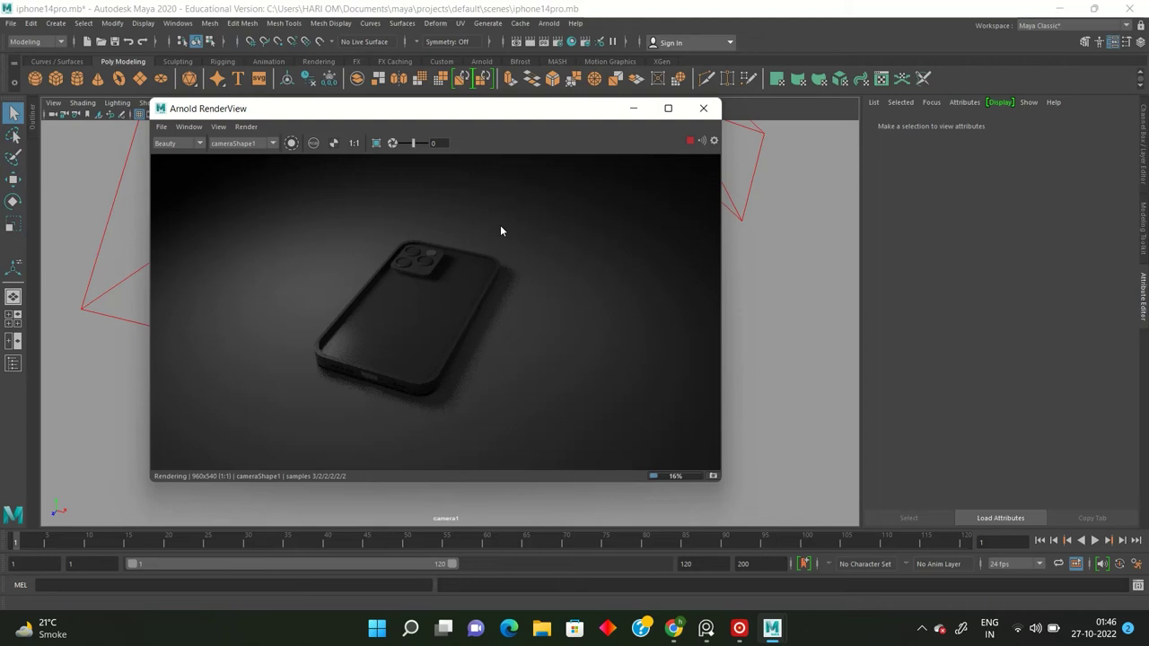
Maximize the Arnold RenderView, zoom into the render, then return to the scene.
click(668, 107)
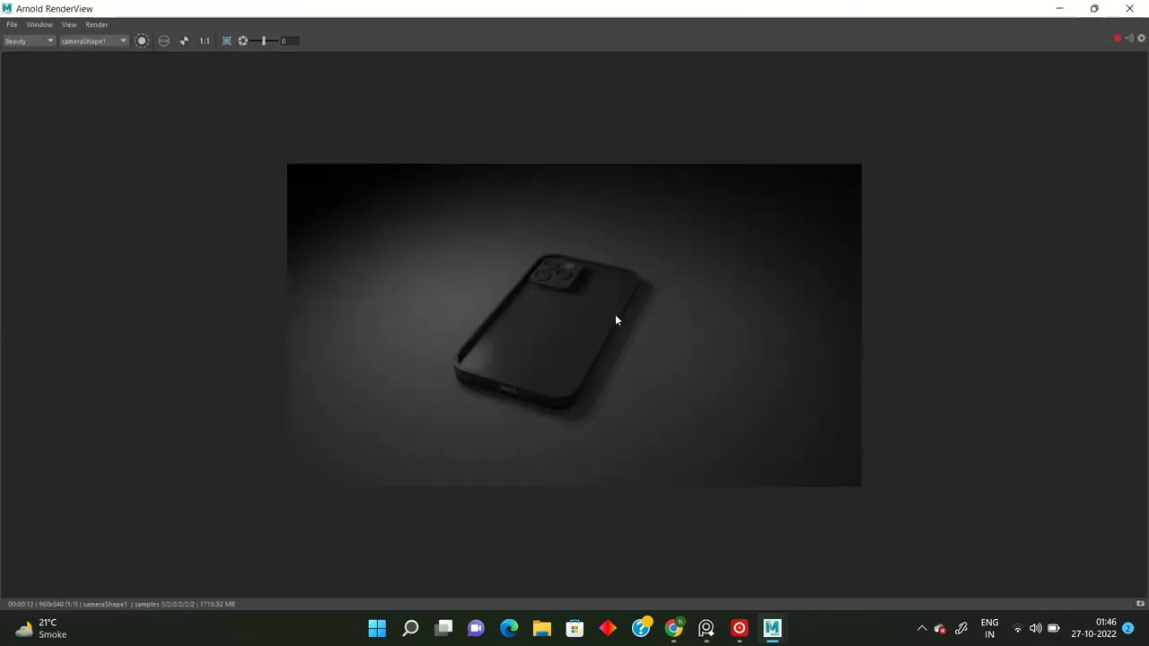
scroll(616, 318, up, 2)
scroll(616, 317, up, 2)
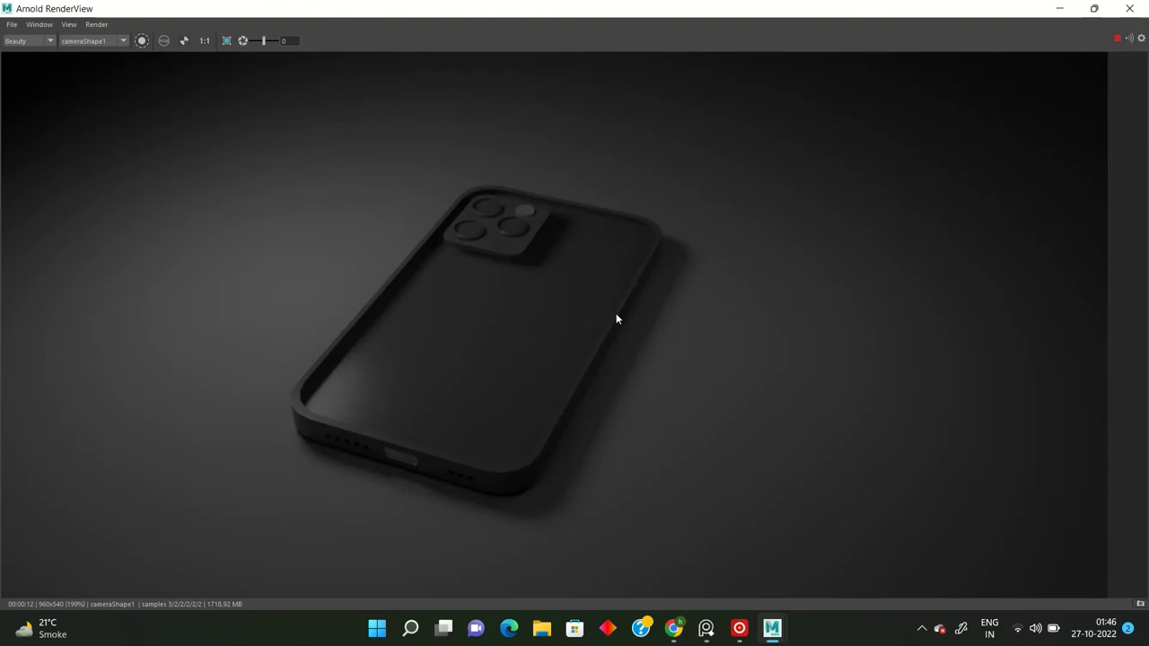
scroll(616, 318, down, 2)
scroll(615, 317, up, 2)
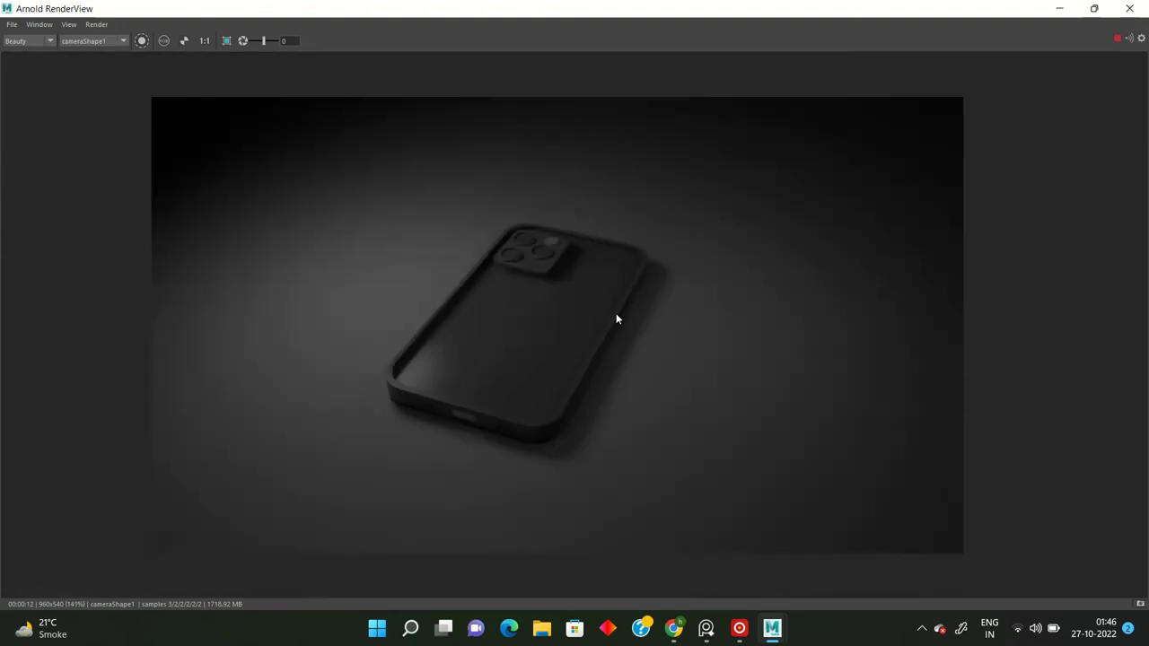
scroll(616, 318, down, 1)
scroll(615, 314, up, 1)
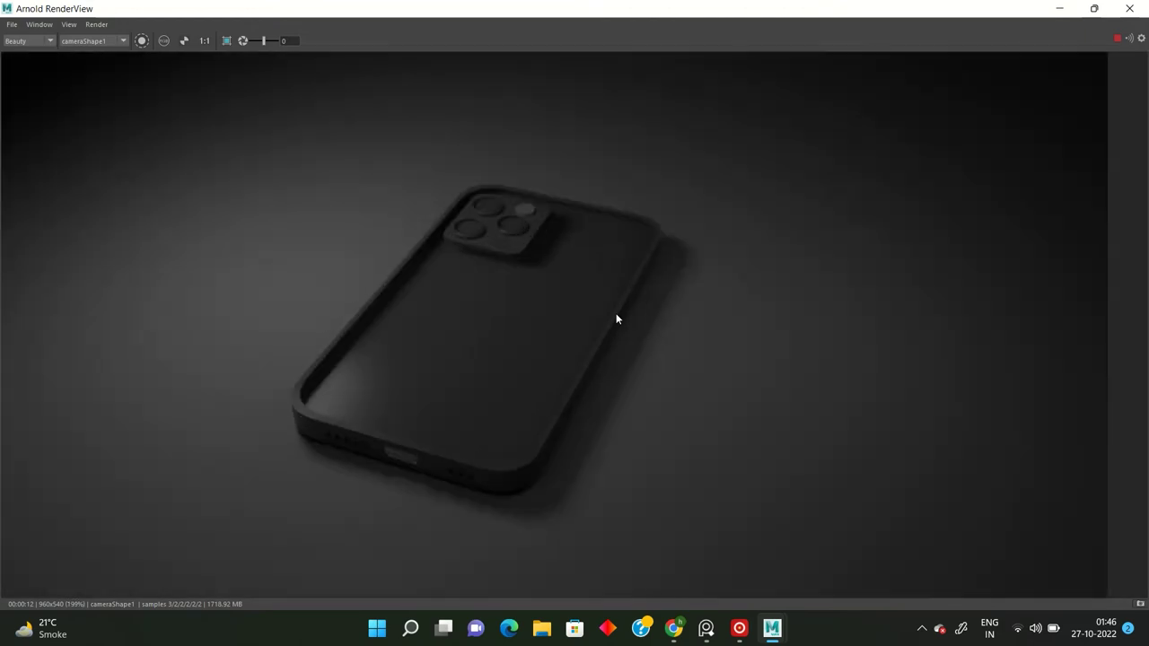
key(alt+Tab)
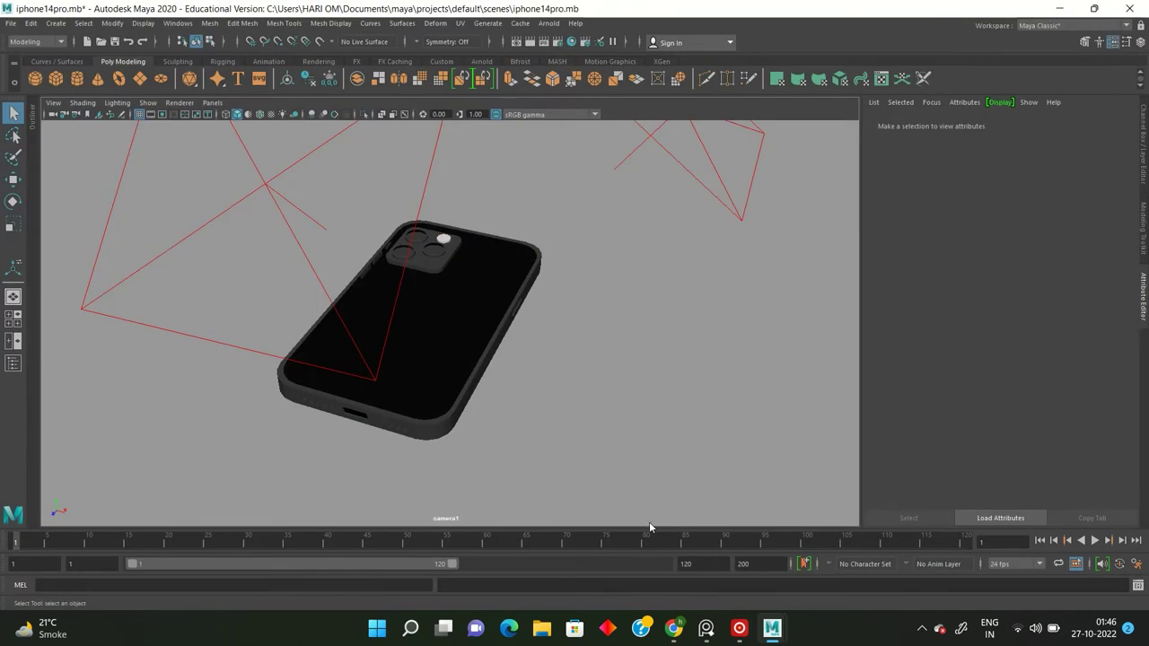
click(502, 341)
mouse_move(597, 356)
alt+mouse_down()
mouse_move(429, 275)
mouse_move(442, 197)
alt+mouse_up()
click(621, 273)
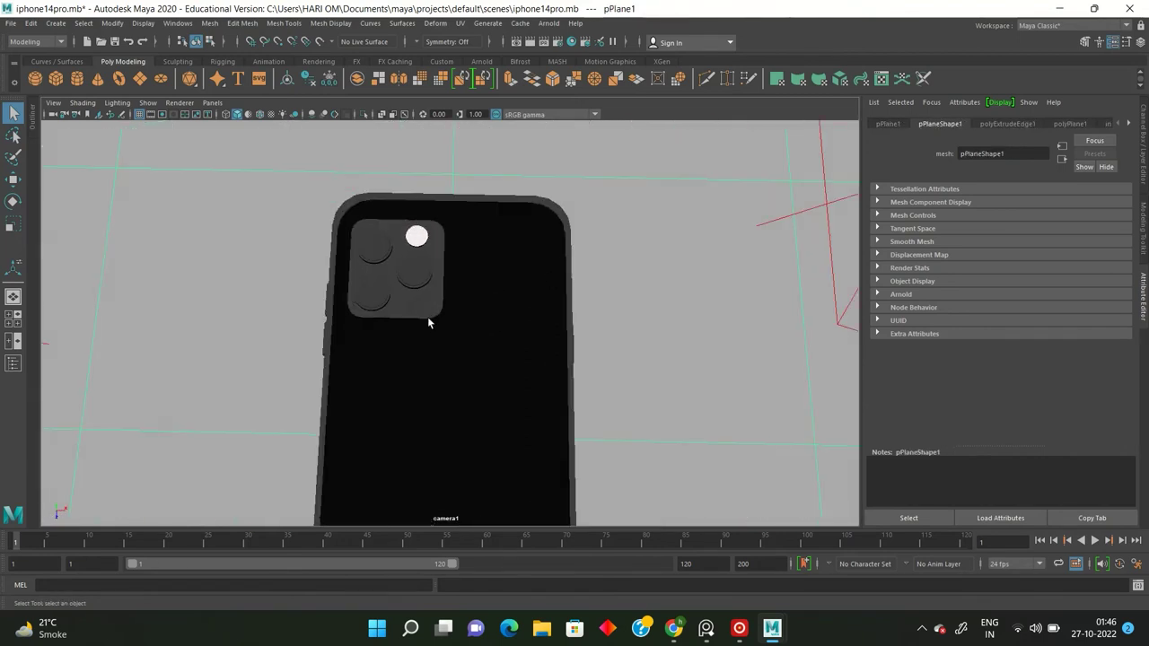
key(space)
drag(451, 268, 386, 264)
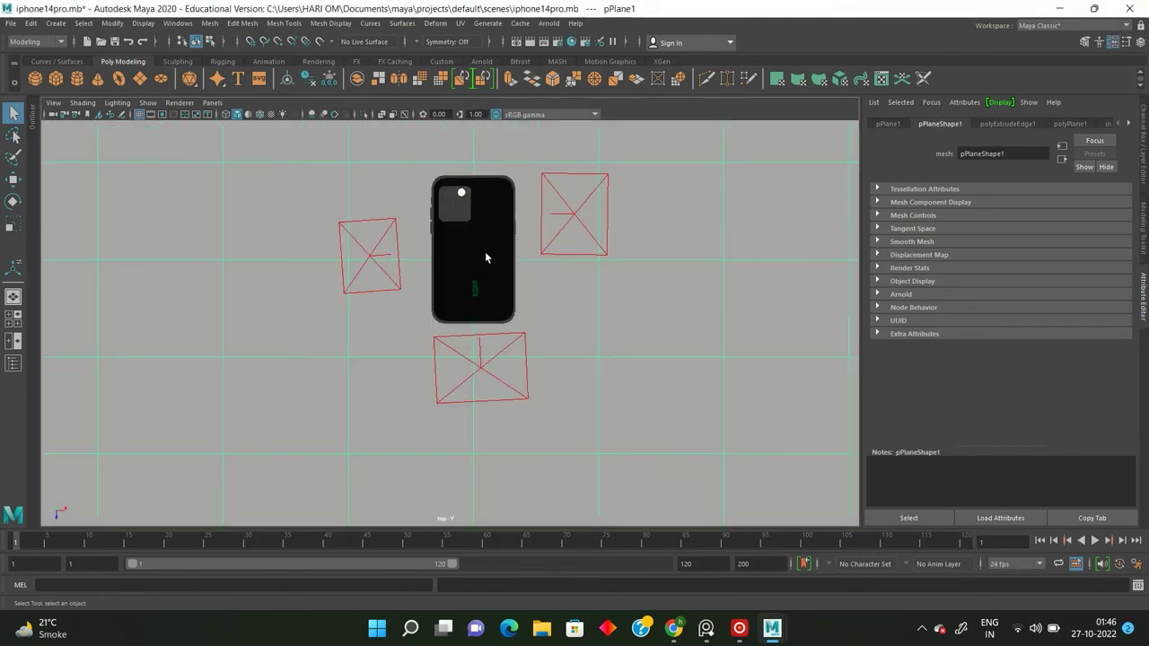
key(4)
click(502, 192)
scroll(475, 223, down, 2)
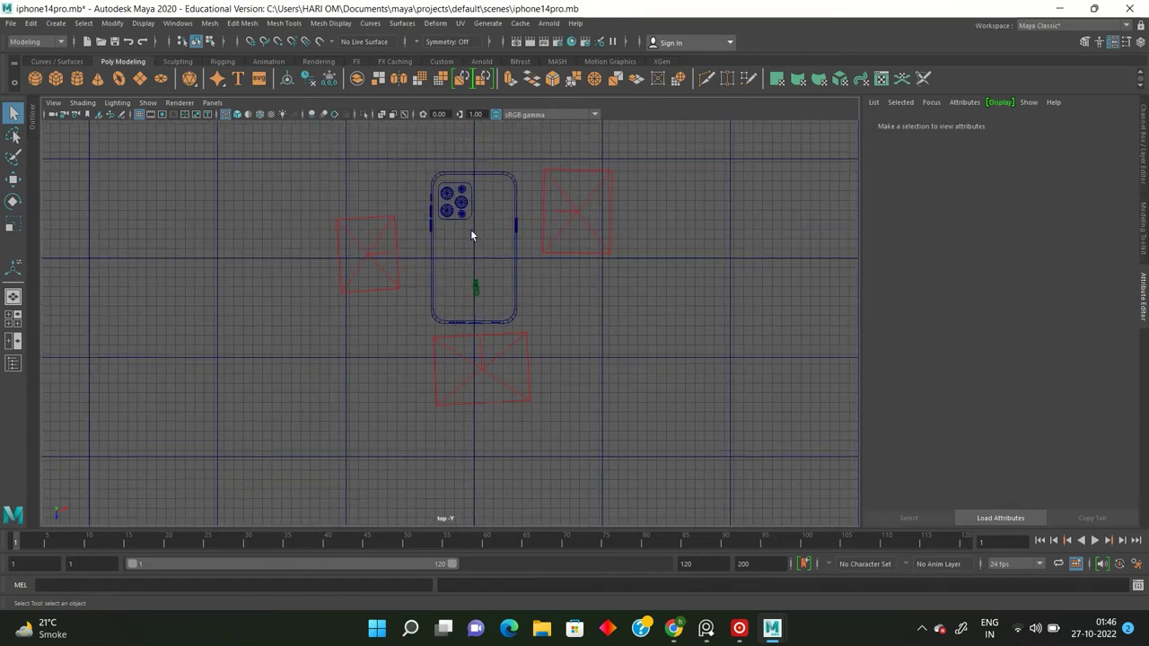
click(437, 185)
drag(438, 185, 377, 186)
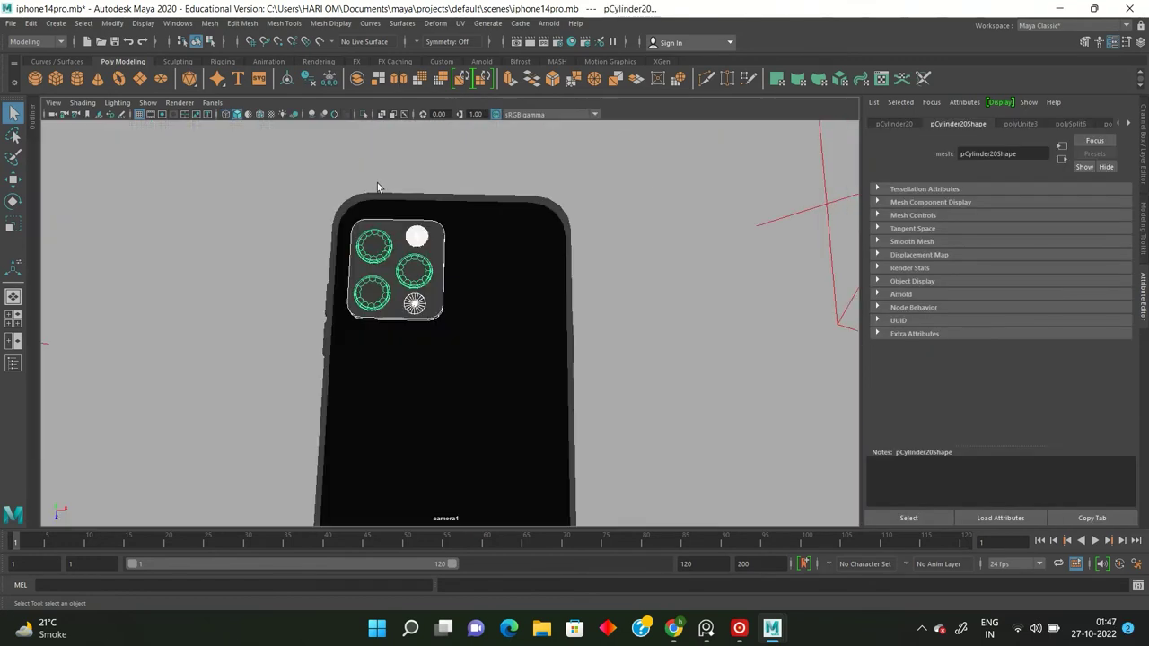
Rotate the camera module pCylinder21 180° around Z.
click(395, 270)
key(w)
mouse_move(404, 269)
alt+mouse_down()
mouse_move(539, 193)
mouse_move(1146, 230)
alt+mouse_up()
key(e)
key(ctrl+a)
scroll(546, 190, up, 2)
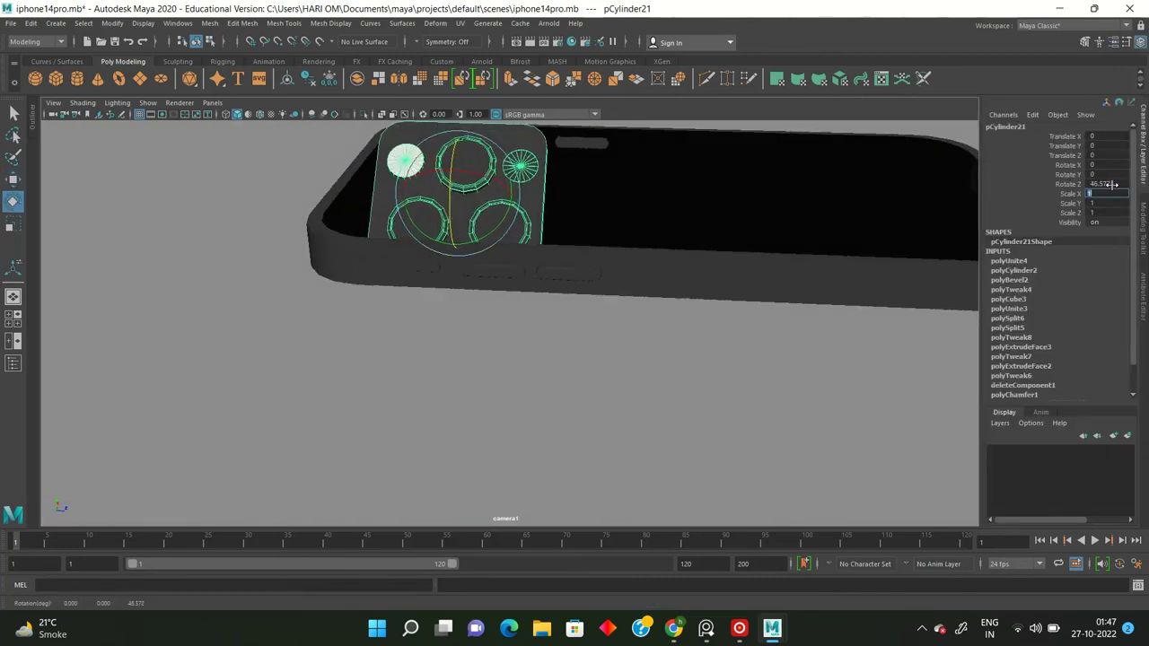
text(0)
key(Return)
Move the camera module along Y in the front view onto the phone's opposite face.
key(w)
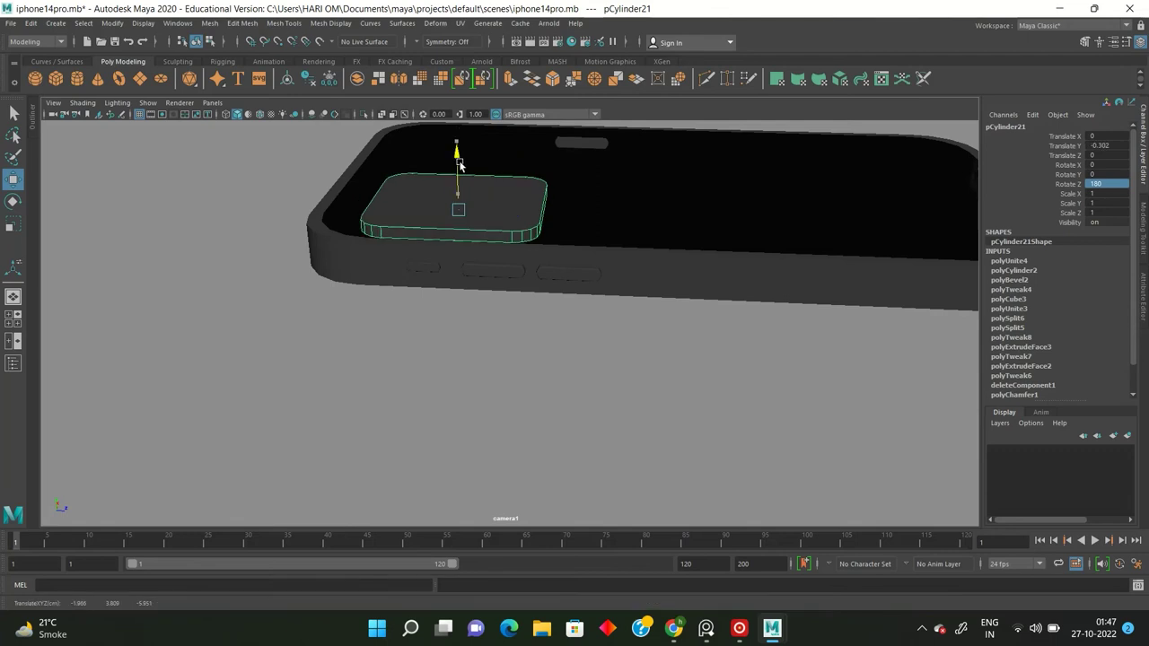
key(space)
key(space)
scroll(516, 328, up, 3)
drag(584, 357, 587, 339)
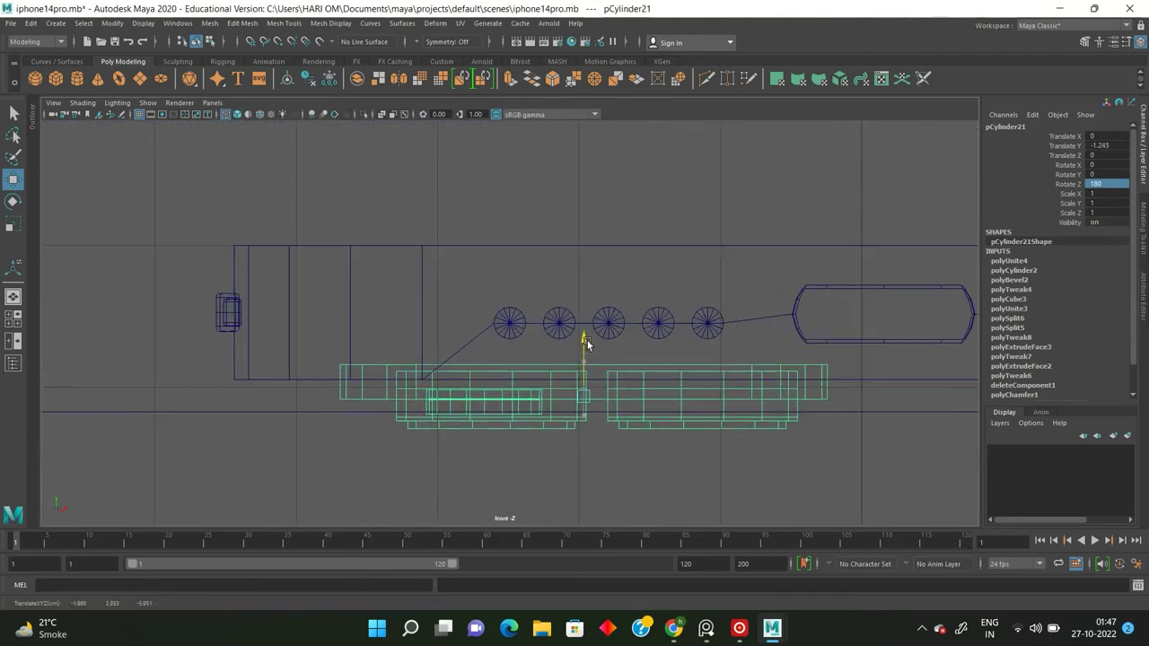
scroll(696, 386, down, 3)
key(f)
key(space)
key(space)
mouse_move(588, 256)
alt+mouse_down()
mouse_move(542, 206)
mouse_move(474, 187)
alt+mouse_up()
Lower the backdrop plane pPlane1 to Translate Y -8.755, well beneath the phone.
click(619, 175)
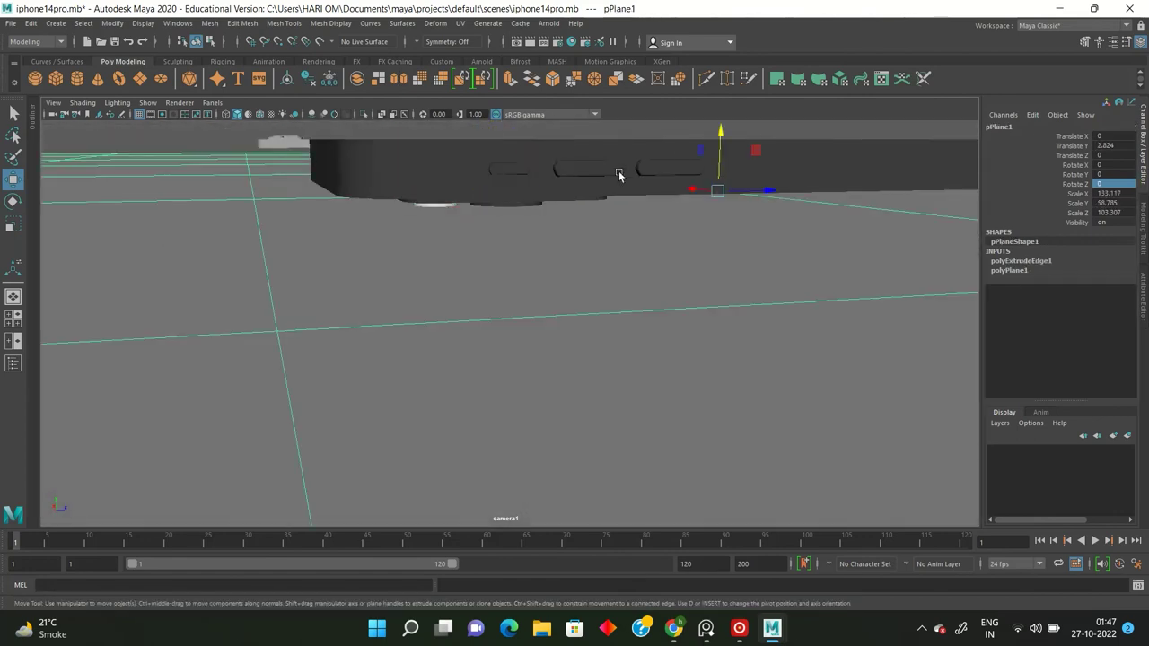
mouse_move(718, 138)
mouse_down()
mouse_move(716, 175)
mouse_move(513, 275)
mouse_move(514, 209)
mouse_move(697, 249)
mouse_move(531, 161)
mouse_move(556, 159)
mouse_move(535, 167)
mouse_up()
click(535, 164)
key(q)
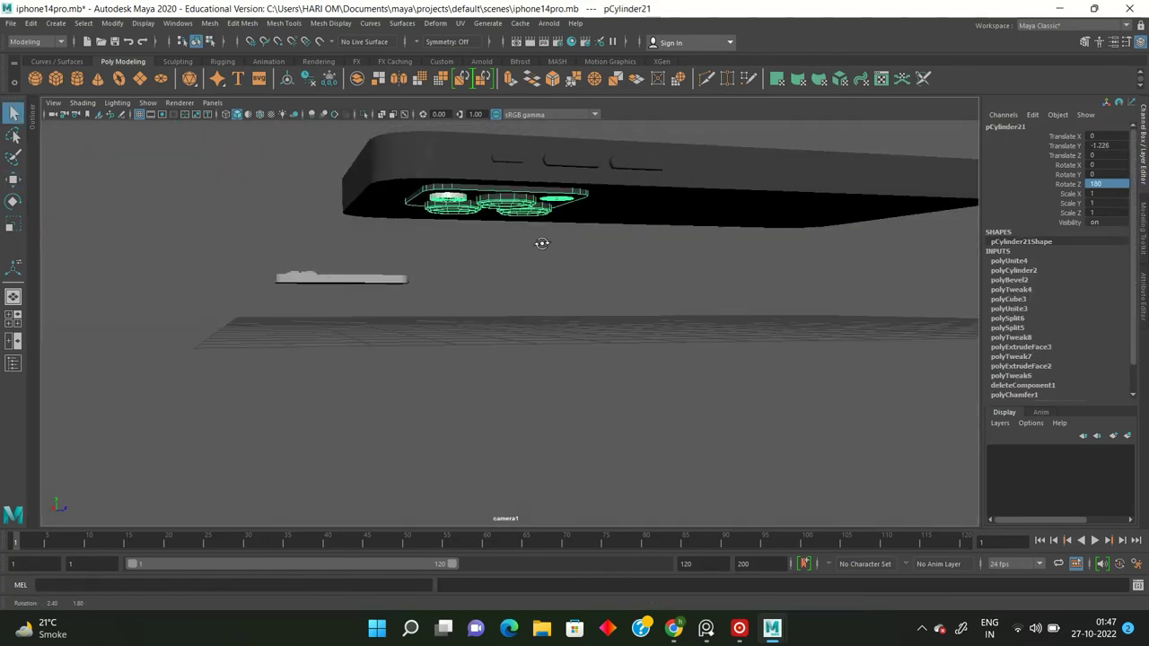
scroll(561, 250, down, 2)
click(561, 250)
mouse_move(561, 249)
alt+mouse_down()
mouse_move(451, 297)
mouse_move(440, 315)
alt+mouse_up()
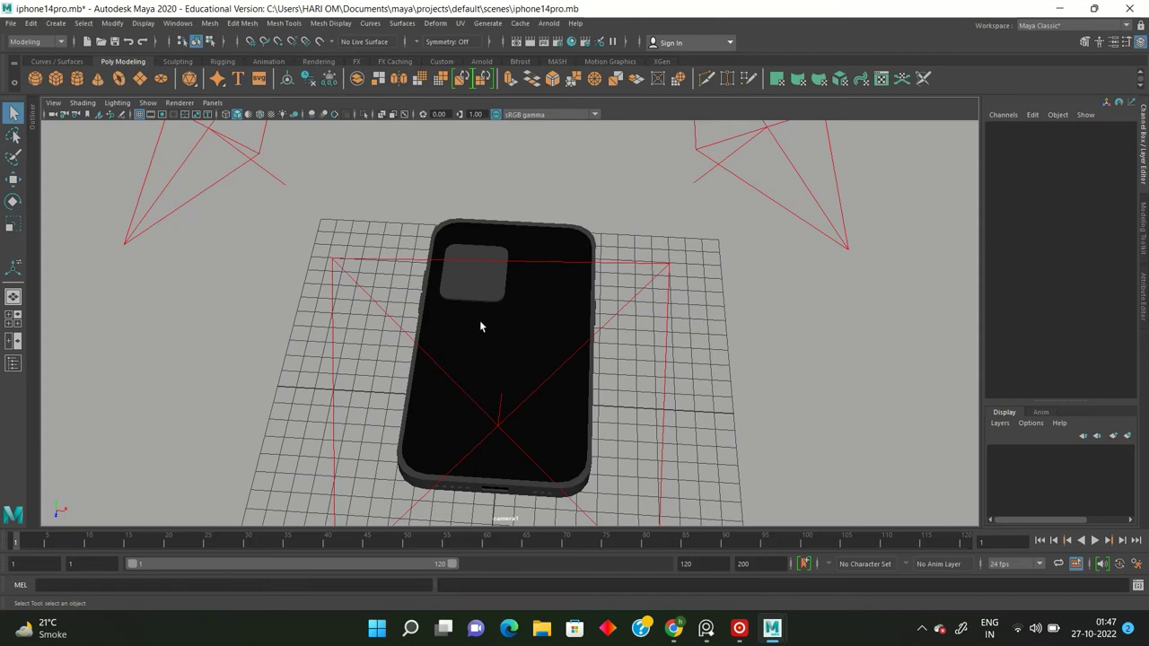
Assign aiStandardSurface1 to the phone body after inspecting its attributes.
click(494, 331)
right_drag(510, 323, 516, 596)
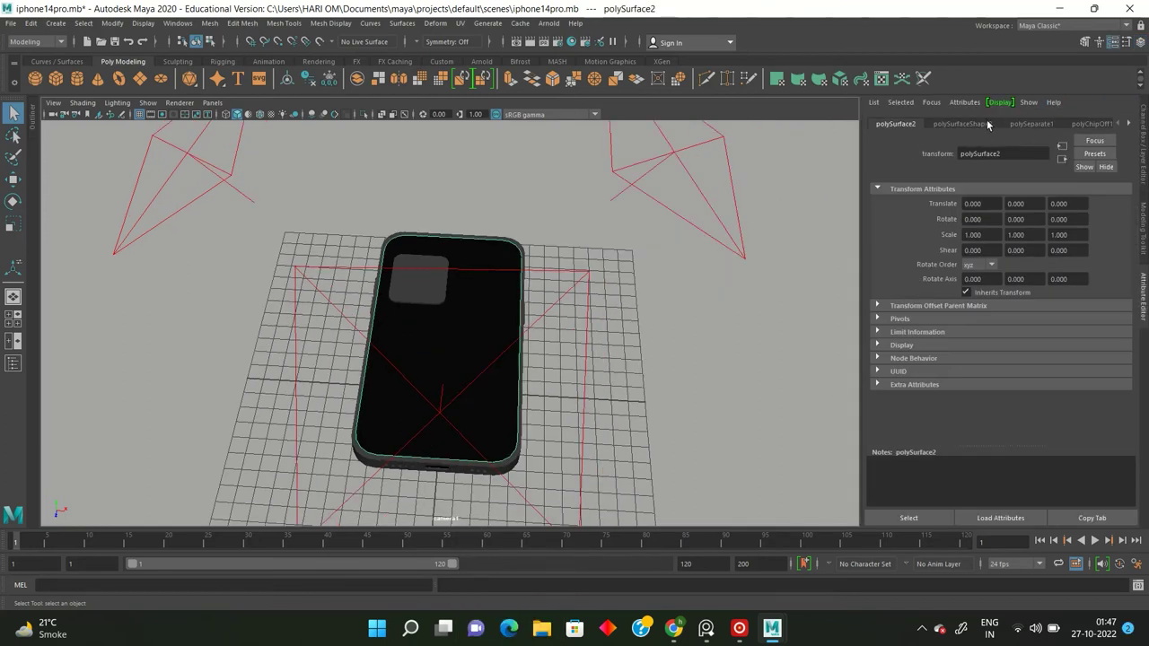
click(1099, 124)
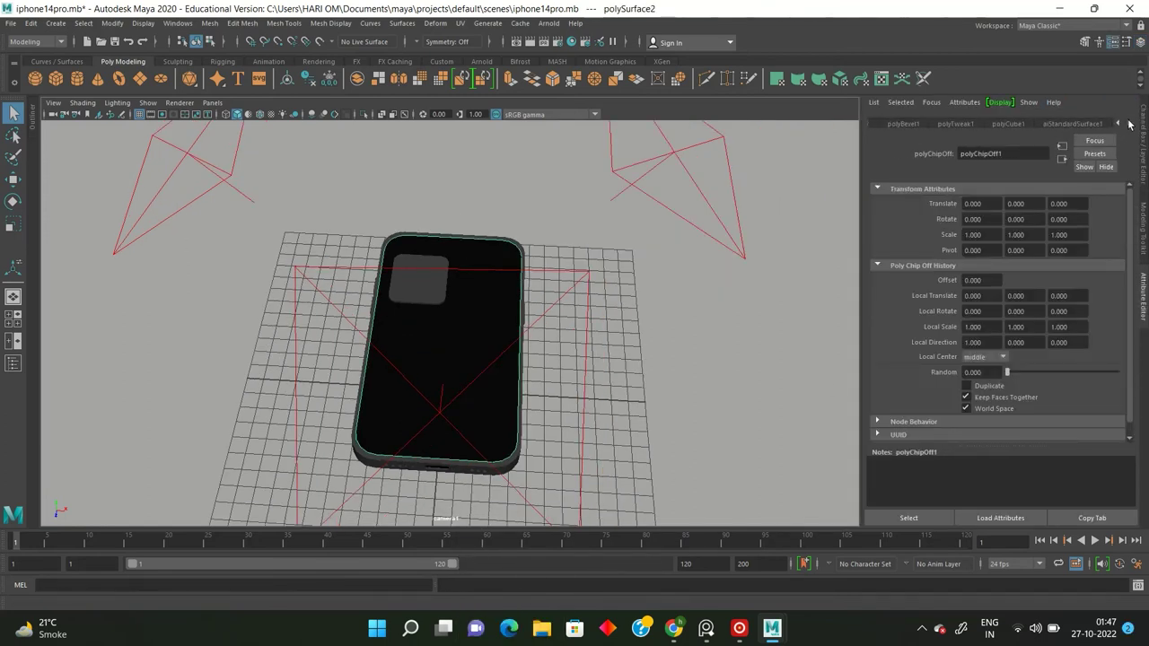
click(490, 269)
scroll(486, 304, up, 3)
scroll(487, 303, down, 2)
mouse_move(467, 325)
alt+mouse_down()
mouse_move(480, 289)
mouse_move(482, 308)
alt+mouse_up()
right_drag(474, 300, 474, 590)
scroll(533, 313, up, 3)
alt+drag(533, 314, 662, 264)
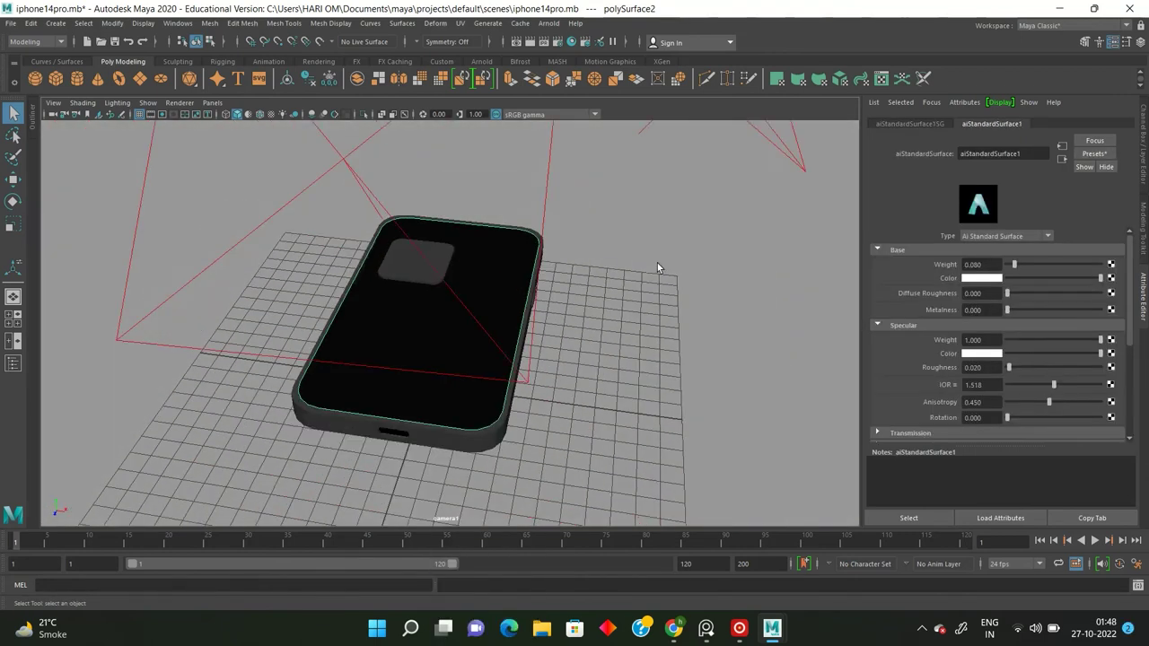
Blend 10% of the Glass preset into aiStandardSurface1, giving Weight 0.072 and Roughness 0.018.
click(1093, 154)
mouse_move(1019, 361)
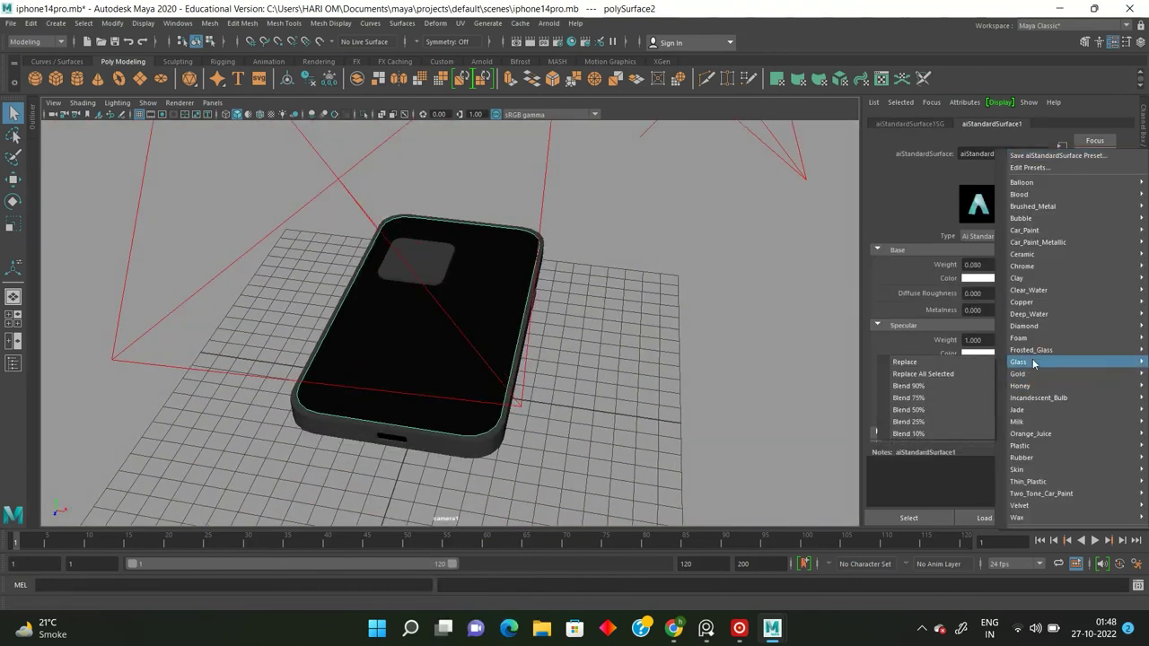
click(907, 433)
alt+drag(574, 298, 501, 285)
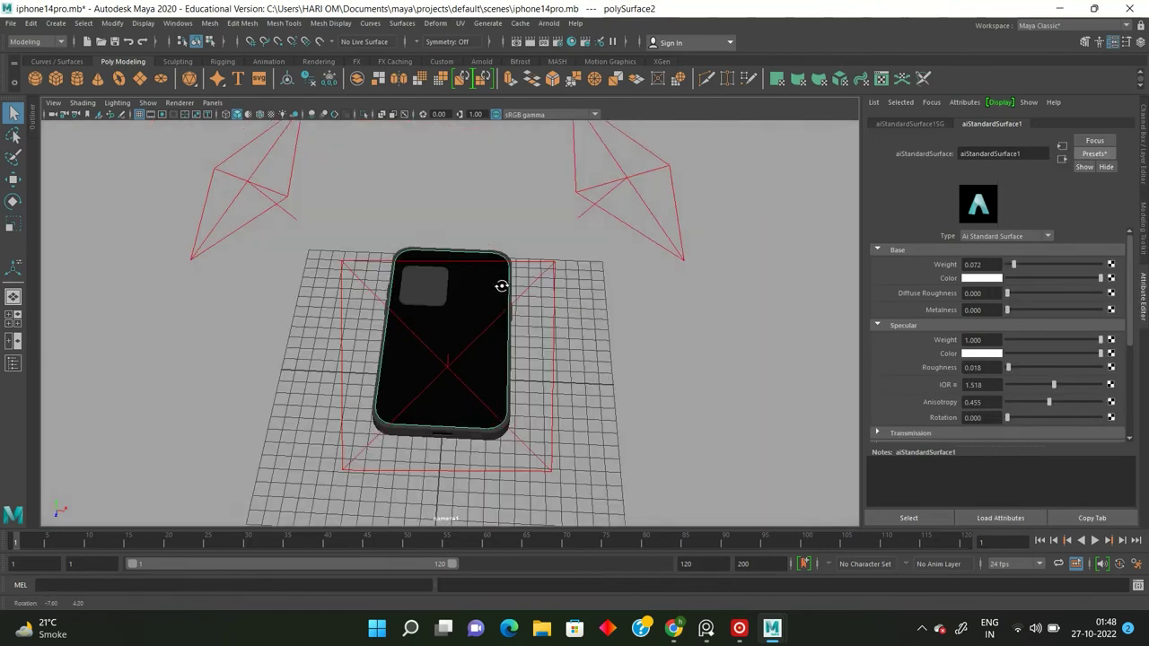
Orbit closer to the phone and select the upper-right area light.
key(space)
key(space)
alt+drag(664, 236, 521, 271)
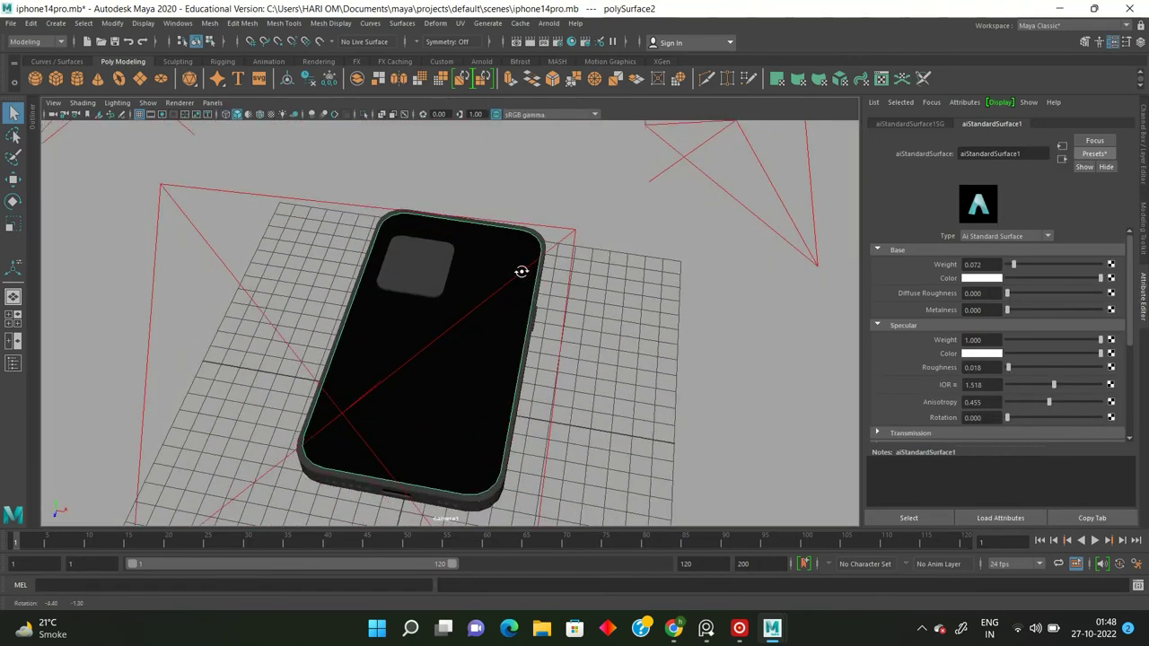
click(688, 162)
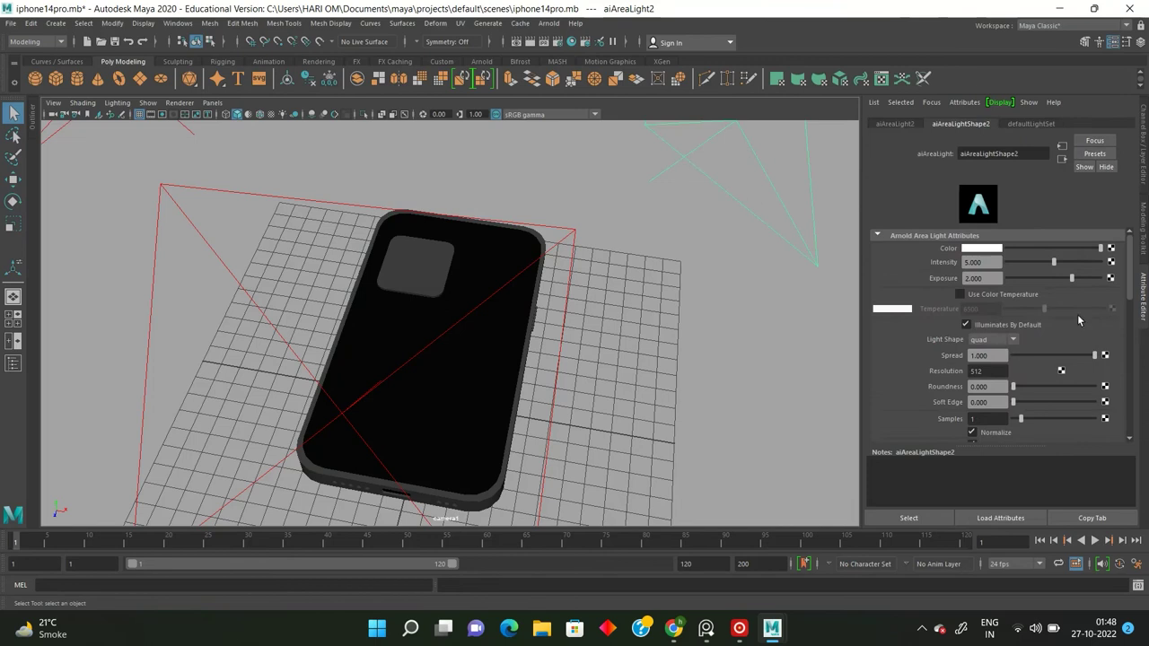
text(5.000)
Open the Arnold RenderView and re-render the lit phone through camera1.
click(548, 23)
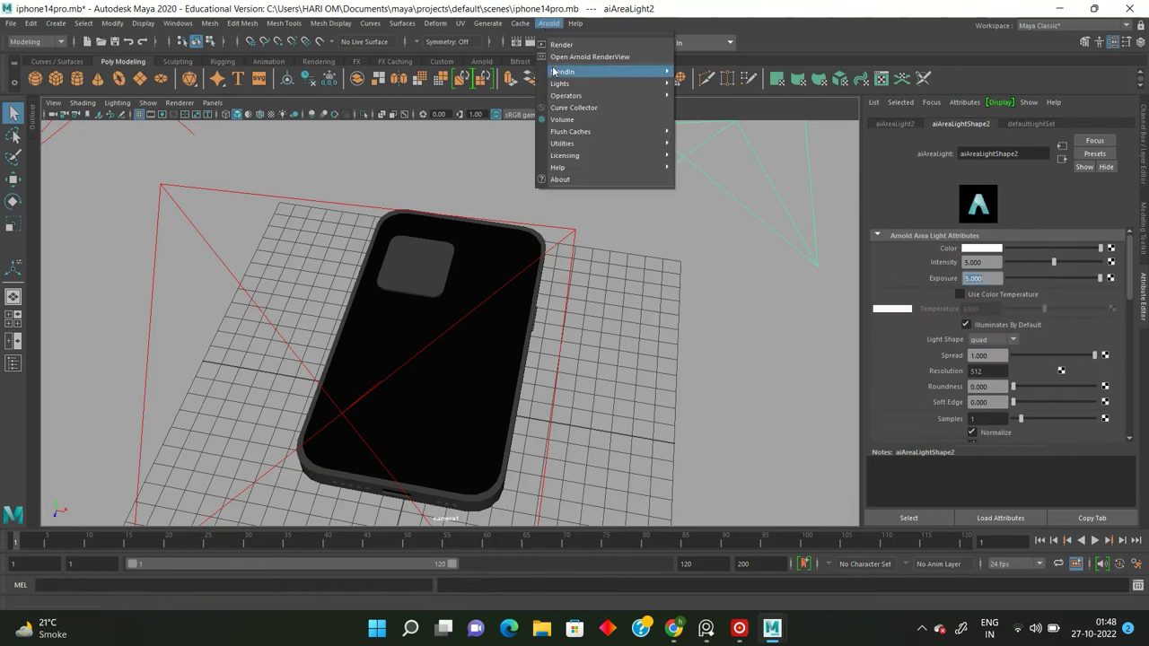
click(592, 59)
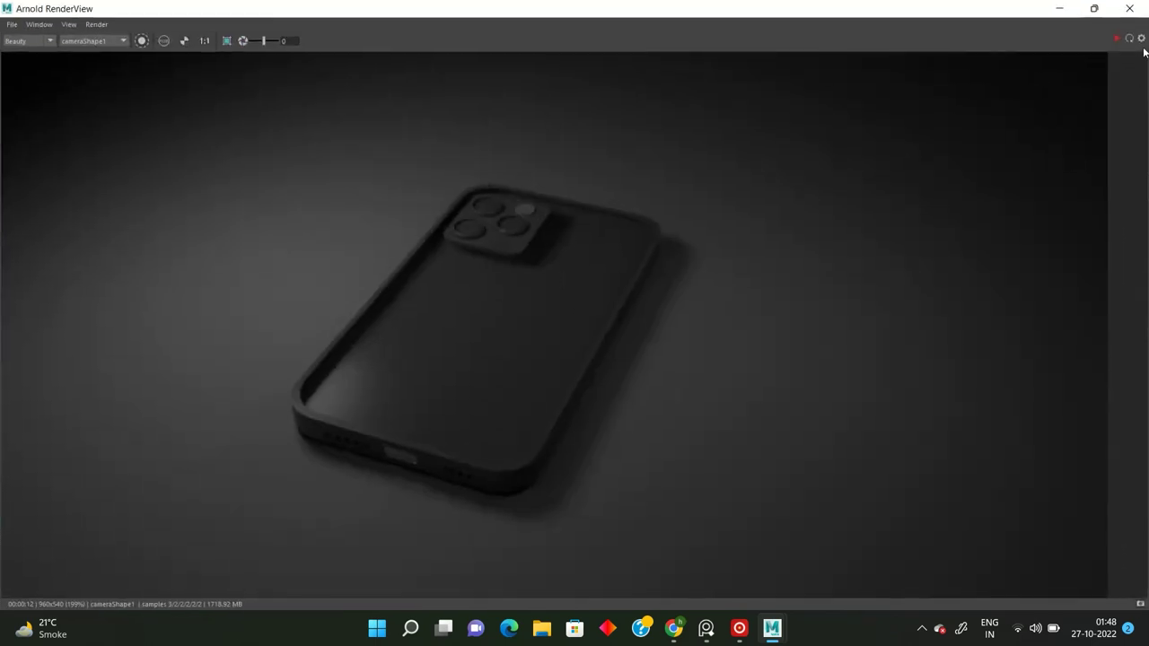
click(1129, 38)
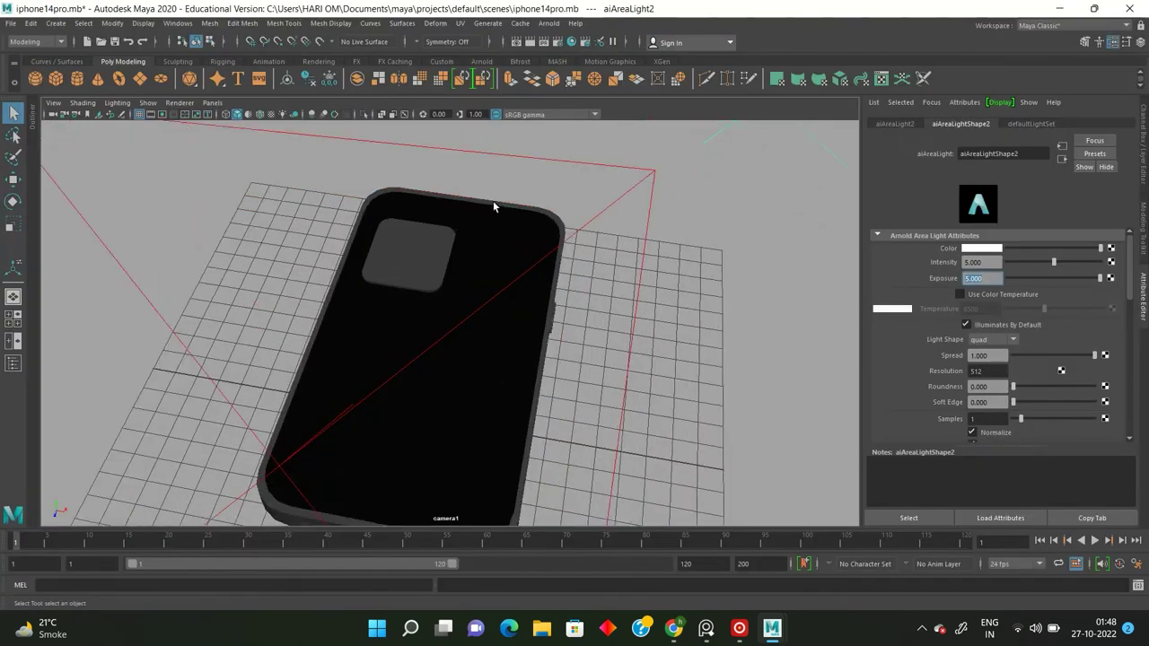
Switch to smooth shaded display and select all of the phone's parts.
key(5)
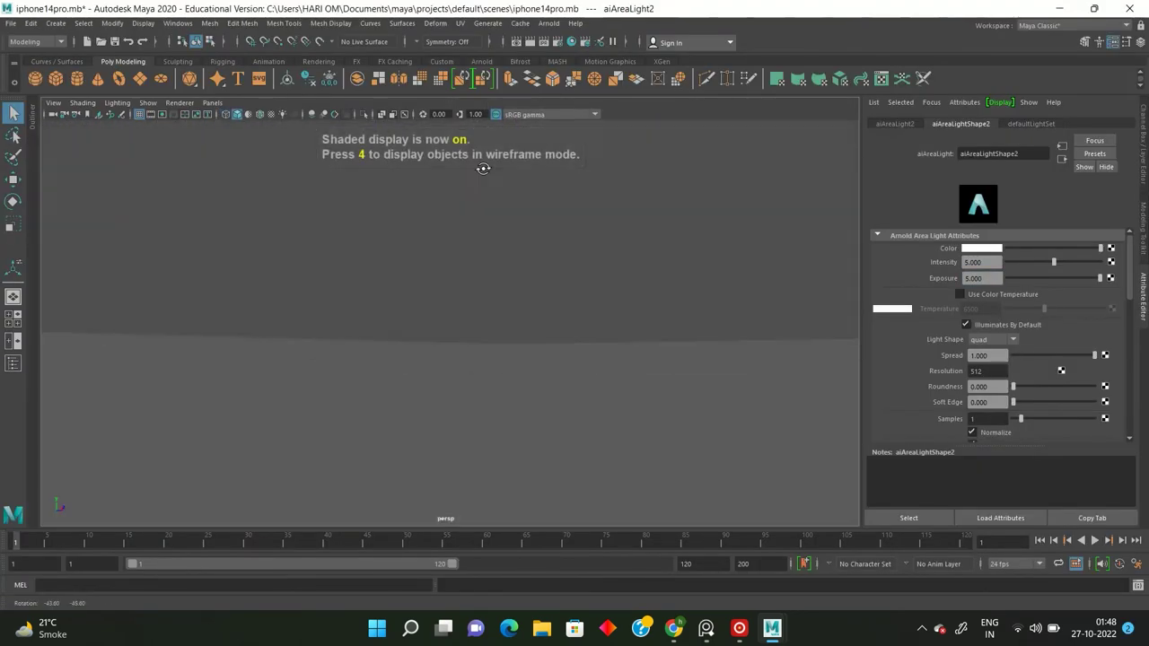
alt+drag(482, 170, 429, 265)
alt+right_drag(429, 265, 410, 274)
alt+drag(410, 275, 533, 338)
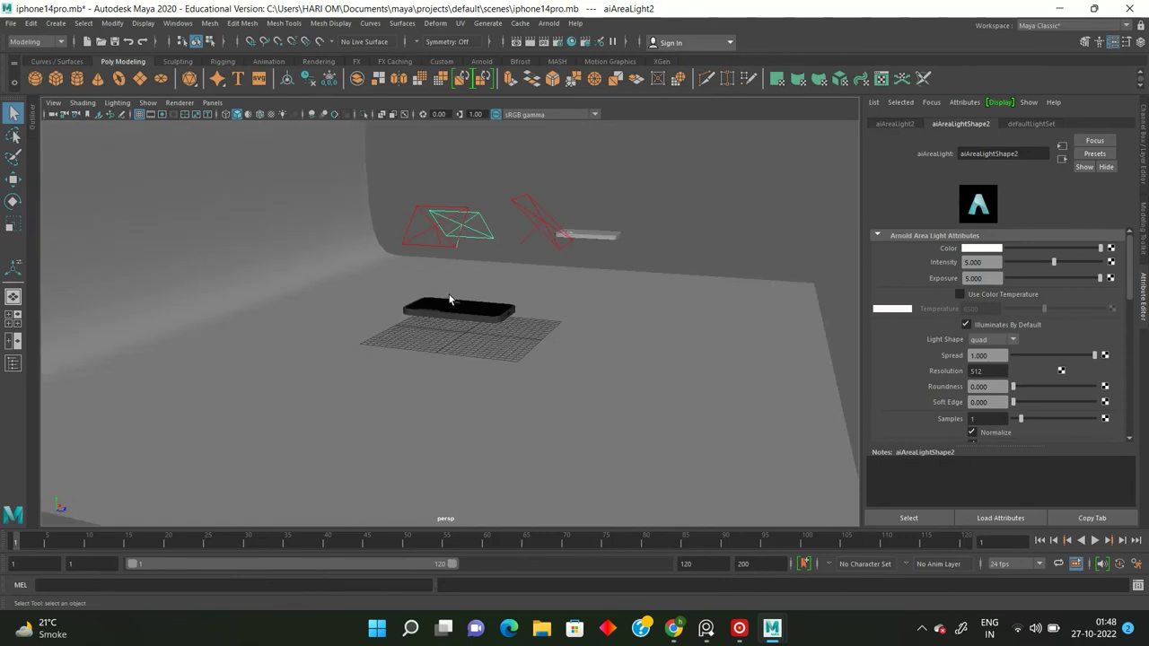
alt+right_drag(533, 339, 518, 333)
click(518, 334)
click(357, 79)
Group the selected phone parts into group1 and center its pivot.
key(w)
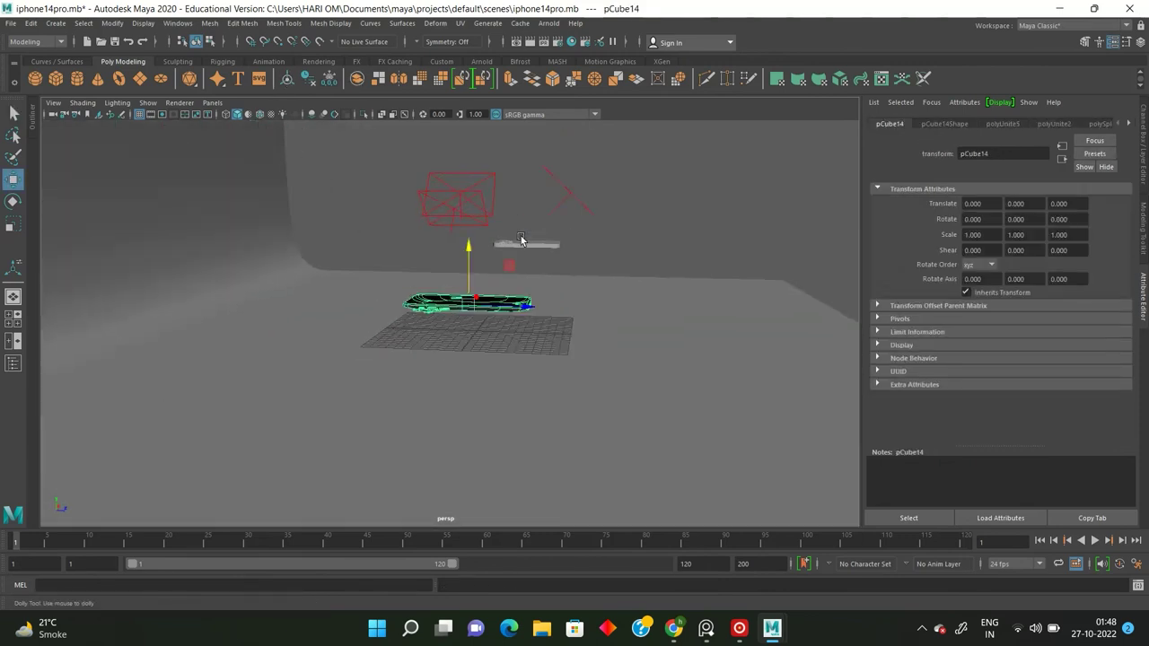
mouse_move(503, 260)
alt+mouse_down()
mouse_move(508, 269)
mouse_move(469, 215)
alt+mouse_up()
key(ctrl+z)
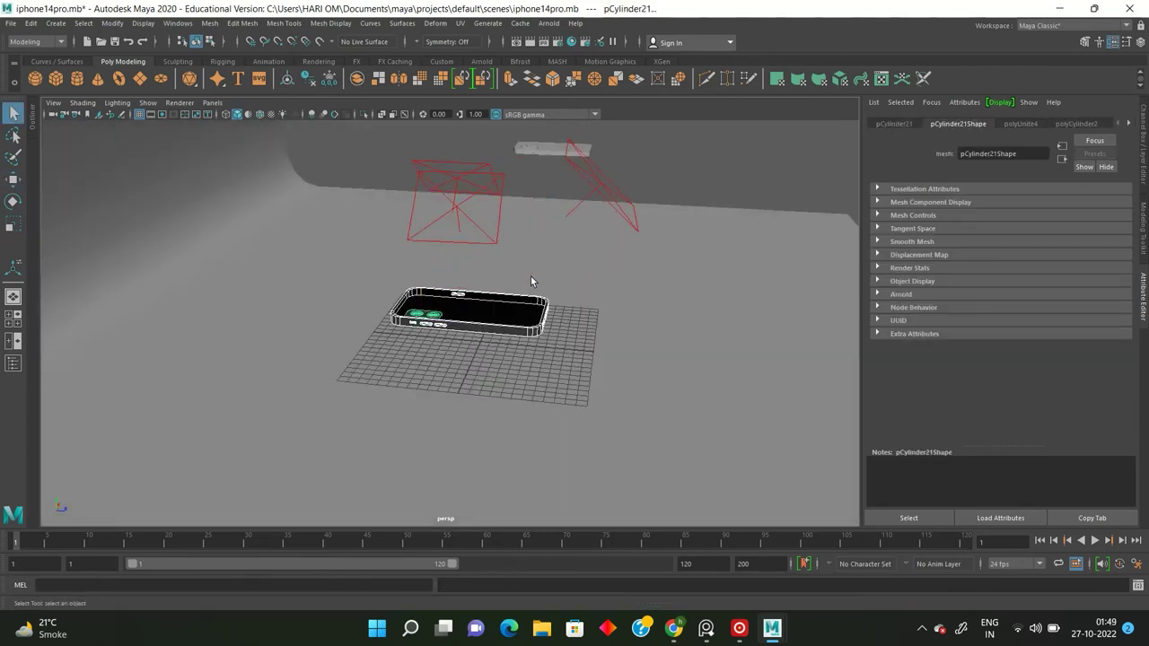
key(ctrl+g)
click(14, 362)
click(74, 414)
click(73, 475)
Stand group1 upright with Rotate X 90 and raise it to Translate Y 5.039.
key(f)
key(w)
drag(595, 323, 595, 260)
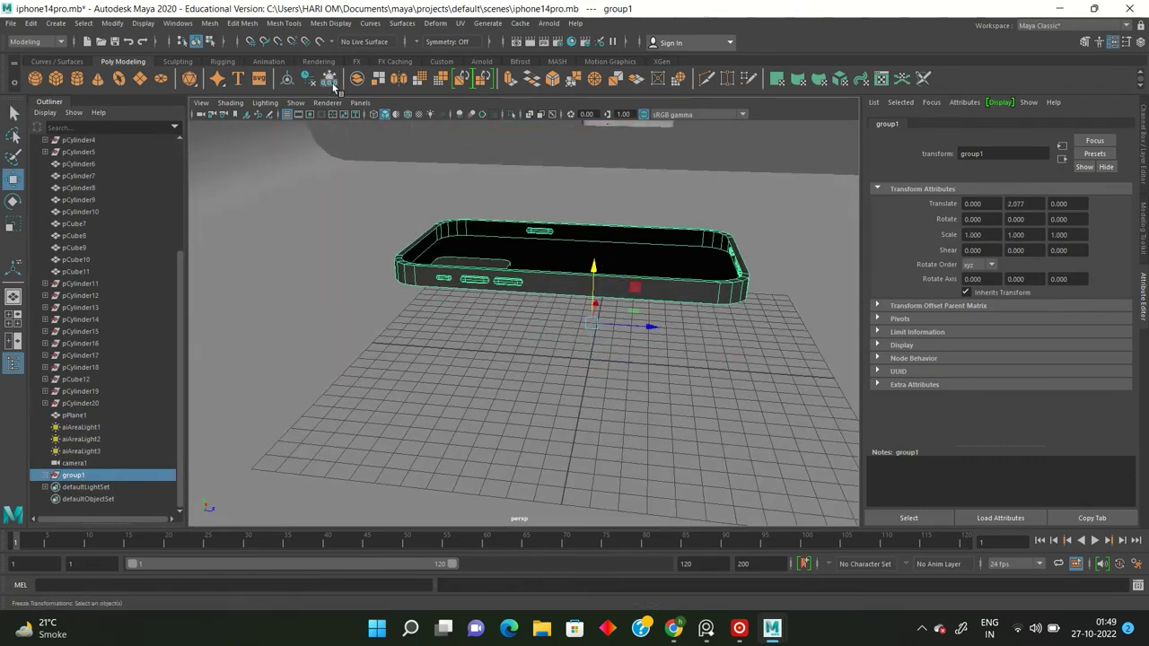
scroll(553, 224, down, 3)
key(ctrl+z)
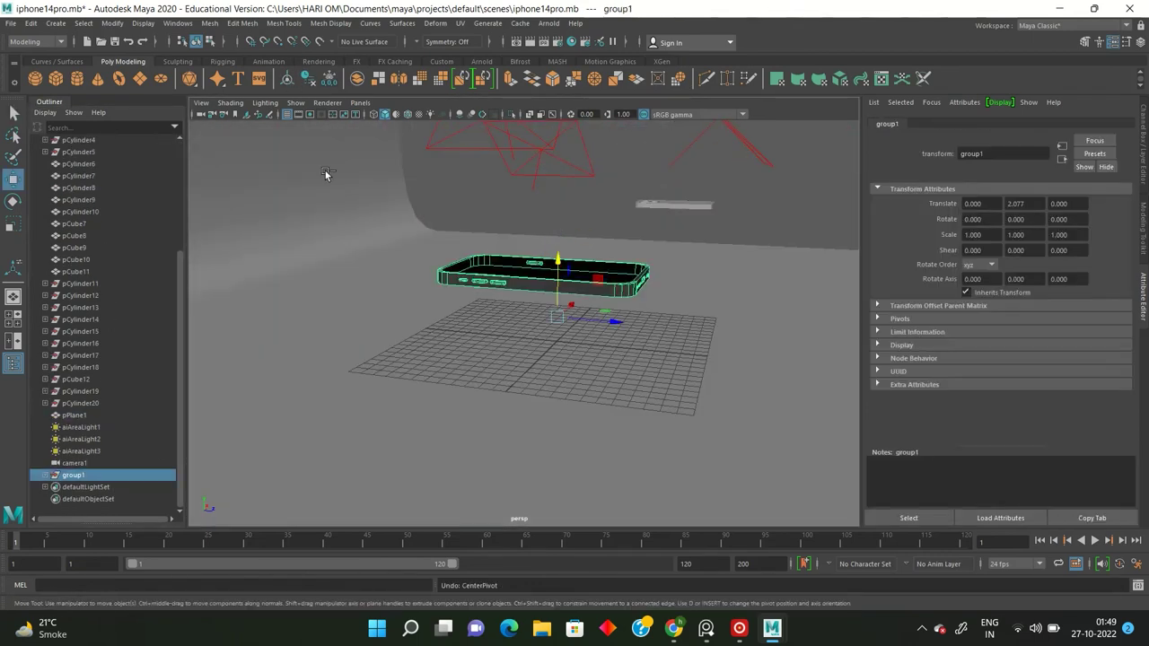
mouse_move(557, 265)
mouse_down()
mouse_move(557, 229)
mouse_move(587, 278)
mouse_move(623, 272)
mouse_up()
key(e)
key(f)
key(w)
drag(541, 198, 543, 171)
Look through camera1 and tumble it to frame the phone's front squarely.
mouse_move(620, 205)
alt+mouse_down()
mouse_move(569, 306)
mouse_move(532, 296)
alt+mouse_up()
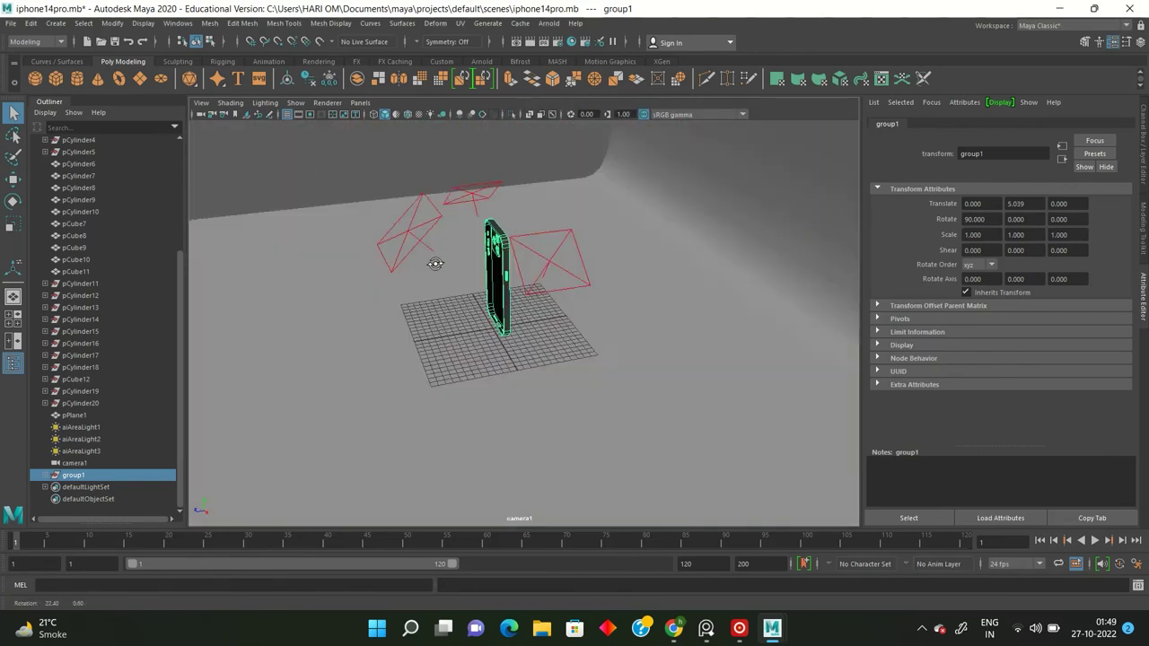
mouse_move(533, 296)
alt+mouse_down()
mouse_move(404, 296)
mouse_move(700, 251)
mouse_move(697, 264)
mouse_move(729, 203)
mouse_move(363, 287)
mouse_move(635, 276)
mouse_move(674, 254)
mouse_move(611, 223)
alt+mouse_up()
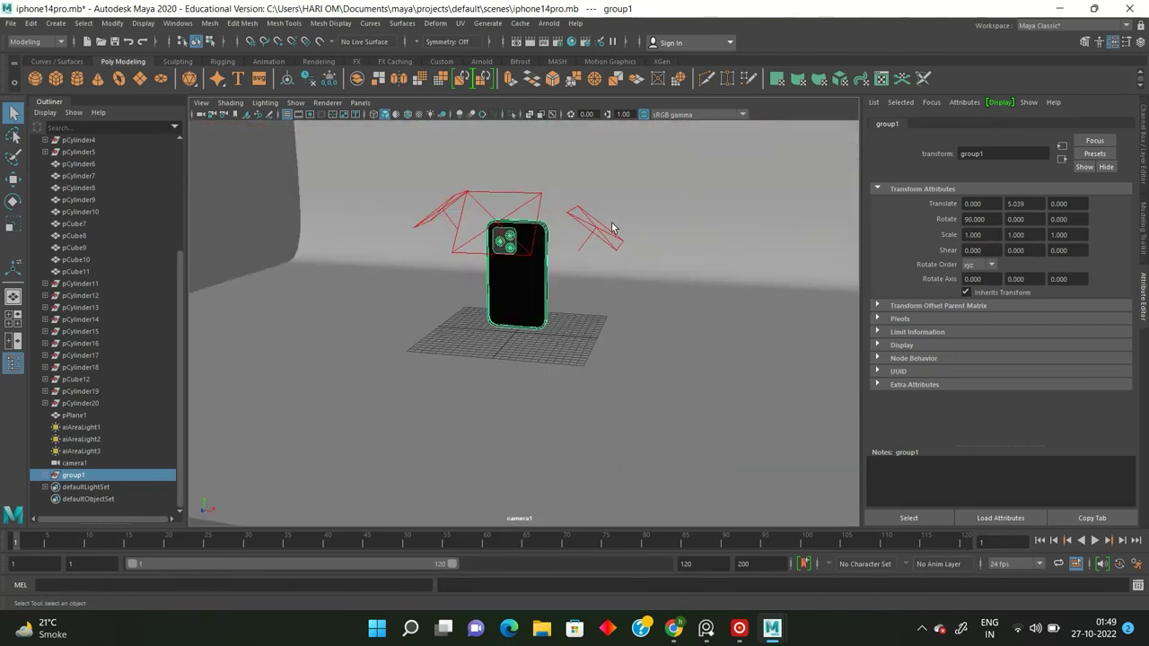
alt+drag(560, 359, 581, 342)
click(581, 351)
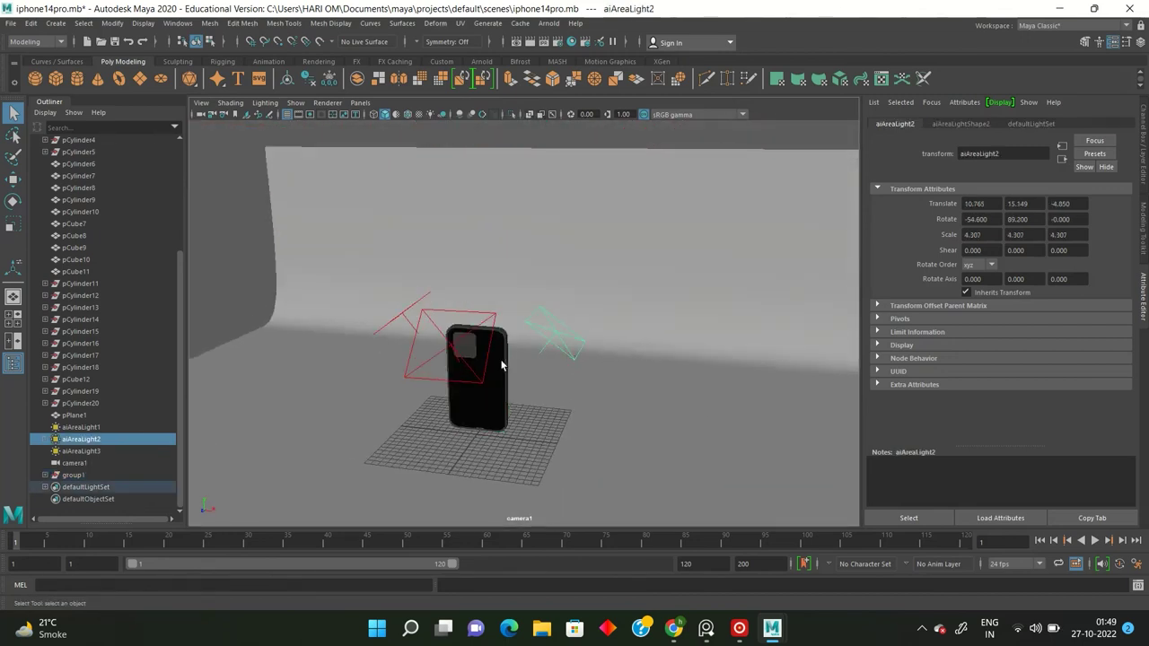
alt+right_drag(299, 247, 554, 339)
mouse_move(554, 338)
alt+mouse_down()
mouse_move(529, 331)
mouse_move(551, 397)
mouse_move(607, 323)
mouse_move(600, 340)
mouse_move(590, 290)
alt+mouse_up()
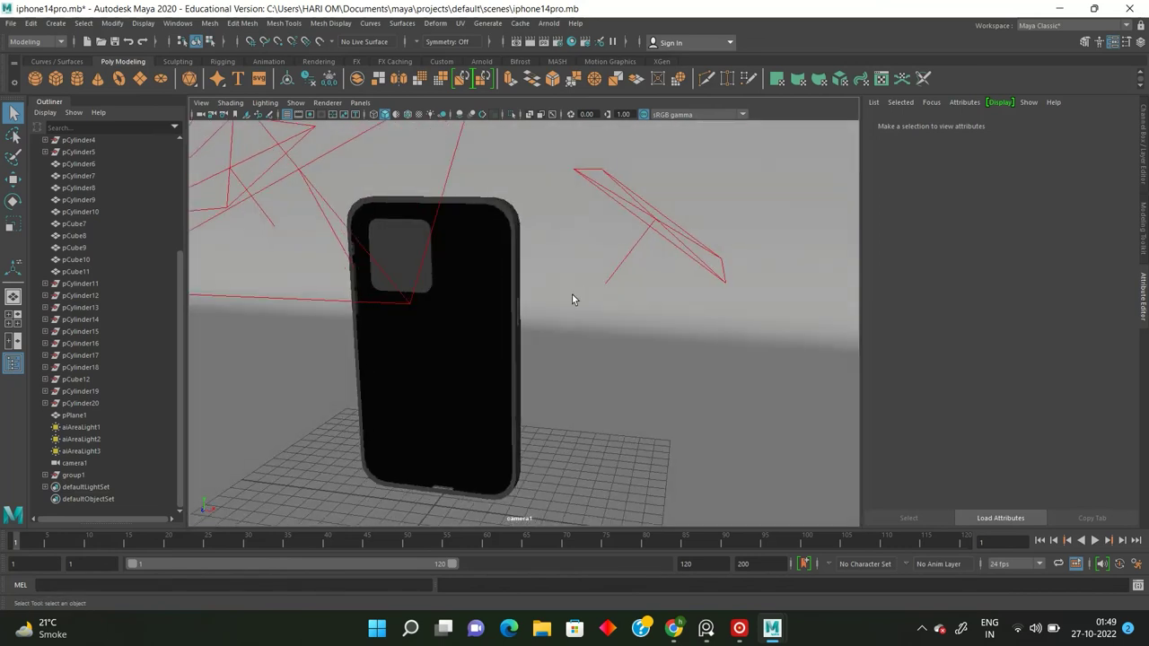
Rotate group1 so the phone's back and camera bump face camera1.
scroll(571, 294, down, 5)
scroll(523, 359, up, 6)
click(497, 252)
alt+drag(497, 252, 366, 287)
key(space)
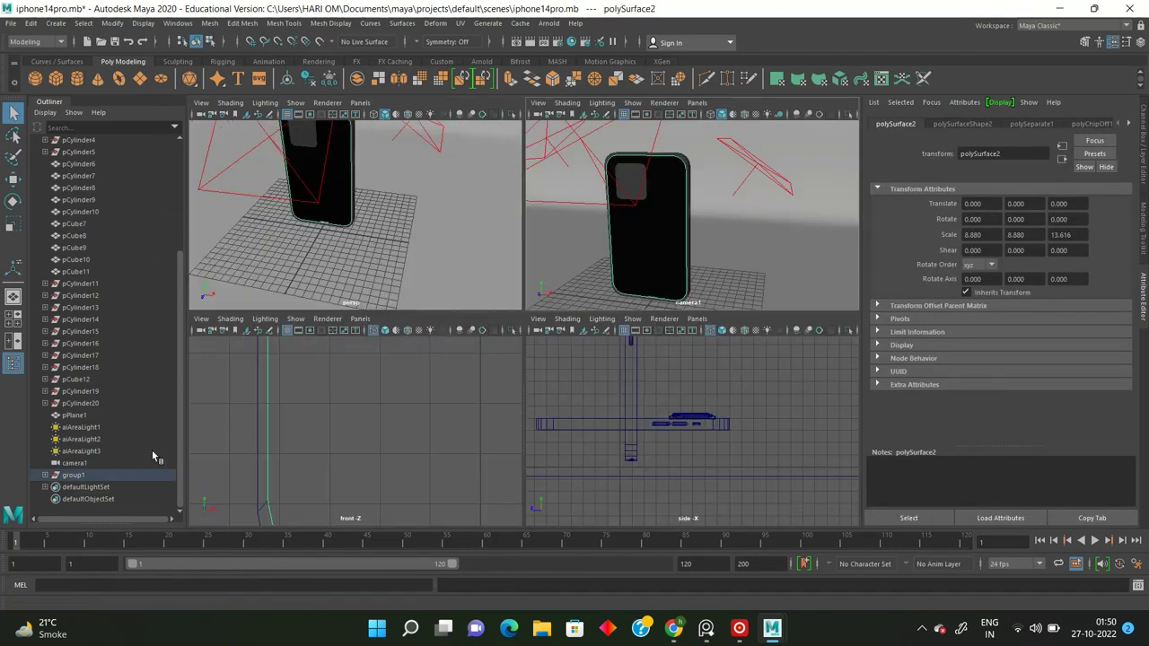
click(73, 474)
key(space)
key(e)
drag(447, 367, 568, 351)
click(568, 351)
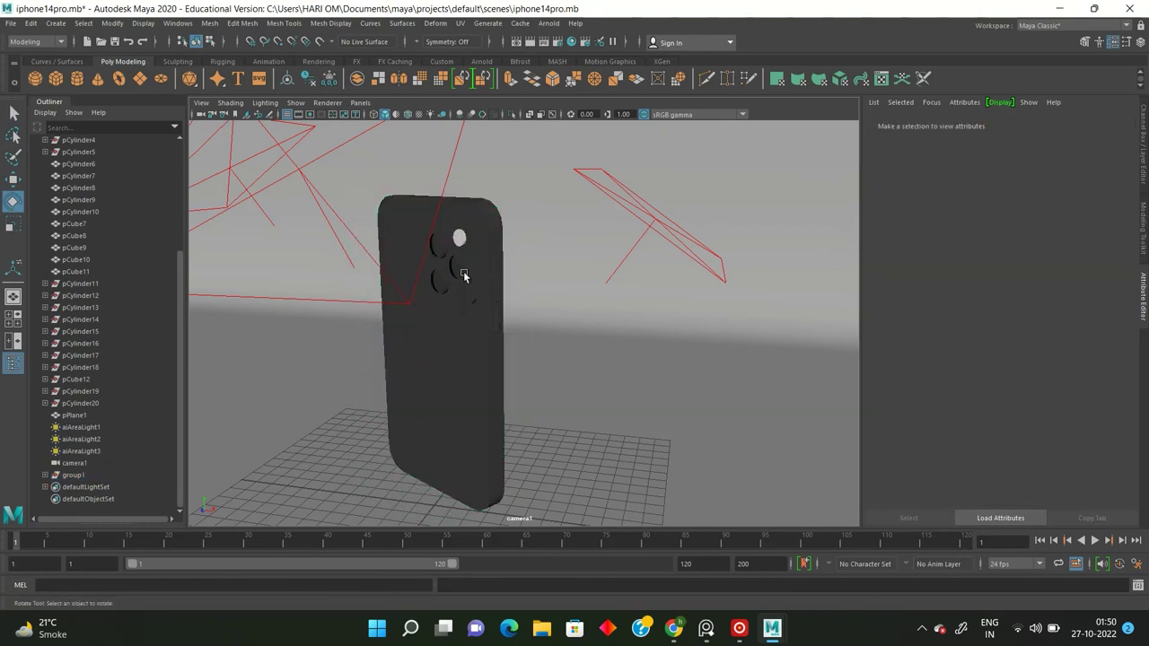
key(q)
click(549, 23)
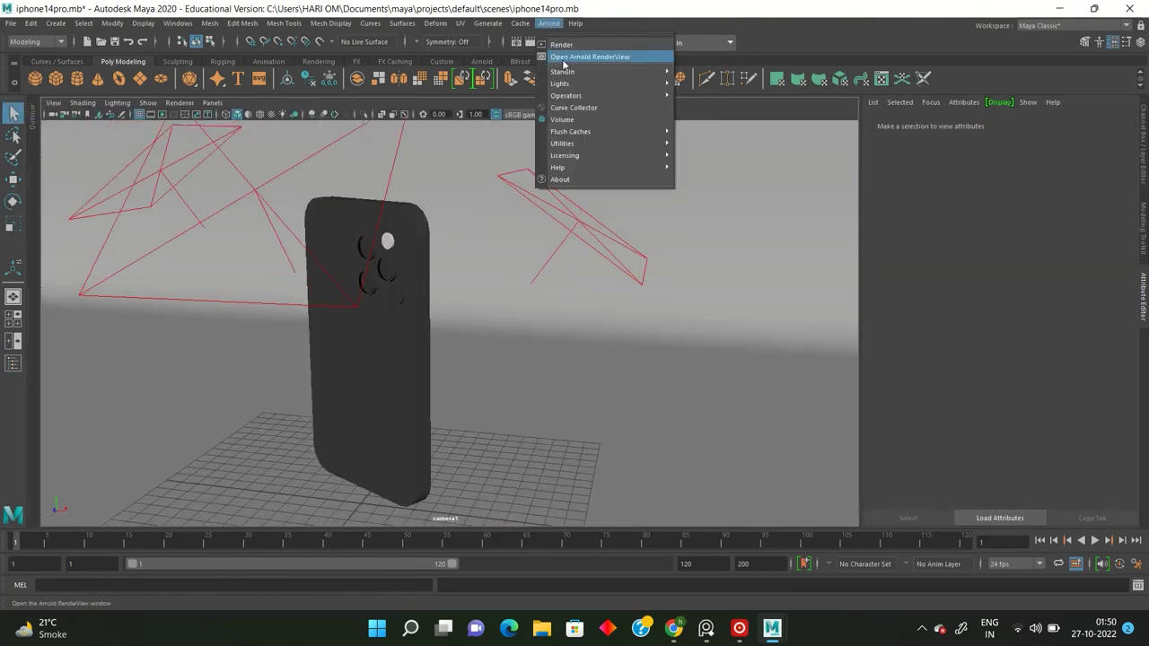
click(563, 59)
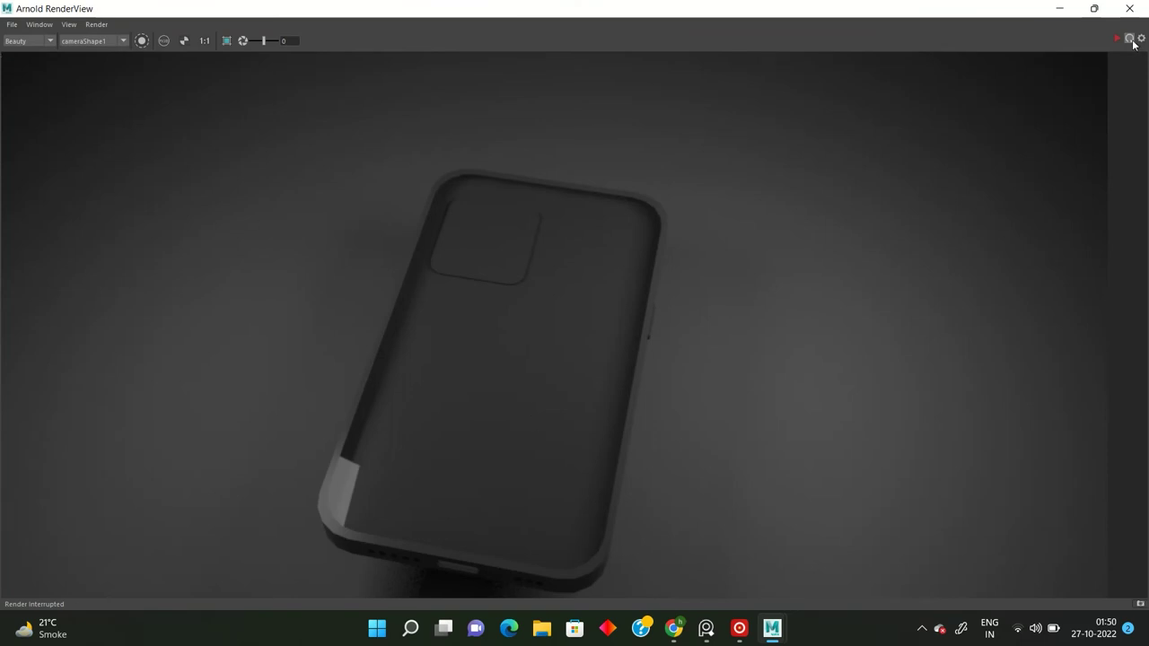
click(1129, 39)
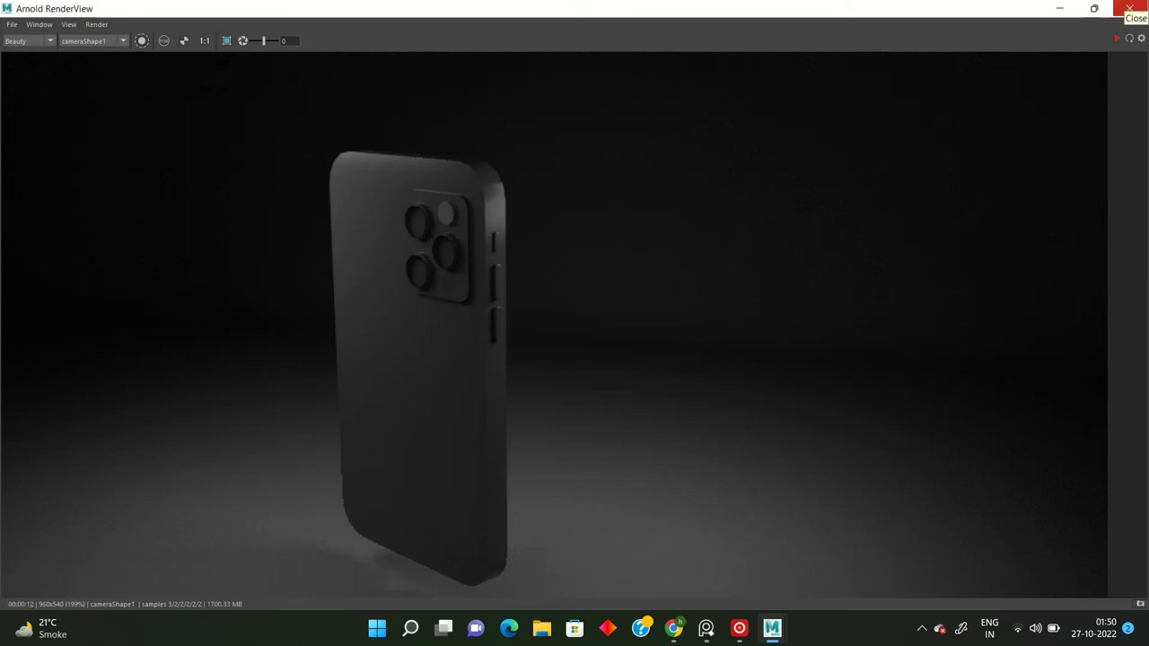
click(1128, 8)
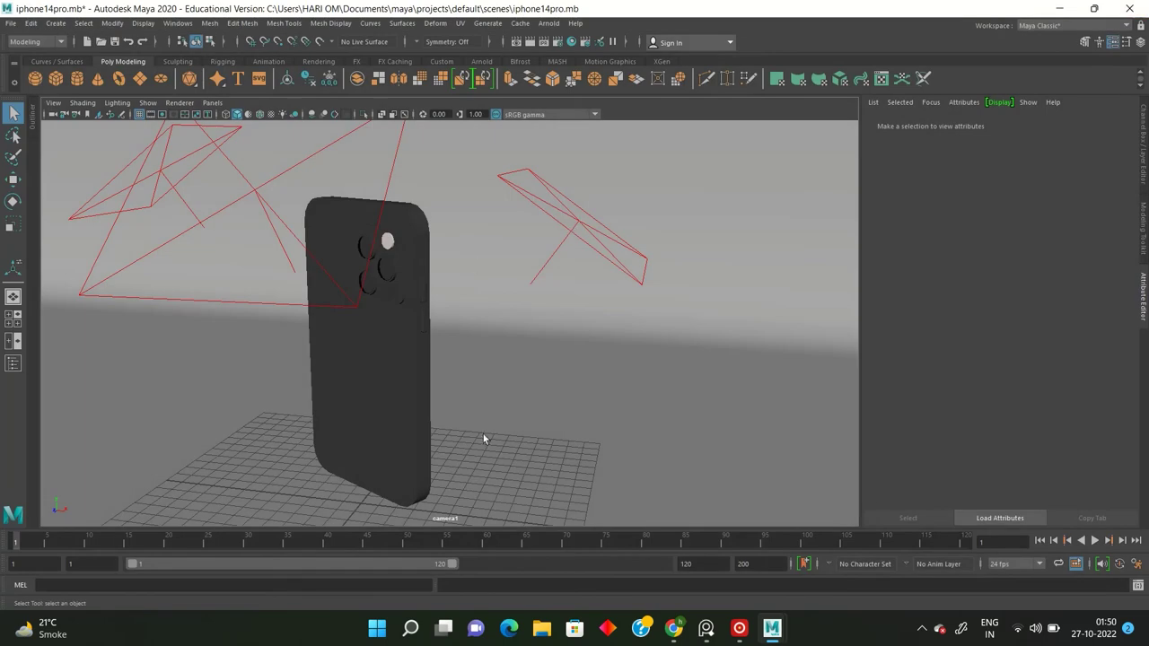
Give the phone body a new Blinn material, blinn2, with a darkened Color.
key(space)
key(space)
mouse_move(435, 294)
alt+mouse_down()
mouse_move(402, 199)
mouse_move(473, 208)
mouse_move(394, 236)
mouse_move(424, 224)
alt+mouse_up()
click(423, 223)
right_drag(424, 223, 412, 523)
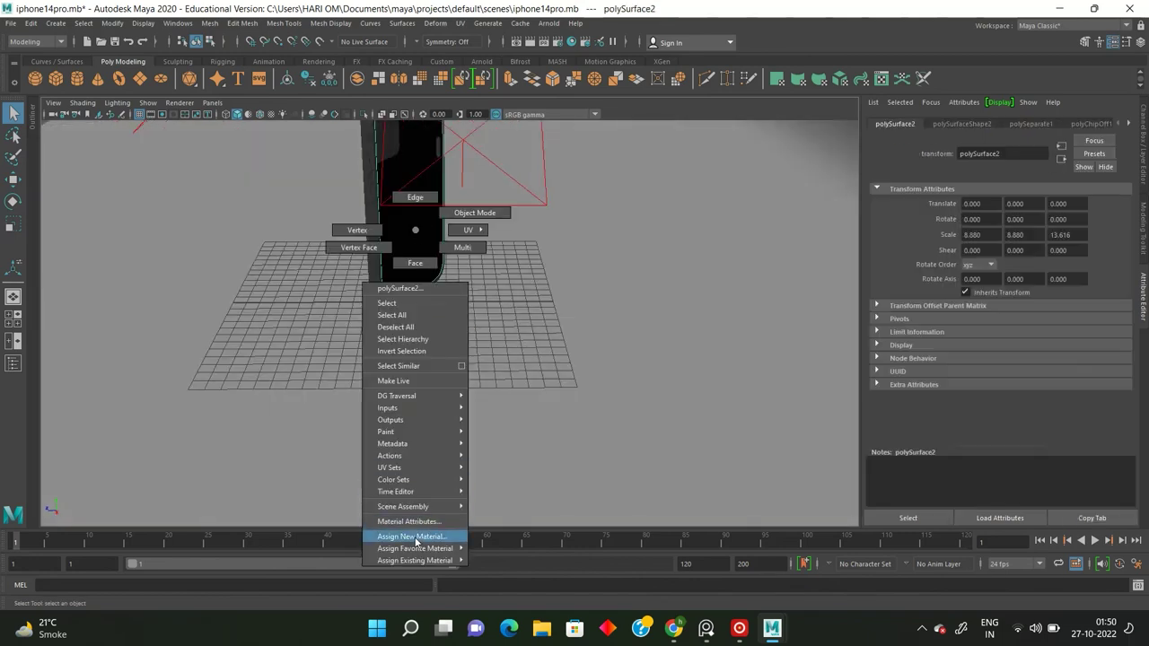
click(316, 177)
click(328, 155)
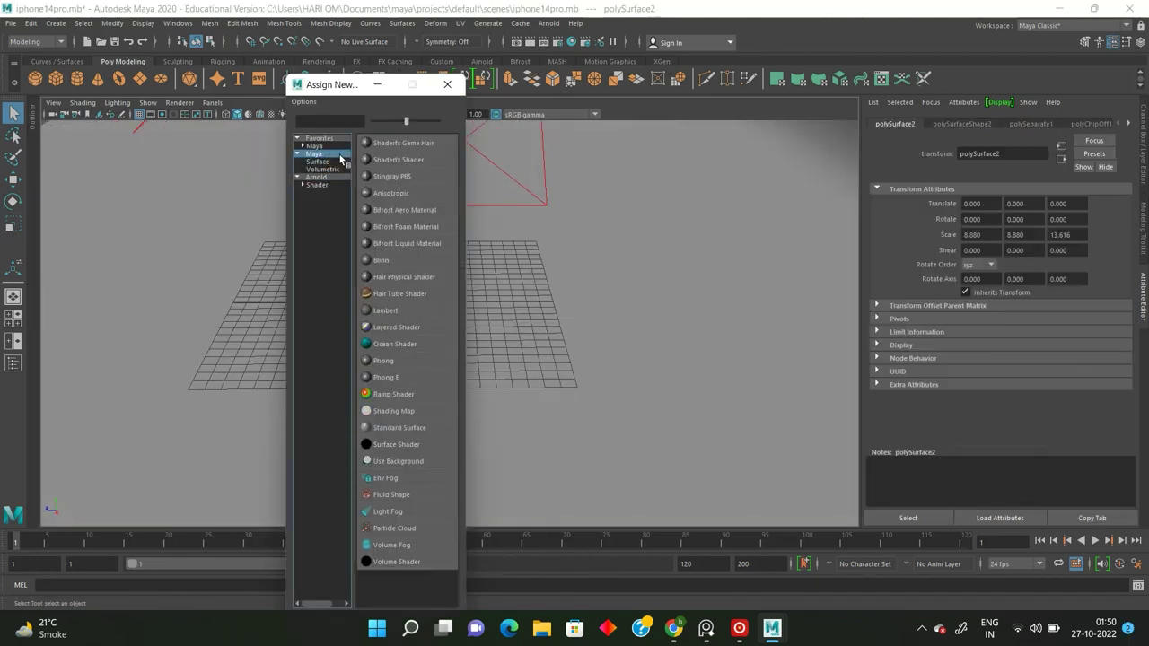
click(321, 161)
click(393, 162)
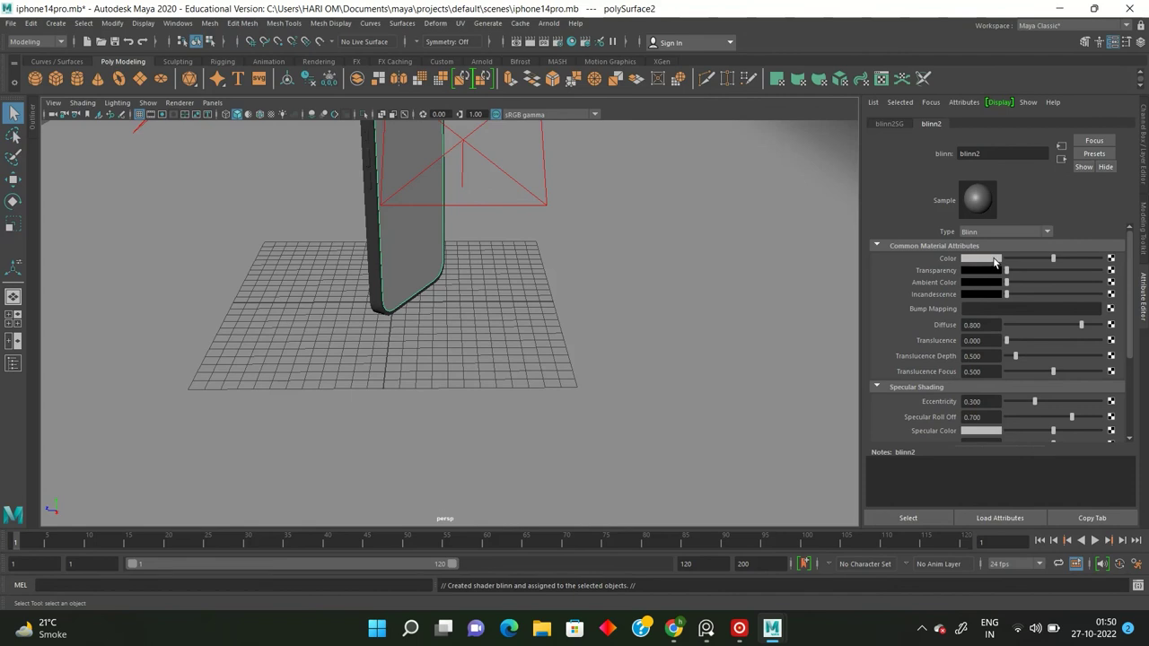
click(994, 260)
drag(1005, 311, 924, 311)
Return to the camera1 view and start an Arnold render of the current frame.
click(704, 233)
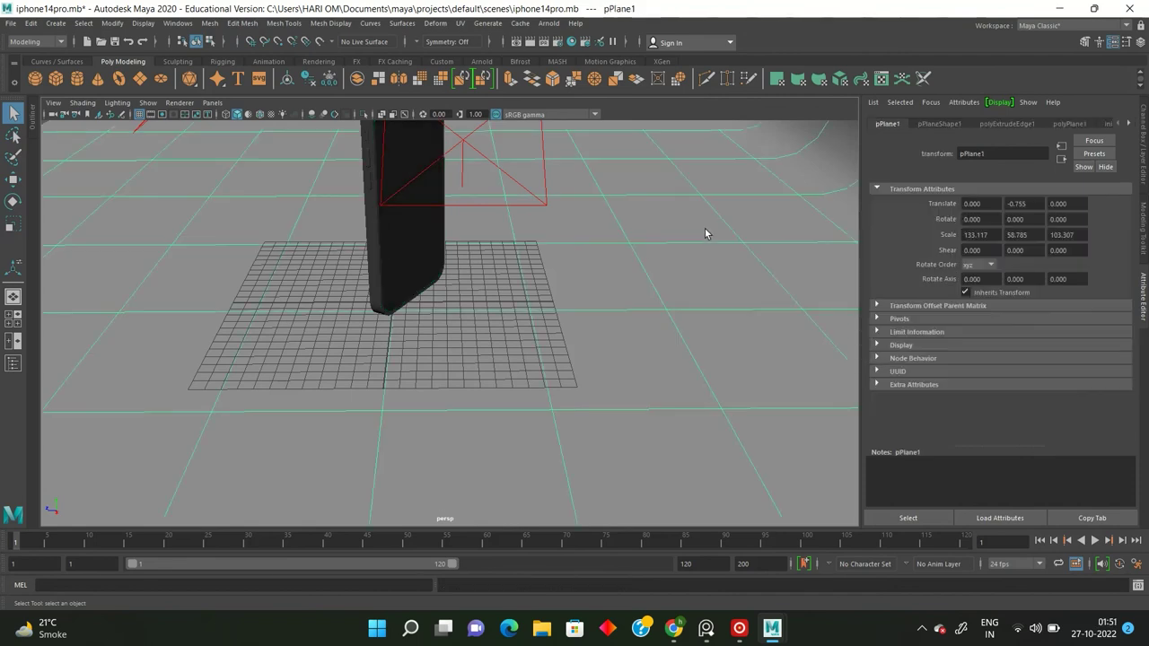
click(564, 208)
alt+drag(563, 208, 503, 194)
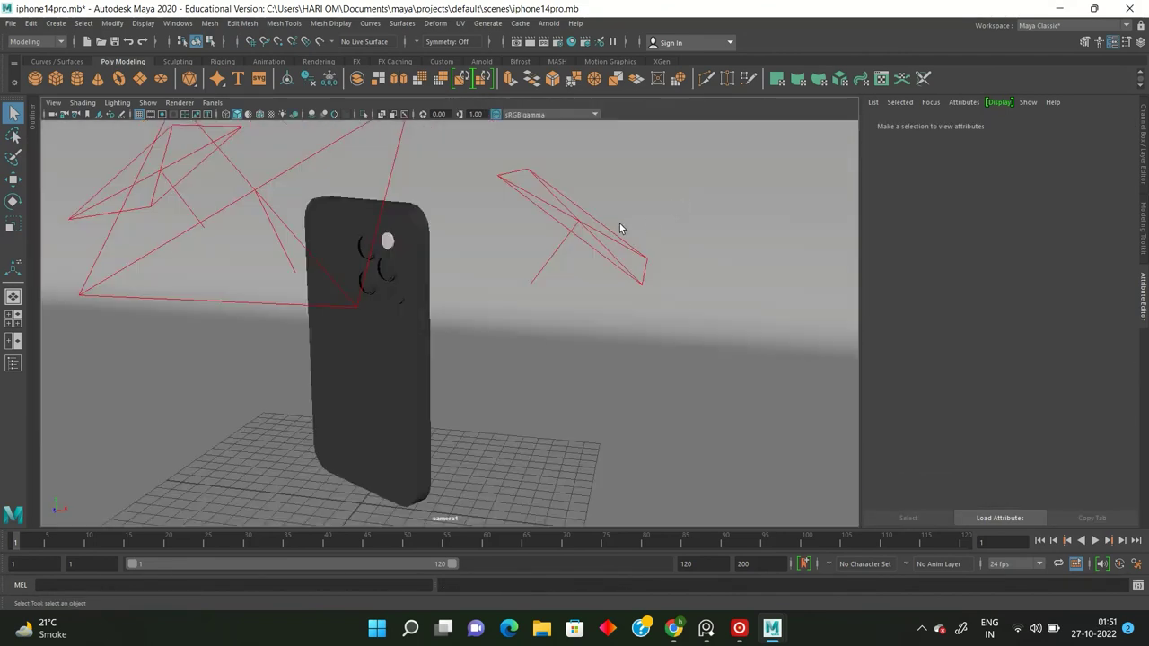
mouse_move(619, 228)
alt+mouse_down()
mouse_move(530, 236)
mouse_move(551, 213)
alt+mouse_up()
click(529, 42)
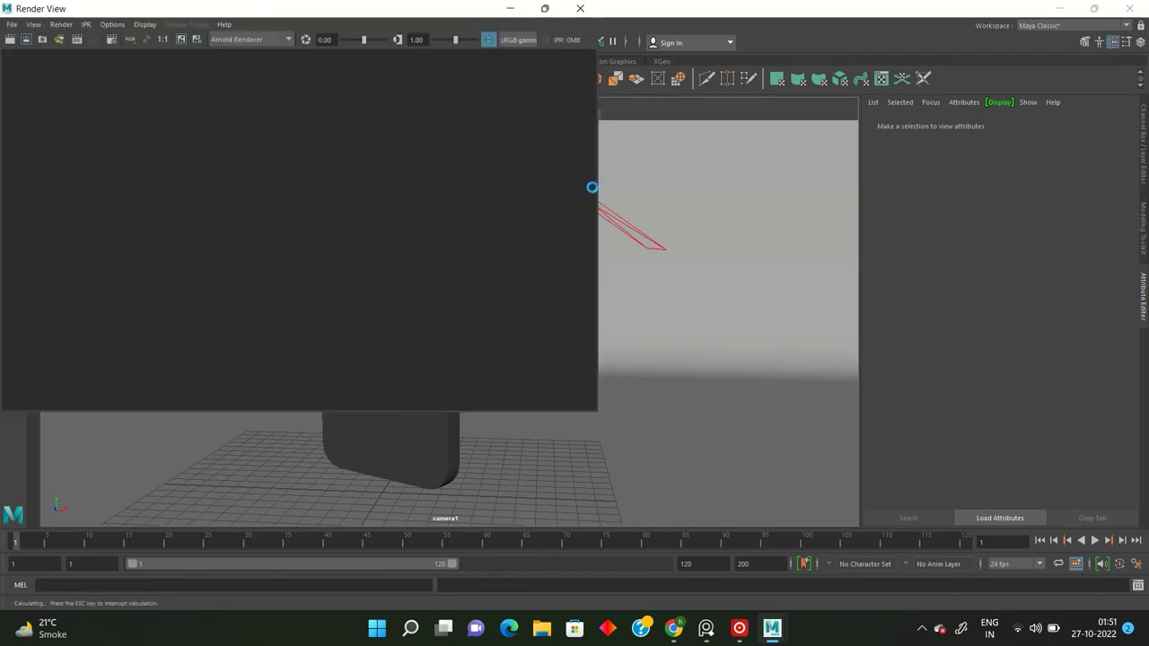
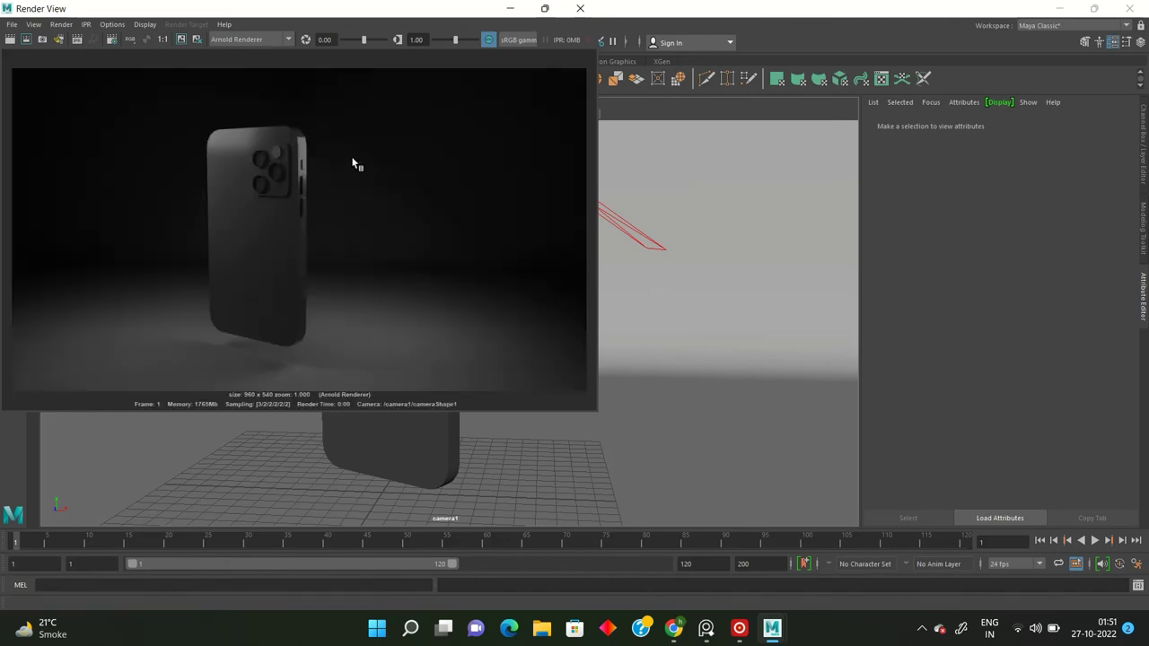
Maximize the Render View window, then close it.
click(544, 9)
scroll(593, 215, up, 2)
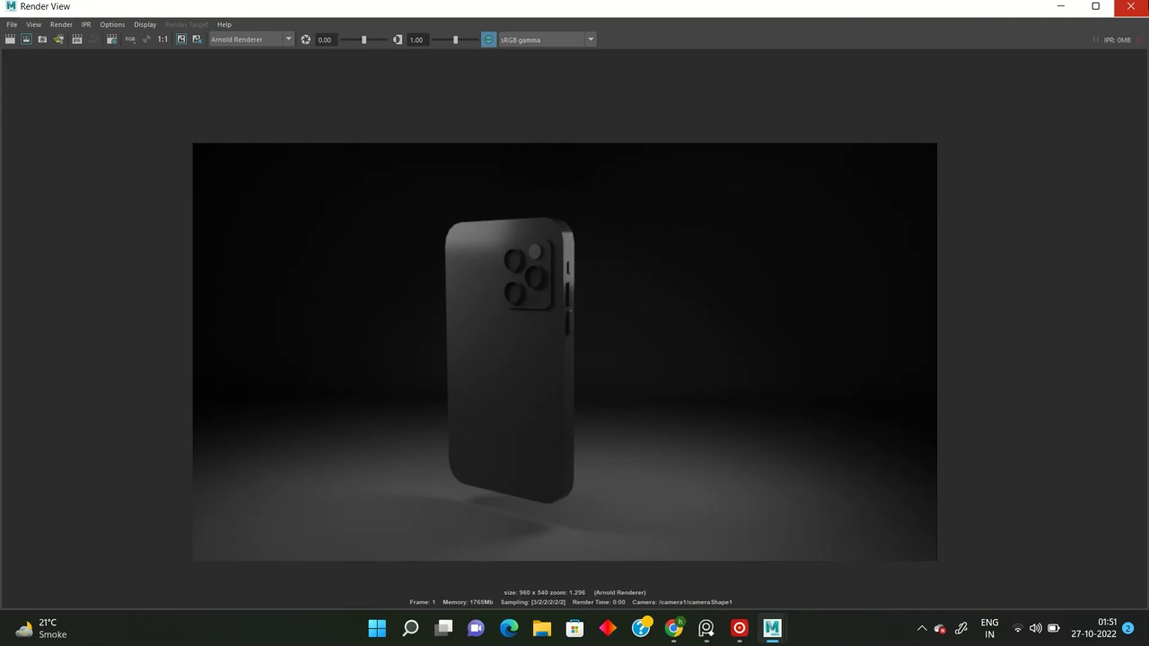
key(alt+F4)
Select group1 in the Outliner, deselect it, and orbit the camera around the phone.
click(13, 363)
click(74, 475)
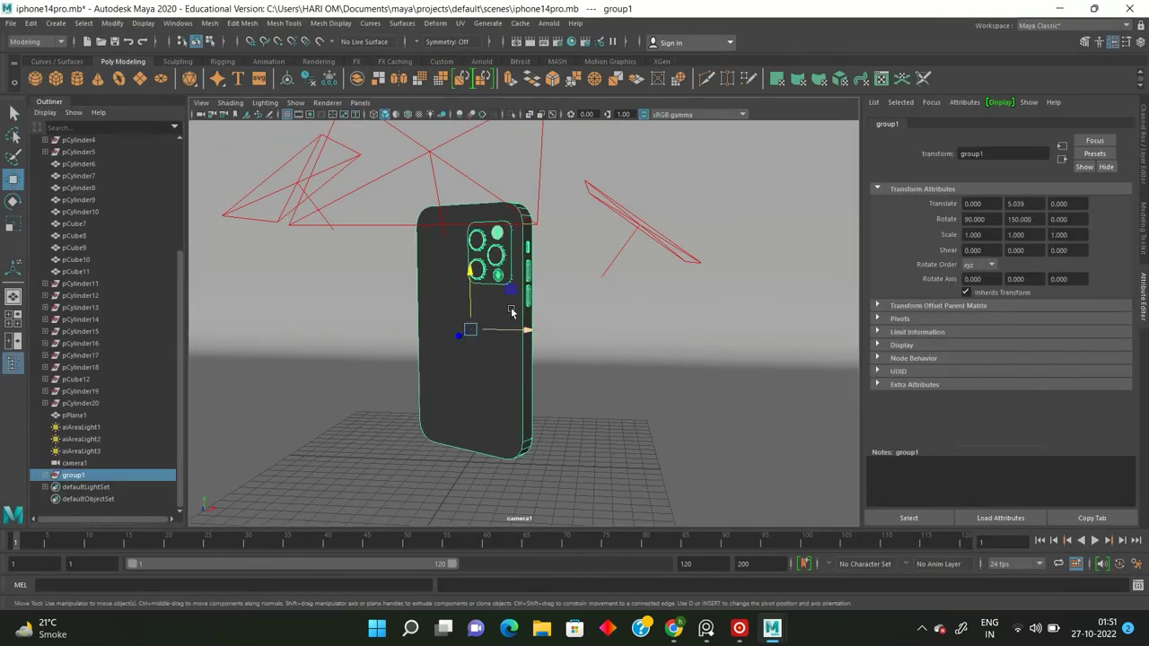
key(w)
click(584, 329)
key(q)
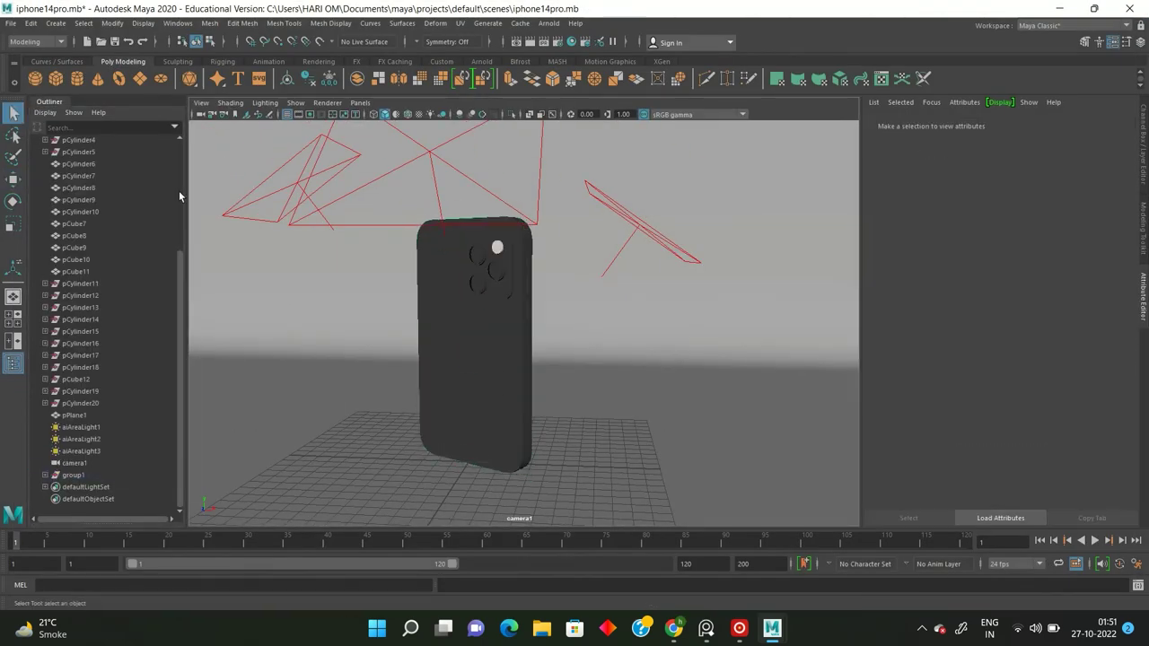
alt+drag(310, 268, 482, 318)
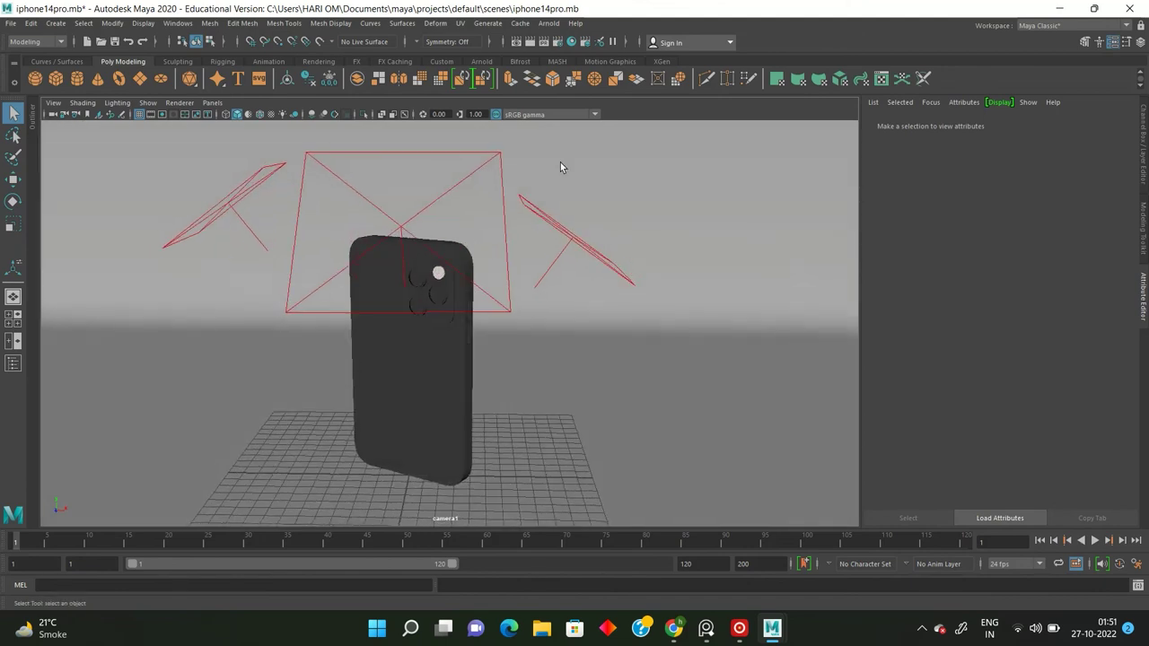
Create an Arnold SkyDome Light and preview the brighter render in Arnold RenderView.
click(549, 22)
click(704, 82)
click(548, 23)
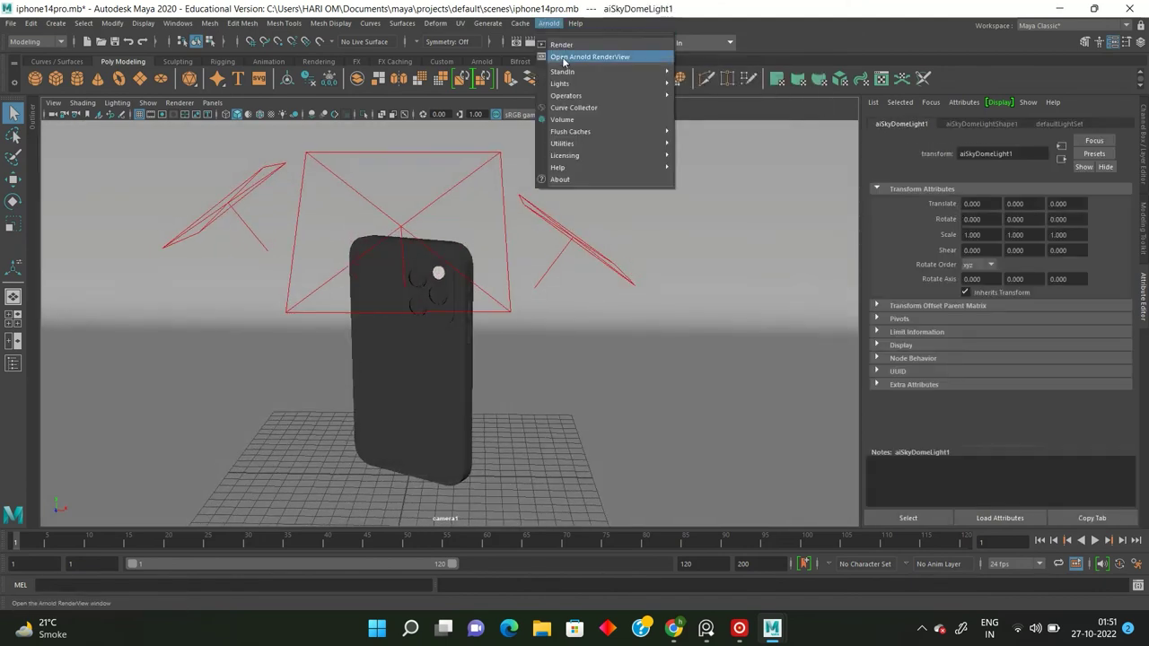
click(589, 57)
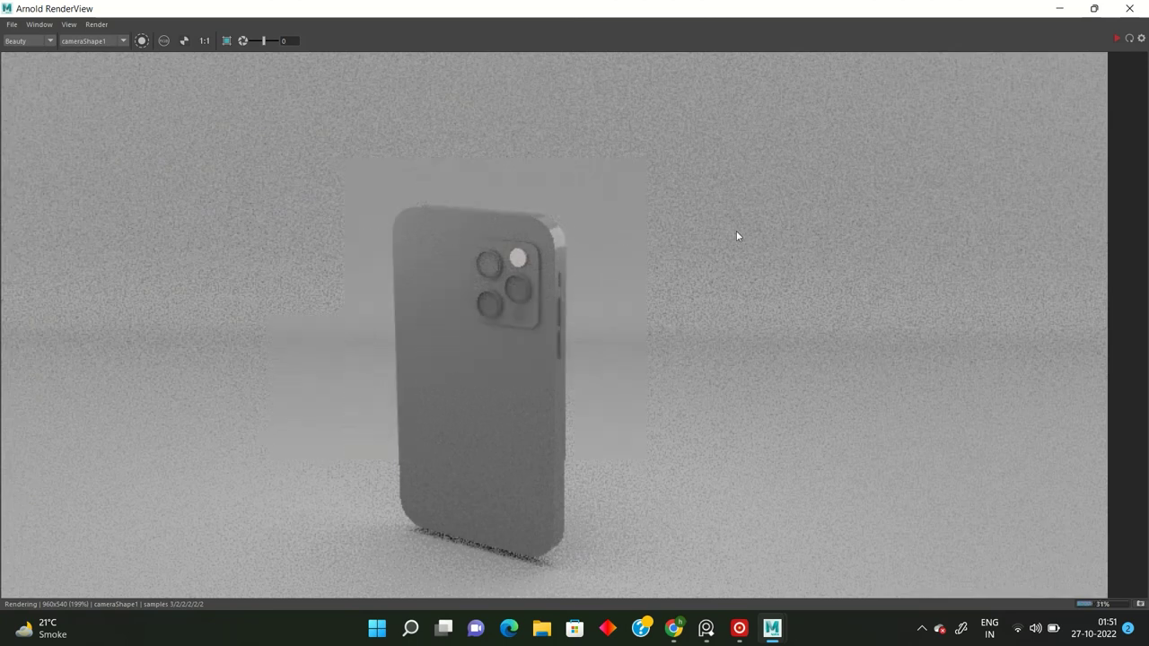
click(1128, 10)
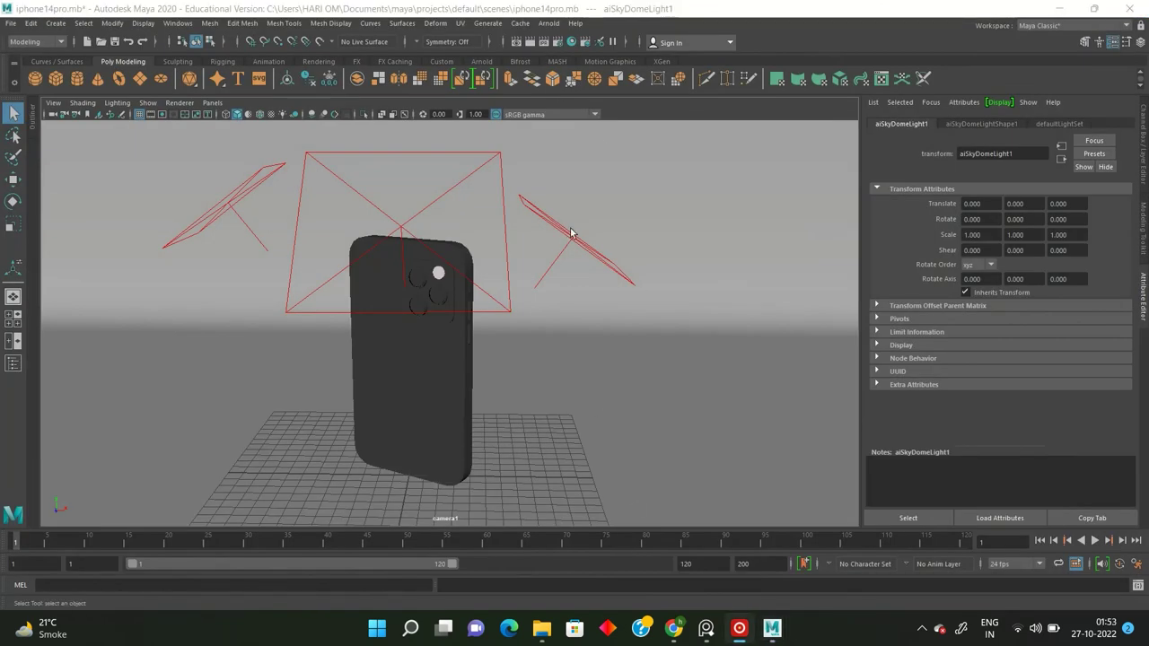
Toggle the viewport layout and check the viewport context menus around the sky dome.
key(space)
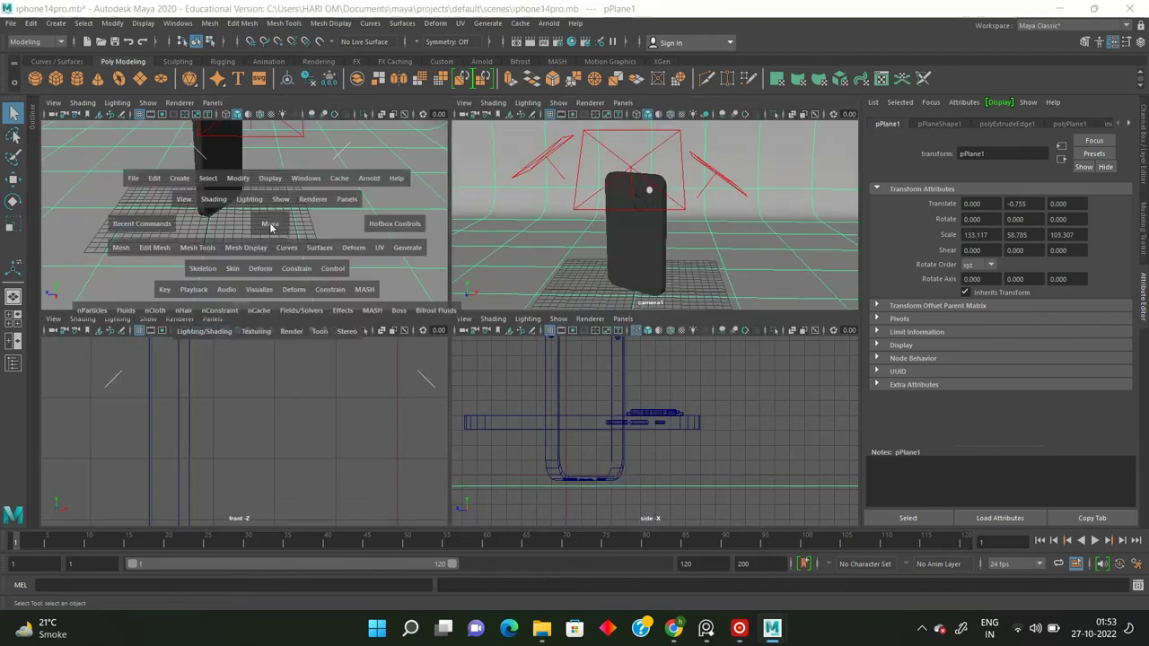
key(space)
right_click(477, 178)
click(510, 383)
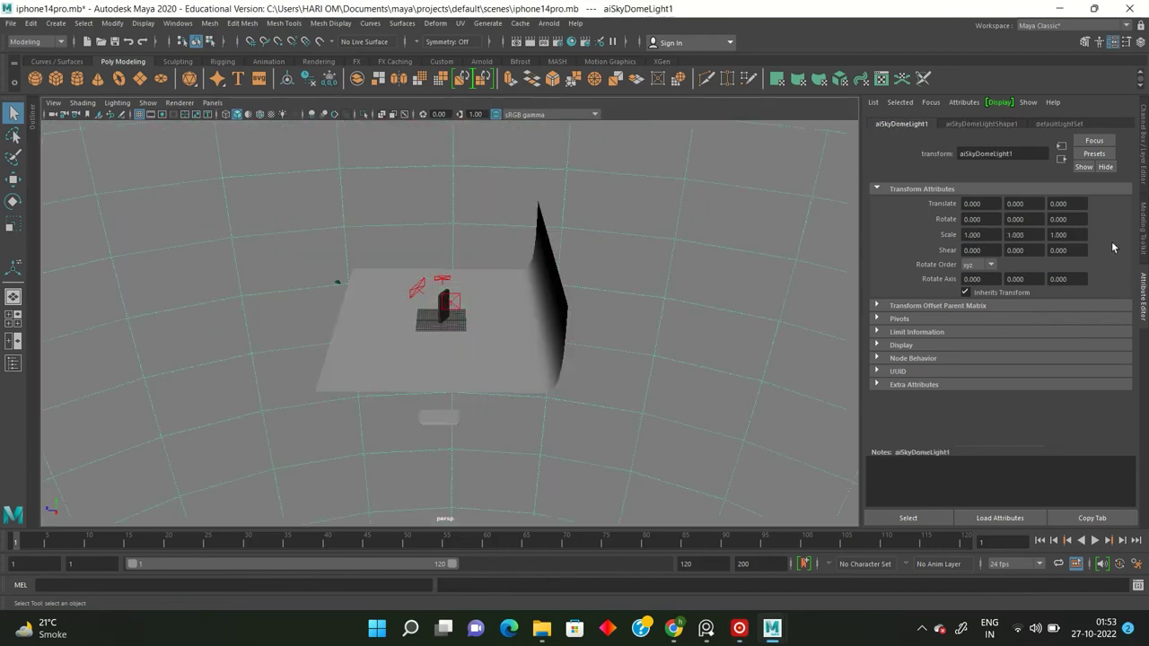
right_click(679, 212)
click(679, 384)
Connect a File texture loading brown_photostudio_07_2k.hdr to aiSkyDomeLightShape1's Color.
click(980, 123)
click(1111, 248)
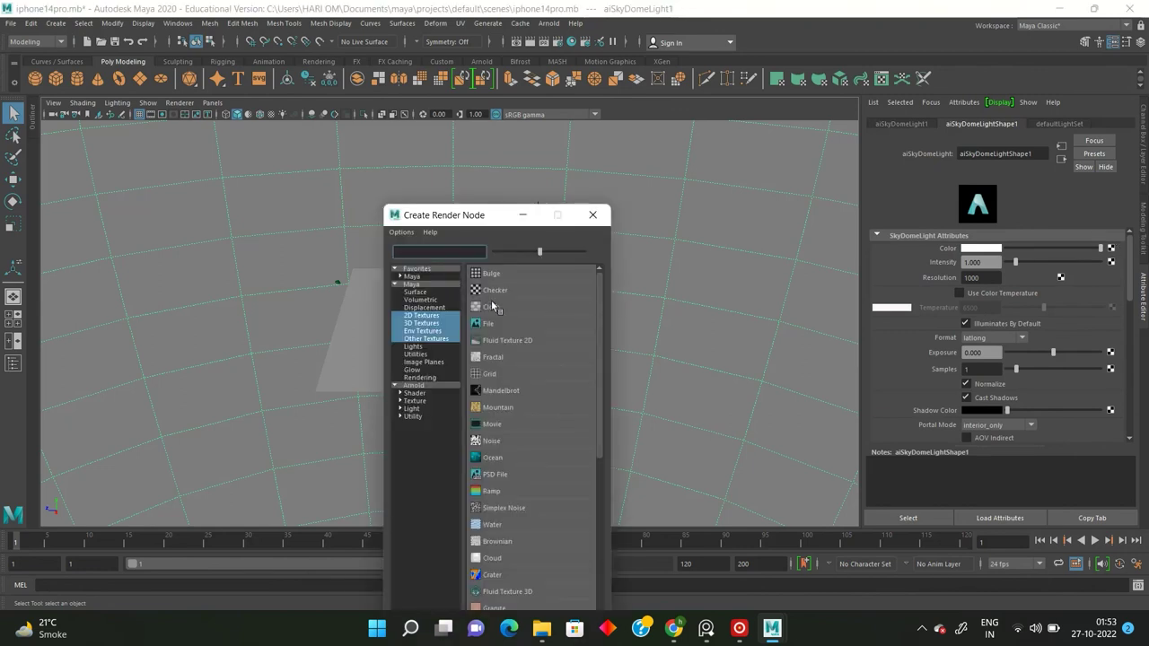
click(496, 332)
click(1110, 292)
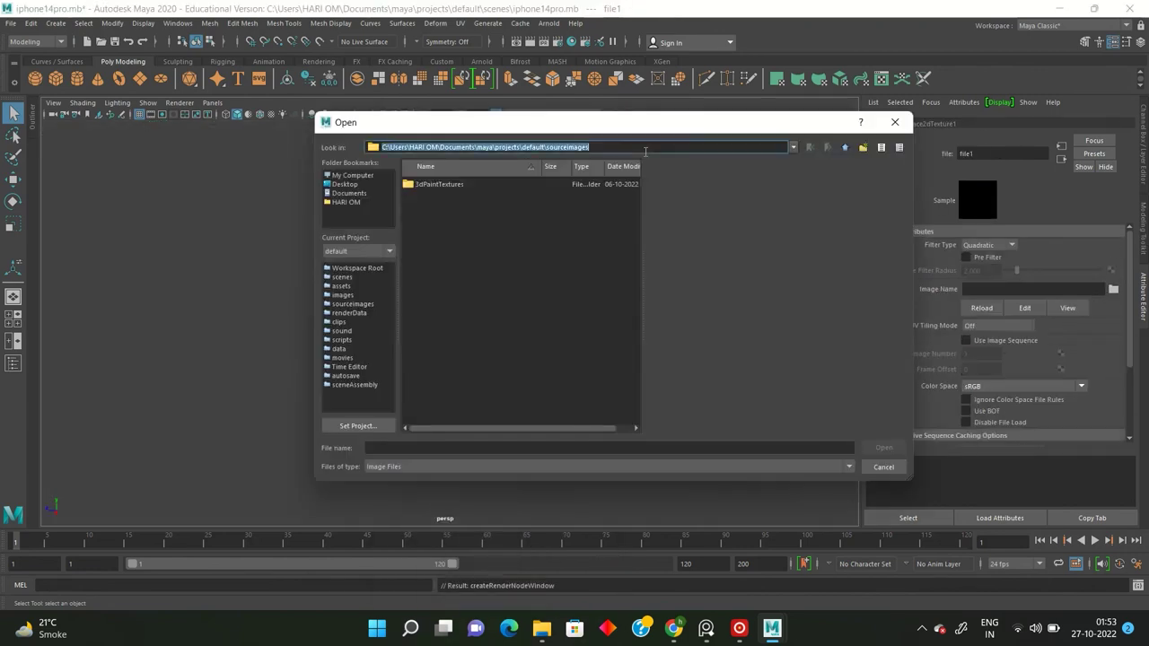
click(447, 212)
double_click(446, 211)
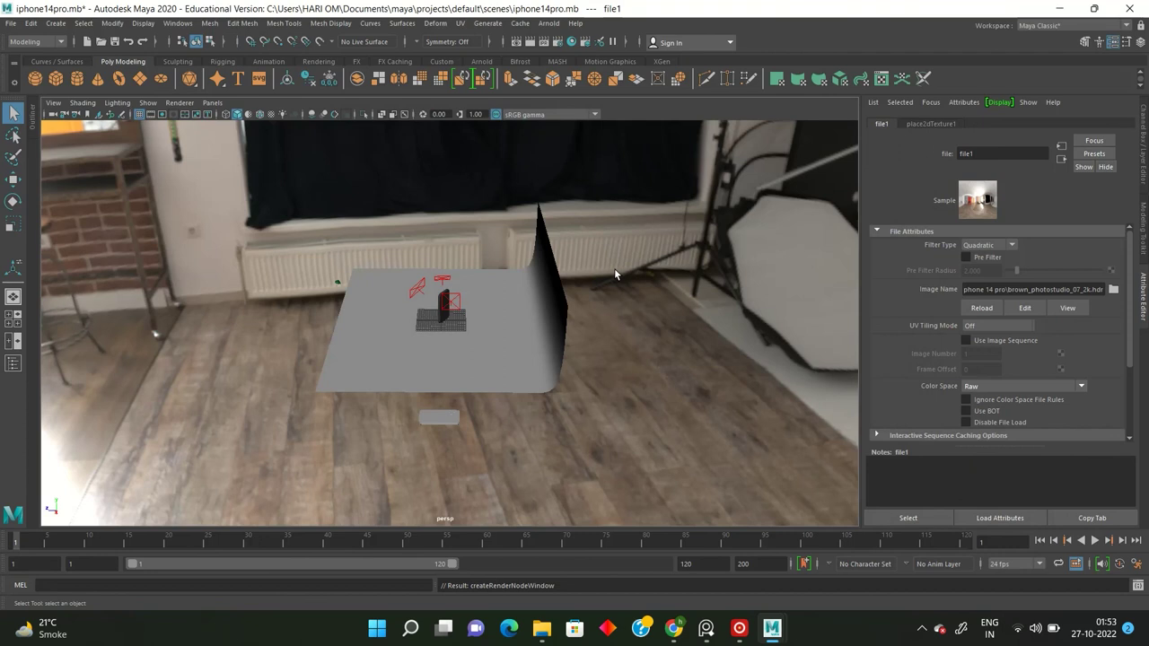
Orbit to view the HDR backdrop, then switch the viewport back to camera1.
alt+drag(614, 268, 541, 260)
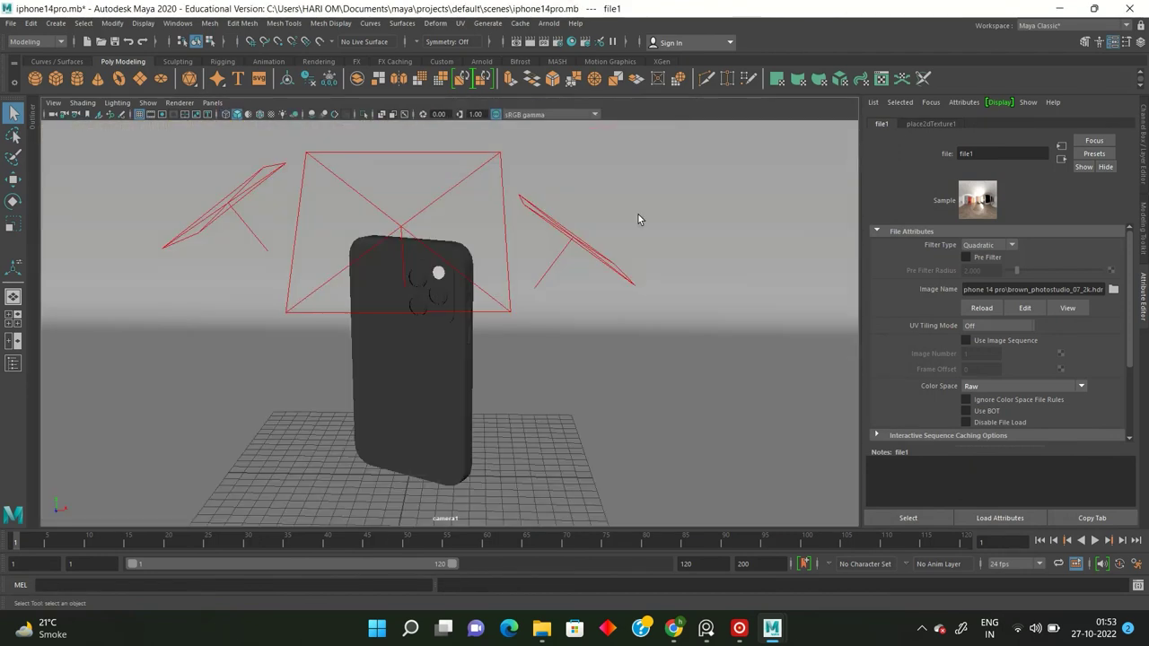
click(638, 215)
click(549, 24)
Check the HDRI render, then rotate group1 so the phone's front faces the camera.
click(574, 57)
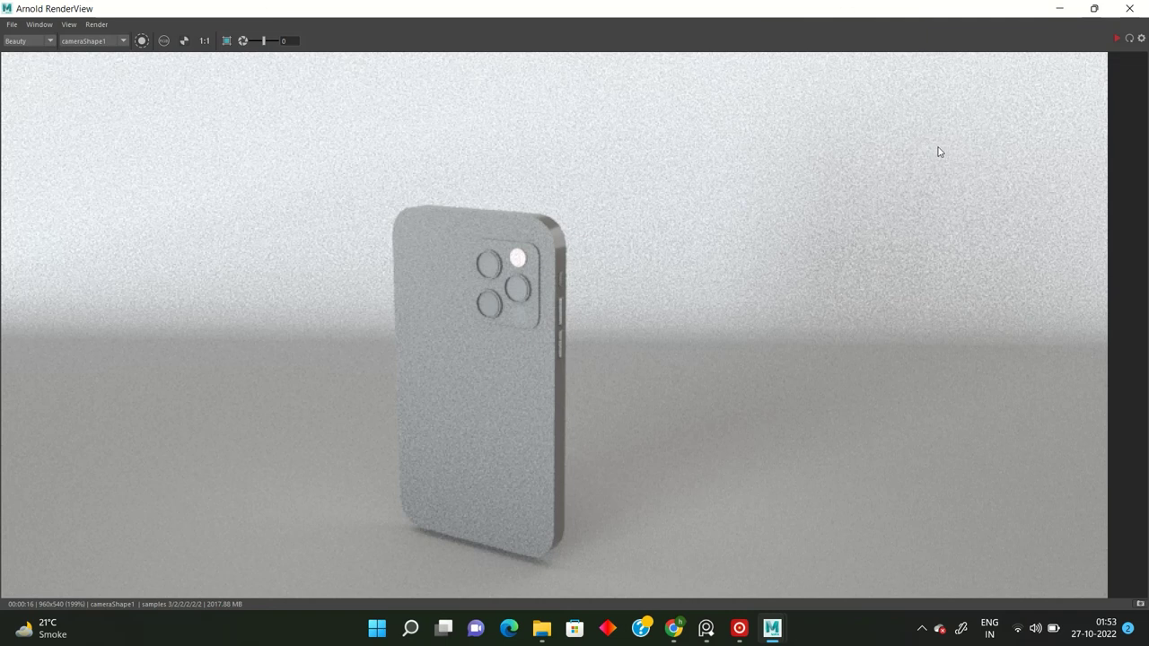
click(1128, 8)
click(464, 365)
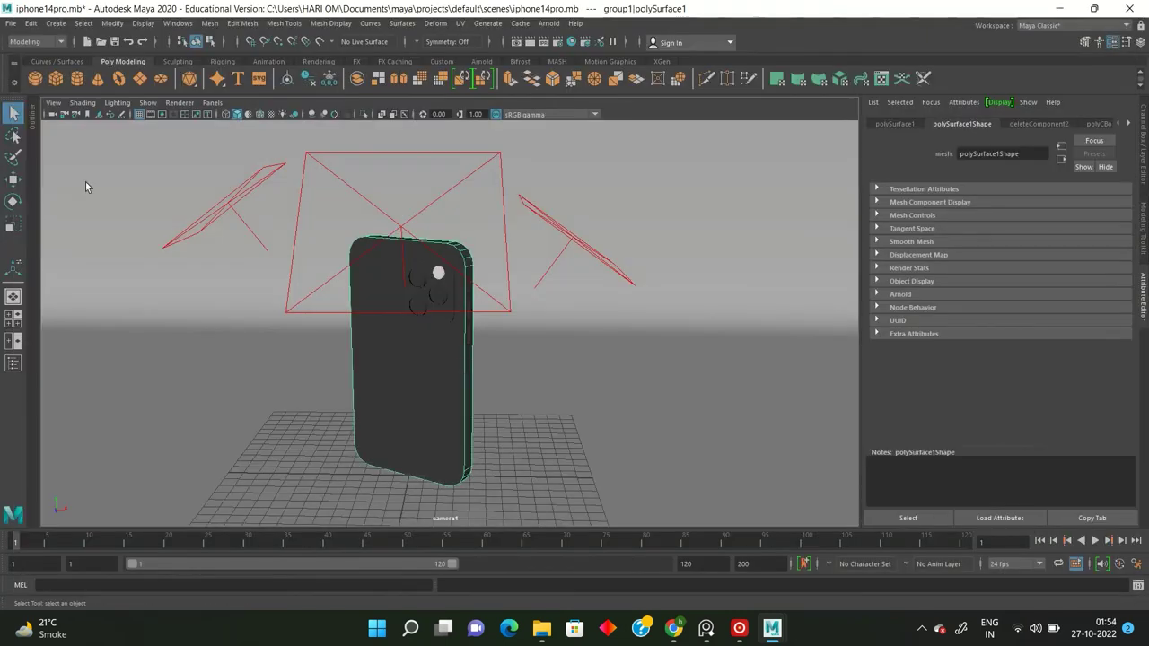
click(72, 474)
key(e)
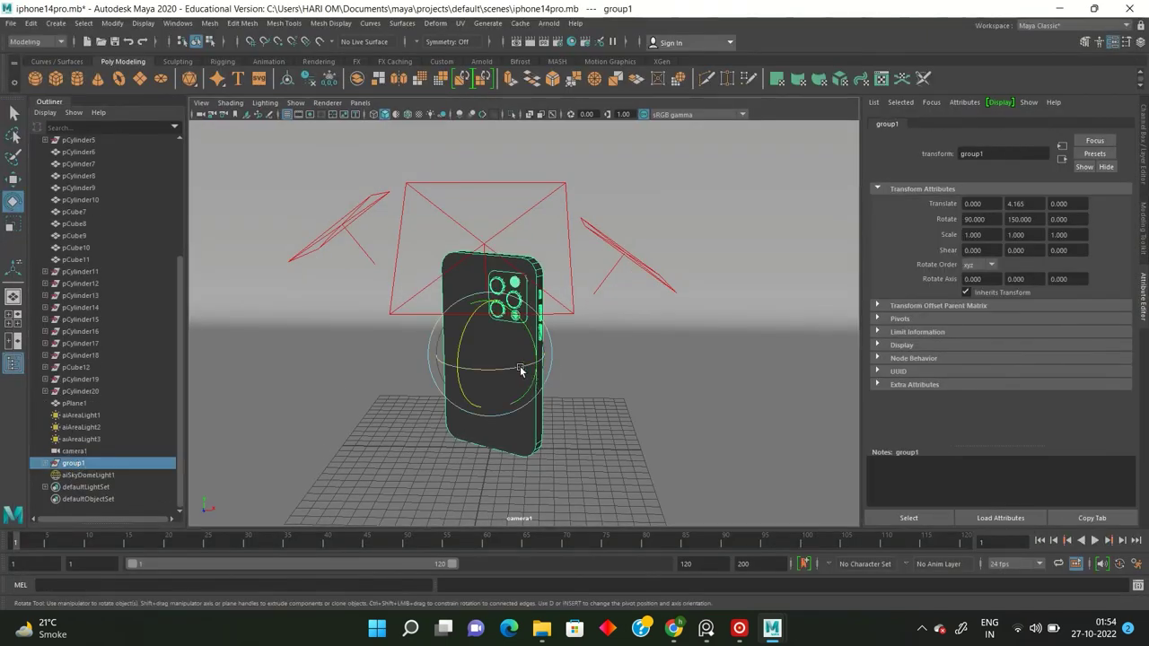
drag(525, 366, 435, 363)
click(550, 289)
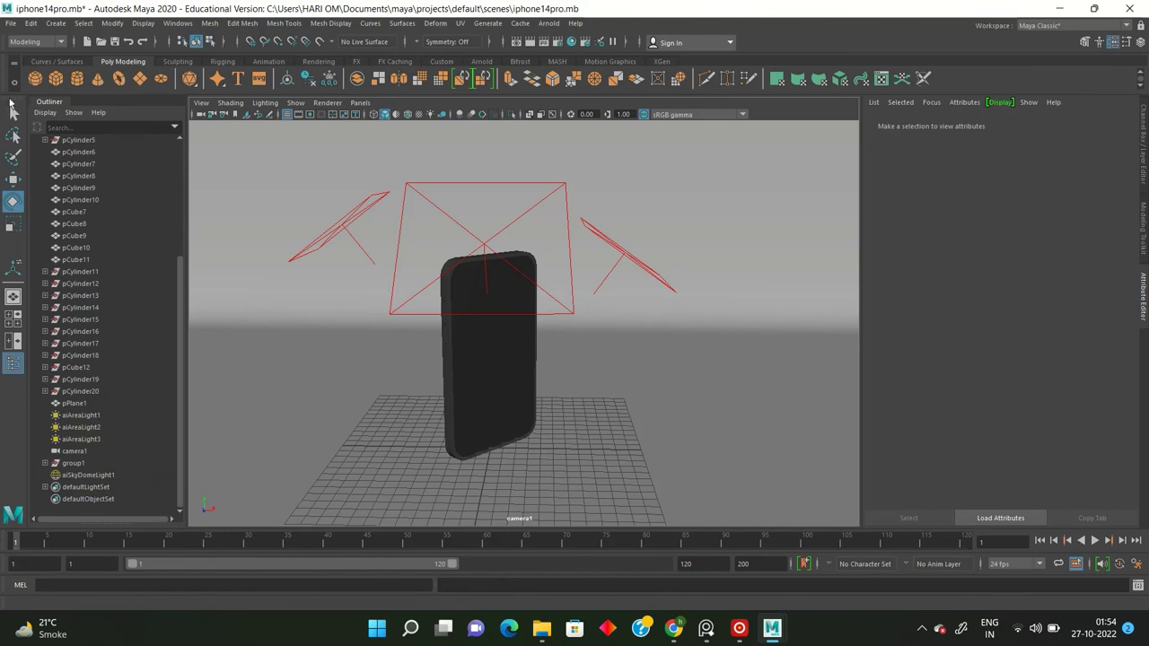
key(space)
Re-render the turned phone in Arnold RenderView.
click(548, 23)
click(574, 40)
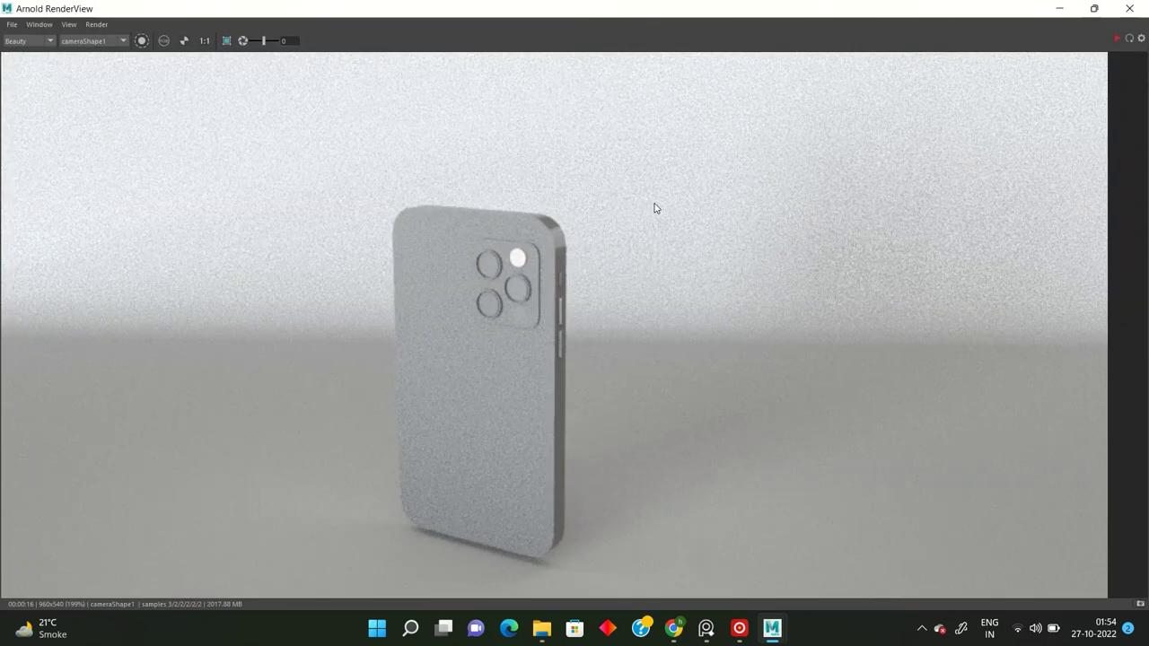
click(1129, 37)
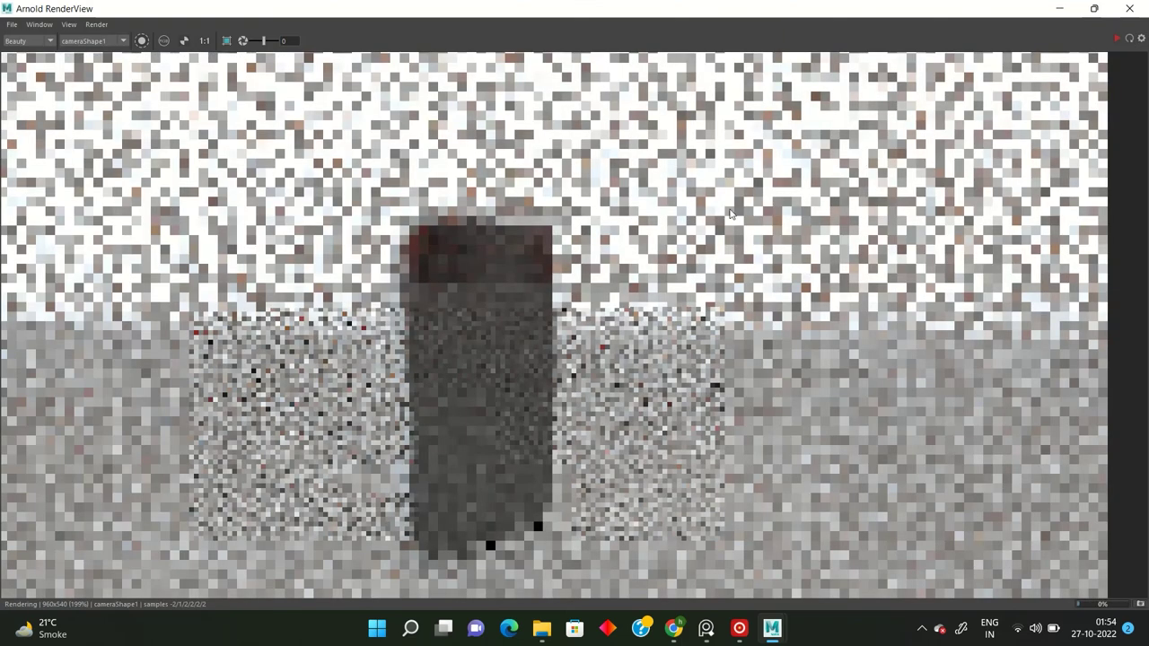